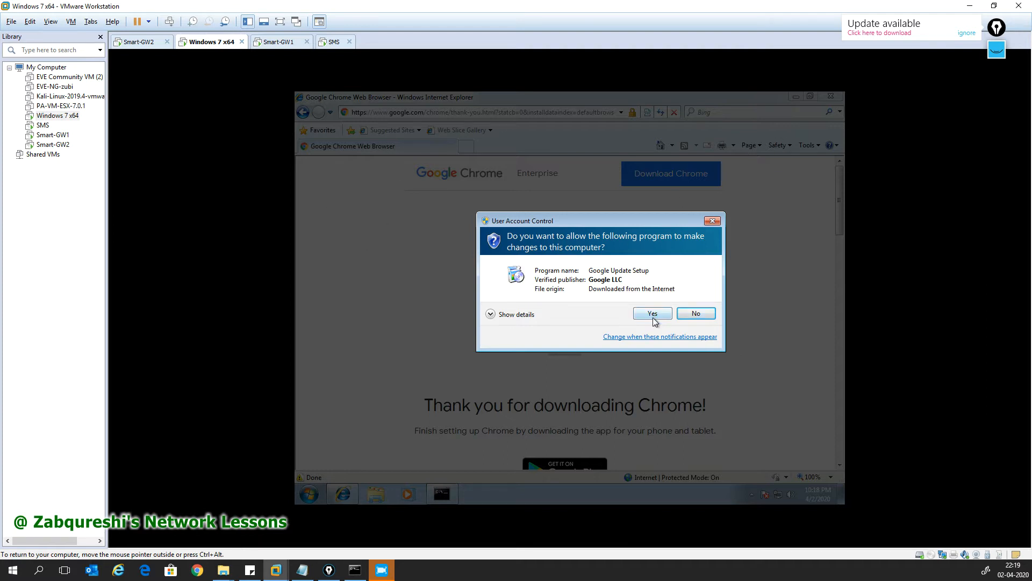
# Step: Approve the Google Update installer's UAC prompt, close Internet Explorer, and show the network diagram over Notepad
pyautogui.click(654, 315)
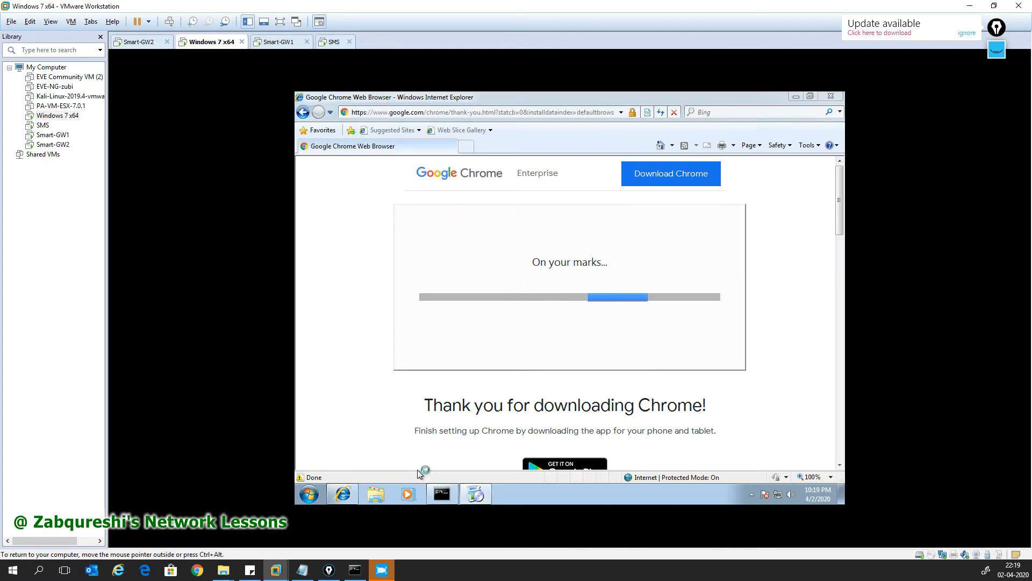
pyautogui.click(831, 97)
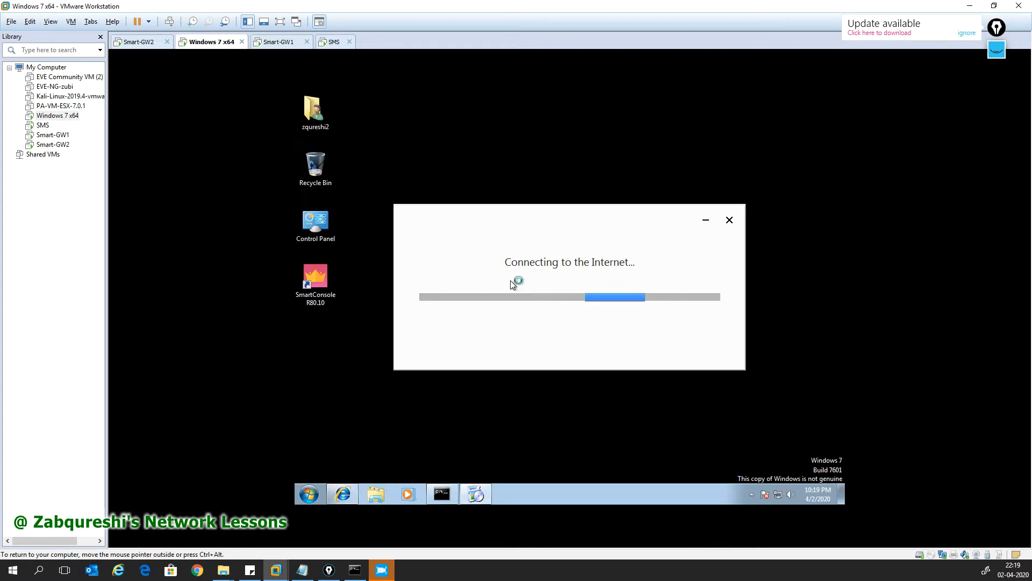
pyautogui.click(1000, 54)
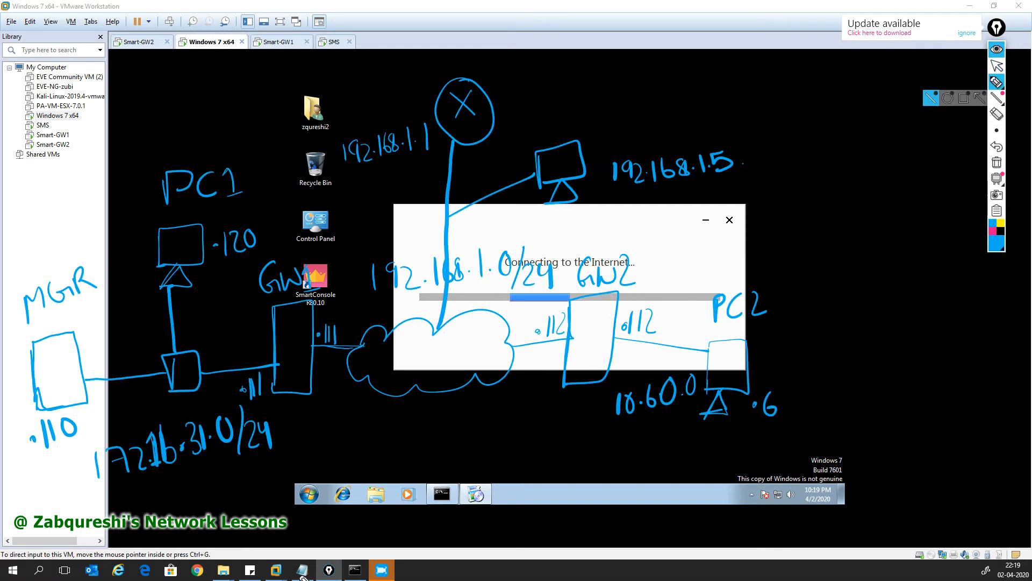
pyautogui.click(996, 49)
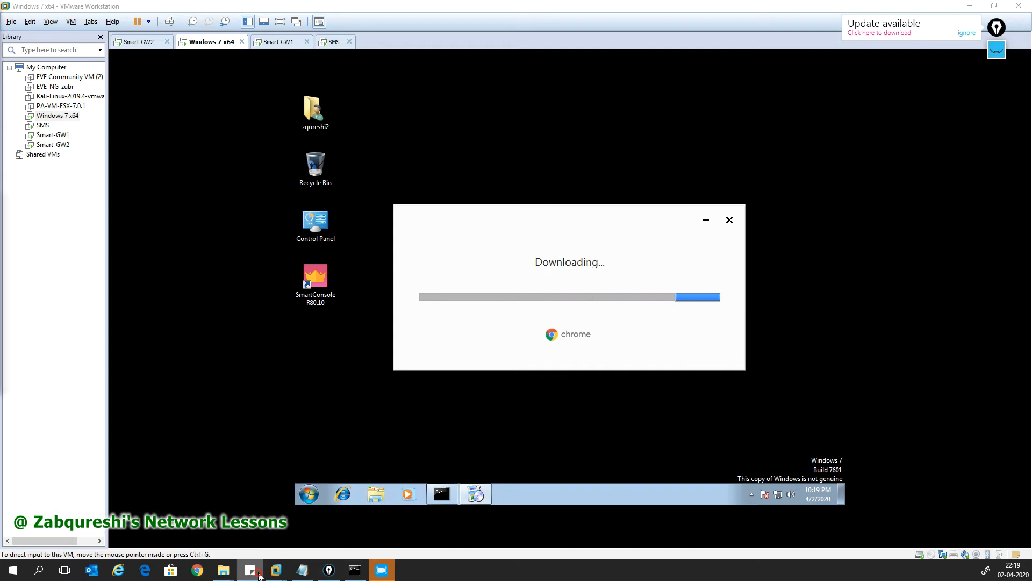
pyautogui.click(302, 570)
pyautogui.click(997, 50)
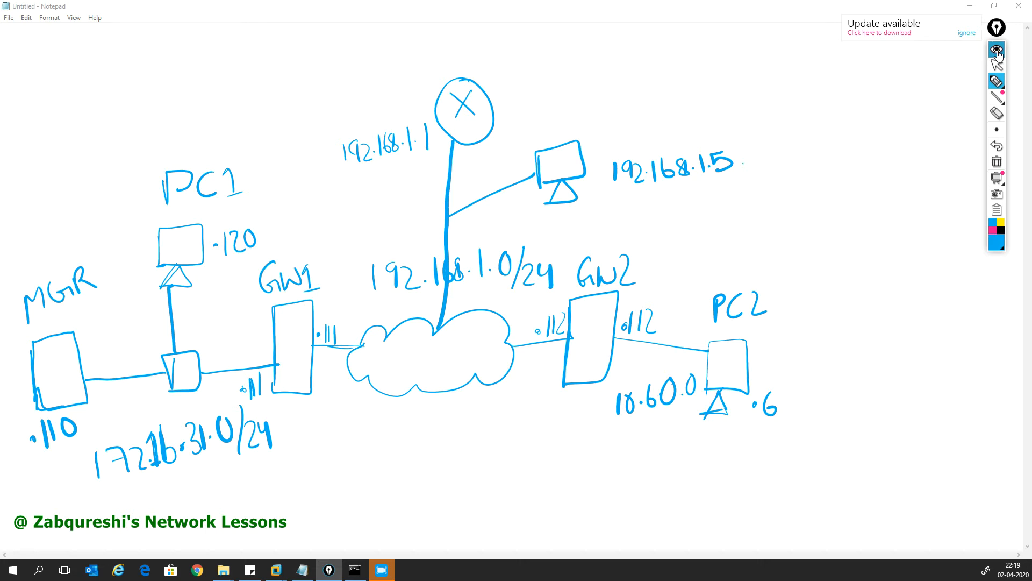
# Step: Tick MGR, label 'Smart Console' by PC1, draw arrows PC1→MGR→GW1, then hide the ink
pyautogui.moveTo(32, 260)
pyautogui.mouseDown()
pyautogui.moveTo(36, 269)
pyautogui.moveTo(68, 232)
pyautogui.mouseUp()
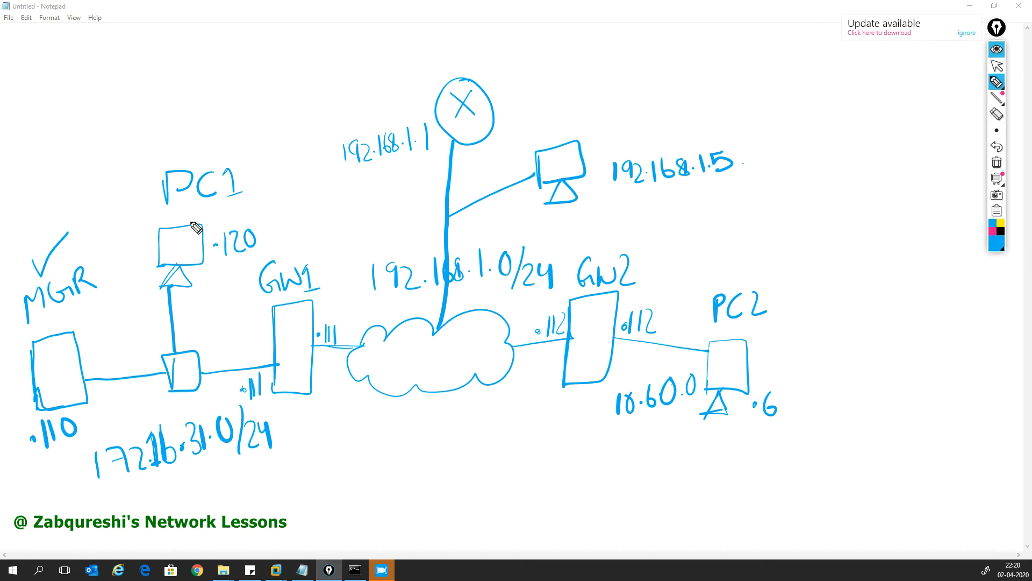
pyautogui.moveTo(177, 227)
pyautogui.mouseDown()
pyautogui.moveTo(114, 177)
pyautogui.moveTo(128, 175)
pyautogui.mouseUp()
pyautogui.moveTo(137, 130)
pyautogui.mouseDown()
pyautogui.moveTo(127, 155)
pyautogui.moveTo(199, 110)
pyautogui.moveTo(229, 115)
pyautogui.moveTo(259, 96)
pyautogui.mouseUp()
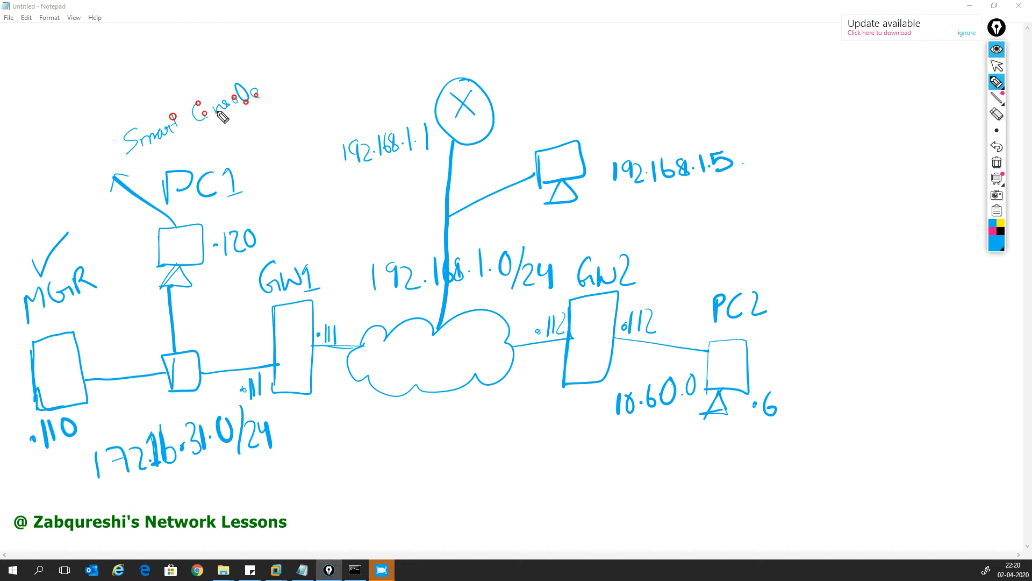
pyautogui.moveTo(173, 250)
pyautogui.mouseDown()
pyautogui.moveTo(108, 329)
pyautogui.moveTo(122, 325)
pyautogui.mouseUp()
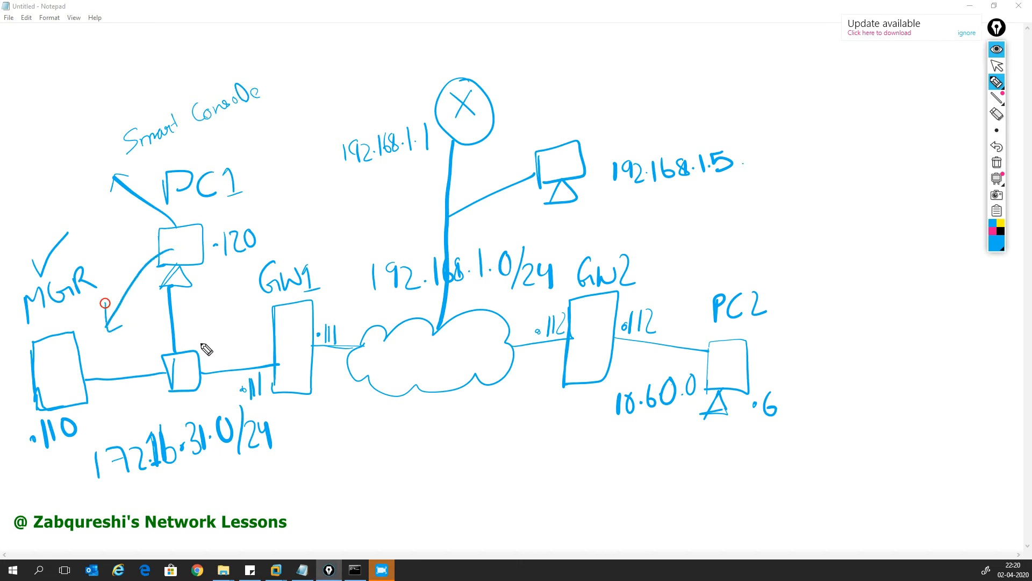
pyautogui.moveTo(94, 360)
pyautogui.mouseDown()
pyautogui.moveTo(184, 339)
pyautogui.moveTo(247, 339)
pyautogui.mouseUp()
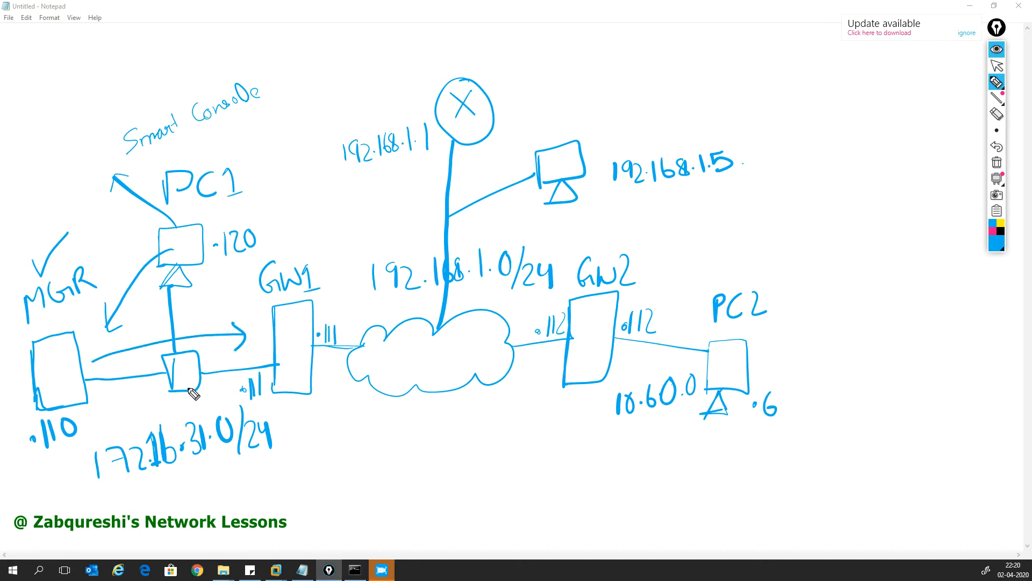
pyautogui.click(997, 49)
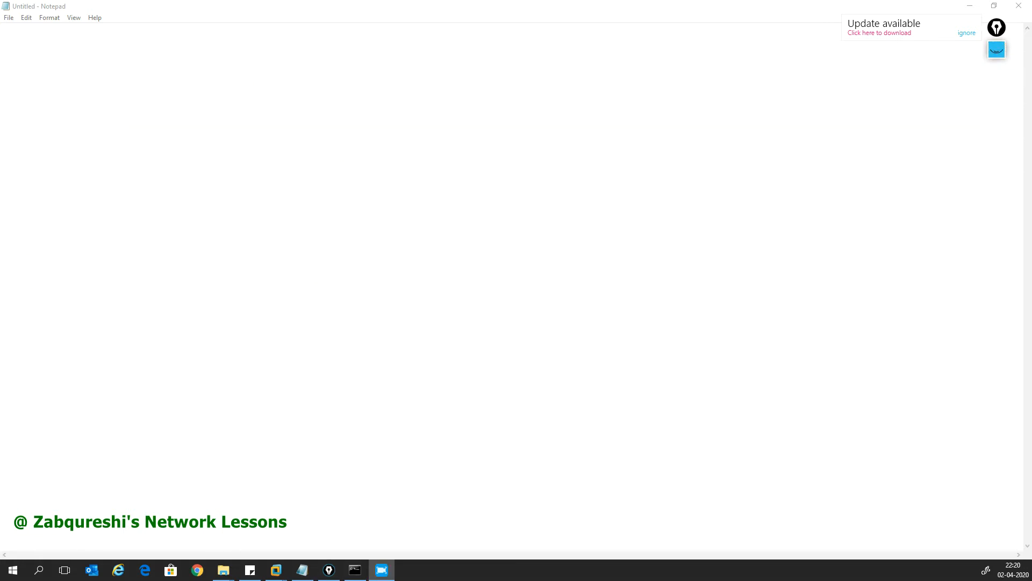
# Step: Show the diagram again, trace a path from PC1 through GW1, and write 8.8.8.8 beside PC1
pyautogui.click(998, 58)
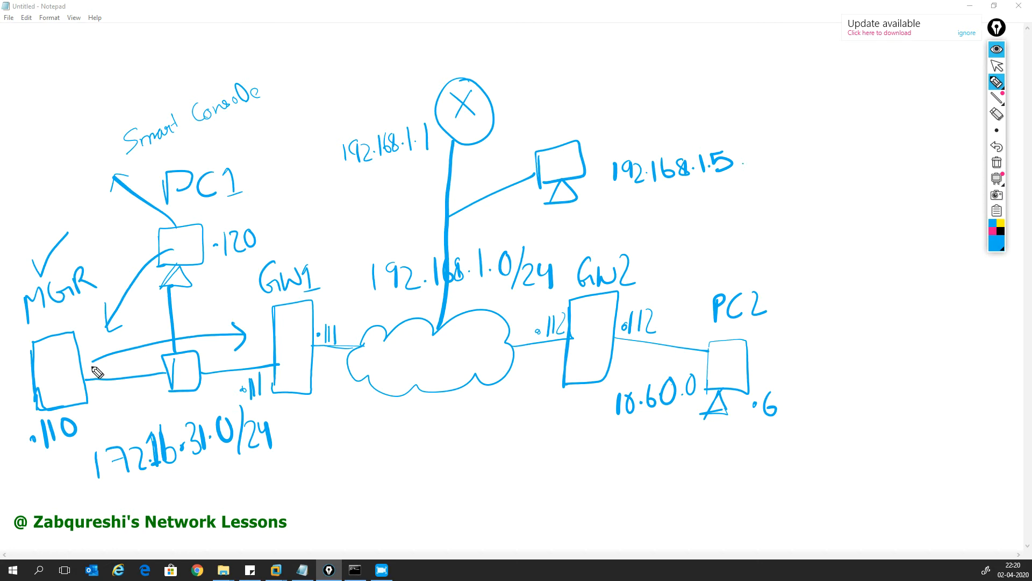
pyautogui.moveTo(192, 251)
pyautogui.mouseDown()
pyautogui.moveTo(188, 281)
pyautogui.moveTo(218, 325)
pyautogui.moveTo(346, 300)
pyautogui.moveTo(401, 223)
pyautogui.moveTo(413, 167)
pyautogui.moveTo(432, 179)
pyautogui.mouseUp()
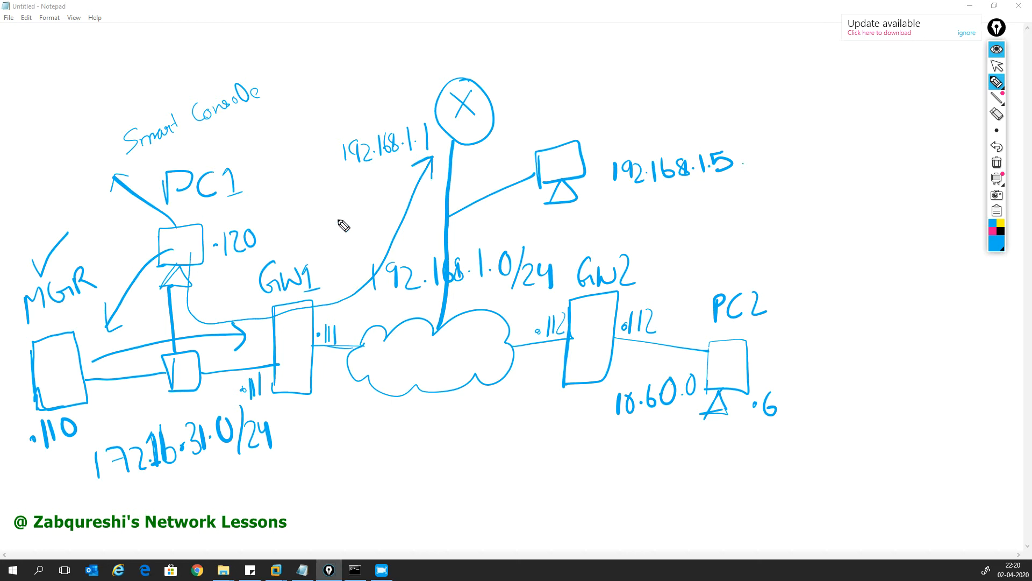
pyautogui.moveTo(226, 207)
pyautogui.mouseDown()
pyautogui.moveTo(219, 215)
pyautogui.moveTo(224, 204)
pyautogui.mouseUp()
pyautogui.click(250, 204)
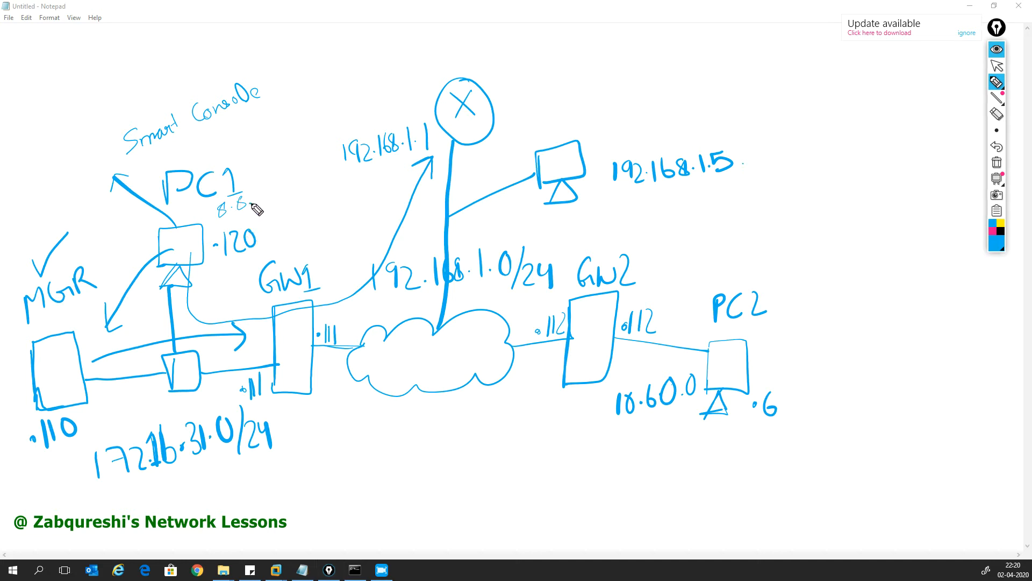
pyautogui.moveTo(259, 194)
pyautogui.mouseDown()
pyautogui.moveTo(277, 193)
pyautogui.moveTo(273, 184)
pyautogui.mouseUp()
pyautogui.click(268, 198)
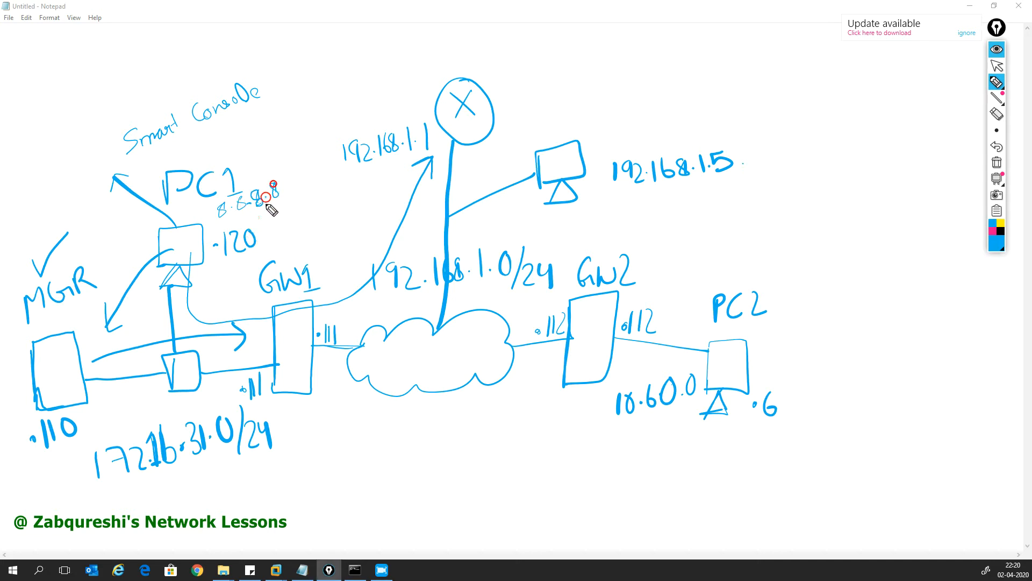
# Step: Write 4.2.2.2 below 8.8.8.8 next to PC1
pyautogui.moveTo(239, 217)
pyautogui.mouseDown()
pyautogui.moveTo(242, 231)
pyautogui.moveTo(259, 215)
pyautogui.moveTo(289, 217)
pyautogui.mouseUp()
pyautogui.click(248, 221)
pyautogui.click(263, 218)
pyautogui.click(275, 216)
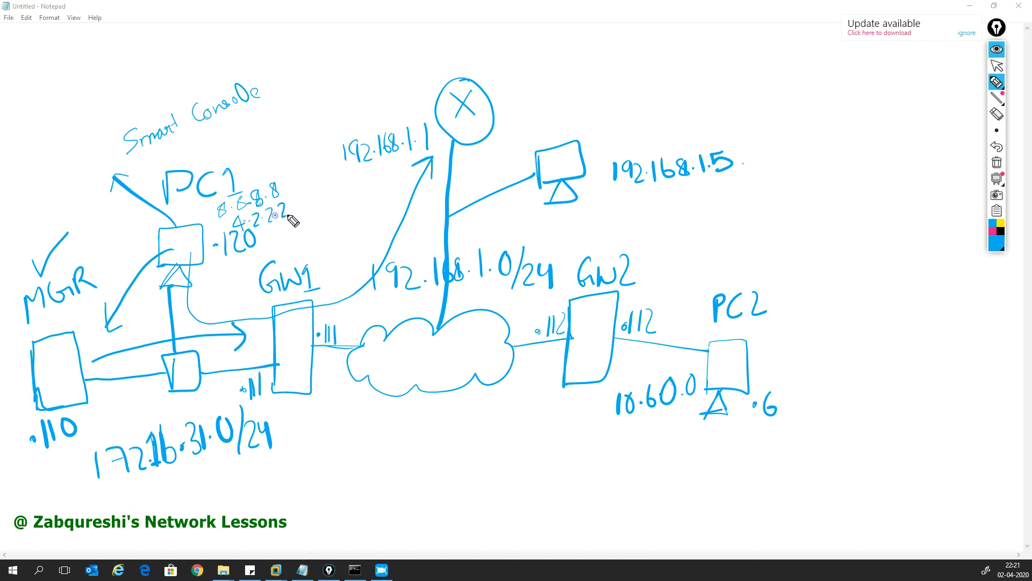
# Step: Draw arrows from PC1 past GW1 to the X circle and circle GW1's .111 address
pyautogui.moveTo(205, 265)
pyautogui.mouseDown()
pyautogui.moveTo(263, 290)
pyautogui.moveTo(375, 182)
pyautogui.moveTo(419, 91)
pyautogui.moveTo(425, 106)
pyautogui.mouseUp()
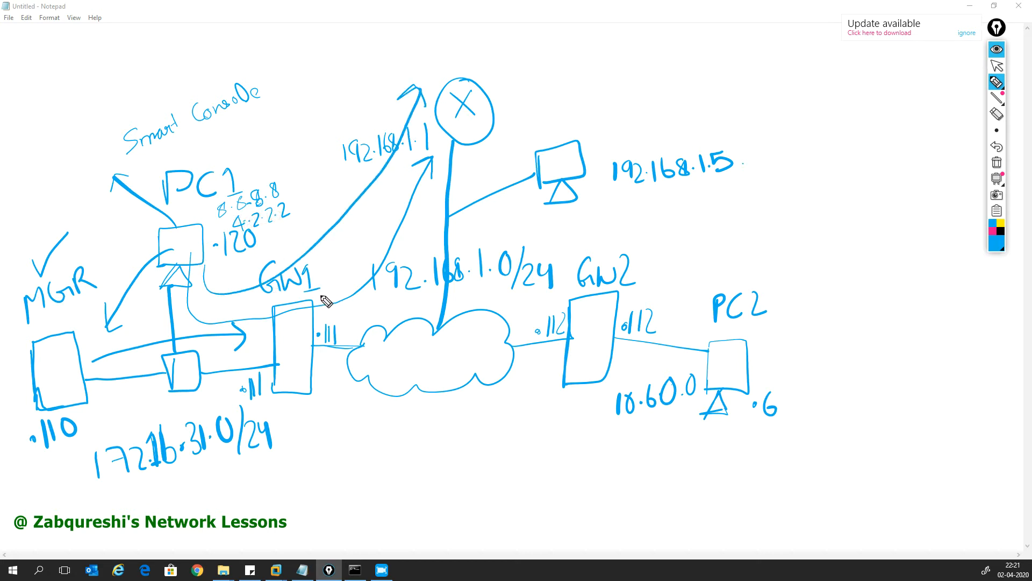
pyautogui.moveTo(195, 259); pyautogui.dragTo(216, 269)
pyautogui.moveTo(316, 323); pyautogui.dragTo(317, 326)
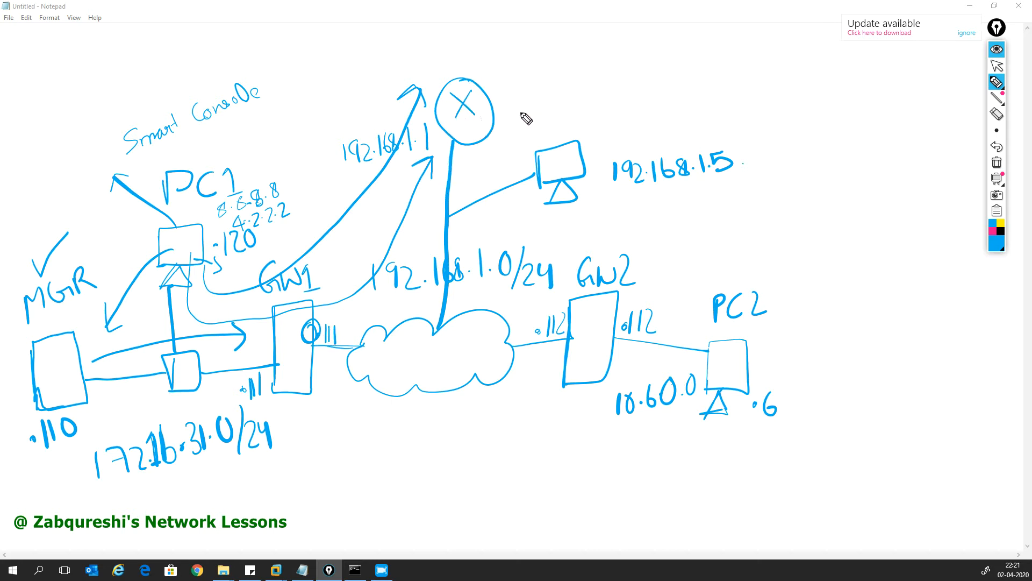
pyautogui.moveTo(480, 123)
pyautogui.mouseDown()
pyautogui.moveTo(511, 114)
pyautogui.moveTo(516, 127)
pyautogui.mouseUp()
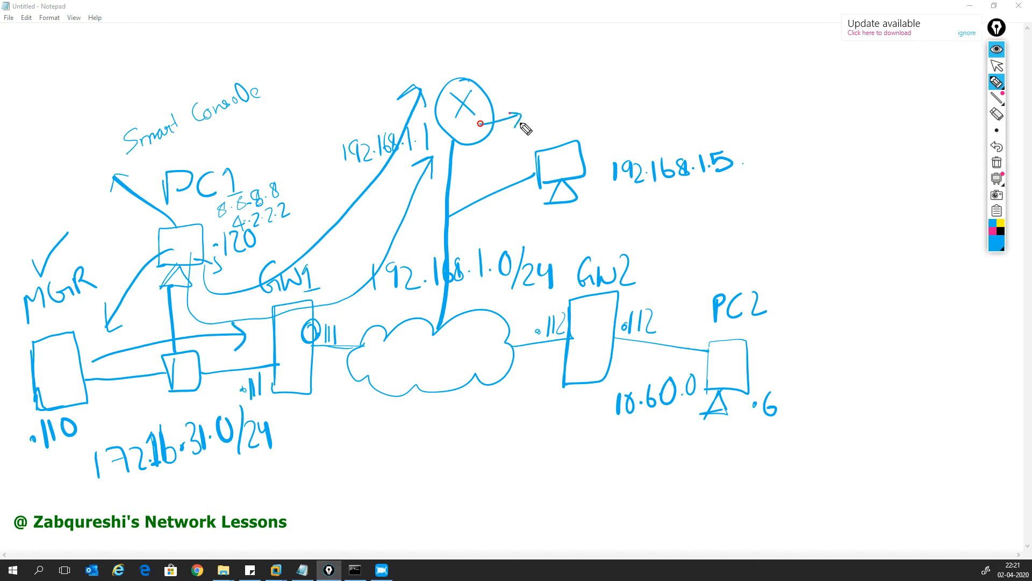
pyautogui.moveTo(473, 70); pyautogui.dragTo(474, 78)
# Step: Write 'Internet' inside the cloud on the diagram
pyautogui.moveTo(395, 352); pyautogui.dragTo(398, 374)
pyautogui.moveTo(385, 353); pyautogui.dragTo(466, 356)
pyautogui.moveTo(457, 349); pyautogui.dragTo(473, 342)
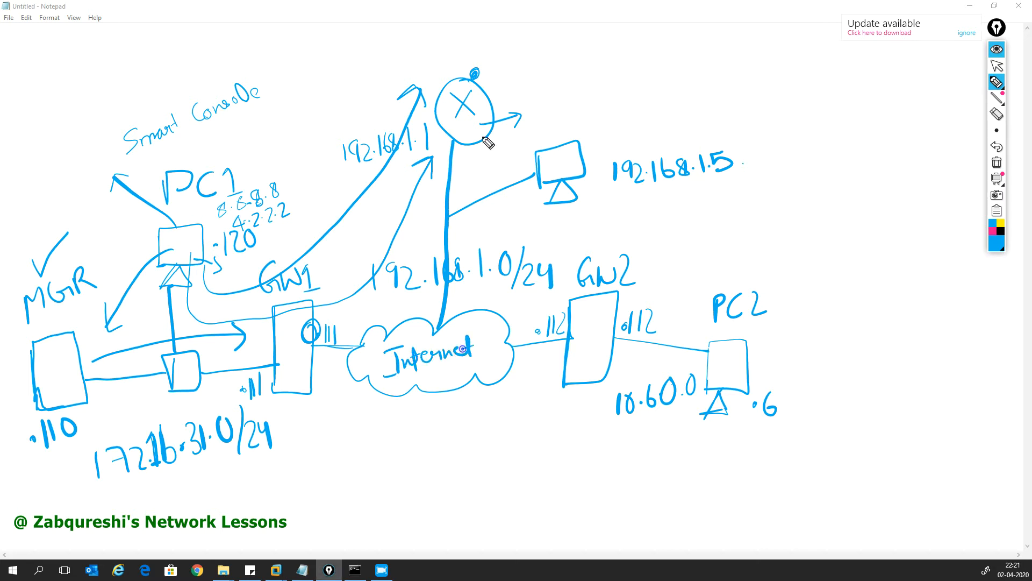
pyautogui.click(392, 355)
pyautogui.click(410, 358)
pyautogui.click(444, 351)
pyautogui.click(454, 350)
pyautogui.click(456, 140)
# Step: Box the 192.168.1.5 host and draw an arrow from it back to GW1's .111 side
pyautogui.moveTo(526, 225)
pyautogui.mouseDown()
pyautogui.moveTo(610, 215)
pyautogui.moveTo(601, 125)
pyautogui.moveTo(516, 153)
pyautogui.moveTo(554, 226)
pyautogui.moveTo(613, 215)
pyautogui.mouseUp()
pyautogui.moveTo(612, 147)
pyautogui.mouseDown()
pyautogui.moveTo(736, 134)
pyautogui.moveTo(655, 206)
pyautogui.moveTo(608, 145)
pyautogui.mouseUp()
pyautogui.click(617, 180)
pyautogui.moveTo(537, 175)
pyautogui.mouseDown()
pyautogui.moveTo(343, 329)
pyautogui.moveTo(359, 327)
pyautogui.mouseUp()
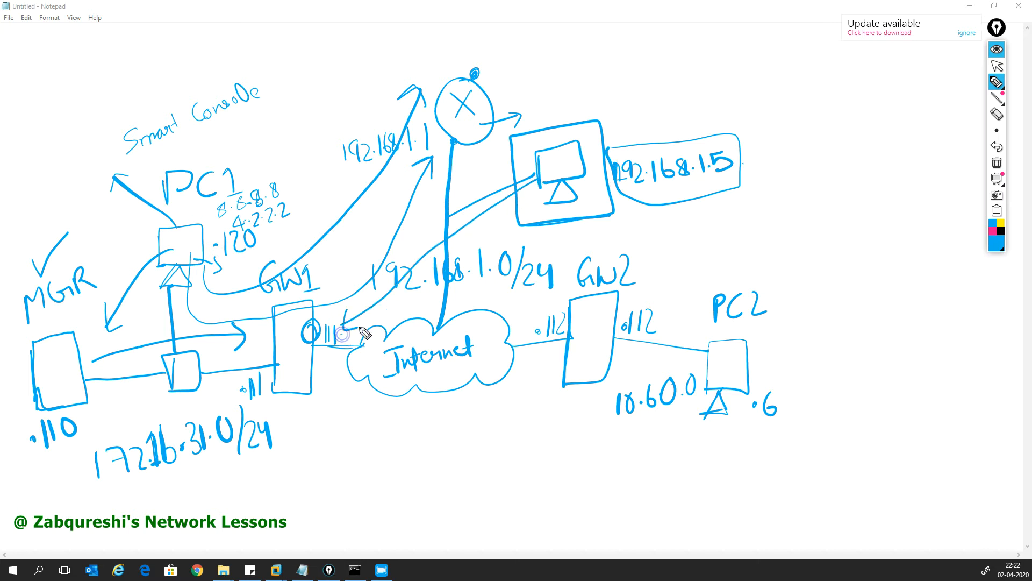
pyautogui.moveTo(232, 367)
pyautogui.mouseDown()
pyautogui.moveTo(198, 277)
pyautogui.moveTo(221, 363)
pyautogui.moveTo(325, 322)
pyautogui.mouseUp()
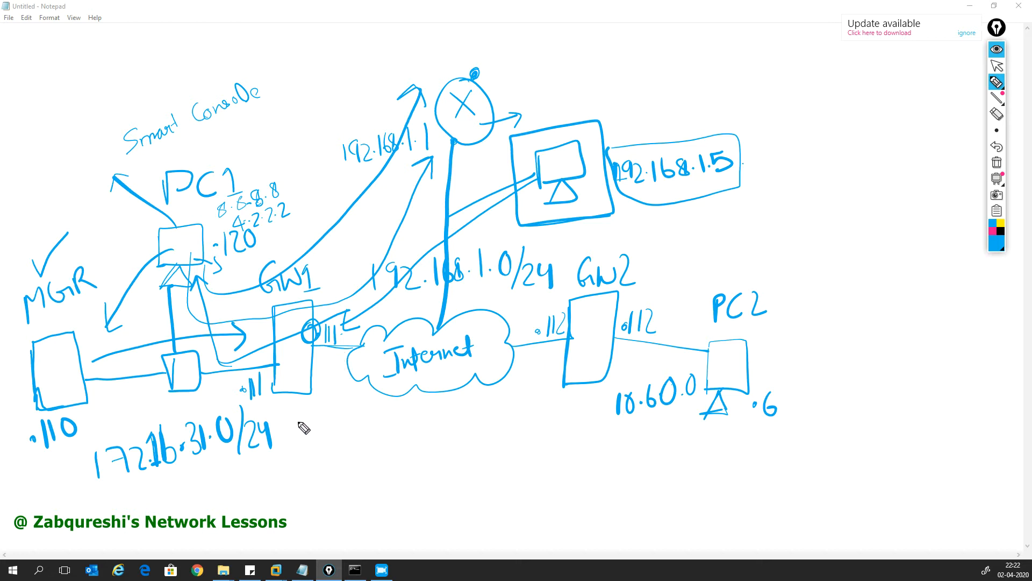
# Step: Draw an arrow down from GW1, write and box 'Imp', and start marking GW2
pyautogui.moveTo(296, 380)
pyautogui.mouseDown()
pyautogui.moveTo(345, 429)
pyautogui.moveTo(340, 449)
pyautogui.mouseUp()
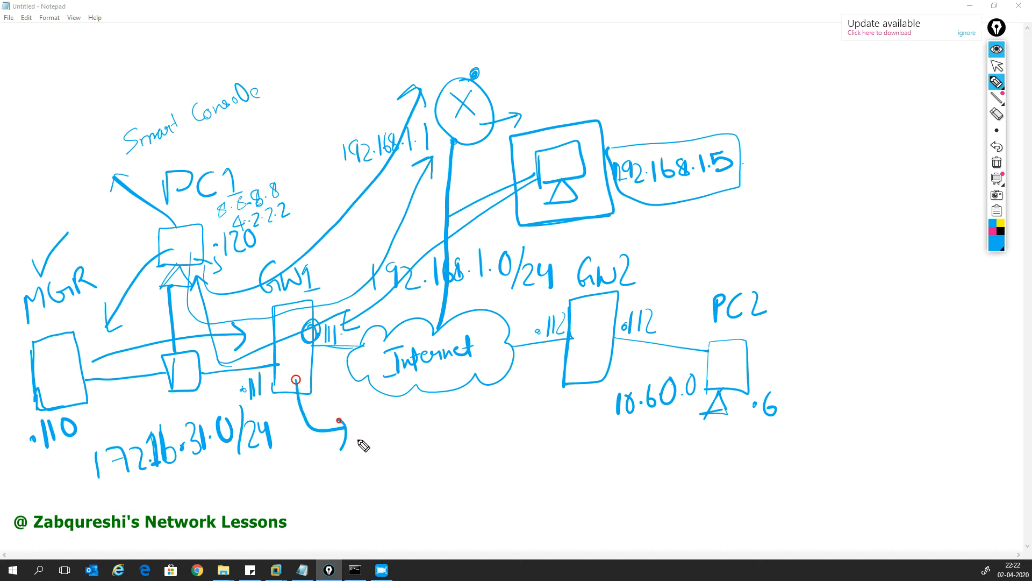
pyautogui.moveTo(367, 436)
pyautogui.mouseDown()
pyautogui.moveTo(371, 451)
pyautogui.moveTo(369, 431)
pyautogui.mouseUp()
pyautogui.moveTo(354, 460)
pyautogui.mouseDown()
pyautogui.moveTo(392, 444)
pyautogui.moveTo(413, 458)
pyautogui.moveTo(408, 445)
pyautogui.moveTo(368, 458)
pyautogui.moveTo(372, 430)
pyautogui.moveTo(376, 460)
pyautogui.mouseUp()
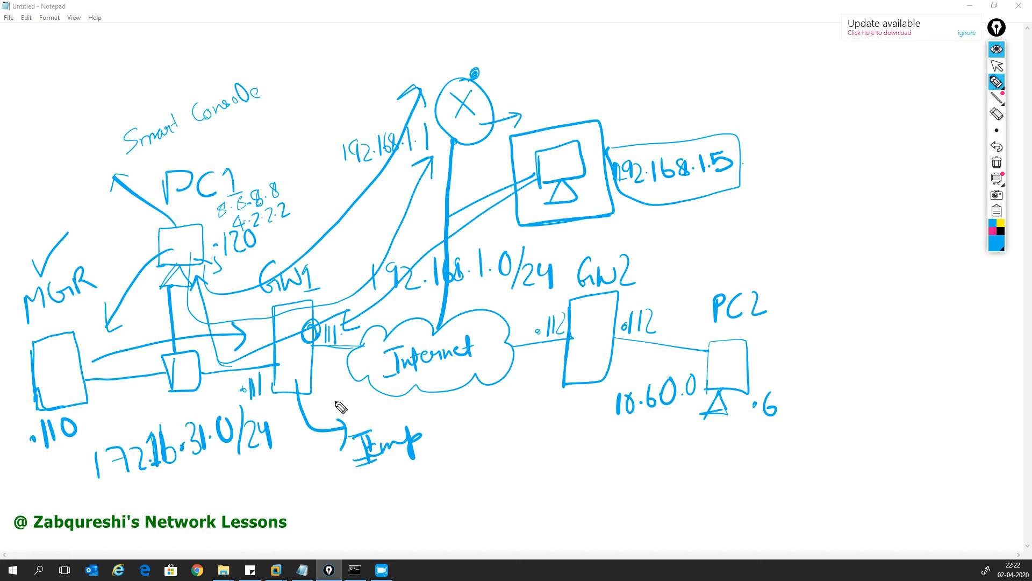
pyautogui.moveTo(356, 481)
pyautogui.mouseDown()
pyautogui.moveTo(425, 461)
pyautogui.moveTo(419, 400)
pyautogui.moveTo(350, 485)
pyautogui.mouseUp()
pyautogui.click(311, 349)
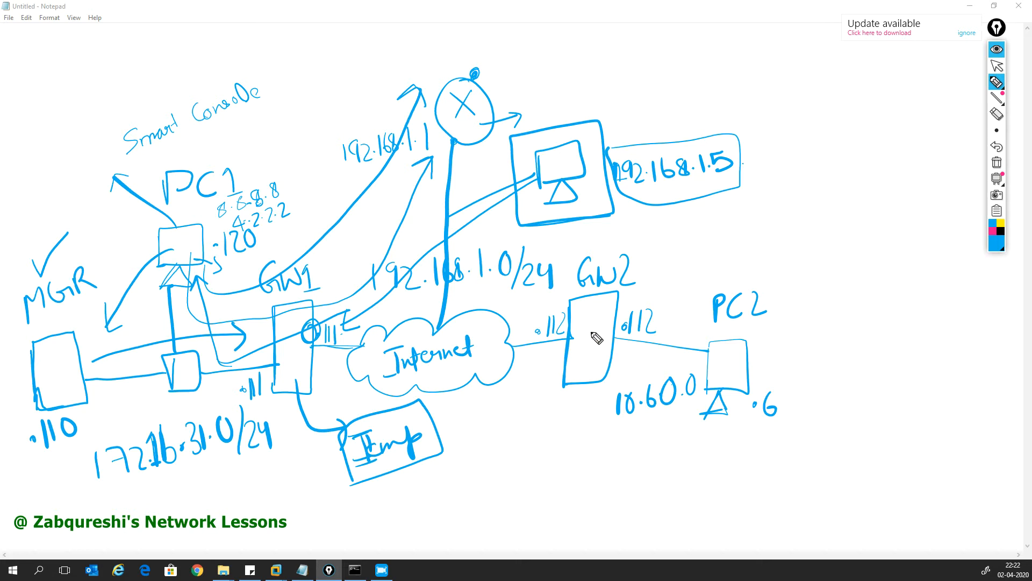
pyautogui.moveTo(573, 322)
pyautogui.mouseDown()
pyautogui.moveTo(576, 334)
pyautogui.moveTo(593, 323)
pyautogui.moveTo(606, 333)
pyautogui.moveTo(236, 401)
pyautogui.moveTo(112, 407)
pyautogui.moveTo(142, 412)
pyautogui.mouseUp()
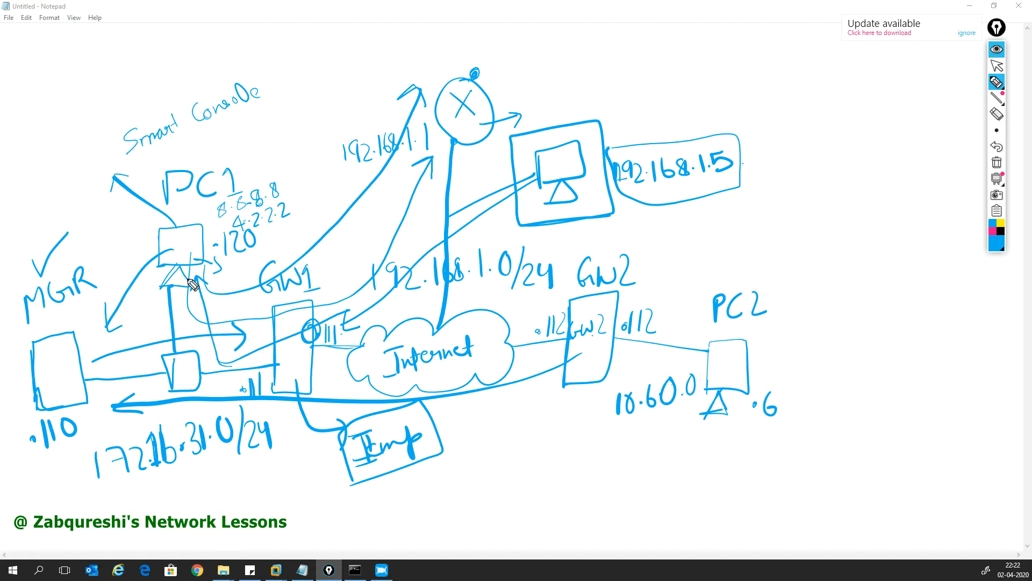
# Step: Draw the bold path from PC1 past GW1 to GW2, then hide all the ink
pyautogui.moveTo(179, 278)
pyautogui.mouseDown()
pyautogui.moveTo(242, 344)
pyautogui.moveTo(396, 324)
pyautogui.moveTo(511, 320)
pyautogui.moveTo(503, 339)
pyautogui.moveTo(567, 333)
pyautogui.mouseUp()
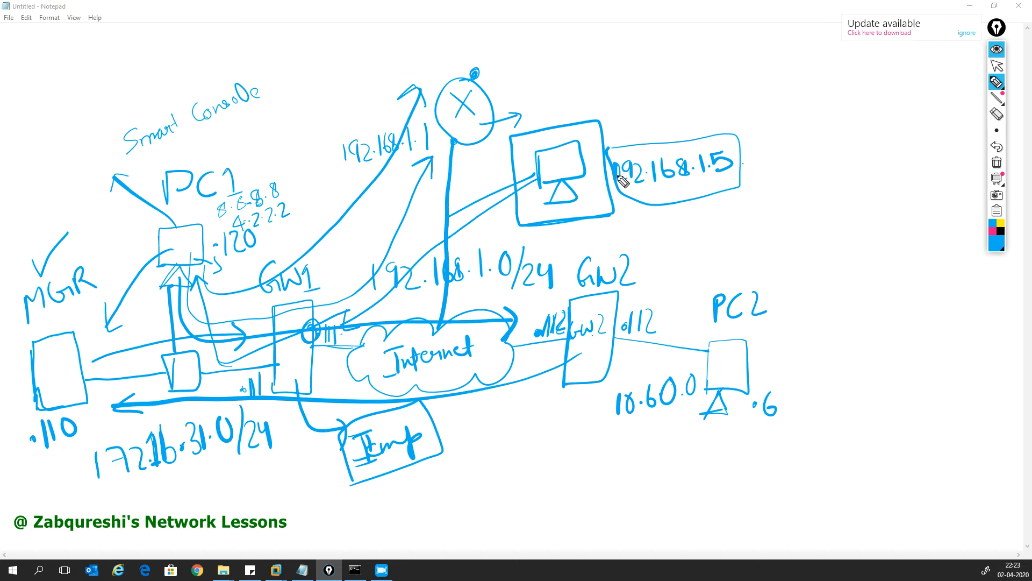
pyautogui.click(995, 51)
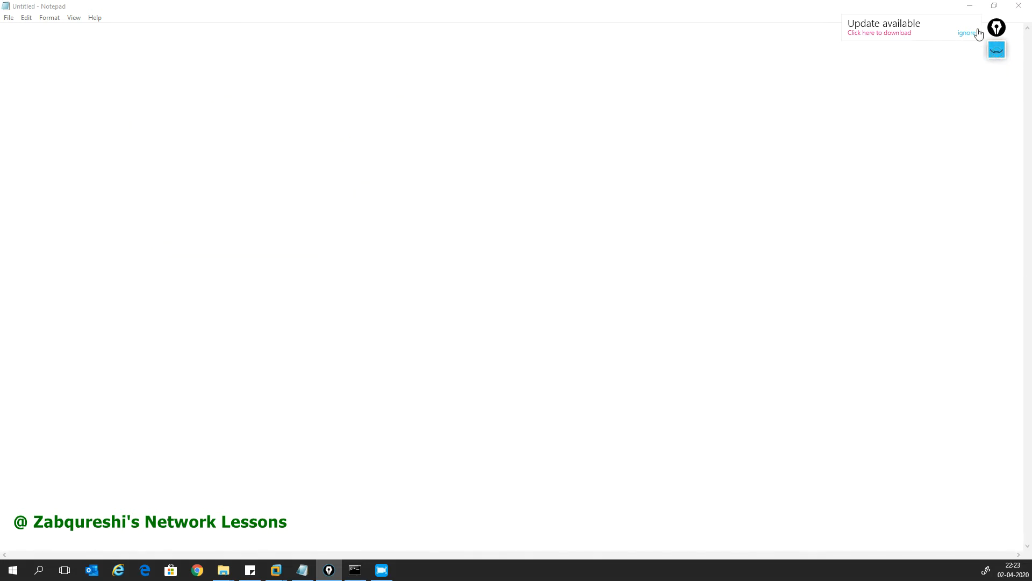
# Step: Minimize Notepad and Chrome in the Windows 7 VM, then launch SmartConsole R80.10
pyautogui.click(973, 6)
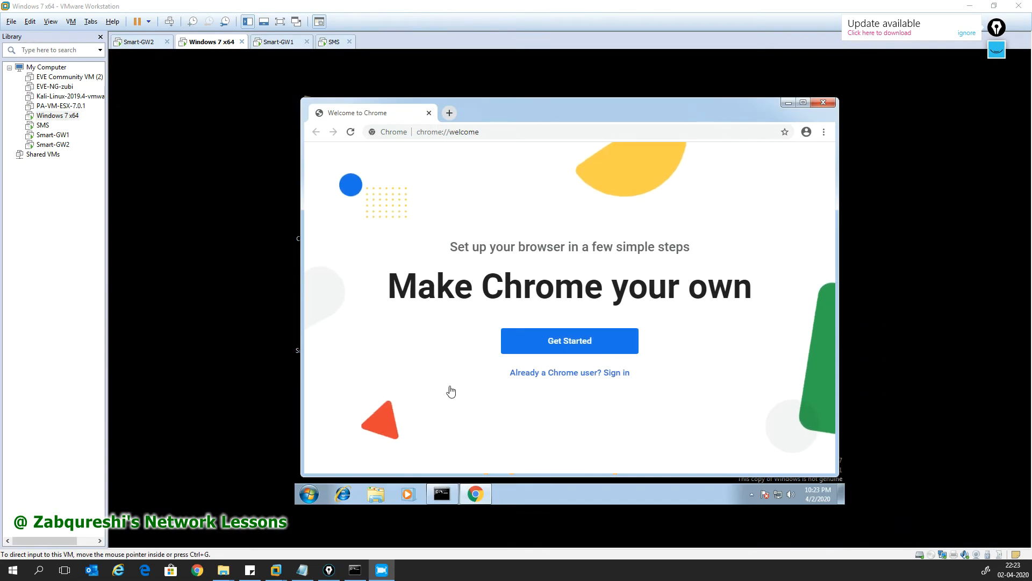
pyautogui.click(477, 494)
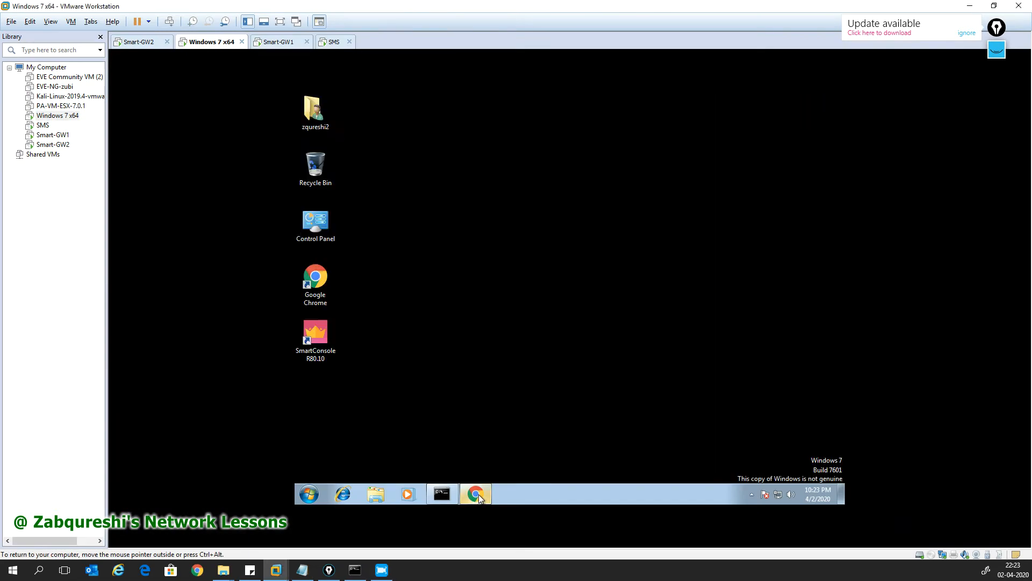
pyautogui.doubleClick(322, 347)
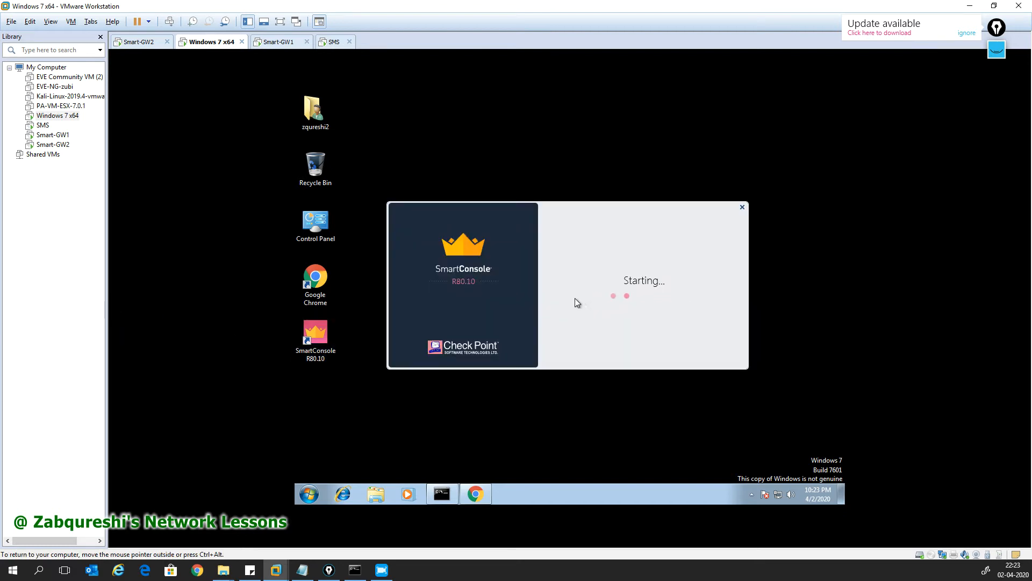
# Step: Log in to the Smart-GW2 console and run 'show interface eth0'
pyautogui.click(143, 43)
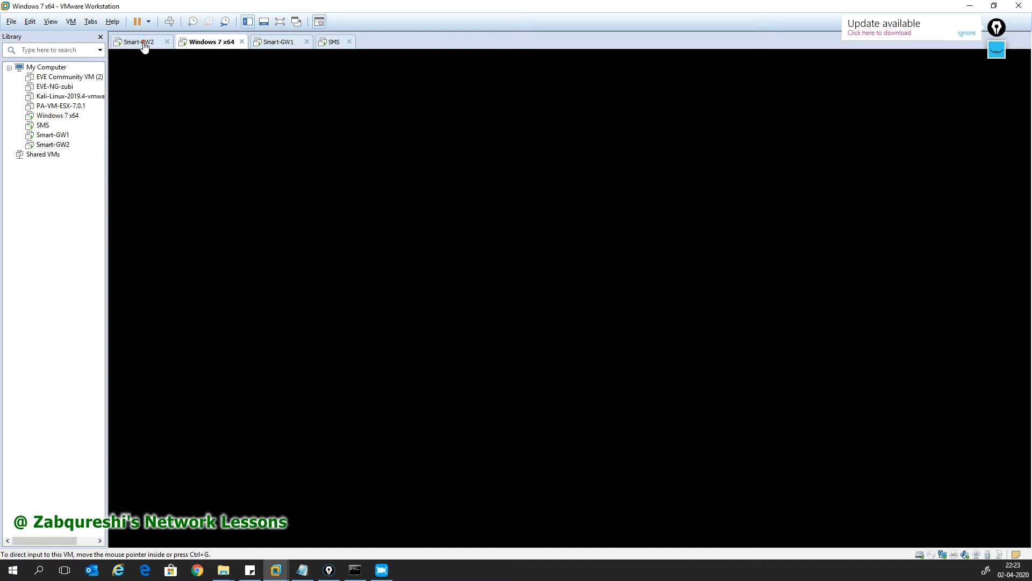
pyautogui.click(144, 47)
pyautogui.click(371, 248)
pyautogui.press('Return')
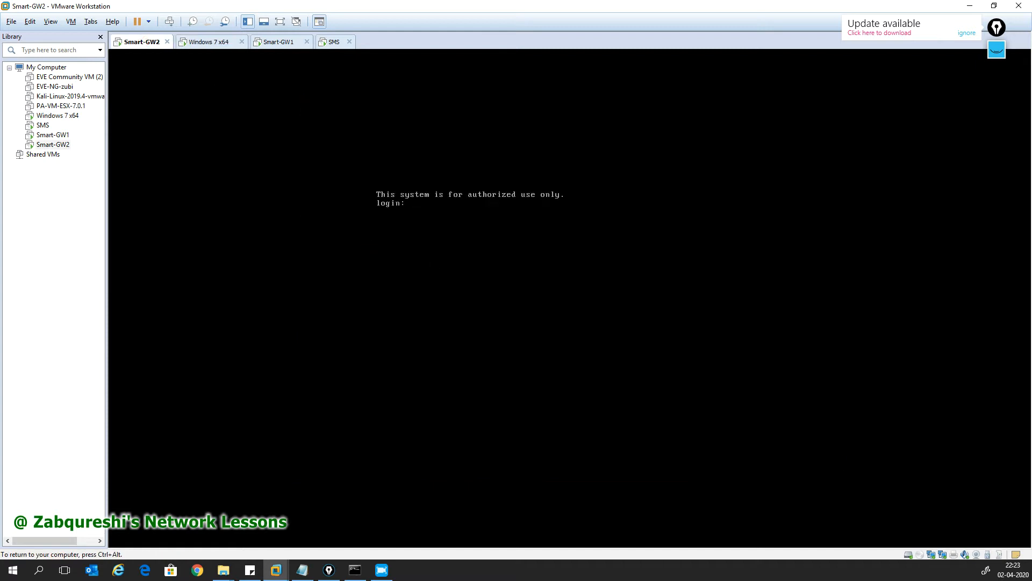
pyautogui.press('Return')
pyautogui.press('Return')
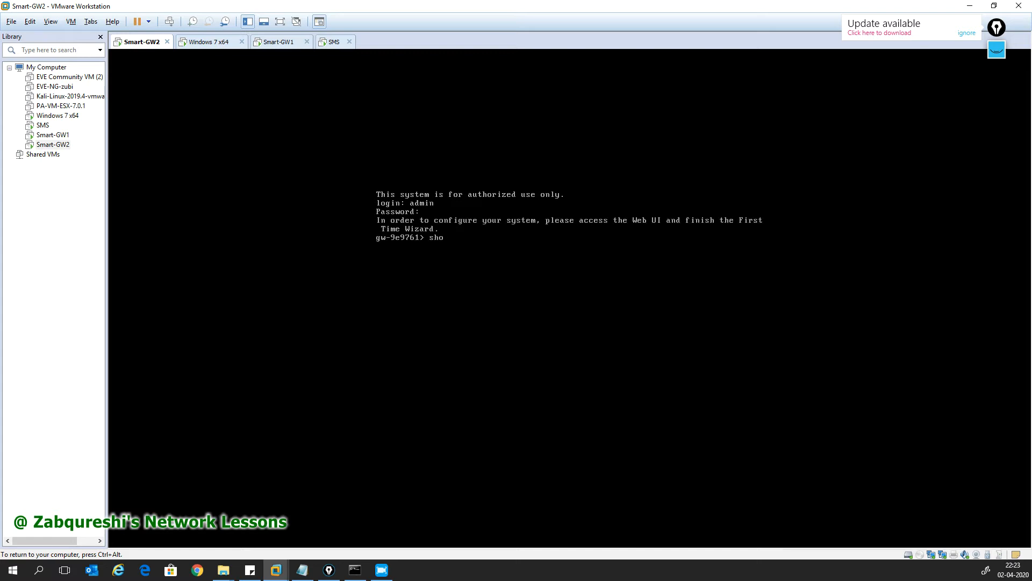
pyautogui.write('show inter')
pyautogui.press('Tab')
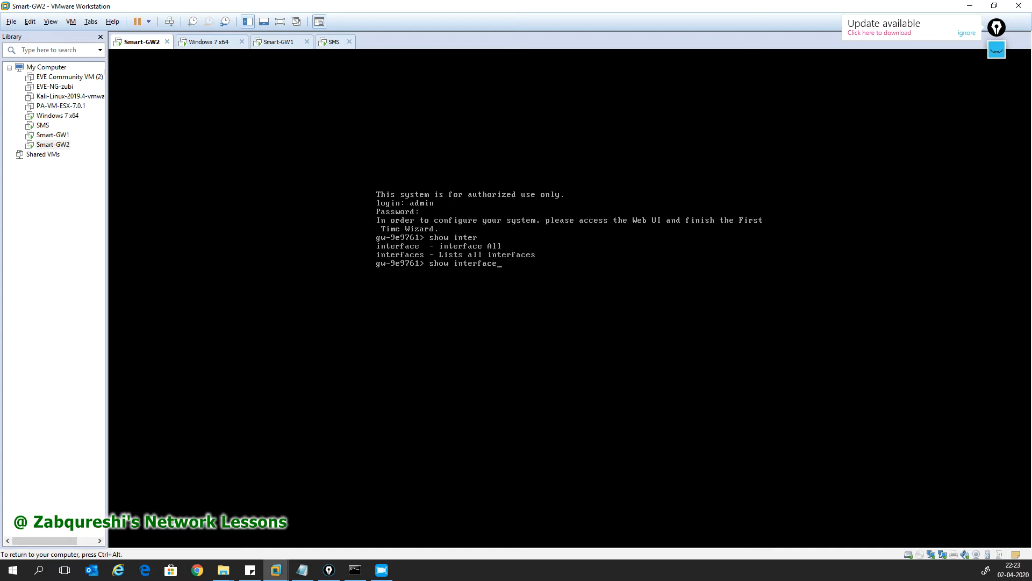
pyautogui.write('eth')
pyautogui.press('Tab')
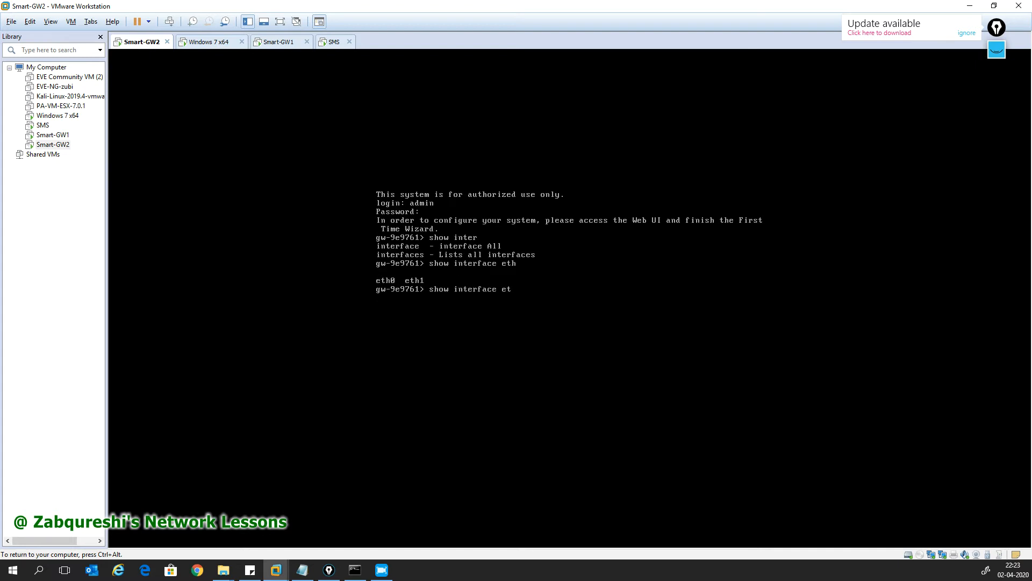
pyautogui.press('Tab')
pyautogui.write('0')
pyautogui.press('Return')
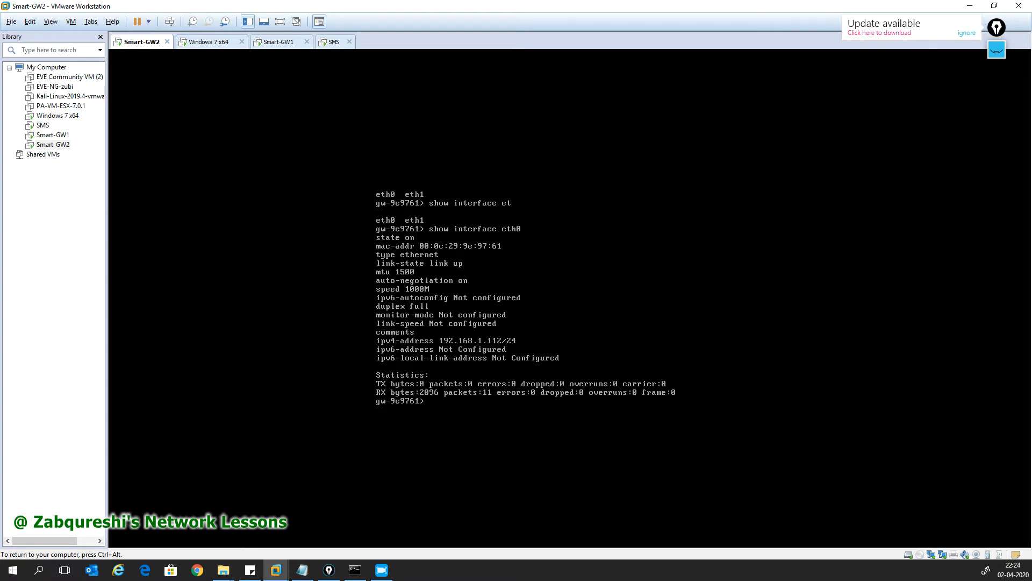
# Step: Set the gateway hostname to GW2 and save the configuration
pyautogui.write('set hostn')
pyautogui.press('Tab')
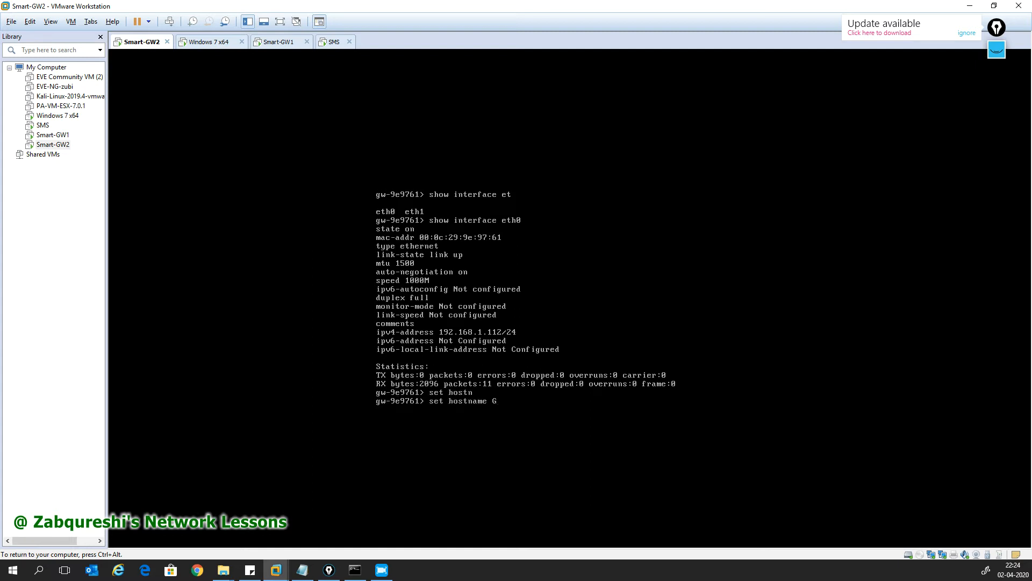
pyautogui.press('Return')
pyautogui.press('Return')
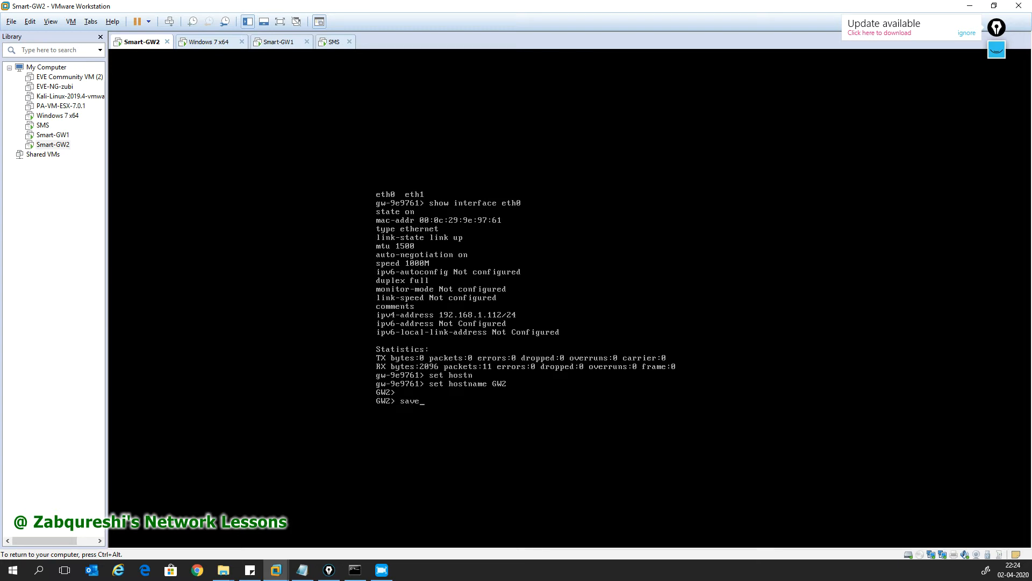
pyautogui.write('save con')
pyautogui.press('Tab')
pyautogui.press('Return')
pyautogui.press('Return')
pyautogui.press('Return')
pyautogui.press('Return')
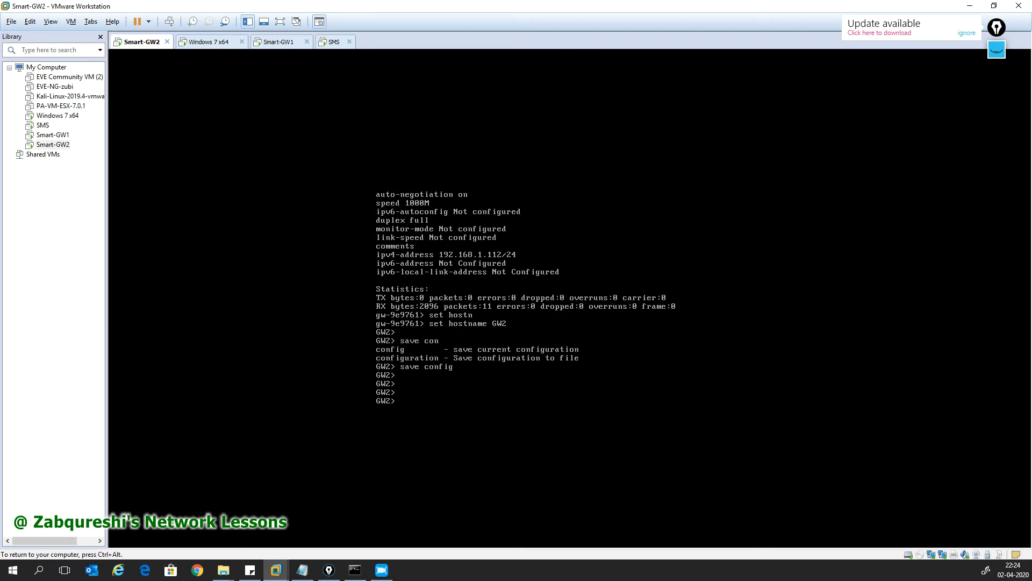
# Step: Open Smart-GW2's virtual machine settings and check the first network adapter's connection
pyautogui.hotkey('ctrl', 'alt')
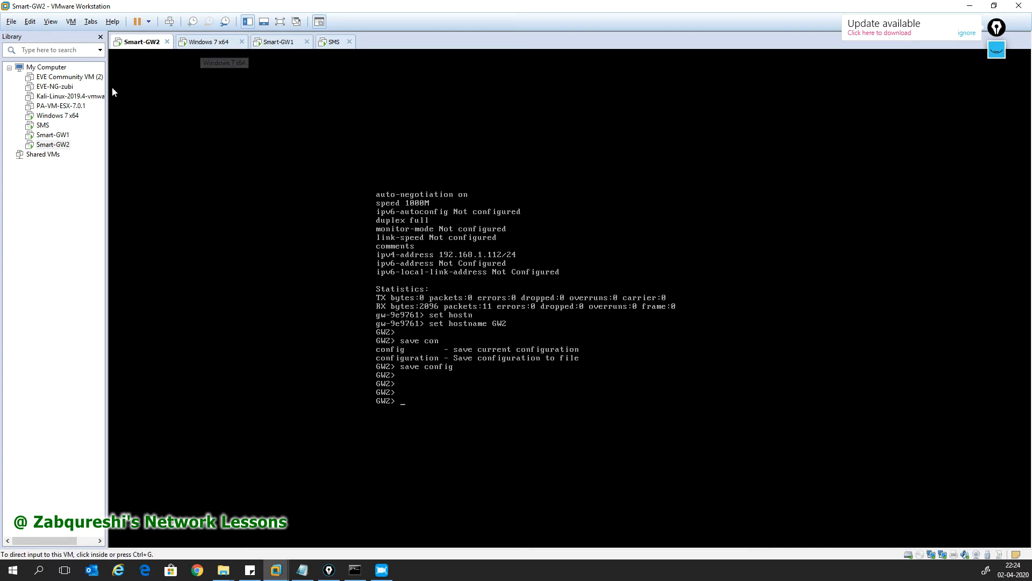
pyautogui.rightClick(61, 145)
pyautogui.click(99, 328)
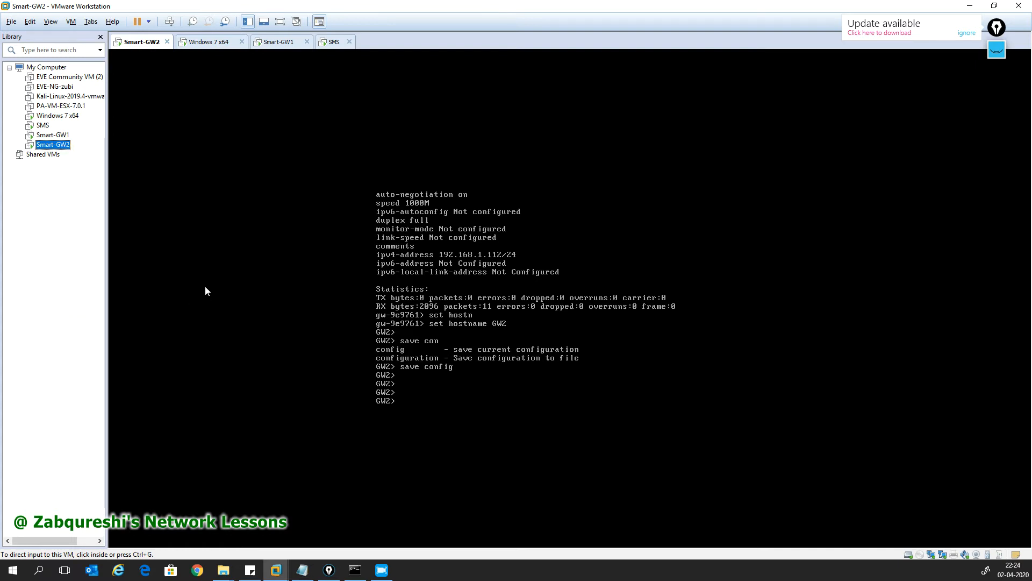
pyautogui.click(394, 195)
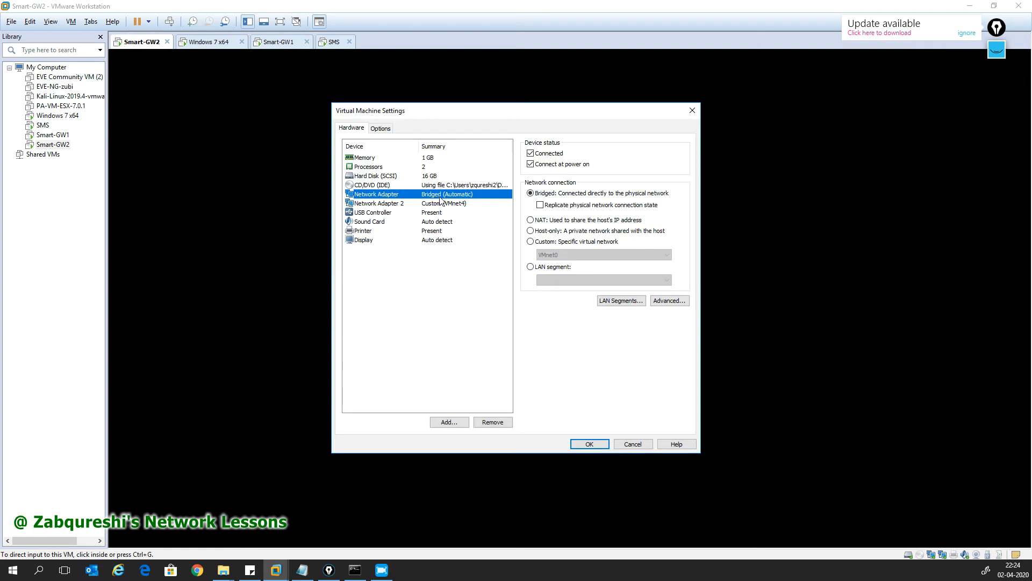
# Step: Confirm Network Adapter 2 is on custom VMnet4, then close the settings dialog
pyautogui.moveTo(463, 121); pyautogui.dragTo(595, 122)
pyautogui.click(583, 212)
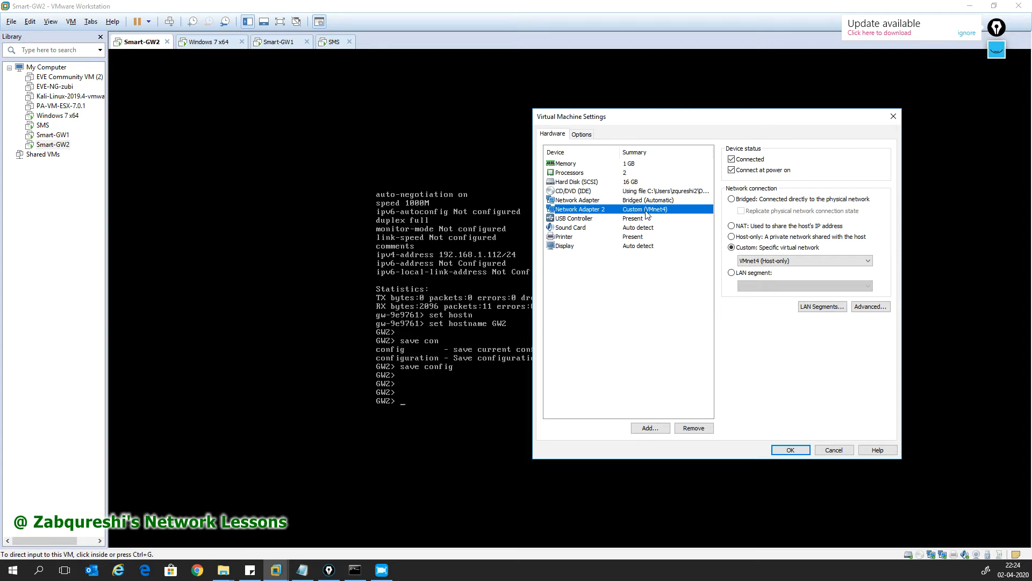
pyautogui.click(790, 450)
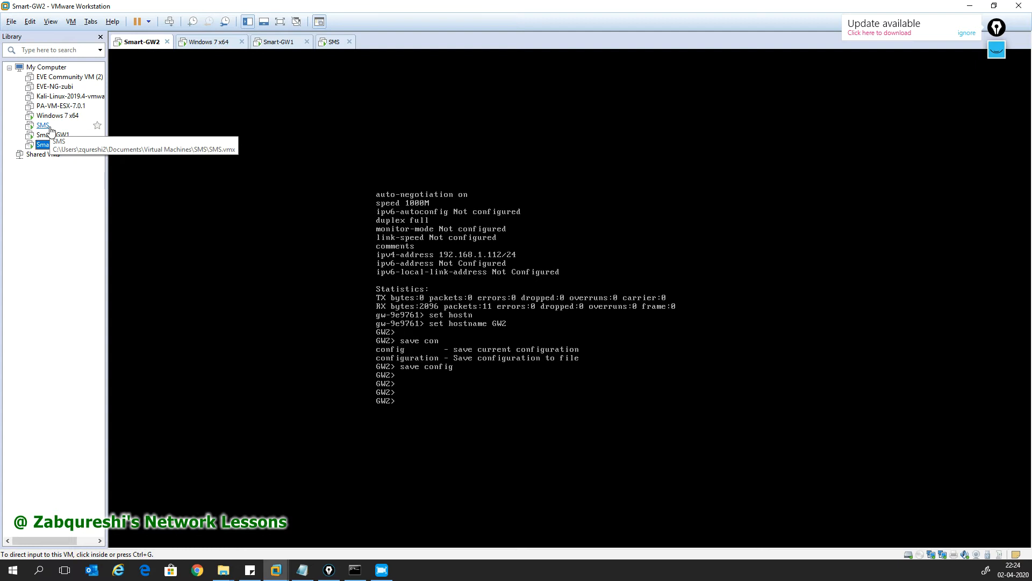
# Step: On the Windows 7 VM, enter the SmartConsole password and attempt to log in
pyautogui.click(57, 116)
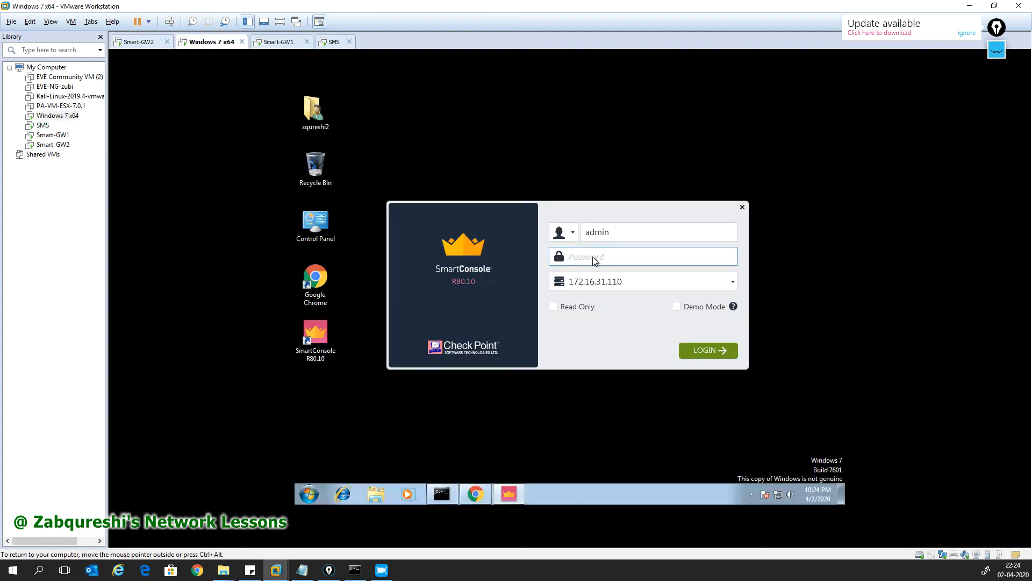
pyautogui.write('admin123')
pyautogui.press('Return')
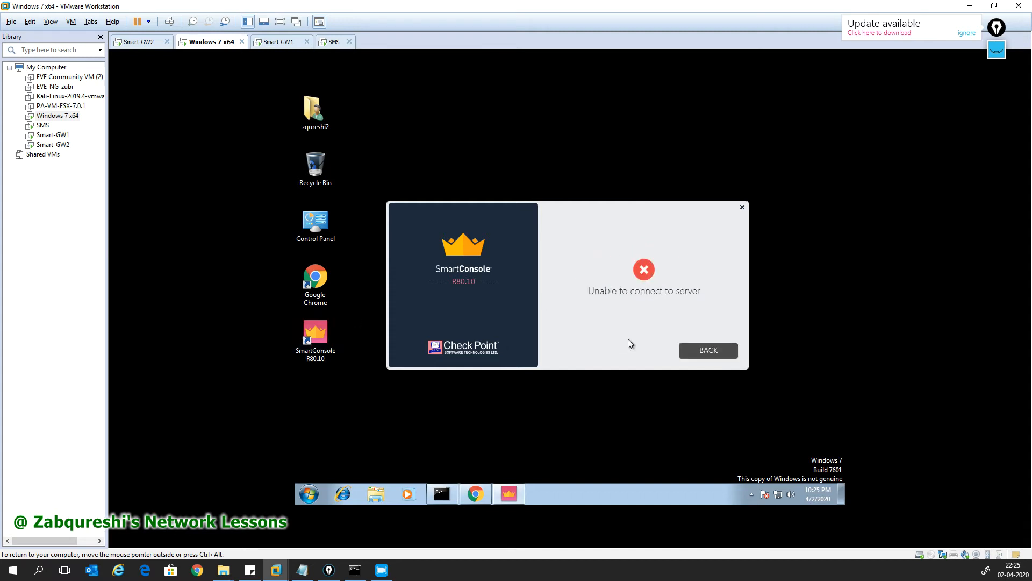
# Step: Return to the login form after the failure, retype the password, and log in again
pyautogui.click(702, 350)
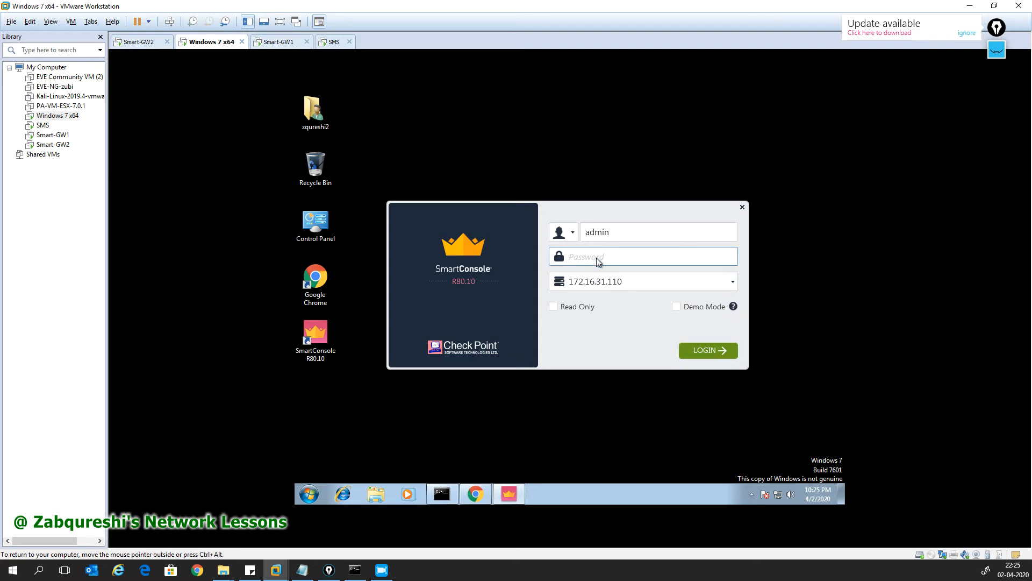
pyautogui.write('admin')
pyautogui.press('BackSpace')
pyautogui.press('BackSpace')
pyautogui.press('BackSpace')
pyautogui.press('BackSpace')
pyautogui.press('BackSpace')
pyautogui.press('BackSpace')
pyautogui.press('BackSpace')
pyautogui.write('a')
pyautogui.press('BackSpace')
pyautogui.press('BackSpace')
pyautogui.press('BackSpace')
pyautogui.press('Return')
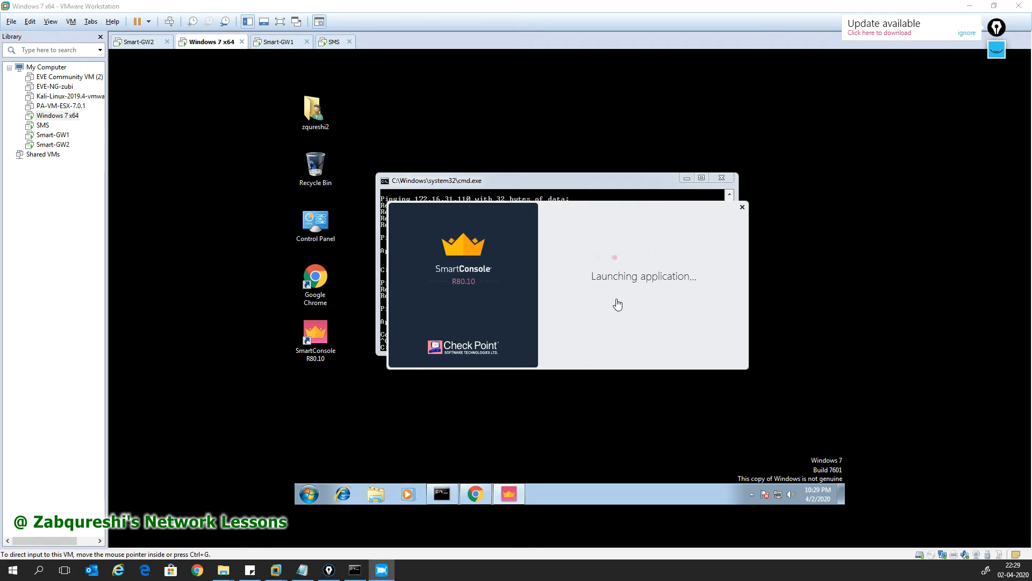
# Step: Check the ping output on the SMS console, then return to SmartConsole on Windows 7
pyautogui.click(323, 44)
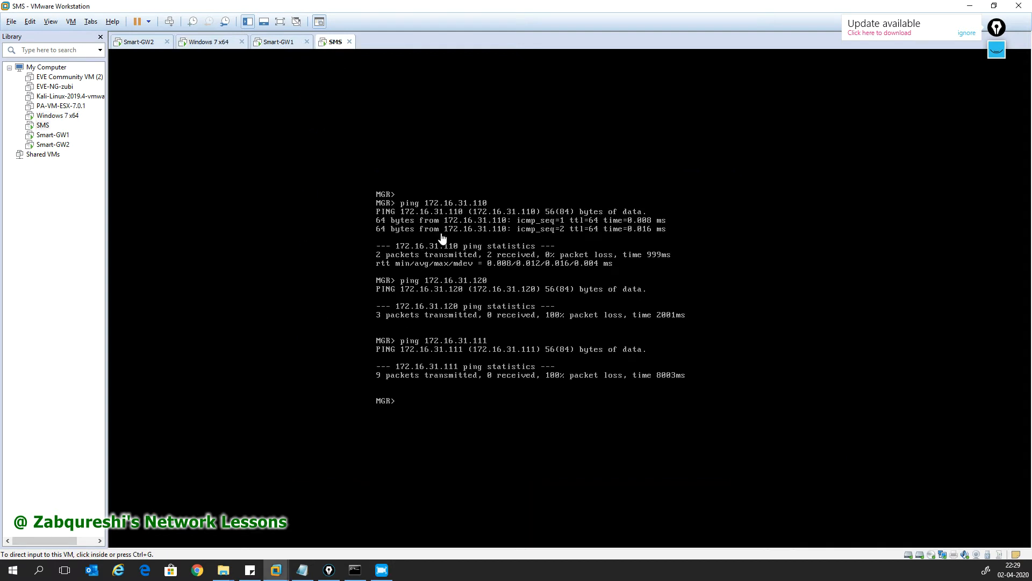
pyautogui.click(205, 44)
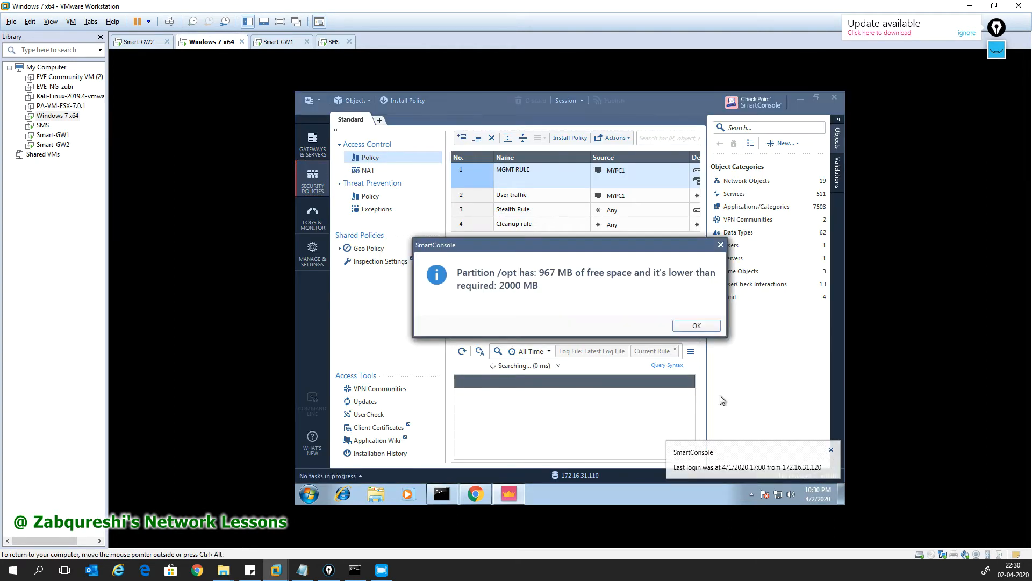
# Step: Dismiss the low disk space warning and last login notification, and collapse the Objects pane
pyautogui.click(696, 326)
pyautogui.click(832, 451)
pyautogui.click(838, 120)
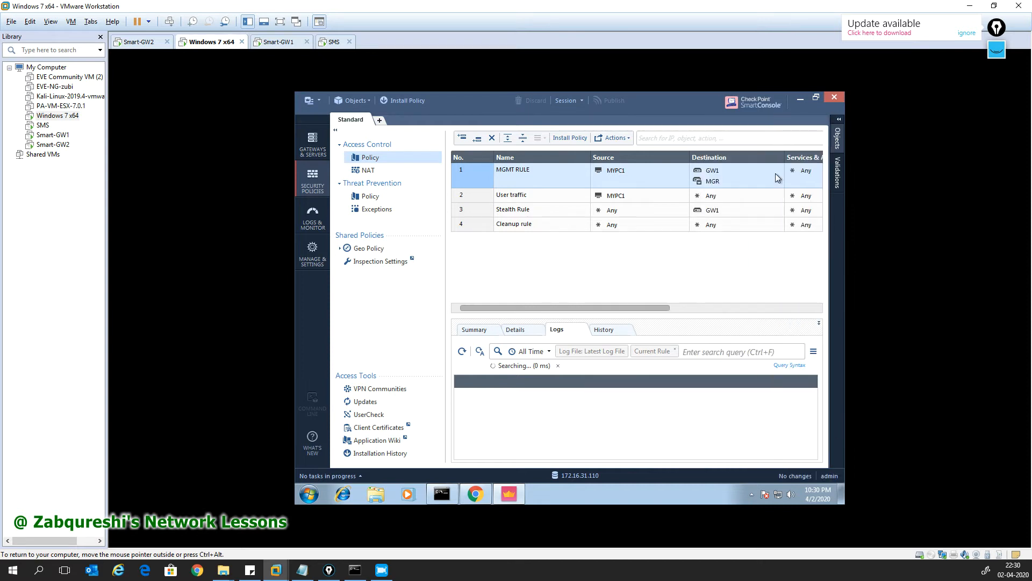
pyautogui.moveTo(586, 307); pyautogui.dragTo(617, 308)
pyautogui.moveTo(547, 308); pyautogui.dragTo(573, 307)
# Step: Disable rule 2, User traffic, from its context menu
pyautogui.click(518, 202)
pyautogui.moveTo(567, 308); pyautogui.dragTo(519, 308)
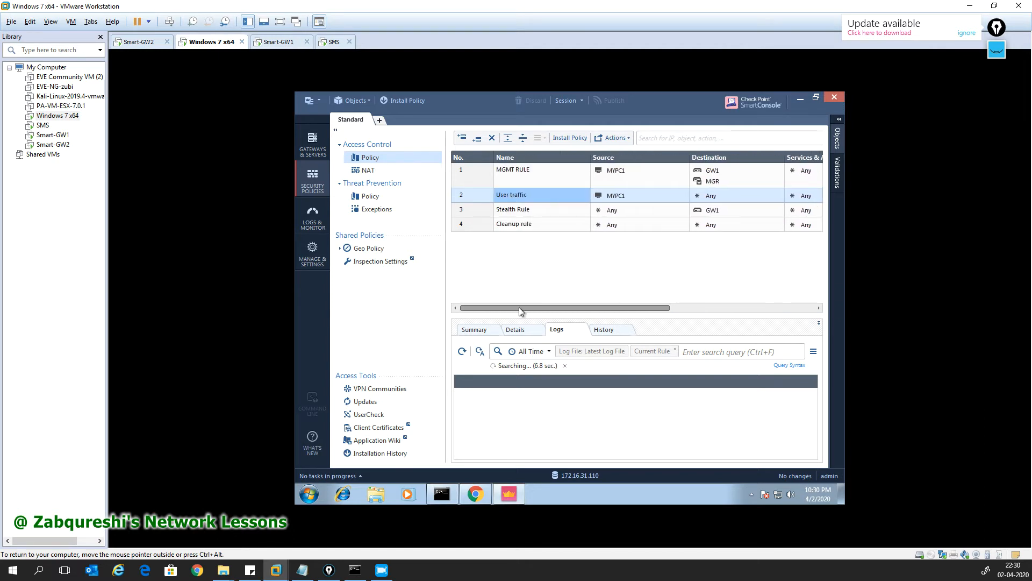
pyautogui.rightClick(474, 199)
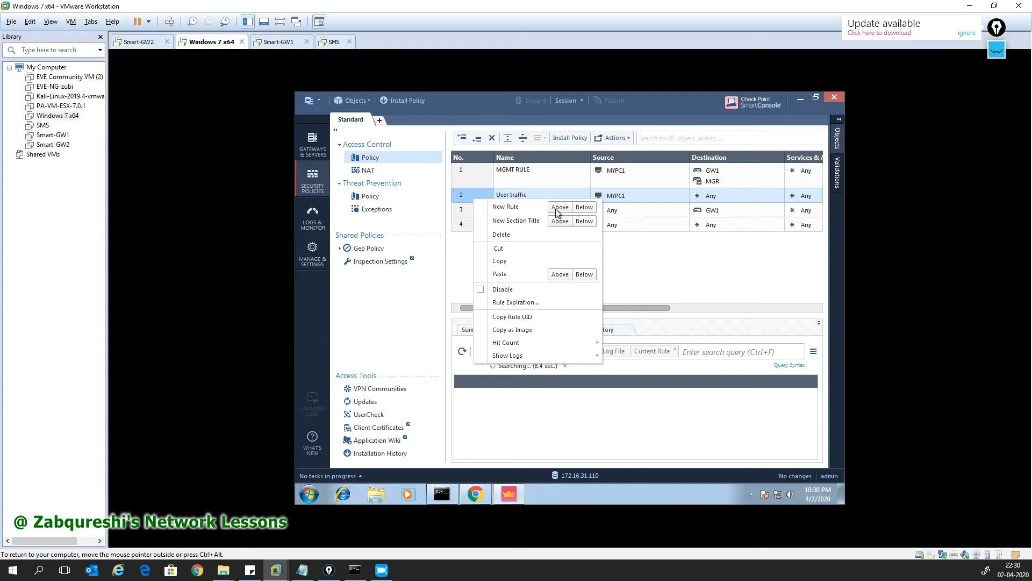
pyautogui.click(651, 249)
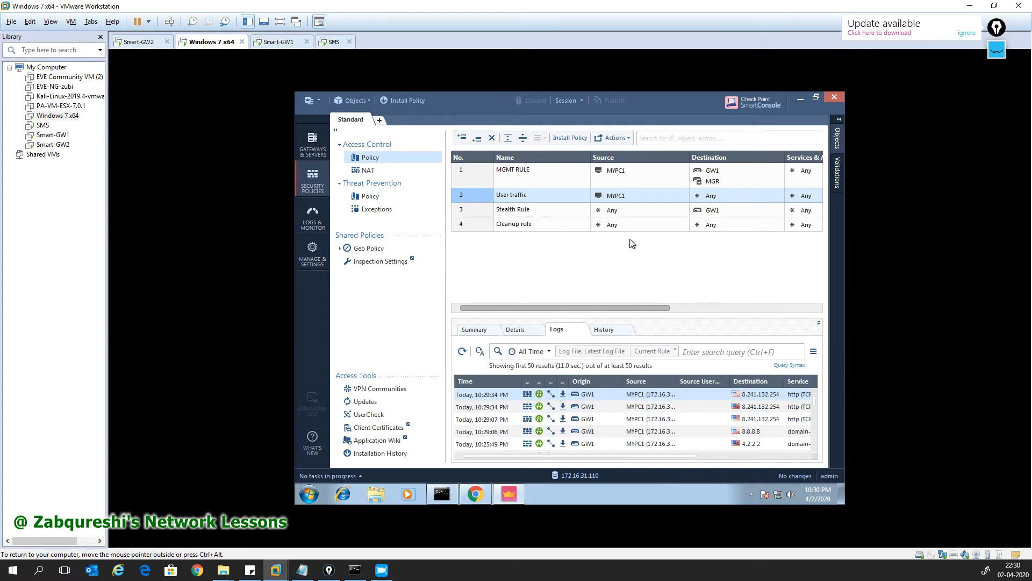
pyautogui.rightClick(470, 198)
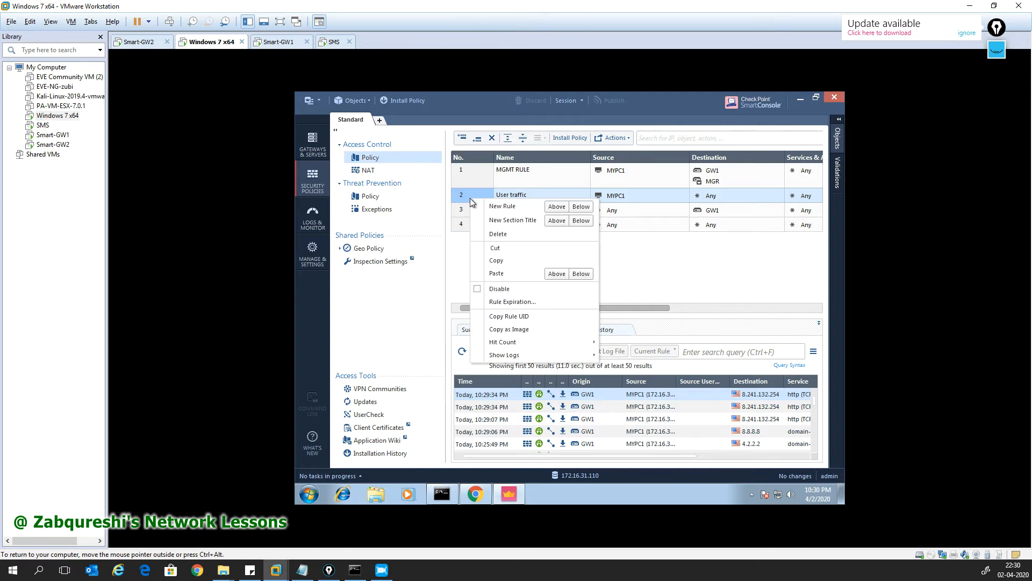
pyautogui.click(505, 289)
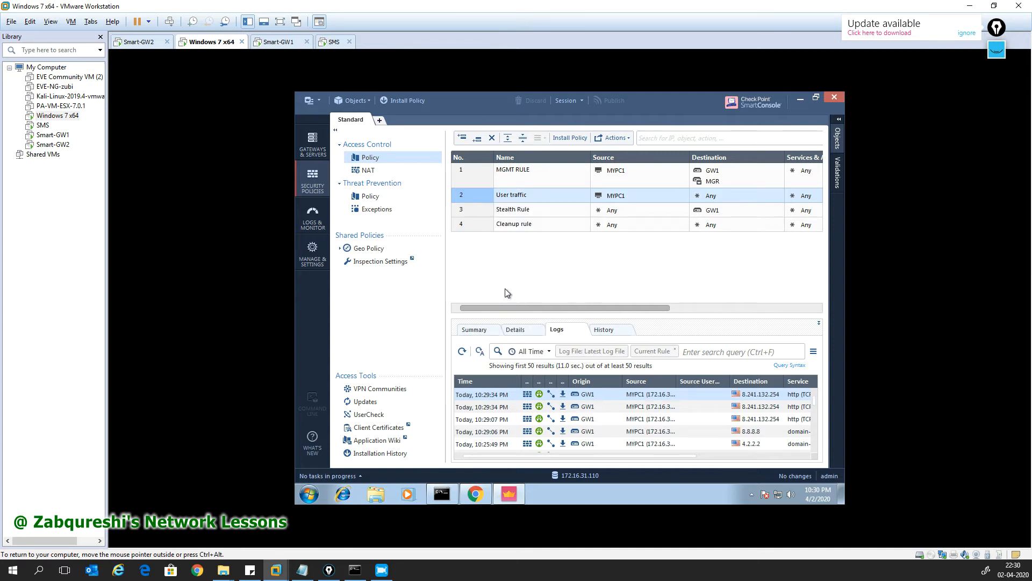
# Step: Insert a new rule above User traffic and name it 'GUI to GW2'
pyautogui.rightClick(475, 201)
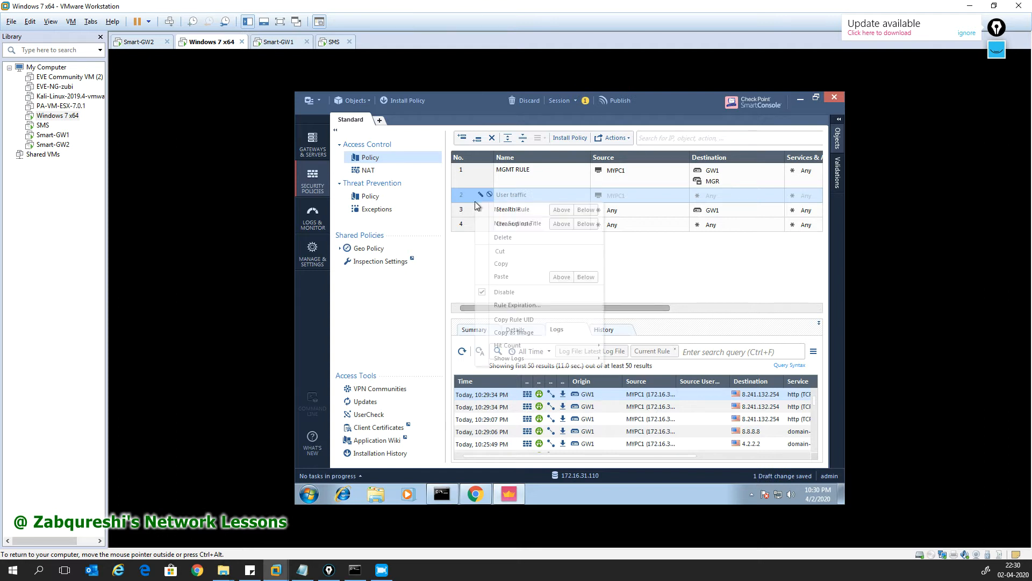
pyautogui.click(561, 210)
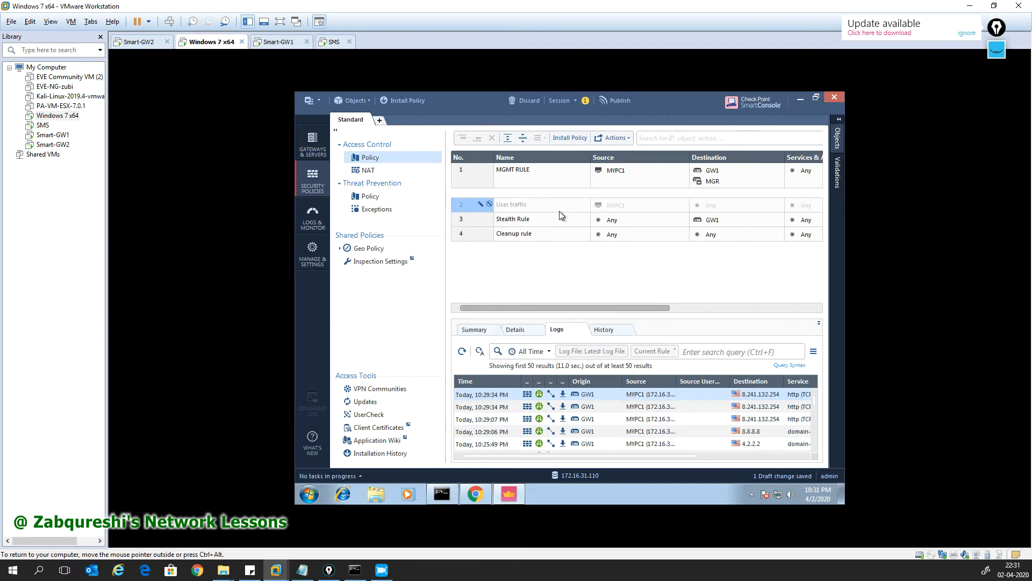
pyautogui.click(509, 196)
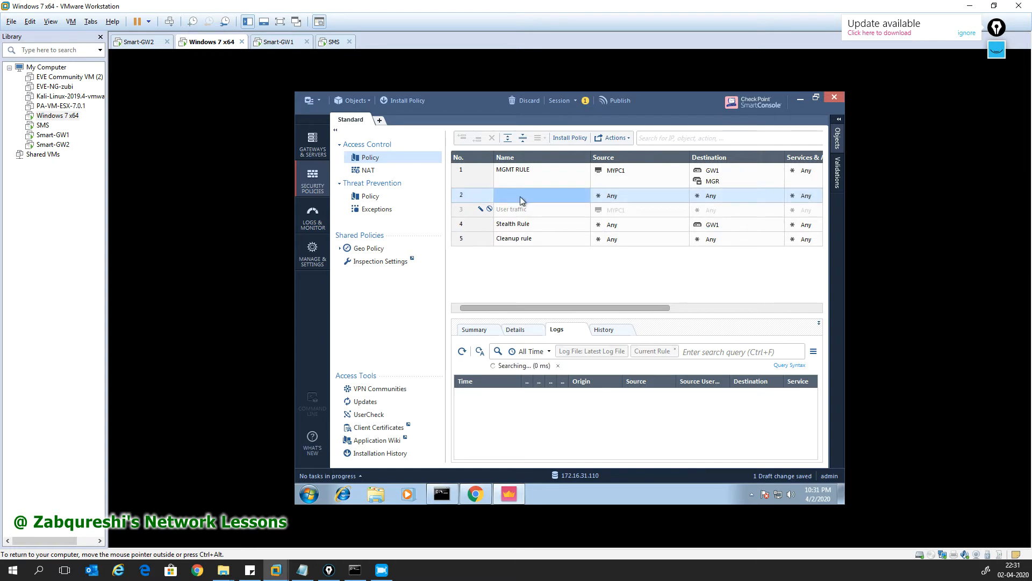
pyautogui.click(521, 195)
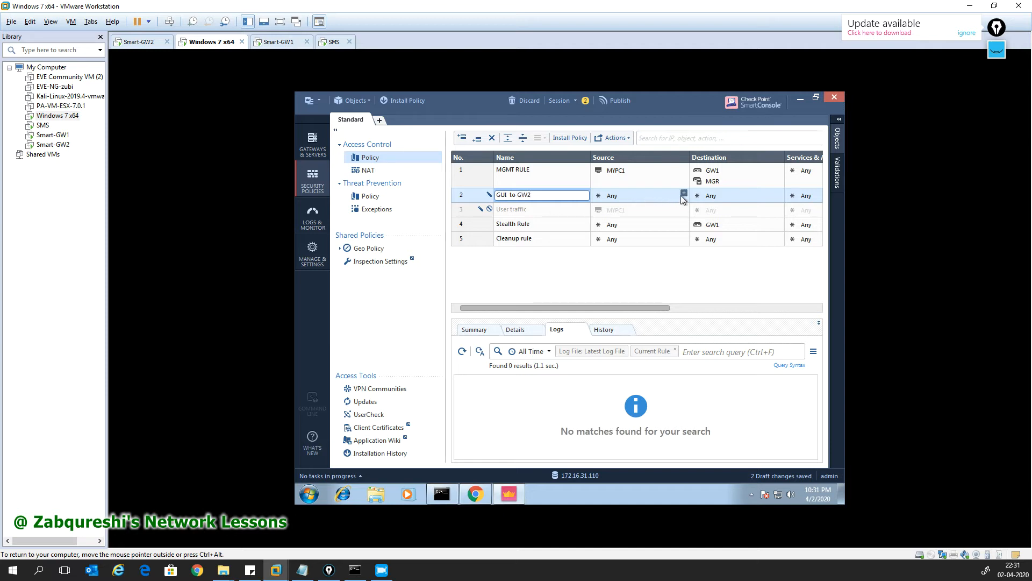
pyautogui.click(682, 197)
# Step: Set the new rule's source to MYPC1
pyautogui.click(684, 197)
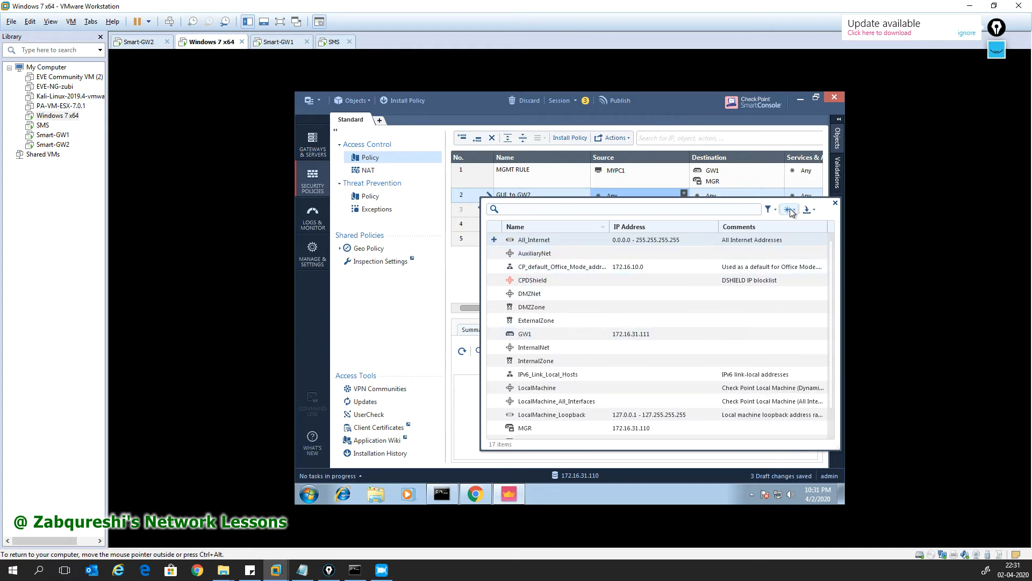
pyautogui.scroll(-1, 542, 341)
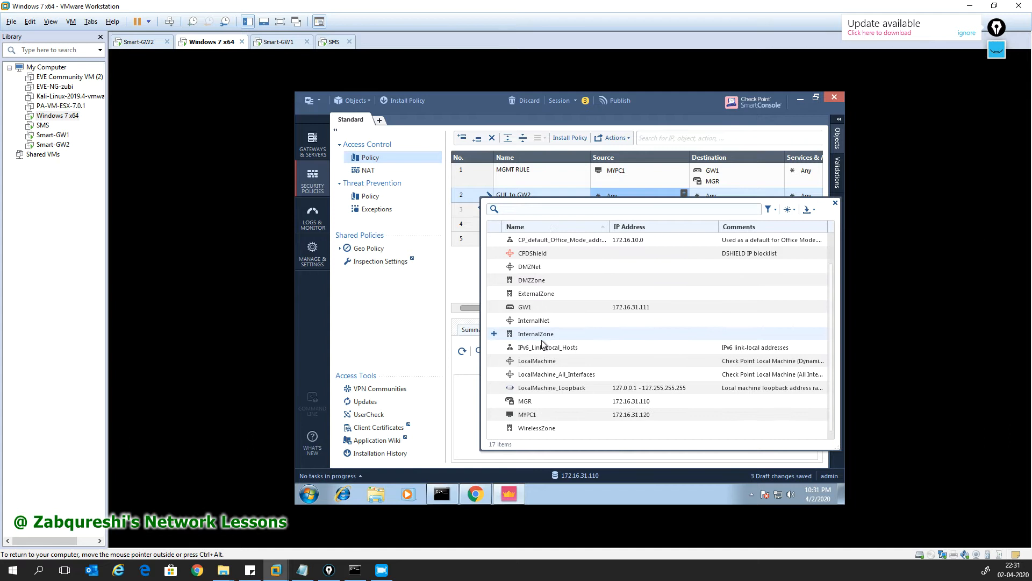
pyautogui.click(494, 414)
pyautogui.click(835, 203)
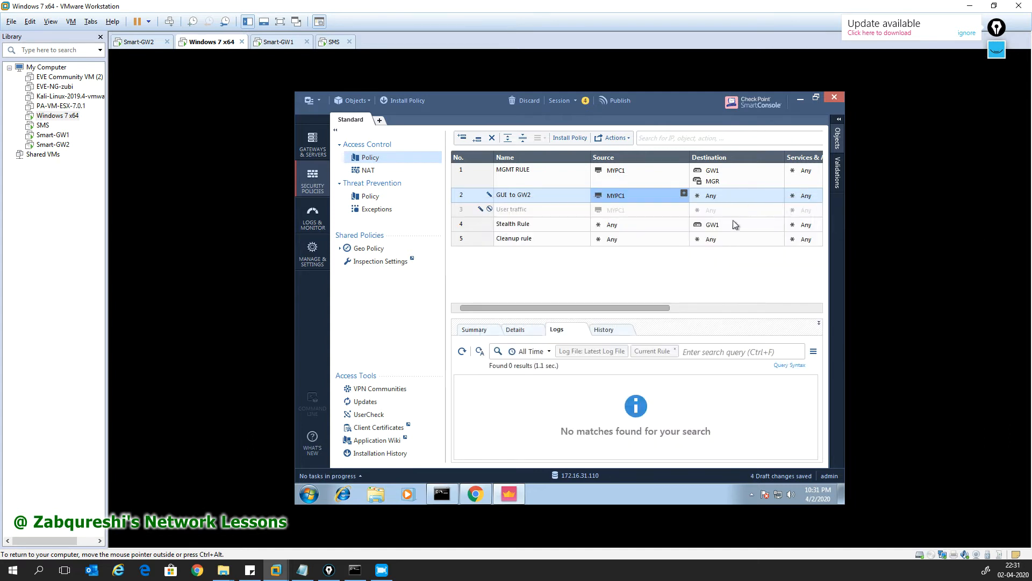
pyautogui.moveTo(635, 309); pyautogui.dragTo(746, 305)
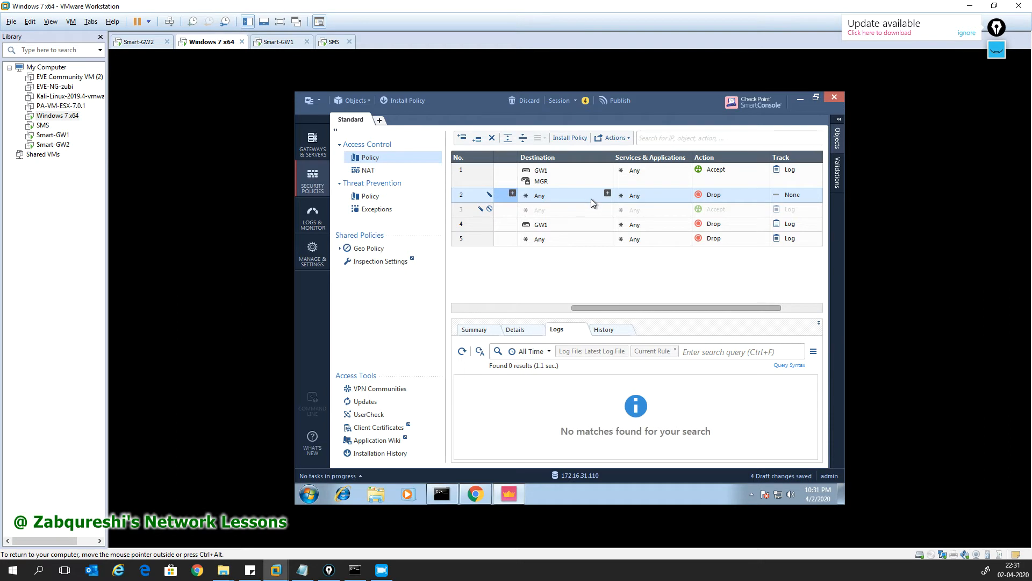
# Step: Create host ETH0-GW2 with IPv4 192.168.1.112 as rule 2's destination
pyautogui.click(607, 193)
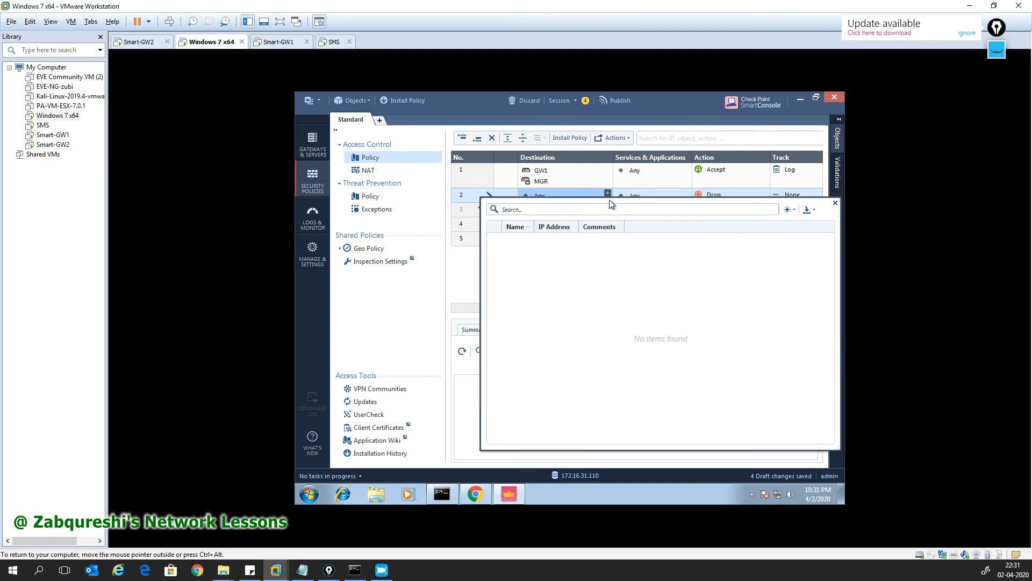
pyautogui.click(792, 211)
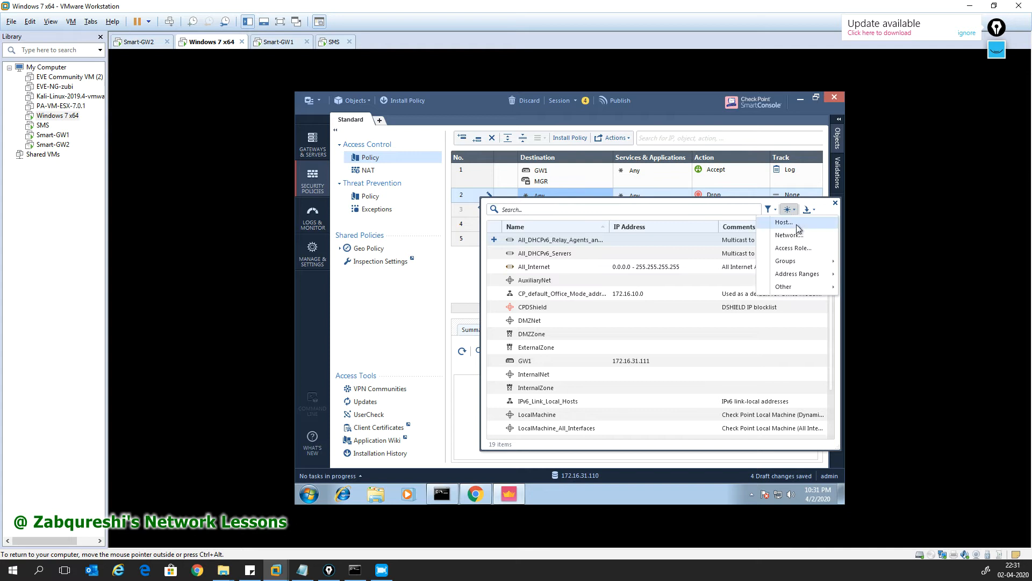
pyautogui.click(796, 224)
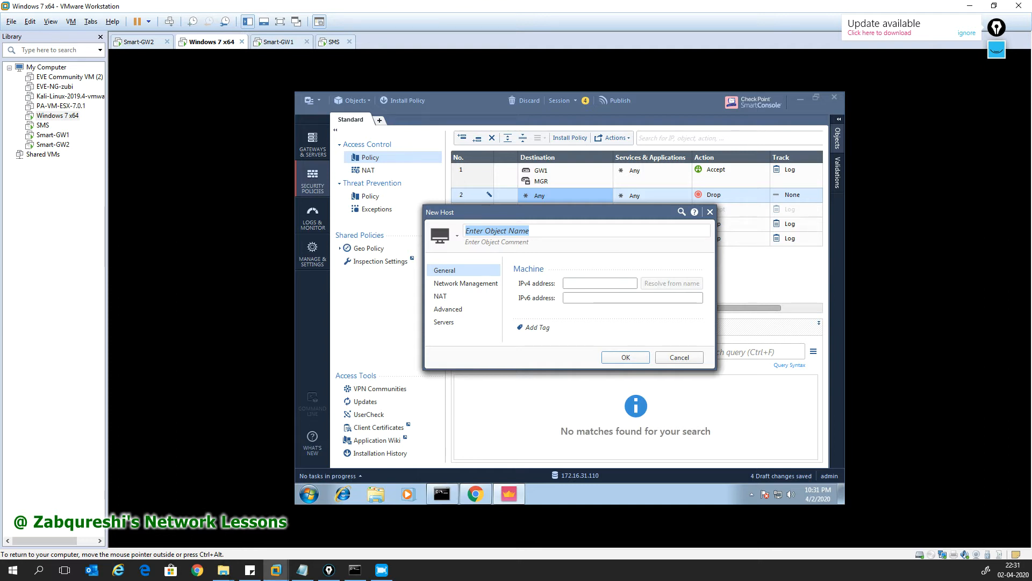
pyautogui.write('ETH0 GW2')
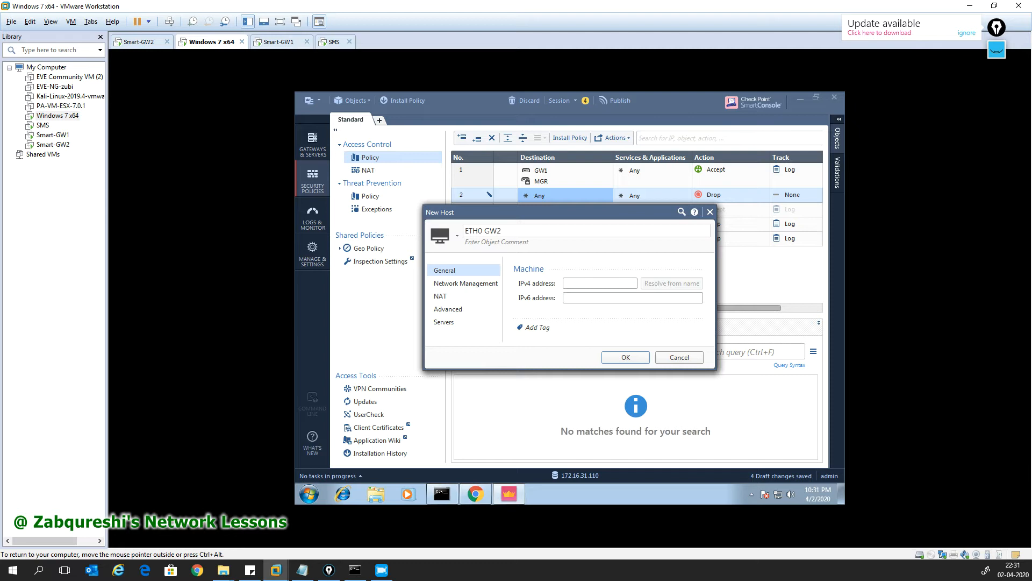
pyautogui.press('BackSpace')
pyautogui.write('-')
pyautogui.click(601, 284)
pyautogui.write('192.168.1.112')
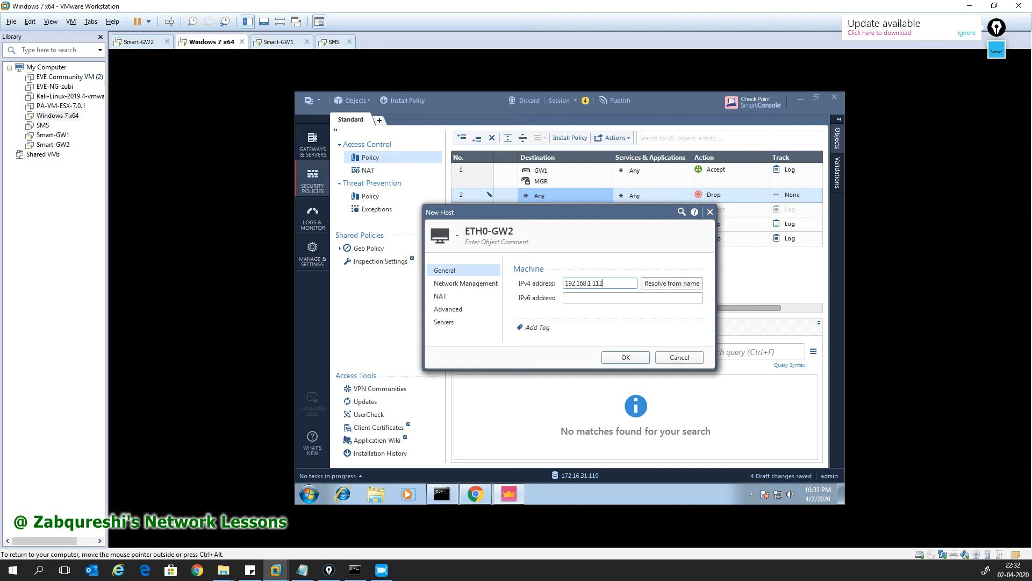
pyautogui.click(634, 355)
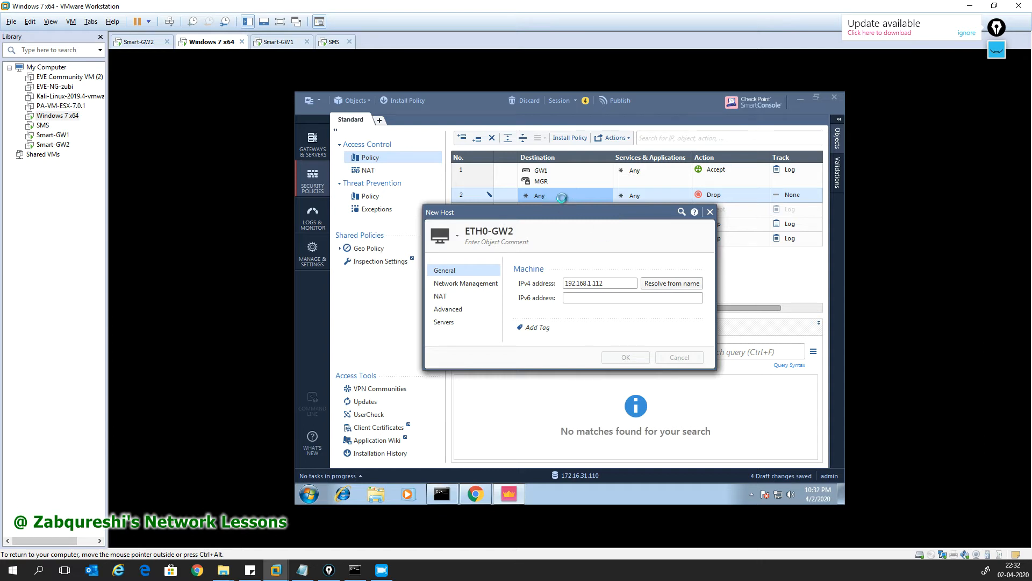
# Step: Add the https service to rule 2
pyautogui.click(687, 193)
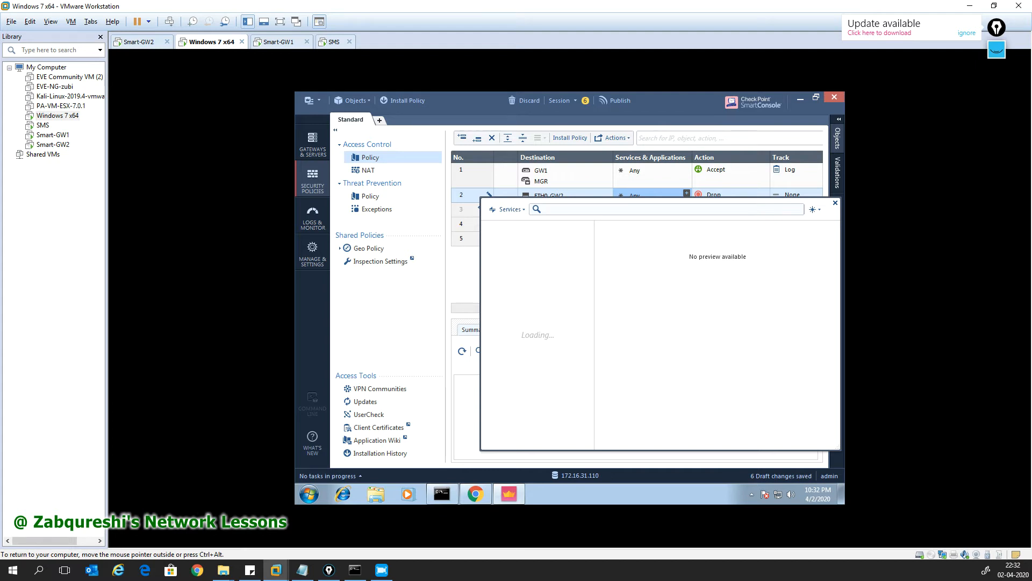
pyautogui.write('ht')
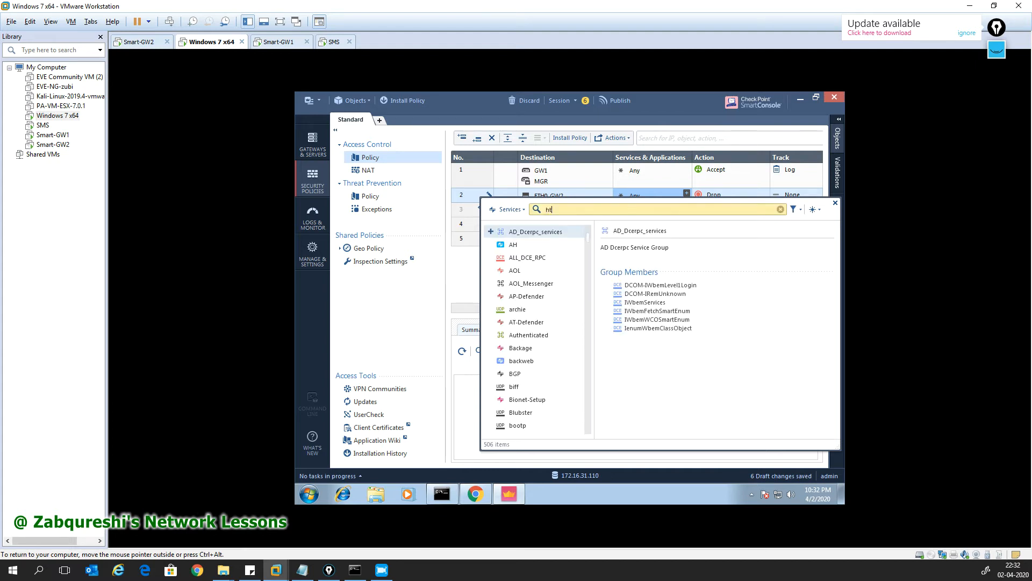
pyautogui.write('tps://')
pyautogui.press('BackSpace')
pyautogui.press('BackSpace')
pyautogui.press('BackSpace')
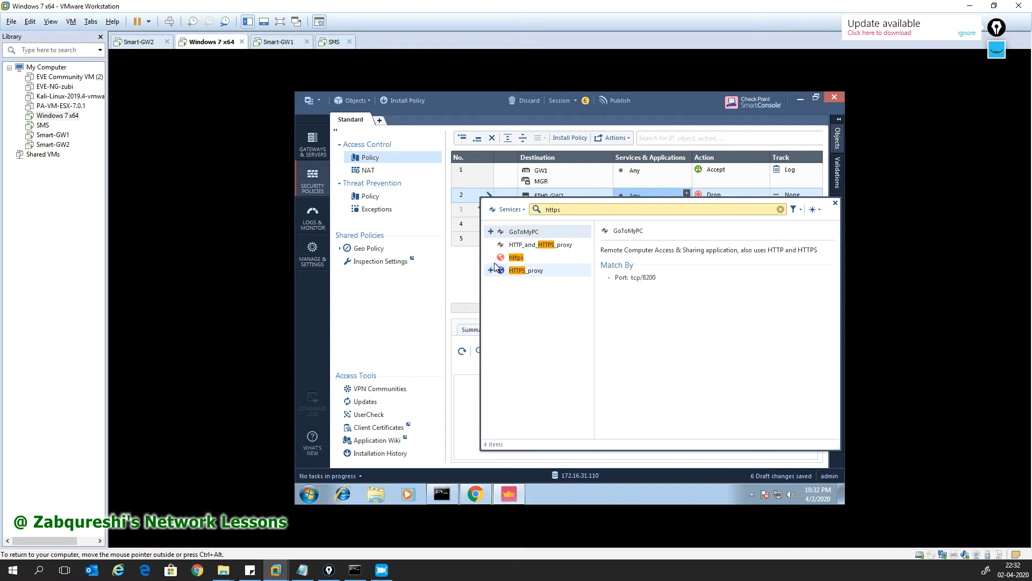
pyautogui.click(490, 257)
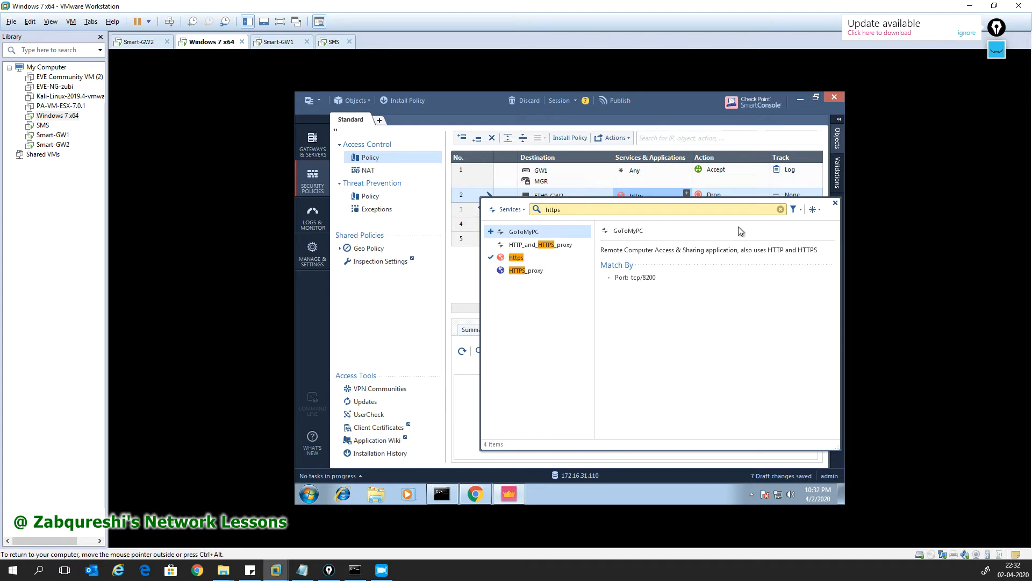
pyautogui.click(835, 202)
# Step: Set rule 2's action to Accept and its tracking to Log
pyautogui.click(744, 196)
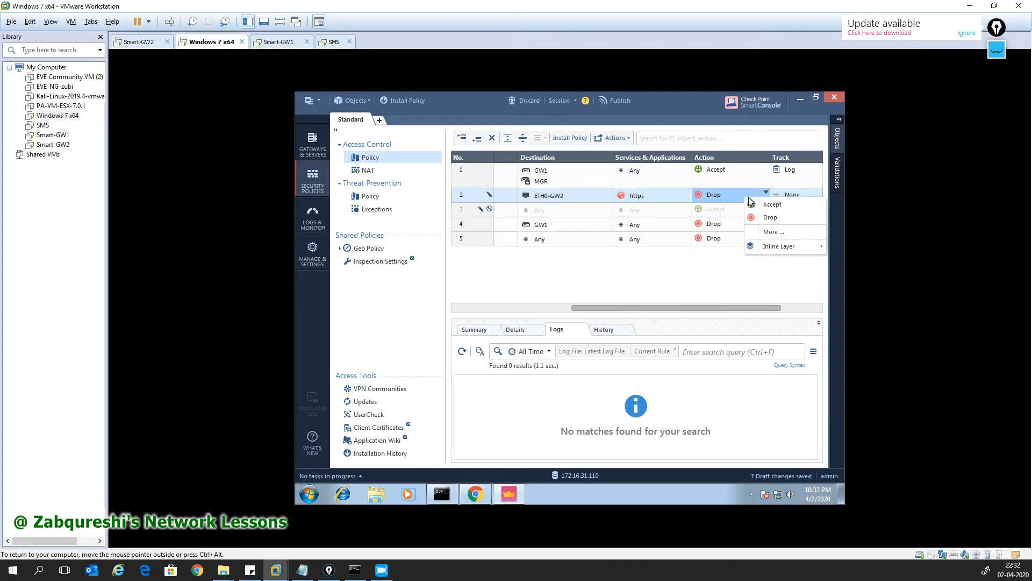
pyautogui.click(766, 209)
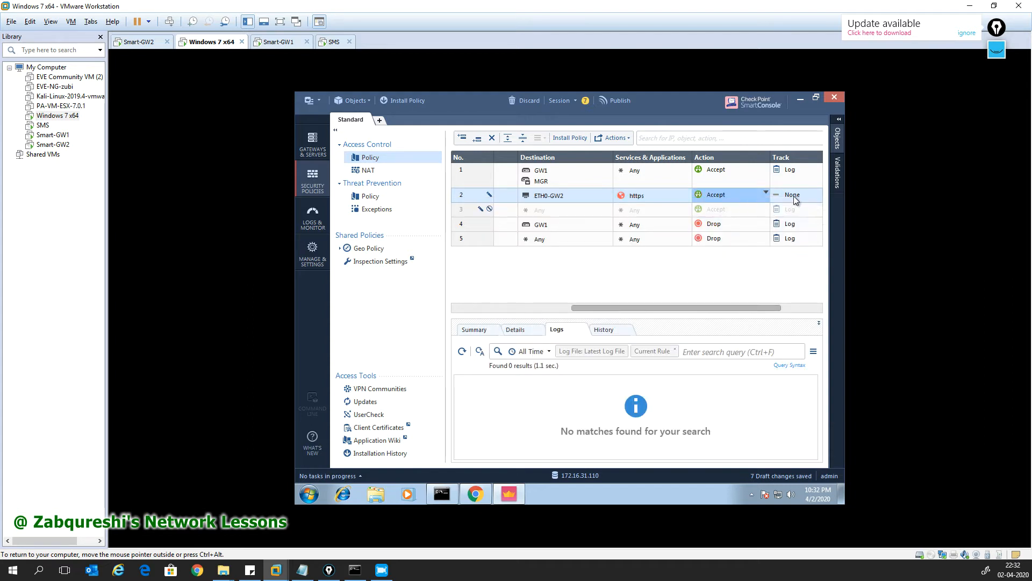
pyautogui.click(793, 195)
pyautogui.click(762, 214)
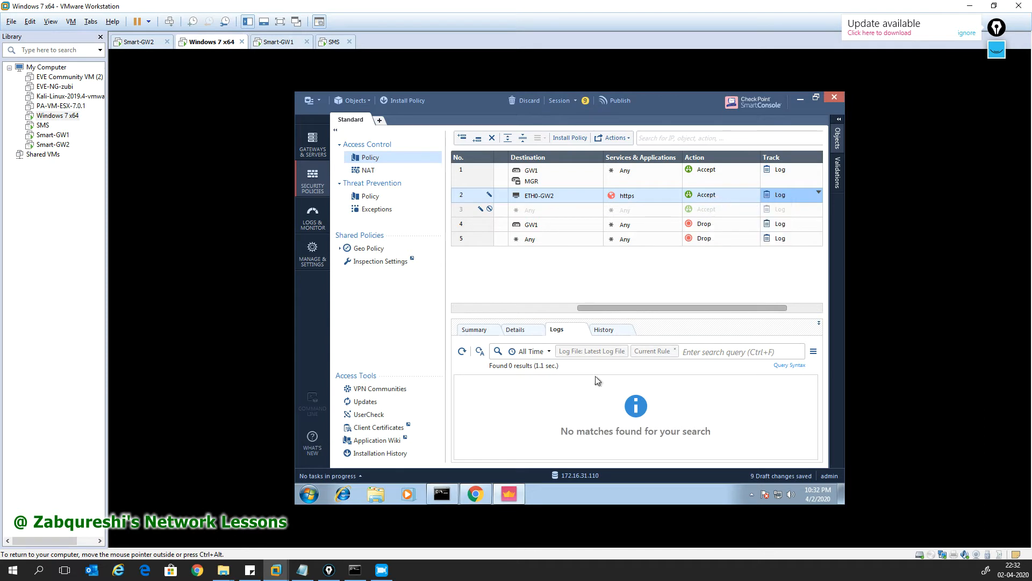
pyautogui.moveTo(618, 309); pyautogui.dragTo(486, 309)
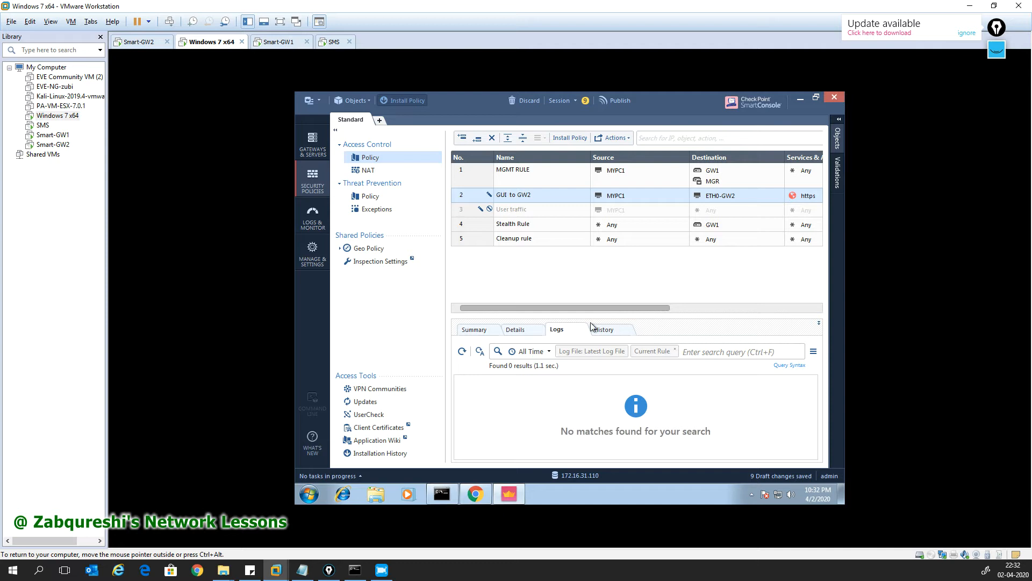
# Step: Publish the changes and install the Standard policy on GW1
pyautogui.click(608, 352)
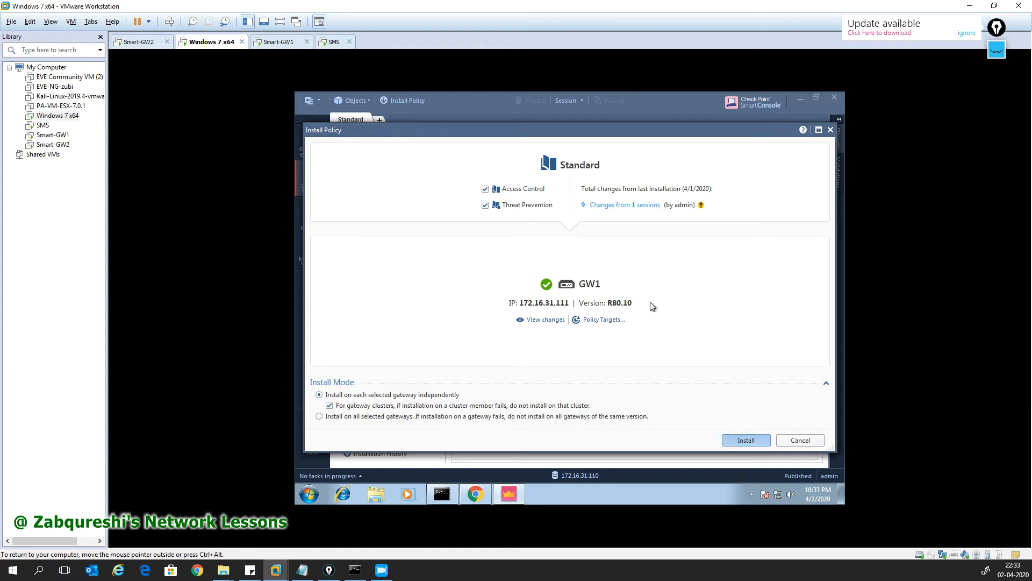
pyautogui.click(830, 131)
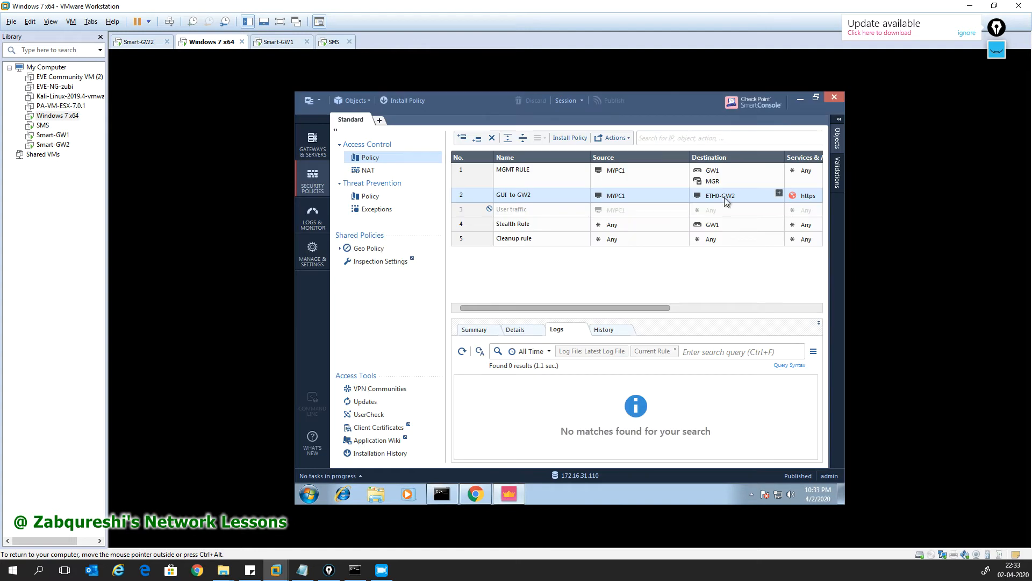
pyautogui.moveTo(633, 308); pyautogui.dragTo(799, 309)
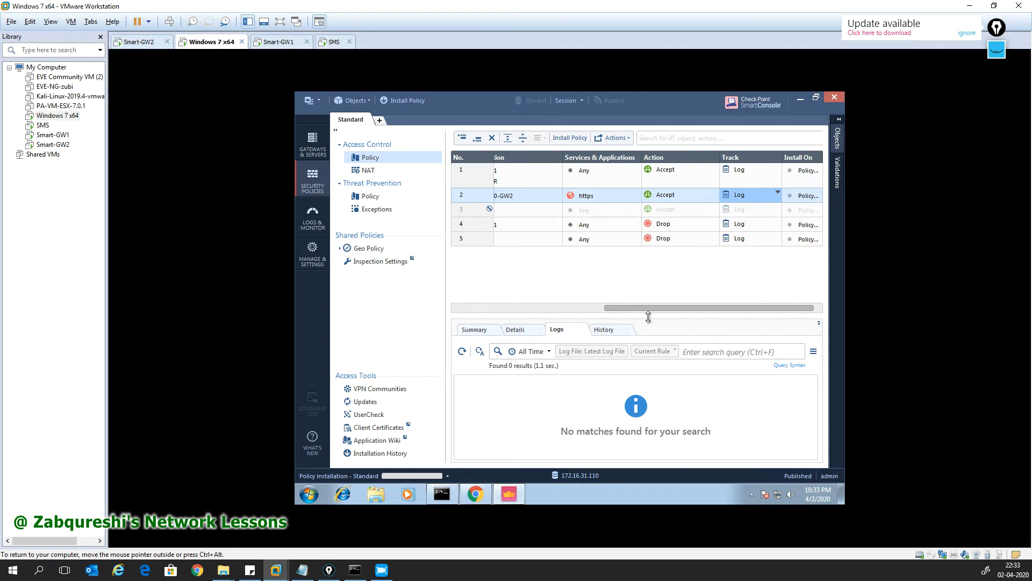
pyautogui.moveTo(647, 311); pyautogui.dragTo(609, 311)
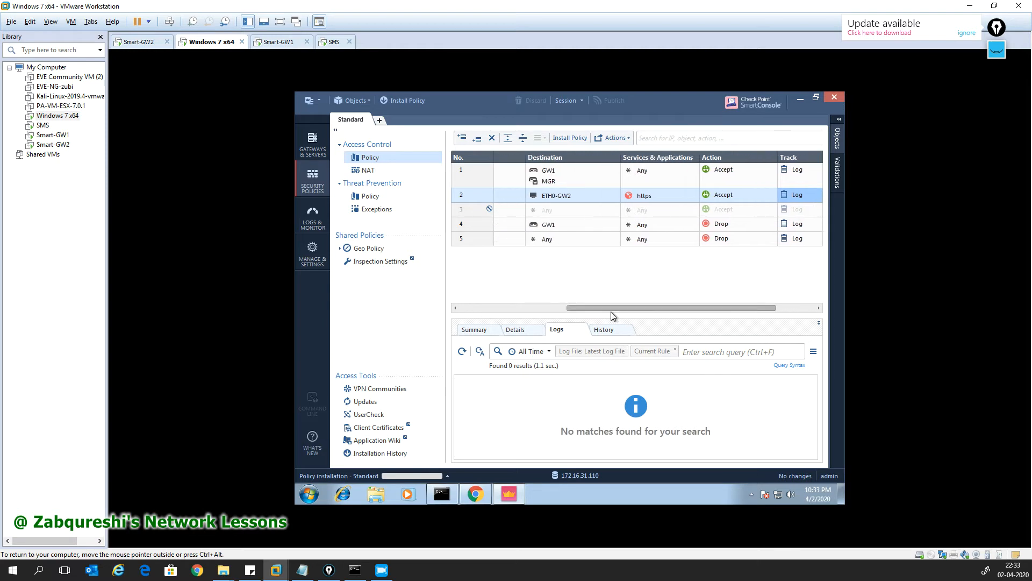
pyautogui.moveTo(650, 307); pyautogui.dragTo(706, 311)
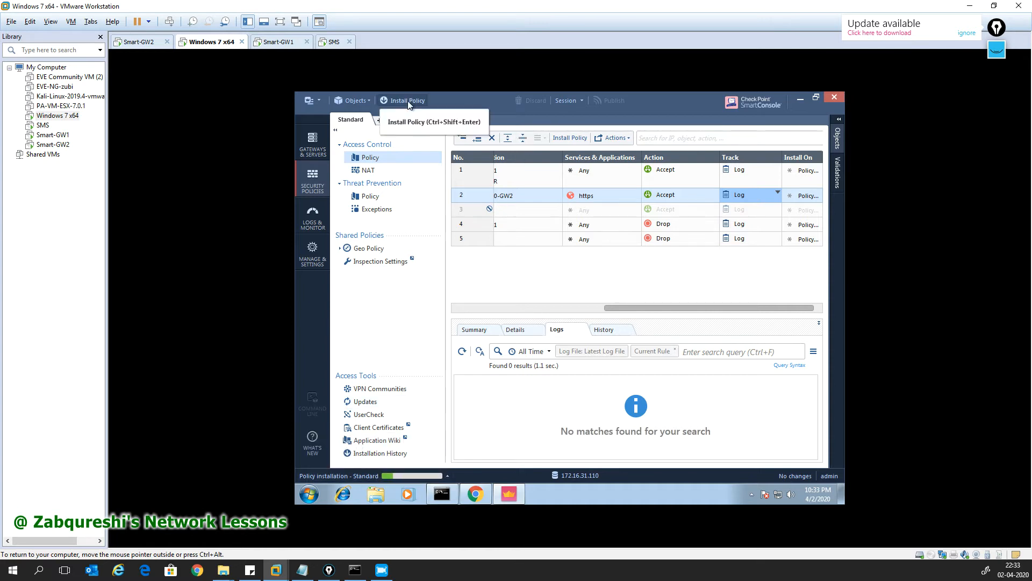
# Step: Check policy installation progress in Recent Tasks while switching between SmartConsole and Chrome
pyautogui.click(799, 101)
pyautogui.click(508, 491)
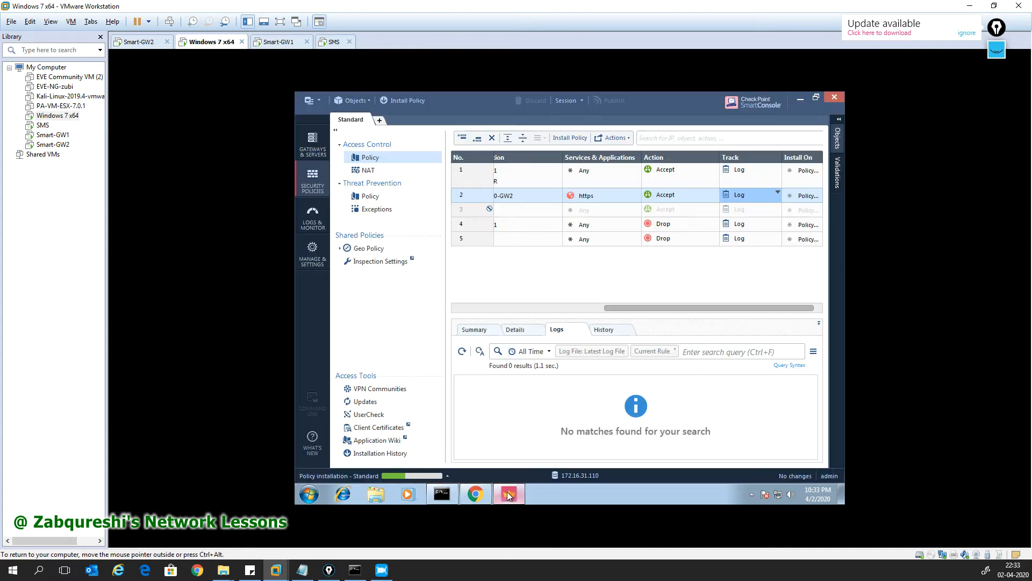
pyautogui.click(445, 476)
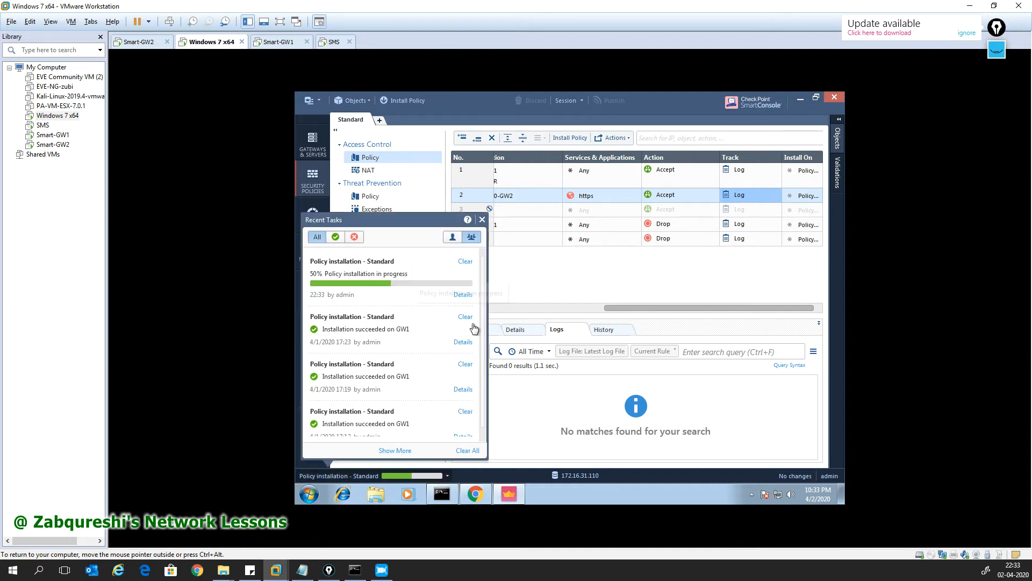
pyautogui.click(477, 495)
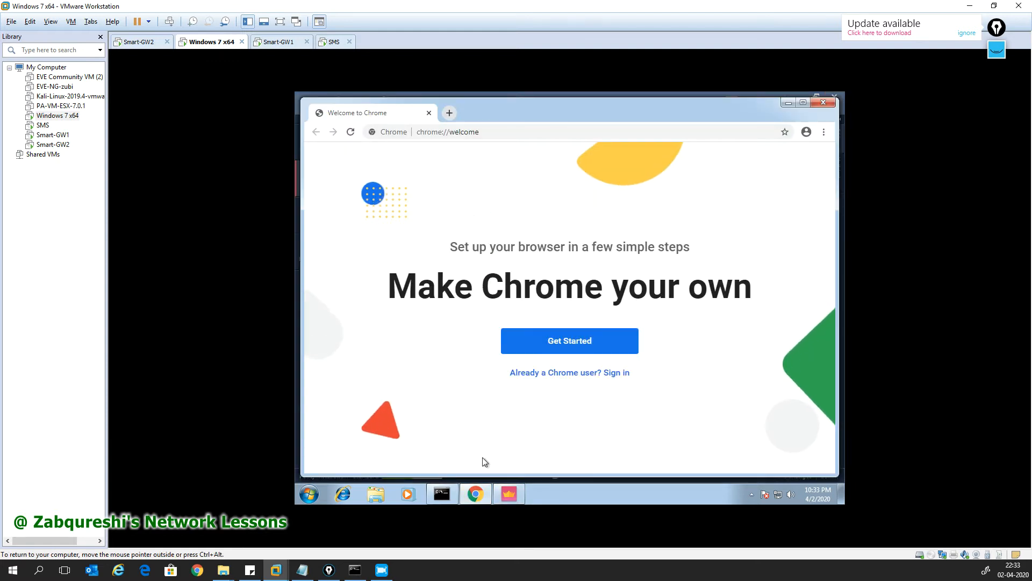
pyautogui.click(477, 495)
pyautogui.click(477, 495)
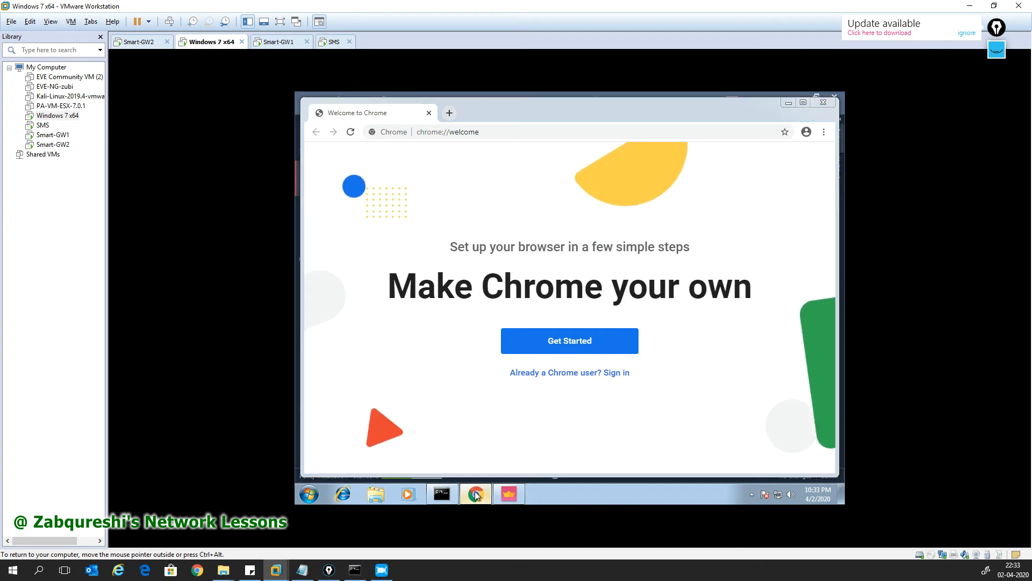
pyautogui.click(476, 494)
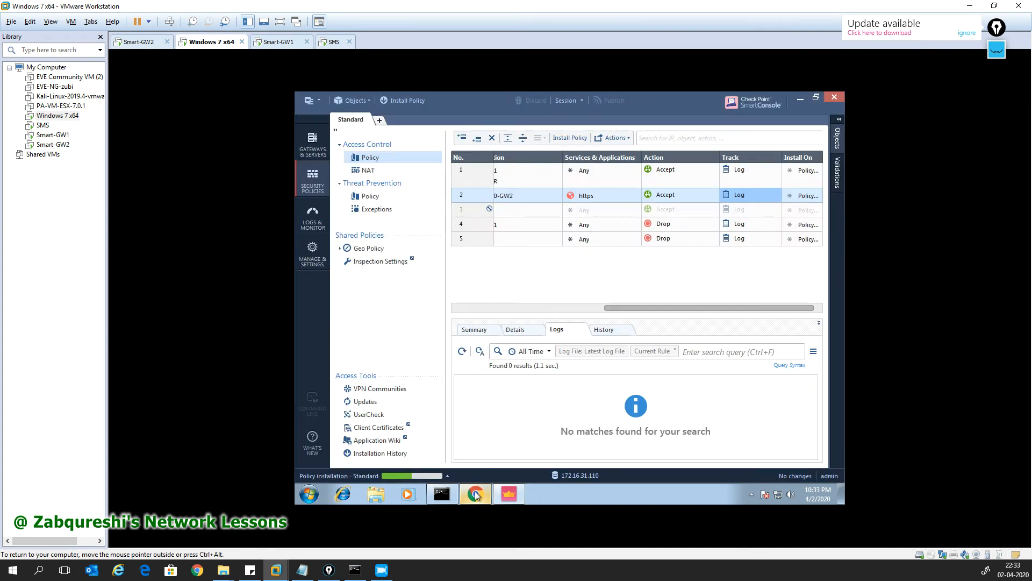
# Step: View the Cleanup rule's GW1 logs and confirm in Recent Tasks that installation succeeded
pyautogui.moveTo(614, 306); pyautogui.dragTo(553, 307)
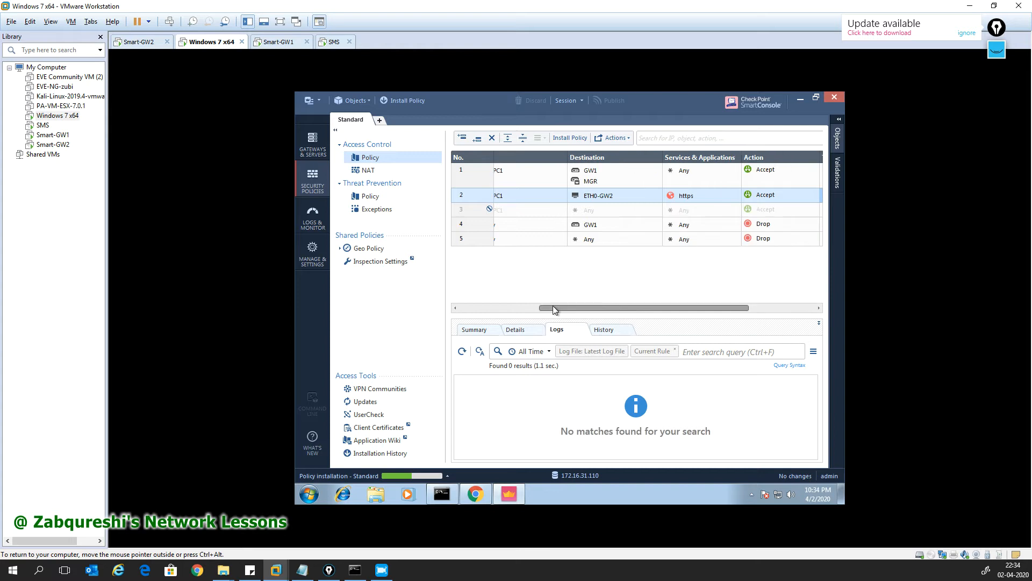
pyautogui.moveTo(600, 195)
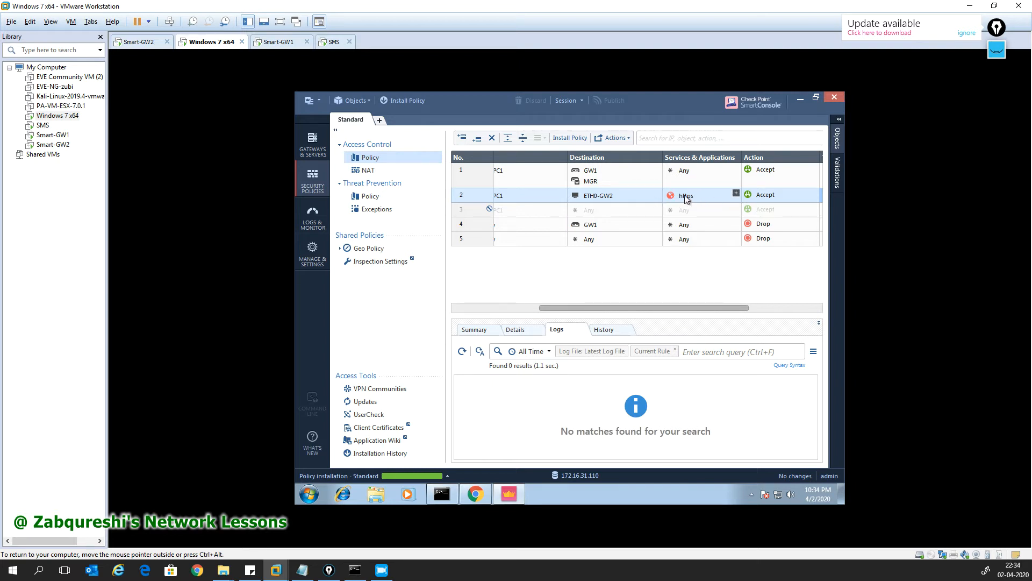
pyautogui.moveTo(627, 309); pyautogui.dragTo(507, 304)
pyautogui.click(536, 243)
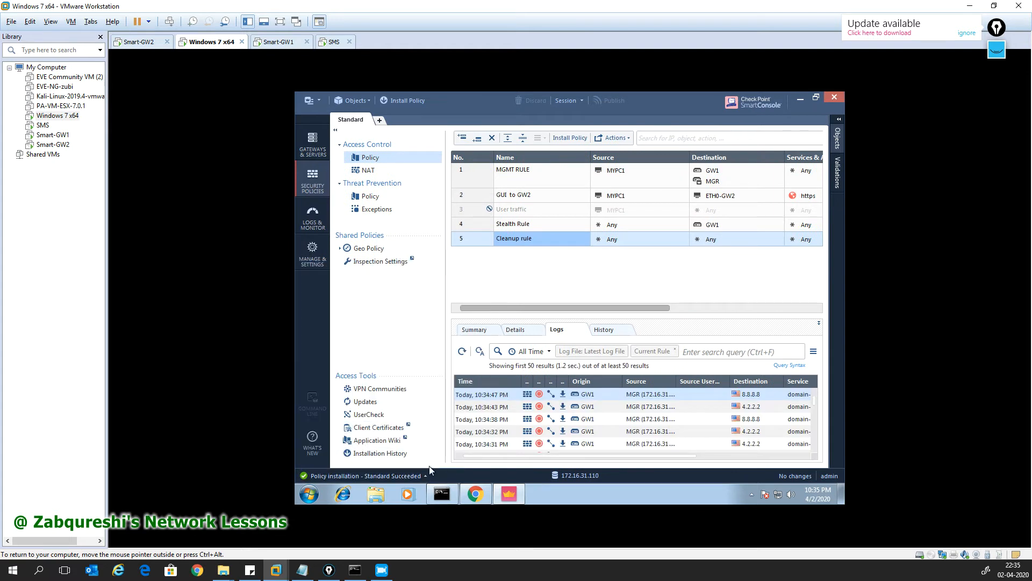
pyautogui.click(423, 476)
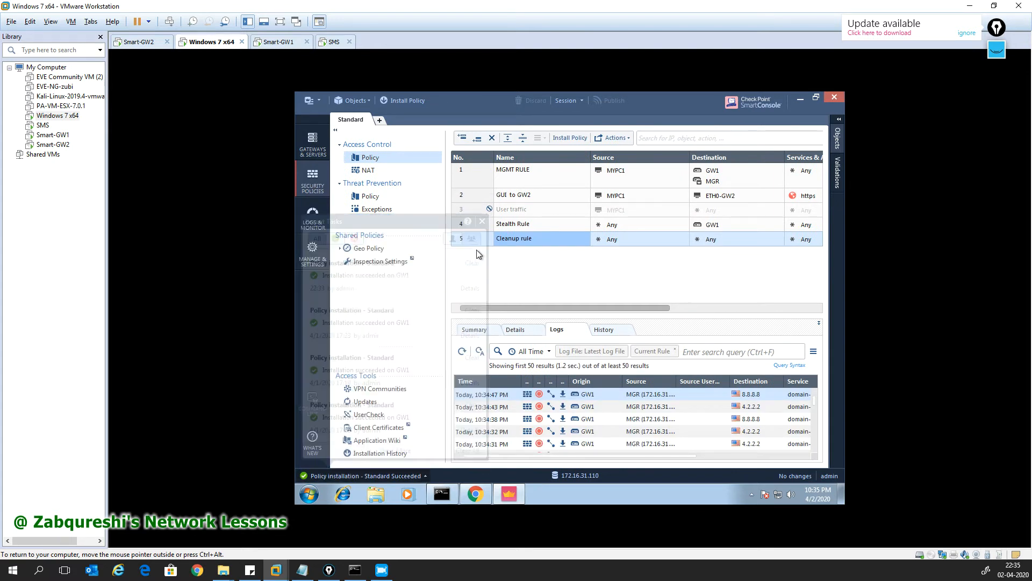
pyautogui.click(470, 498)
# Step: In Command Prompt, edit the previous ping to target 192.168.1.112 and run it
pyautogui.click(469, 498)
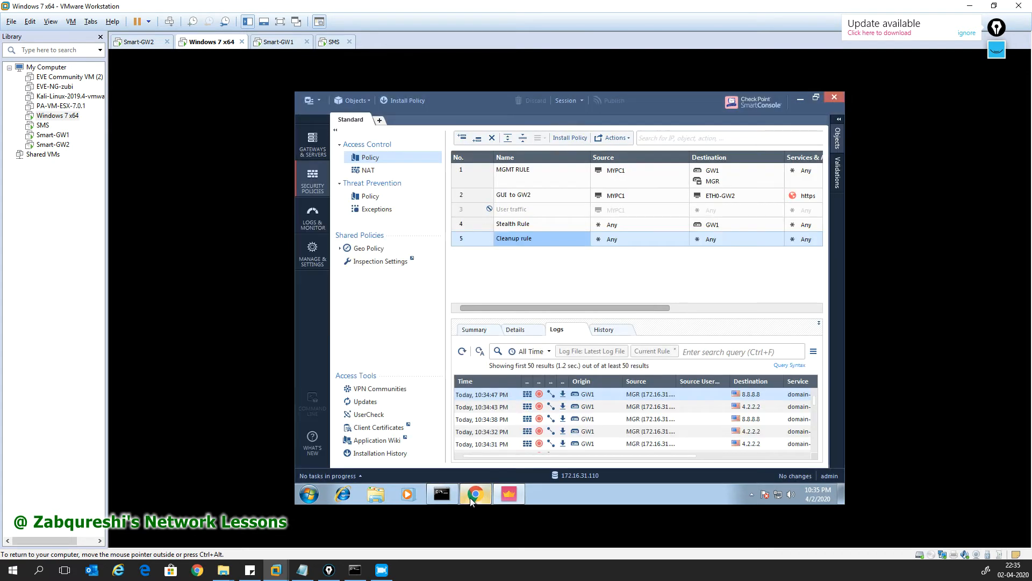
pyautogui.click(444, 495)
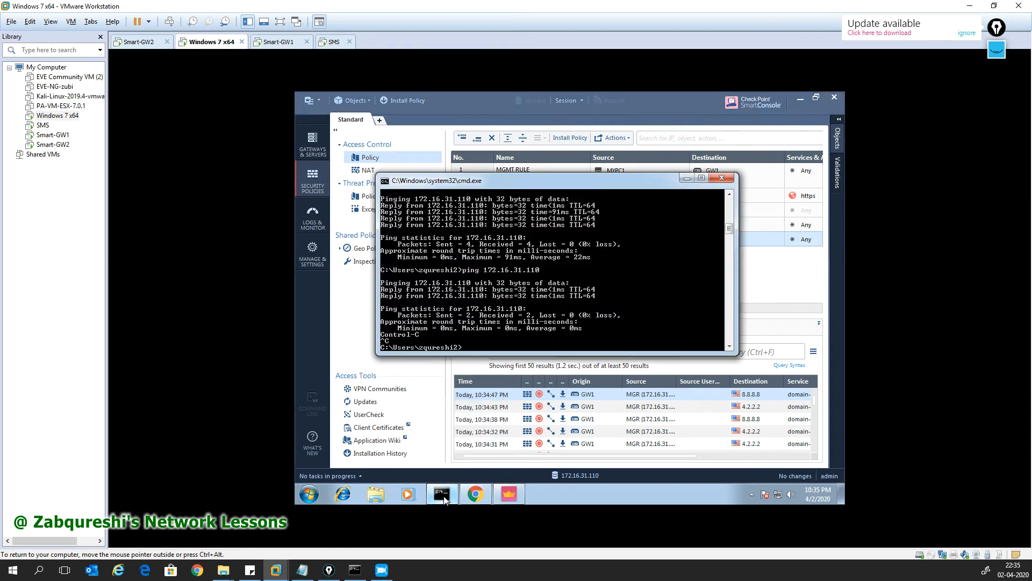
pyautogui.press('Up')
pyautogui.write('2')
pyautogui.press('Return')
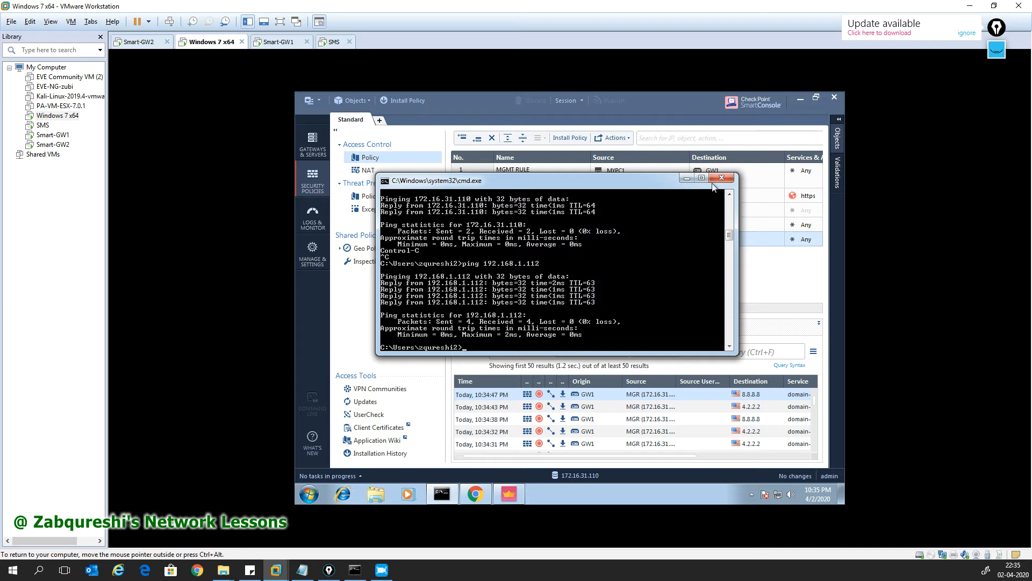
pyautogui.click(686, 178)
pyautogui.click(476, 493)
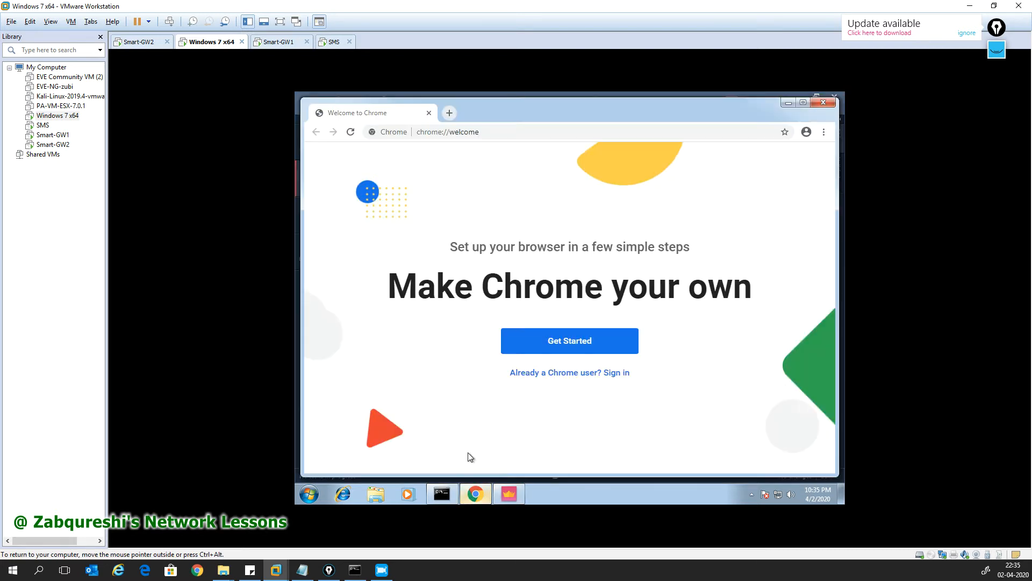
pyautogui.click(421, 131)
pyautogui.write('h')
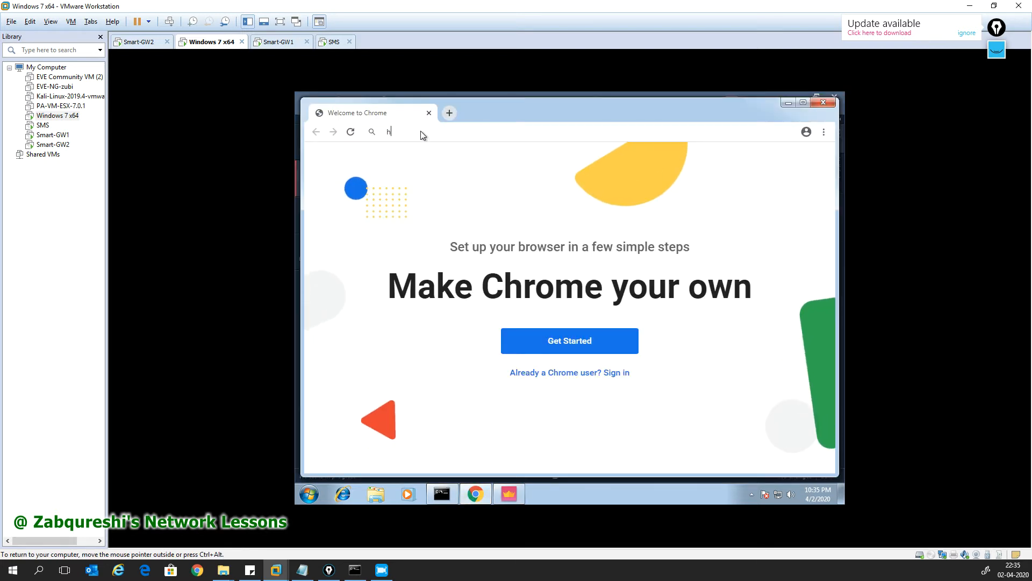
pyautogui.write('ttps://1')
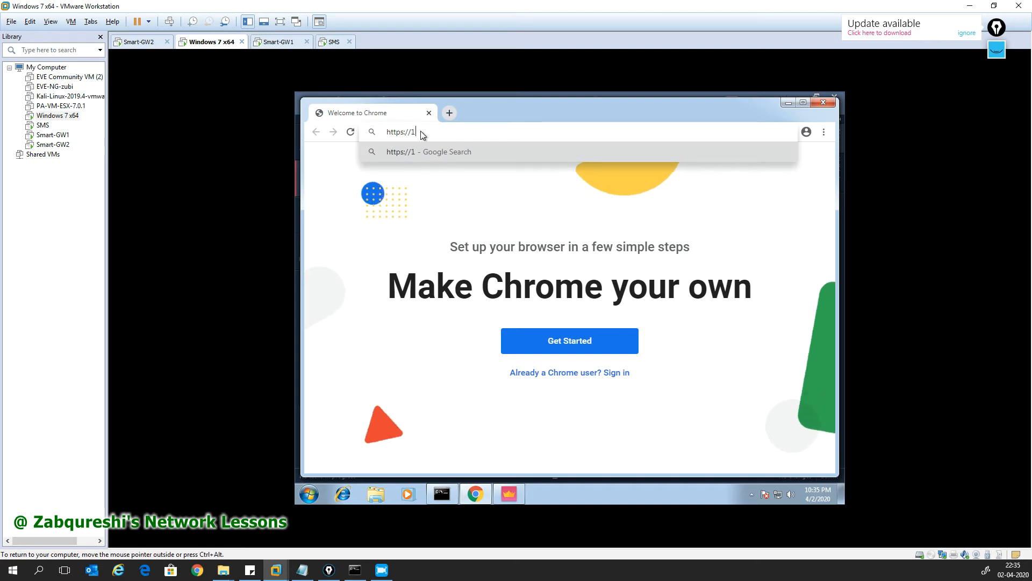
pyautogui.write('92.168.')
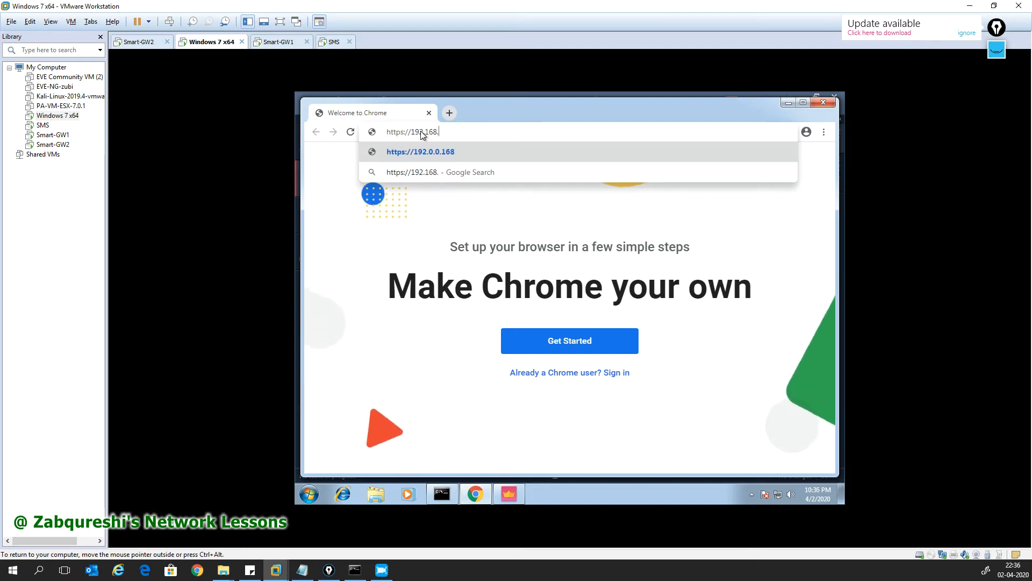
pyautogui.write('1.1.')
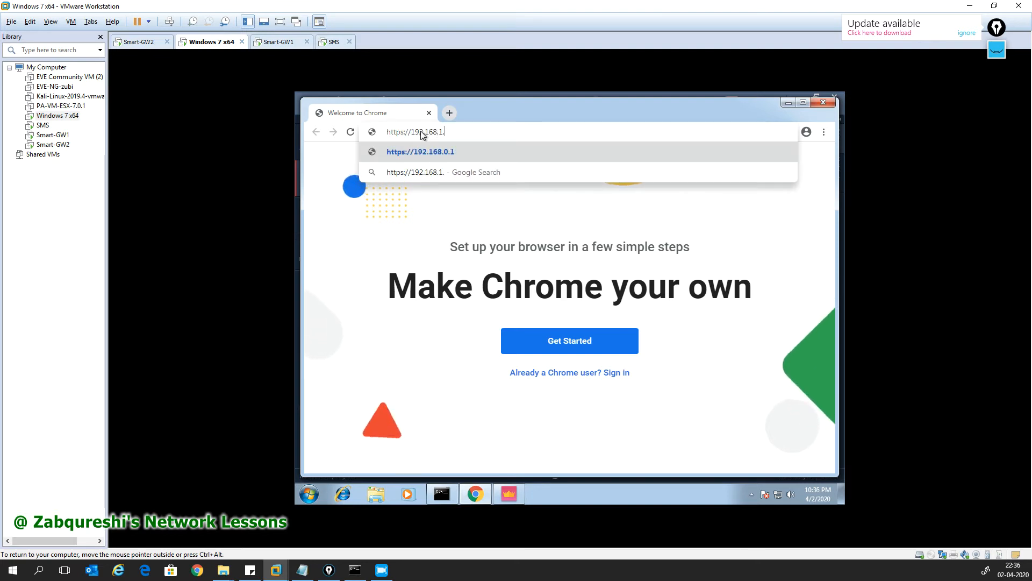
pyautogui.write('1')
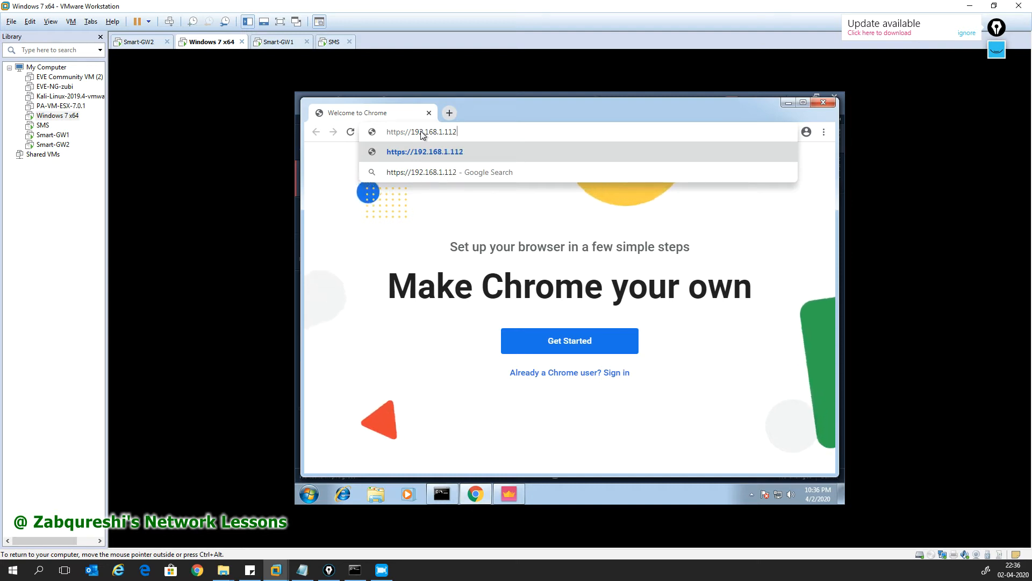
pyautogui.press('Return')
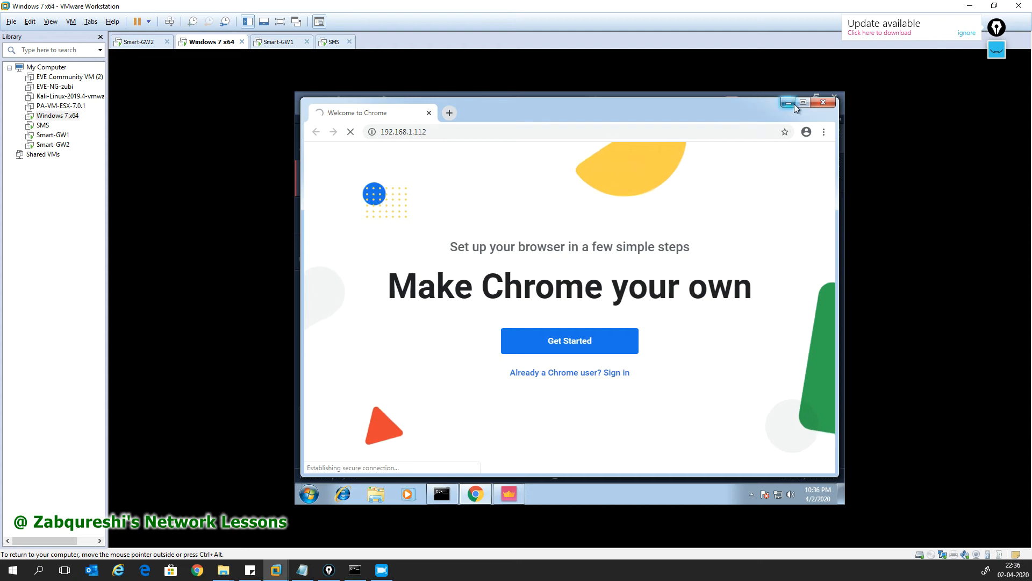
pyautogui.click(790, 103)
pyautogui.hscroll(3, 656, 307)
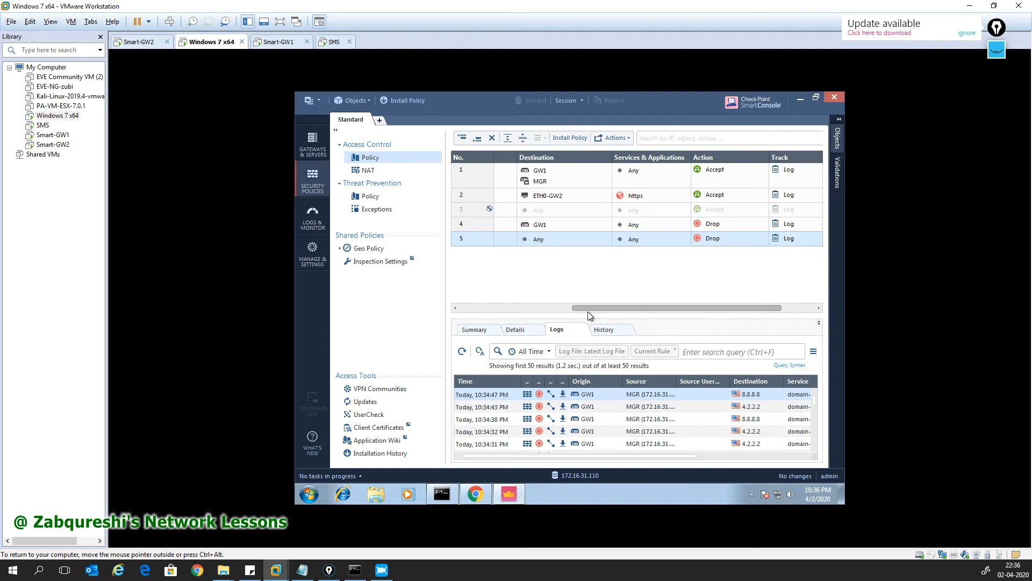
pyautogui.click(314, 102)
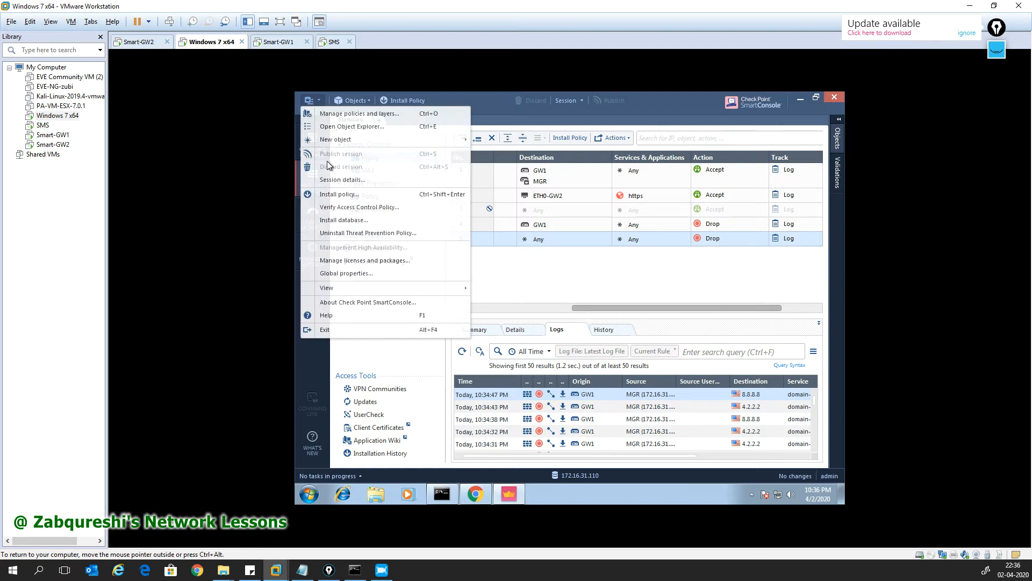
pyautogui.click(343, 274)
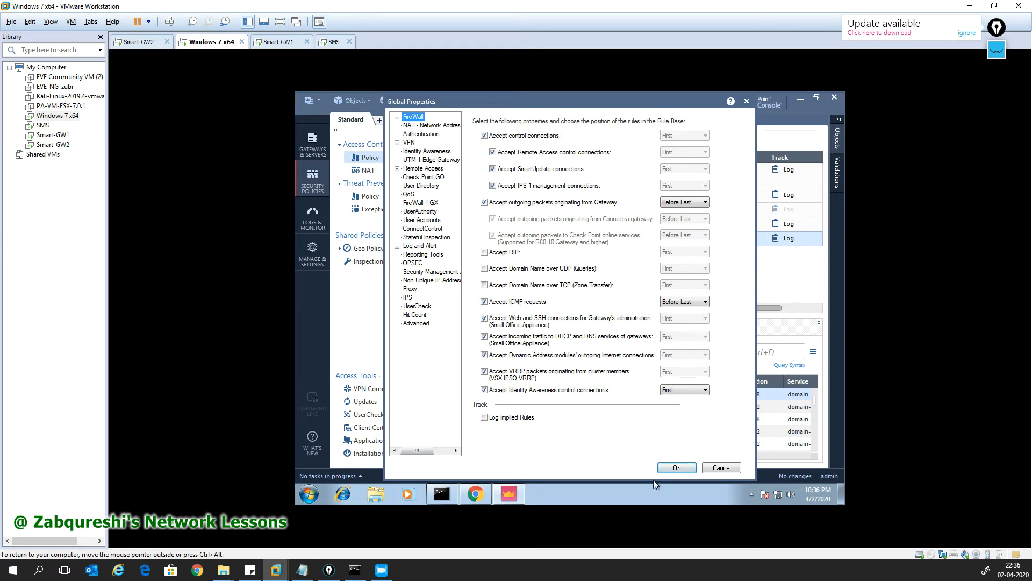
pyautogui.click(675, 468)
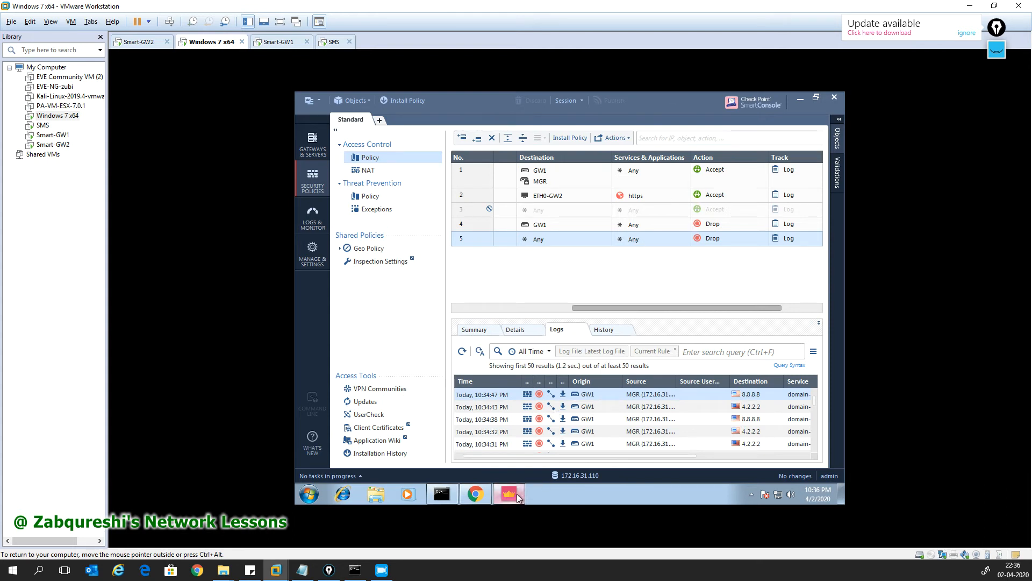
# Step: Bypass the certificate warning for 192.168.1.112 and log in to Gaia Portal with the admin password
pyautogui.click(475, 494)
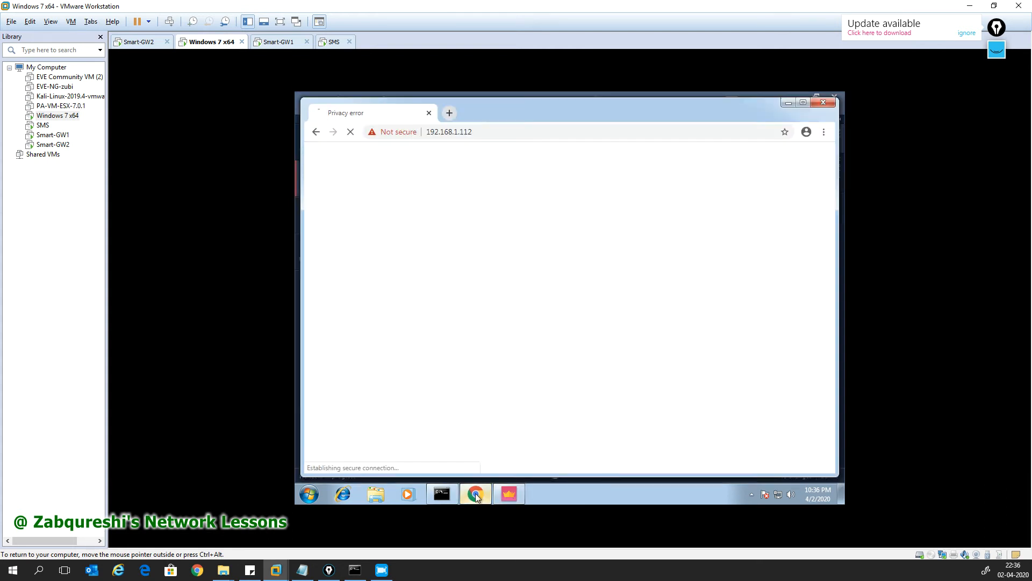
pyautogui.click(433, 398)
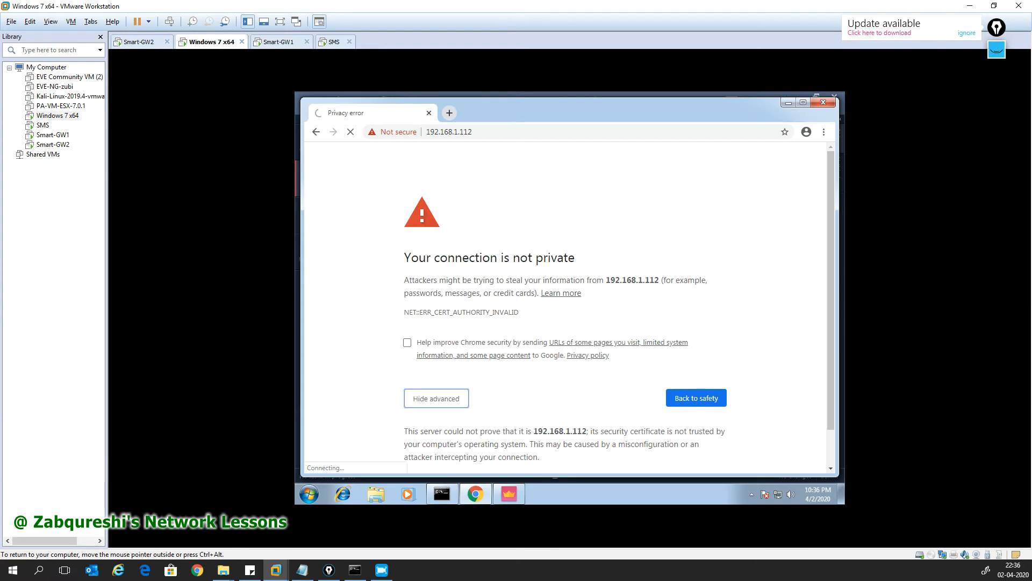
pyautogui.click(477, 440)
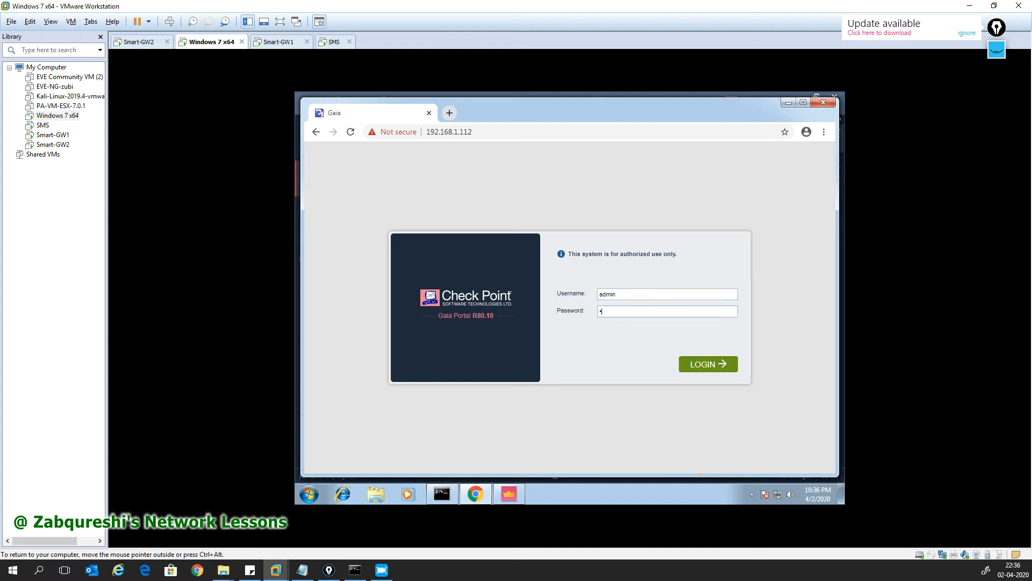
pyautogui.write('3')
pyautogui.press('Return')
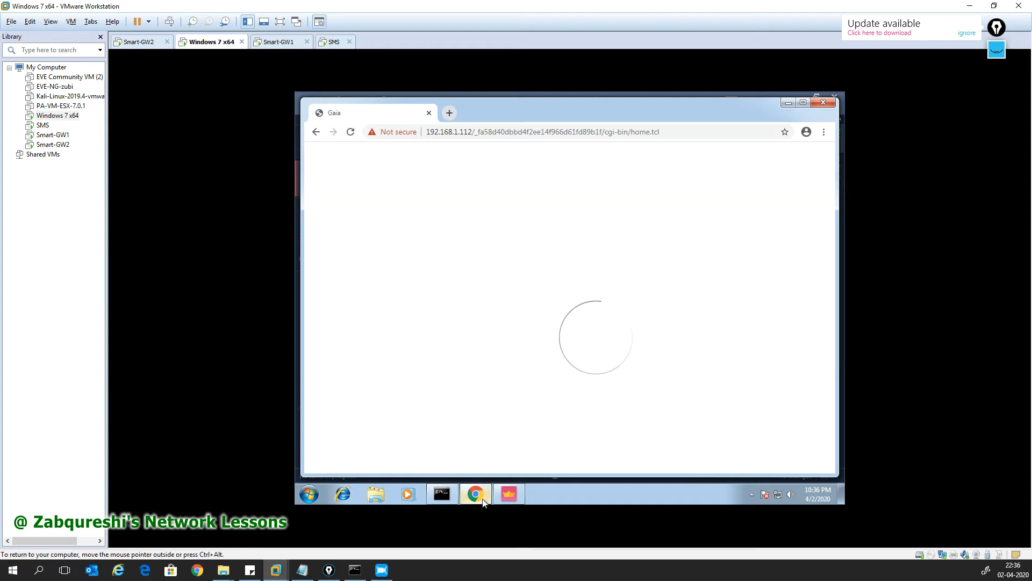
pyautogui.click(505, 498)
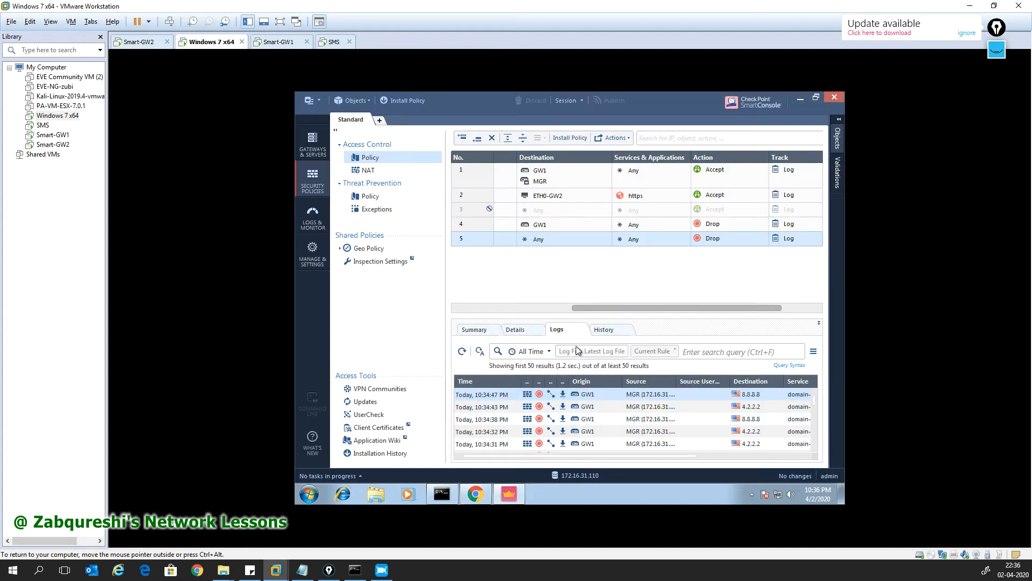
# Step: Show the GUI to GW2 rule's logs and review the first accepted https entry's details
pyautogui.click(469, 197)
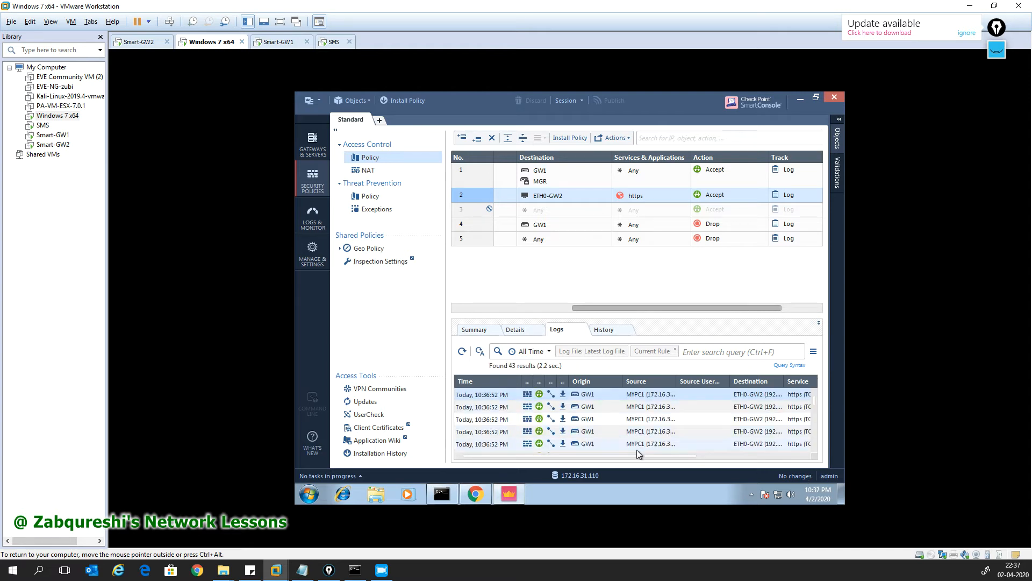
pyautogui.moveTo(640, 454); pyautogui.dragTo(681, 458)
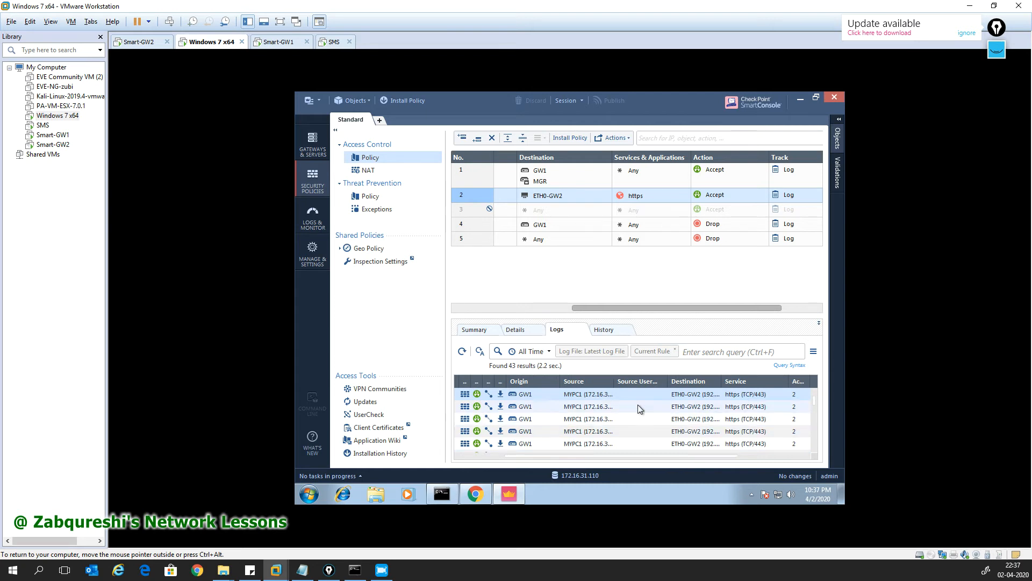
pyautogui.doubleClick(541, 396)
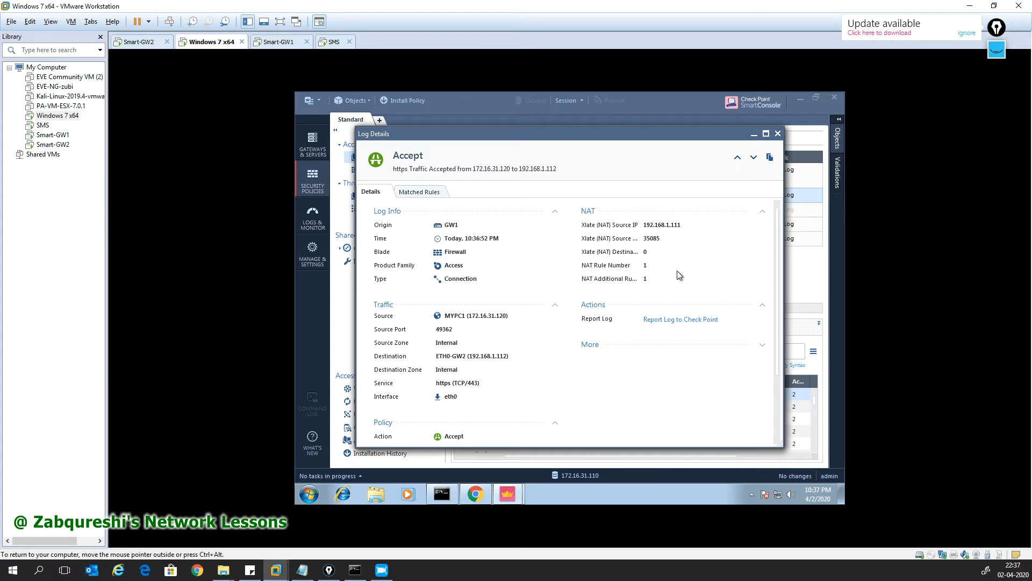
pyautogui.scroll(-3, 484, 424)
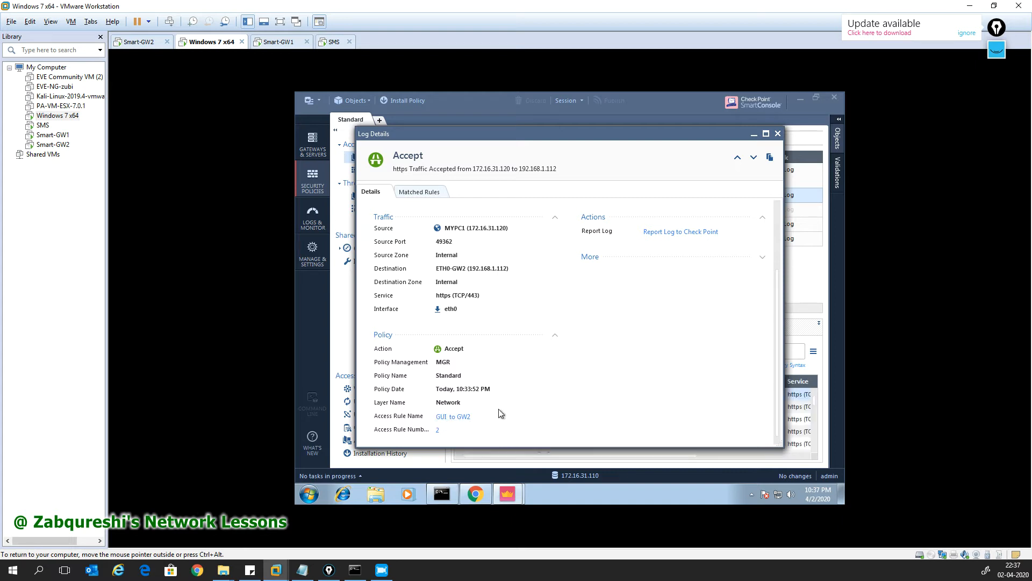
pyautogui.click(779, 134)
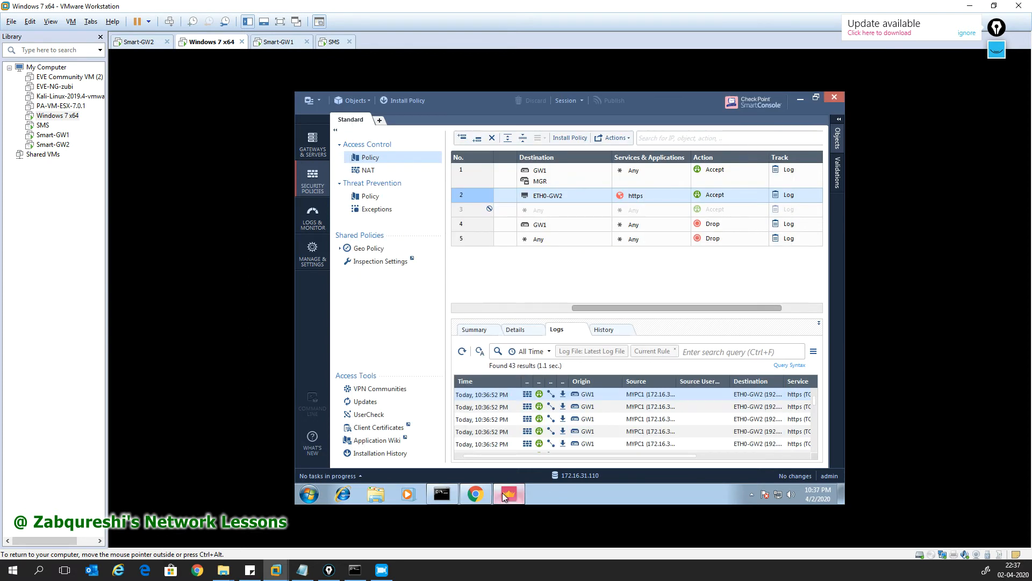
pyautogui.click(475, 493)
pyautogui.click(649, 414)
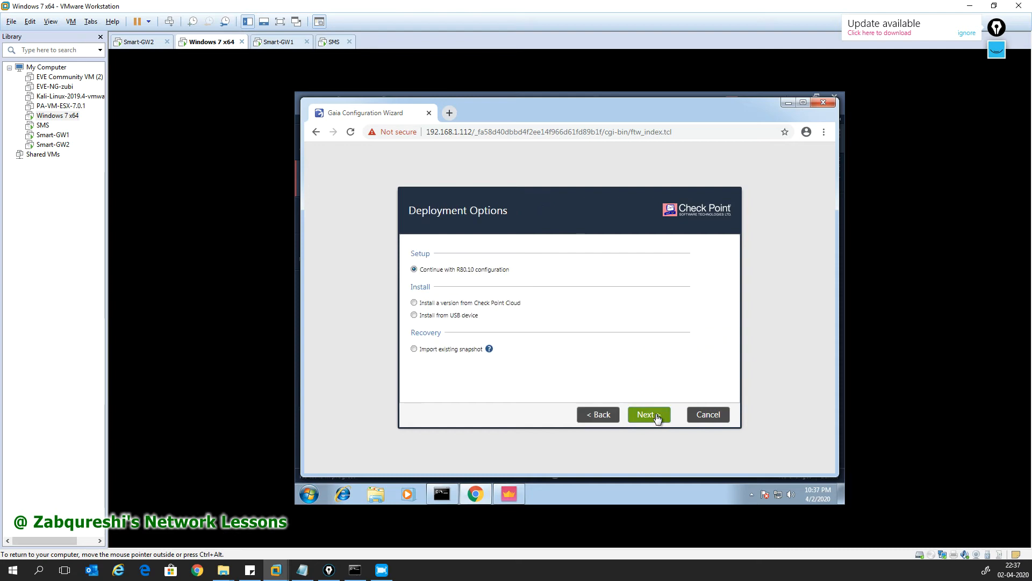
pyautogui.click(449, 113)
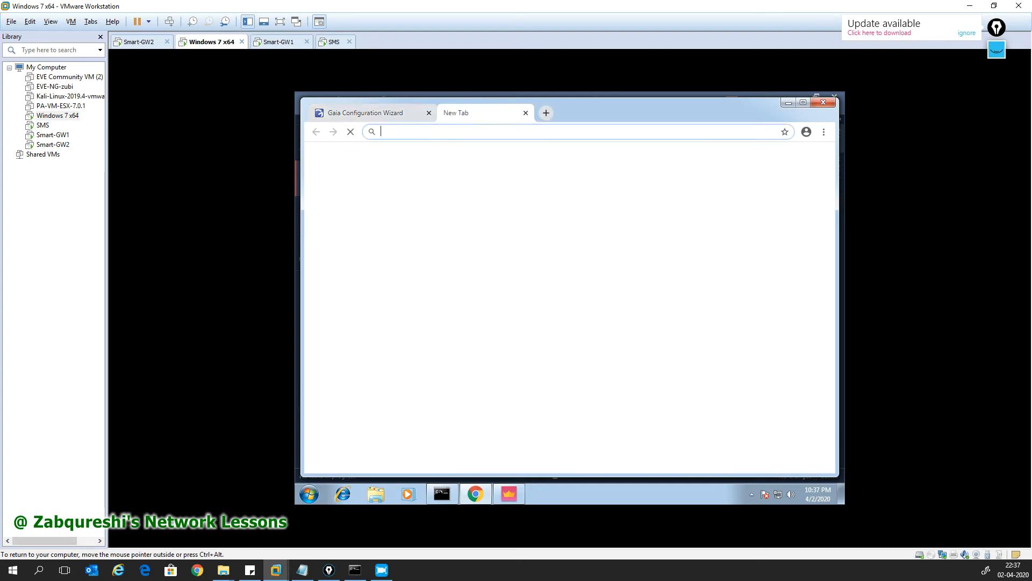
pyautogui.write('ww.g')
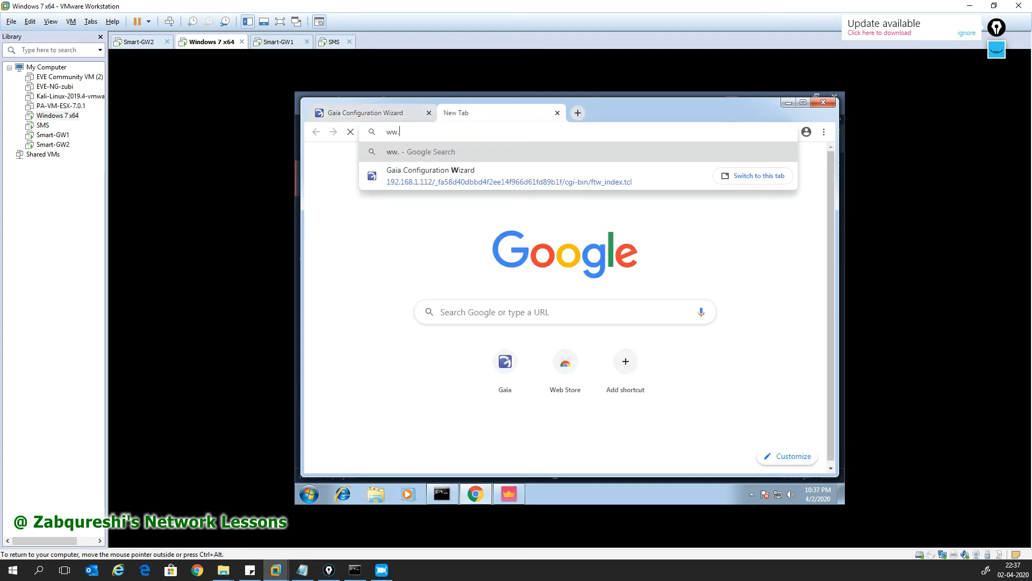
pyautogui.press('BackSpace')
pyautogui.press('BackSpace')
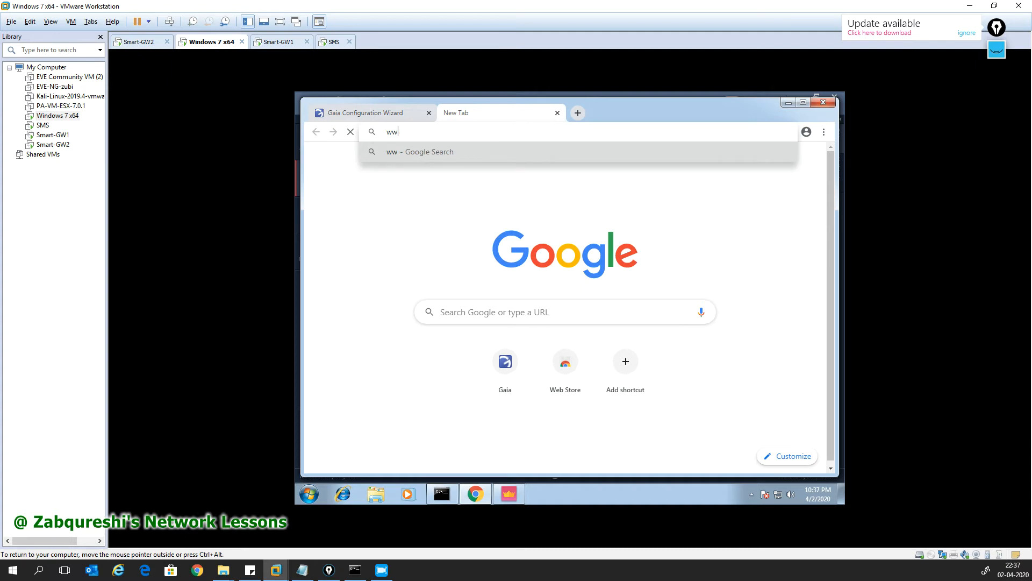
pyautogui.write('w.google.com')
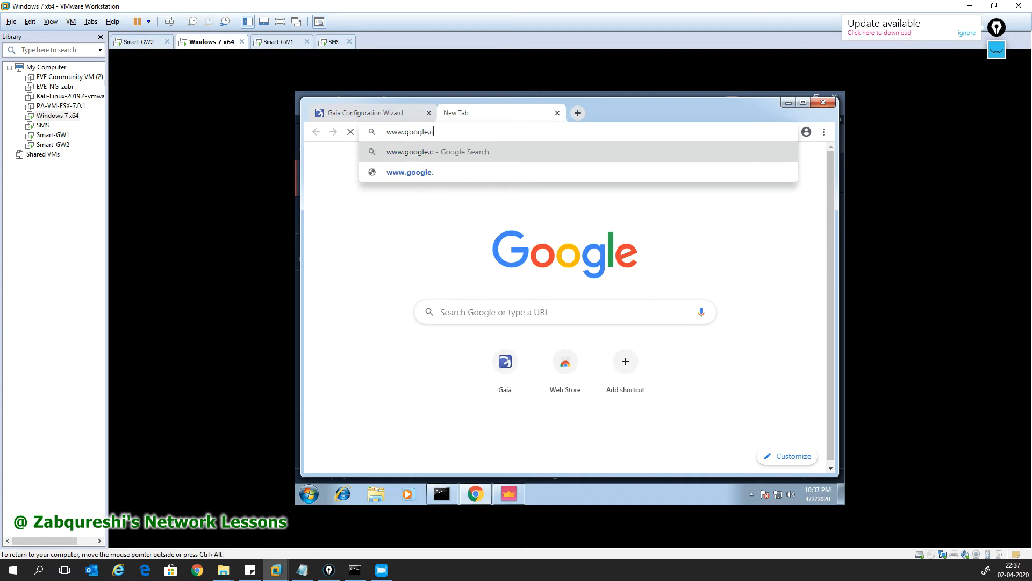
pyautogui.press('Return')
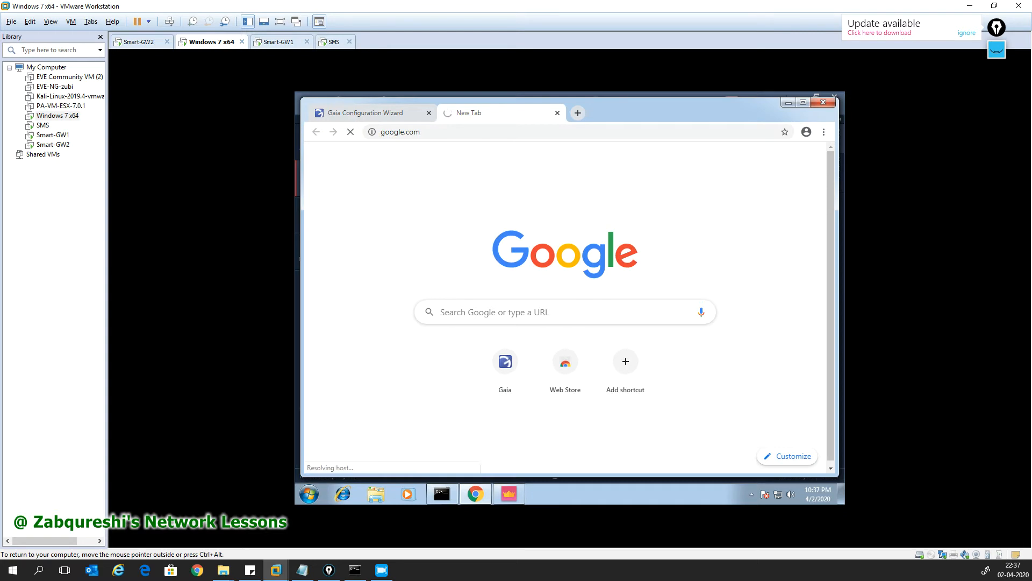
pyautogui.click(509, 496)
pyautogui.click(472, 240)
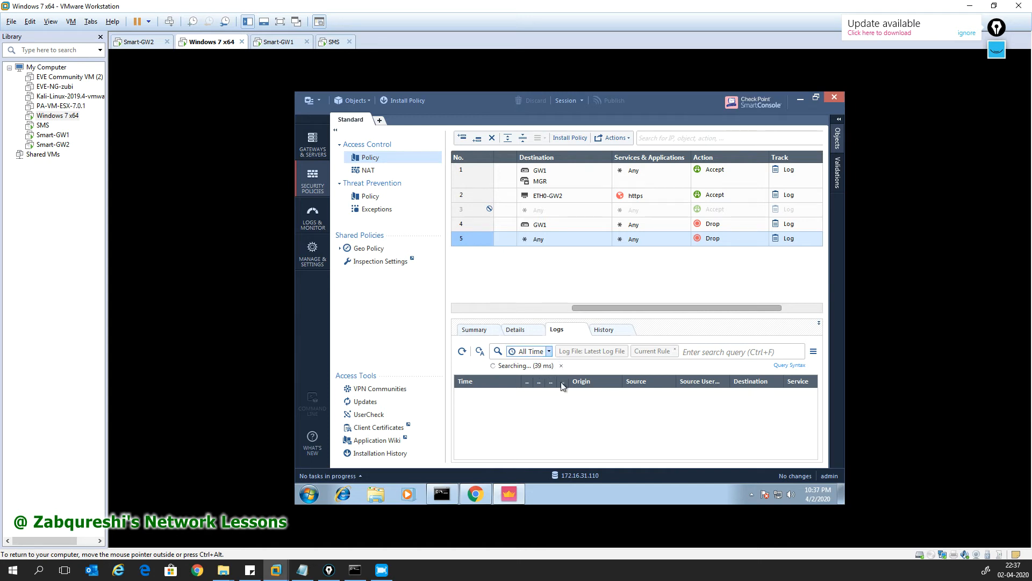
# Step: In the Gaia wizard, accept the connection settings and set the DNS server to 8.8.8.8
pyautogui.click(476, 493)
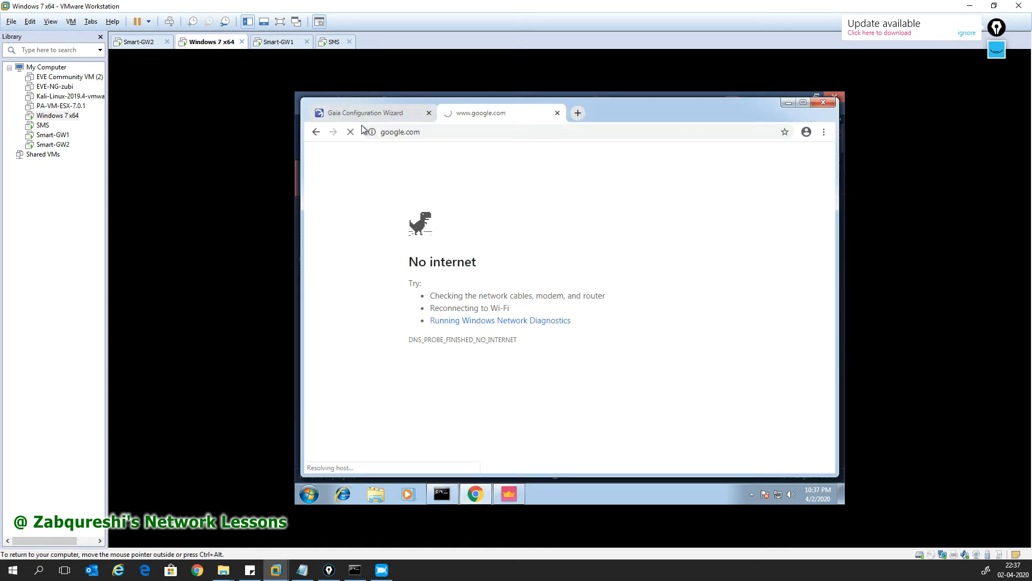
pyautogui.click(376, 112)
pyautogui.click(647, 415)
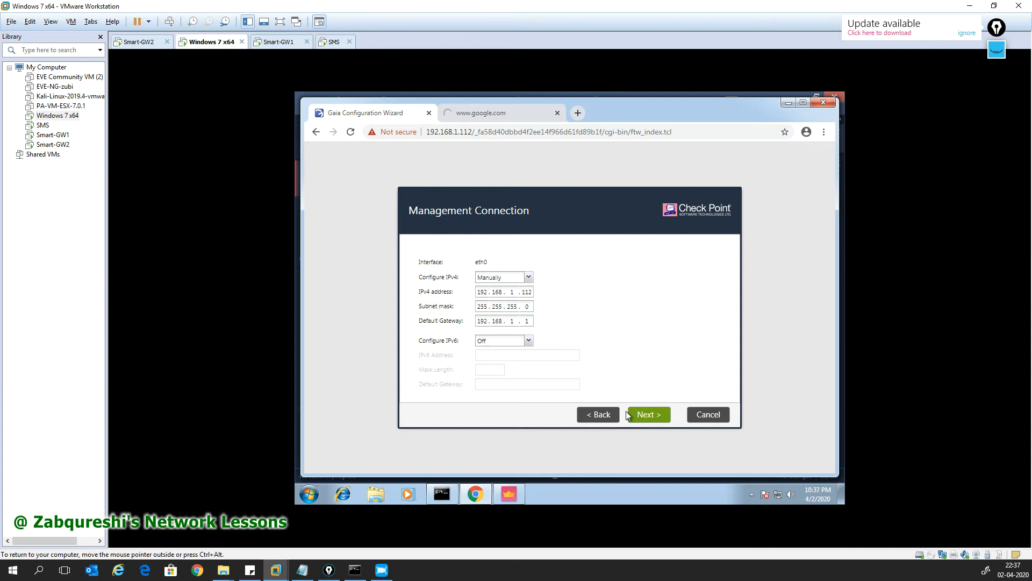
pyautogui.click(640, 415)
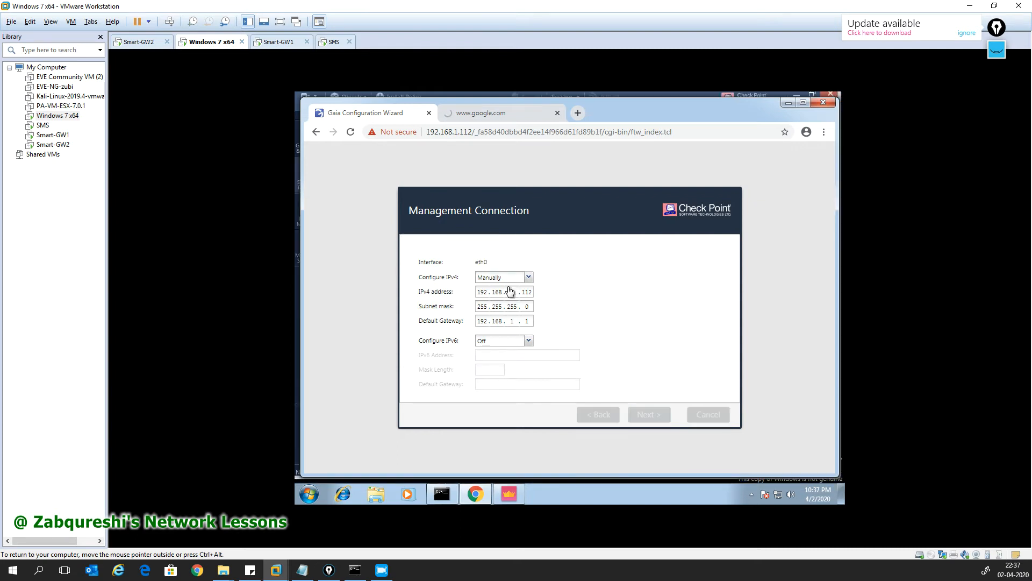
pyautogui.click(647, 416)
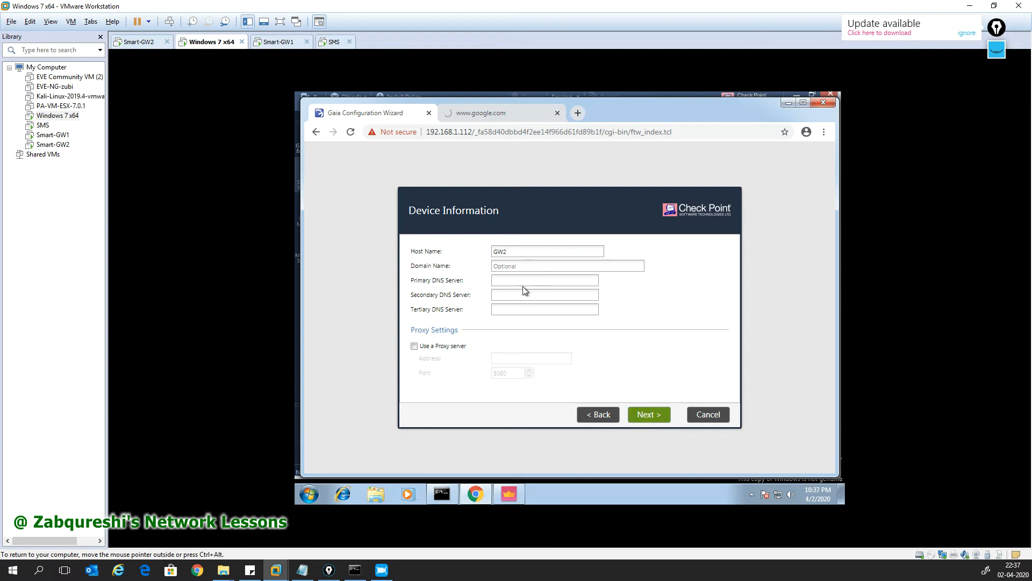
pyautogui.write('8.8.8.8')
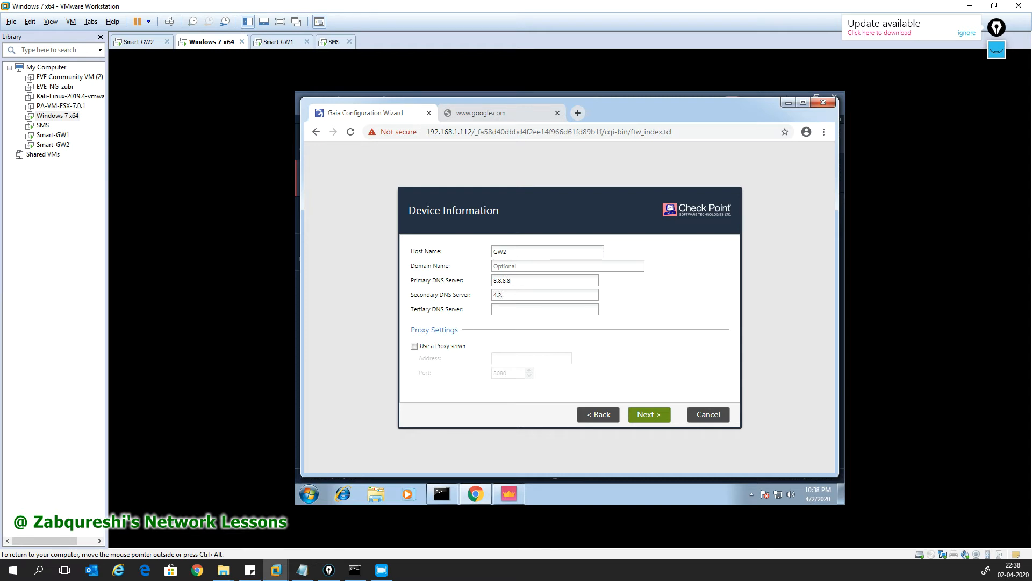
pyautogui.click(649, 415)
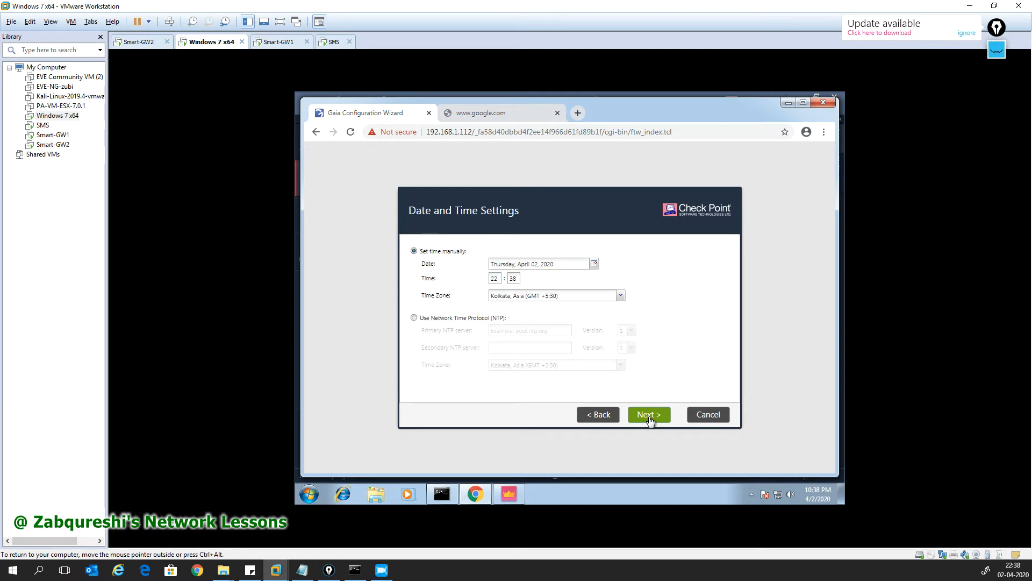
# Step: Install Security Gateway only, without Security Management, and disable automatic Blade Contracts download
pyautogui.click(649, 415)
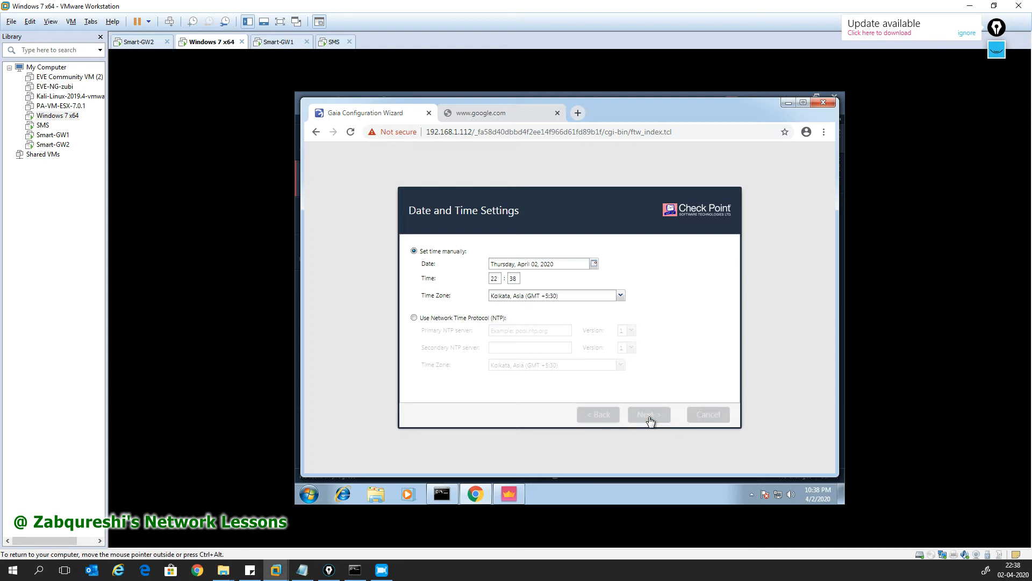
pyautogui.click(649, 418)
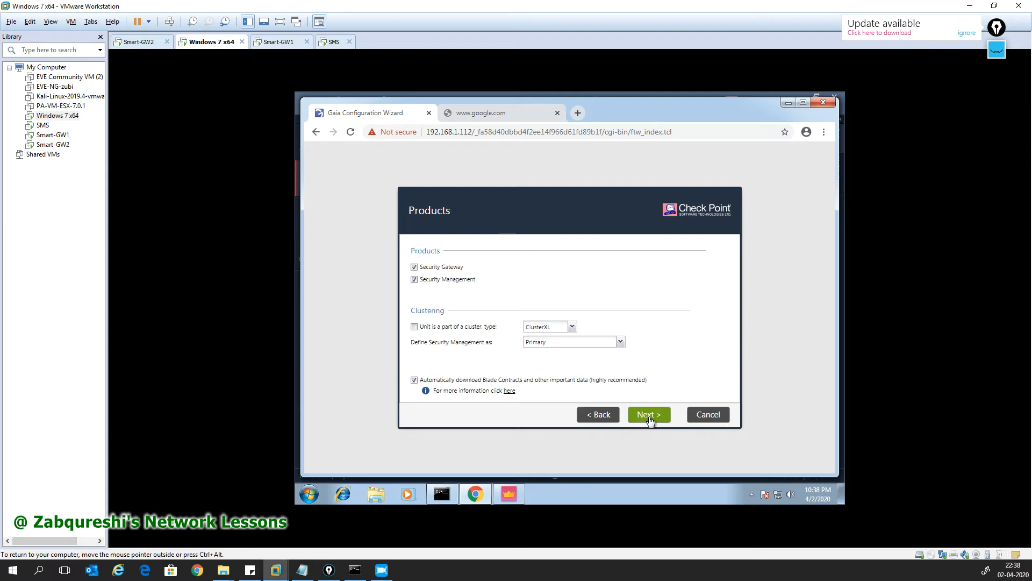
pyautogui.click(420, 280)
pyautogui.click(468, 380)
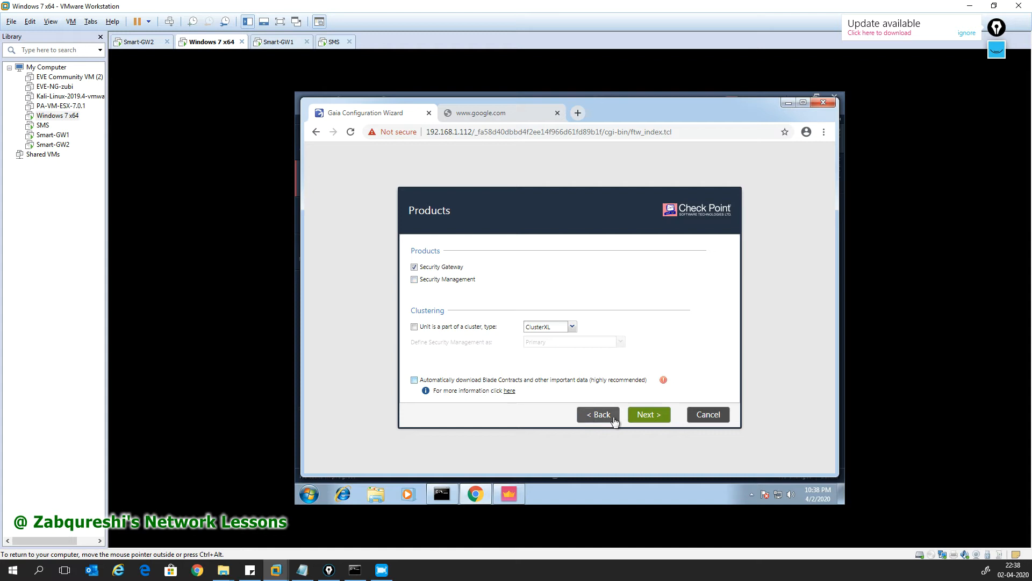
pyautogui.click(647, 417)
pyautogui.click(546, 345)
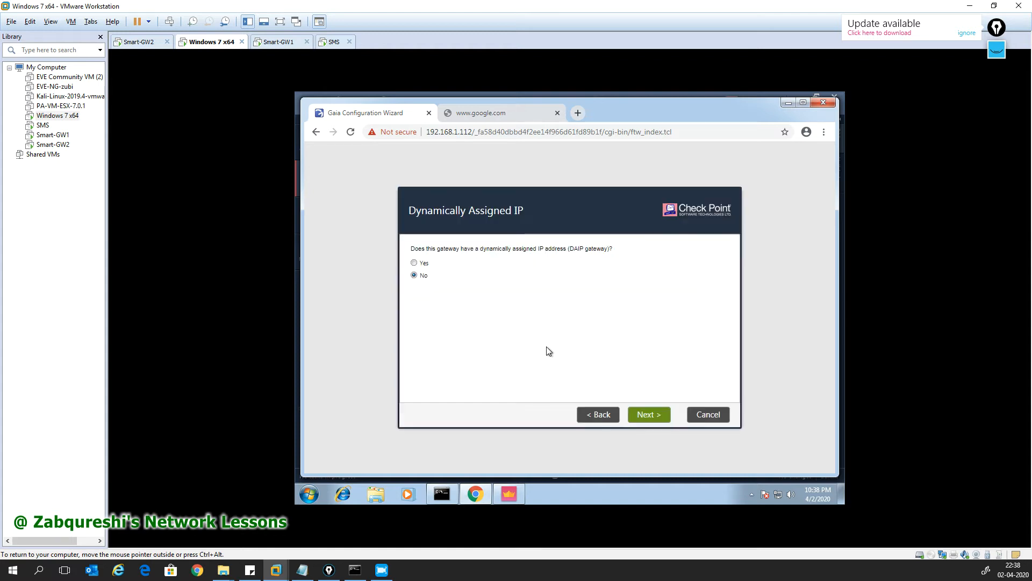
pyautogui.click(648, 415)
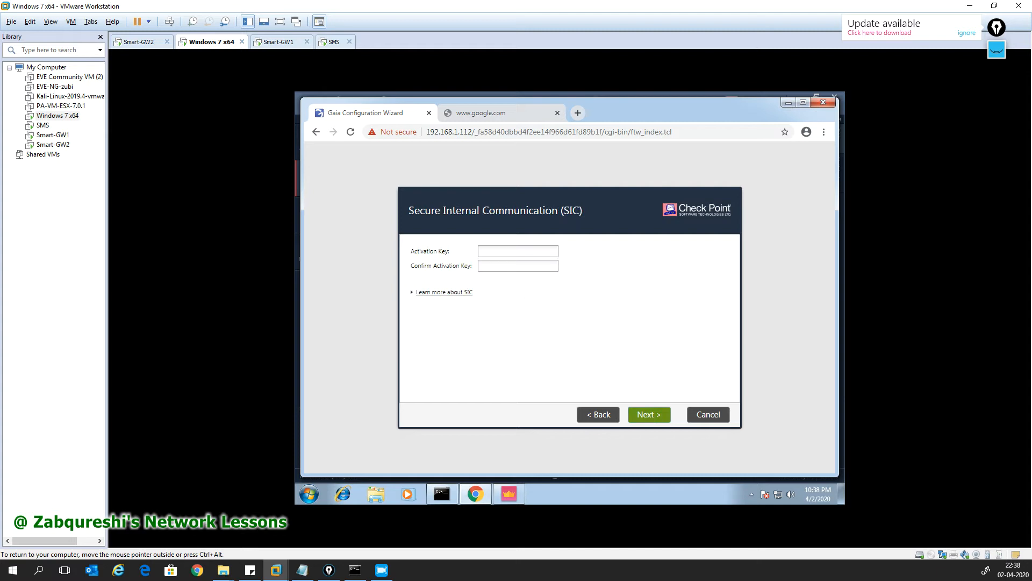
# Step: Enter and confirm the SIC activation key, opt out of product data, and finish the wizard
pyautogui.write('1234567')
pyautogui.press('Tab')
pyautogui.write('1234')
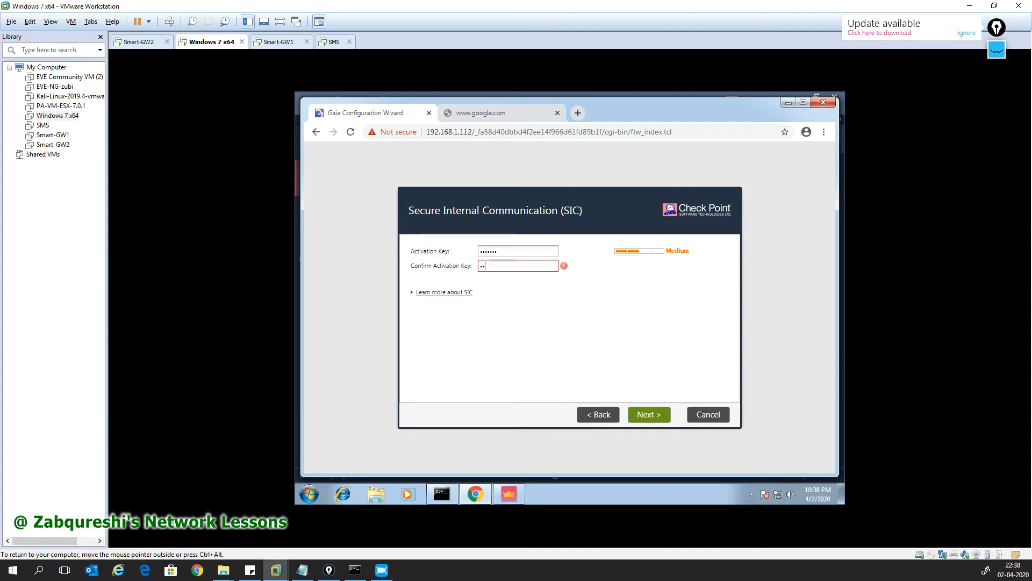
pyautogui.write('567')
pyautogui.click(648, 414)
pyautogui.click(446, 378)
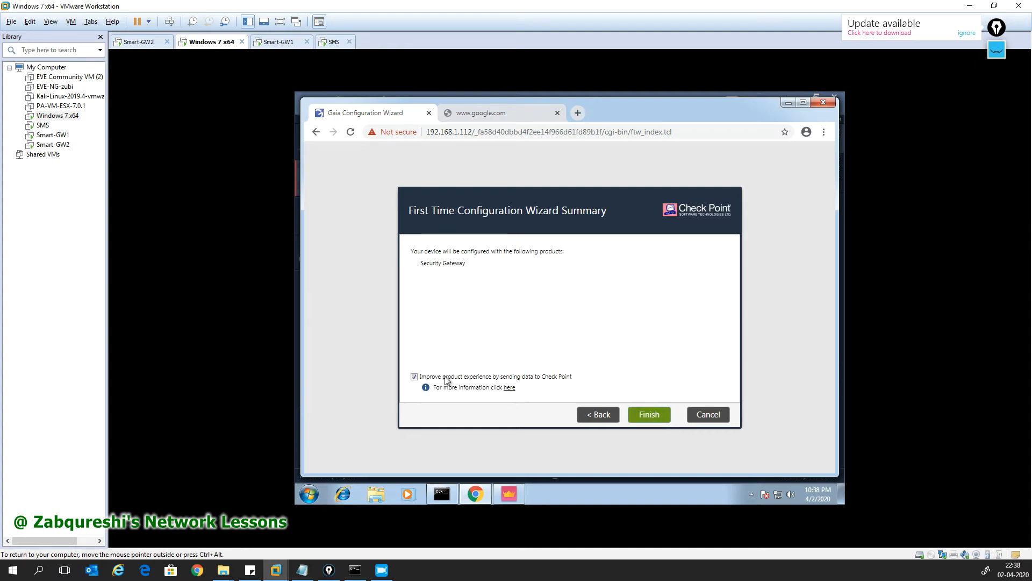
pyautogui.click(635, 413)
pyautogui.click(547, 330)
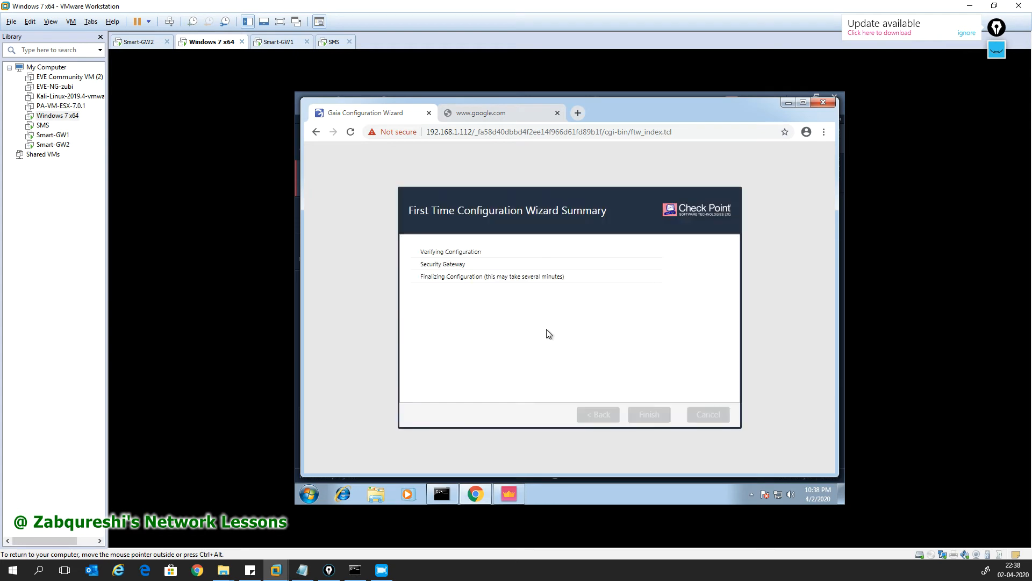
pyautogui.click(476, 114)
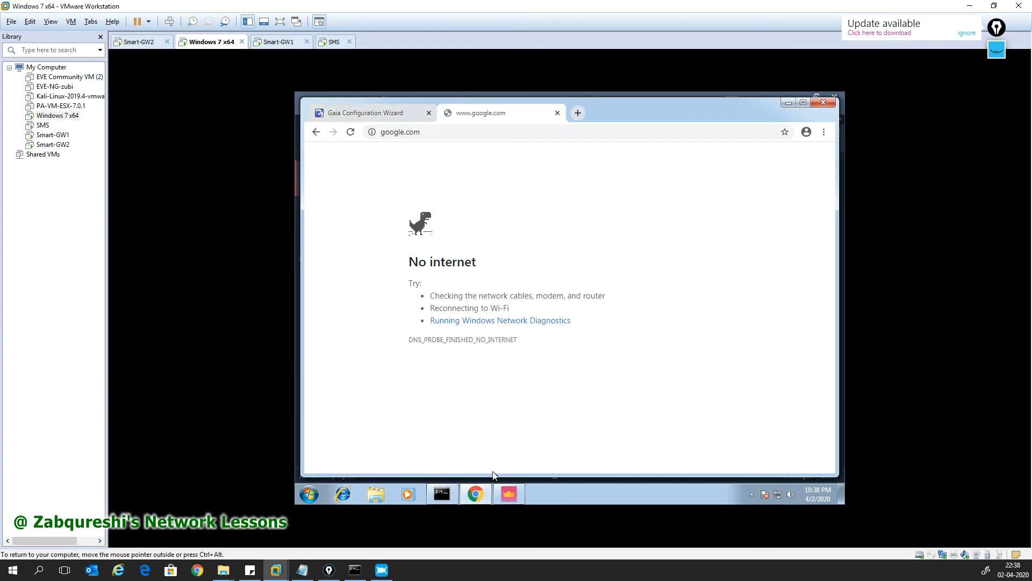
# Step: Scroll SmartConsole's Logs to see Cleanup-rule drops of MYPC1's DNS queries to 8.8.8.8 and 4.2.2.2
pyautogui.click(510, 495)
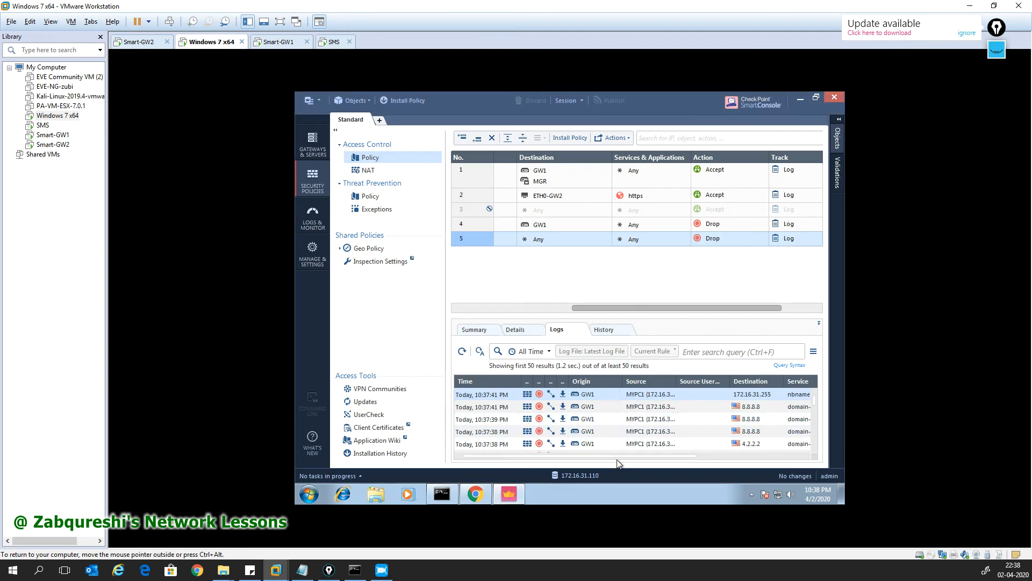
pyautogui.moveTo(620, 455); pyautogui.dragTo(712, 452)
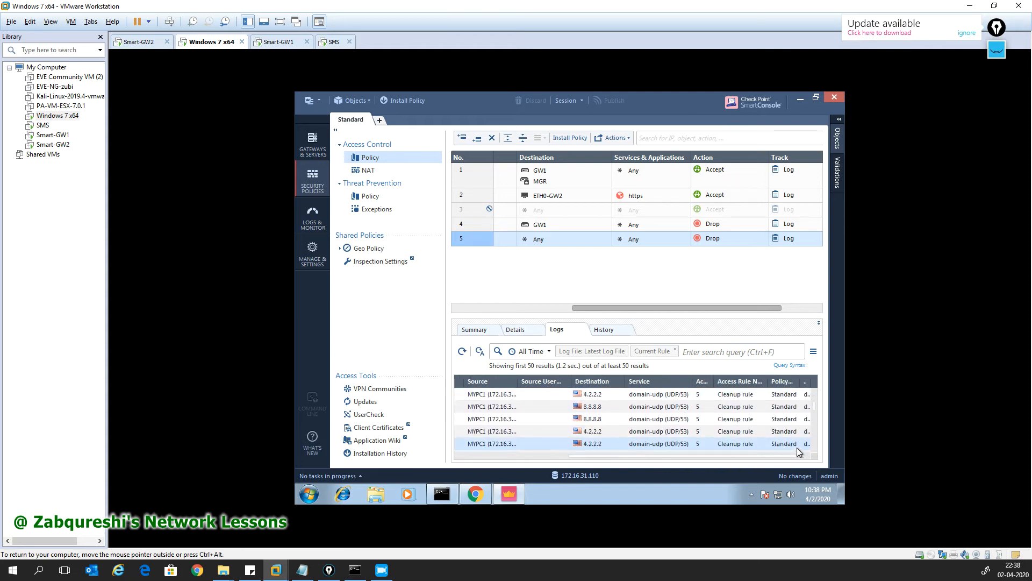
pyautogui.moveTo(815, 393); pyautogui.dragTo(815, 392)
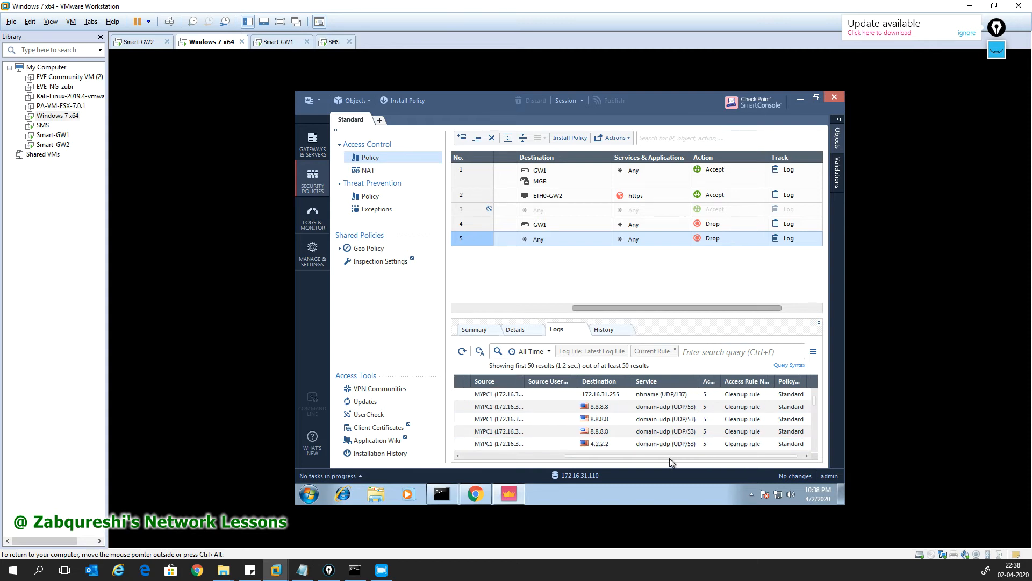
pyautogui.moveTo(668, 457); pyautogui.dragTo(588, 438)
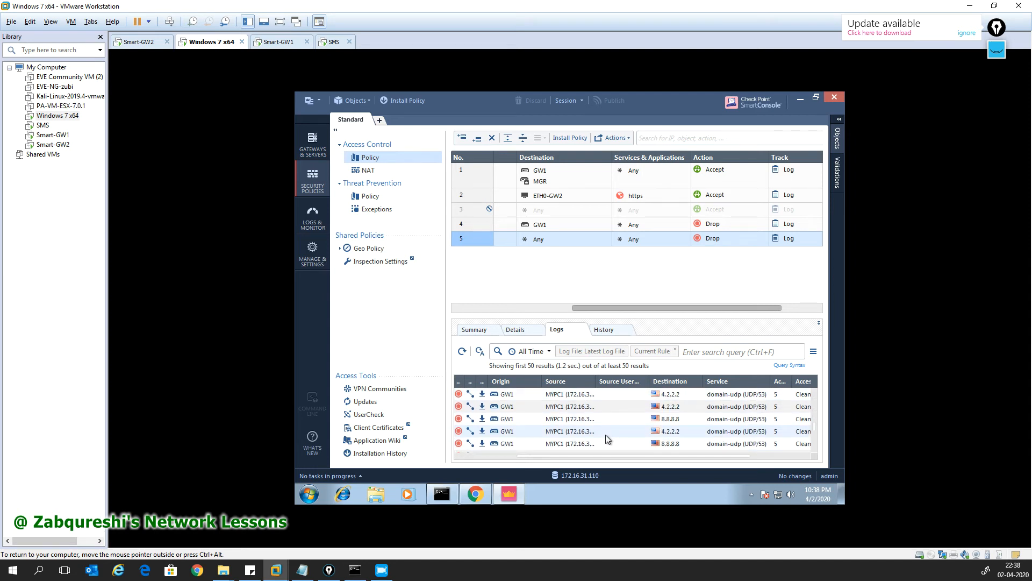
pyautogui.moveTo(602, 454); pyautogui.dragTo(494, 454)
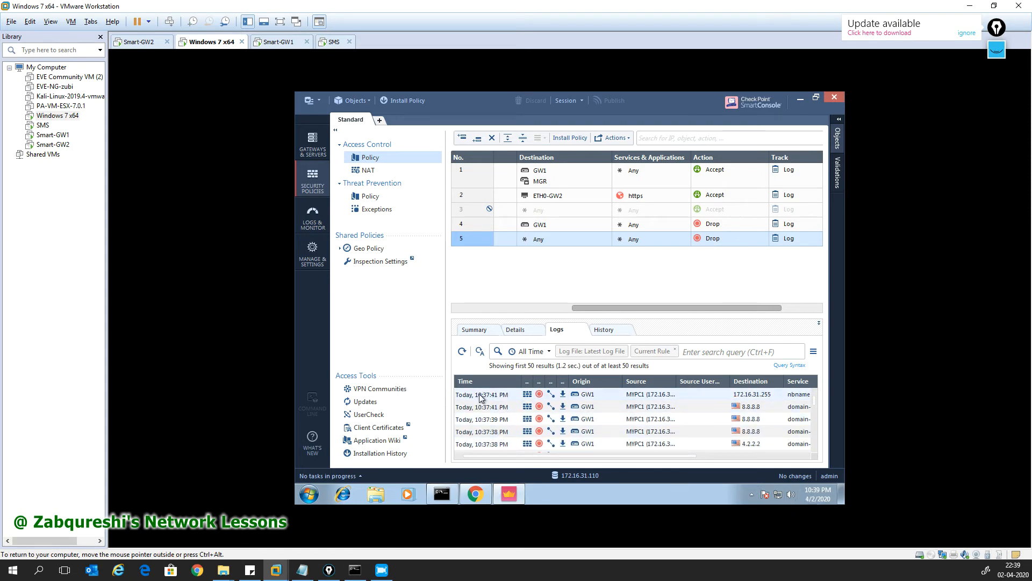
pyautogui.doubleClick(605, 409)
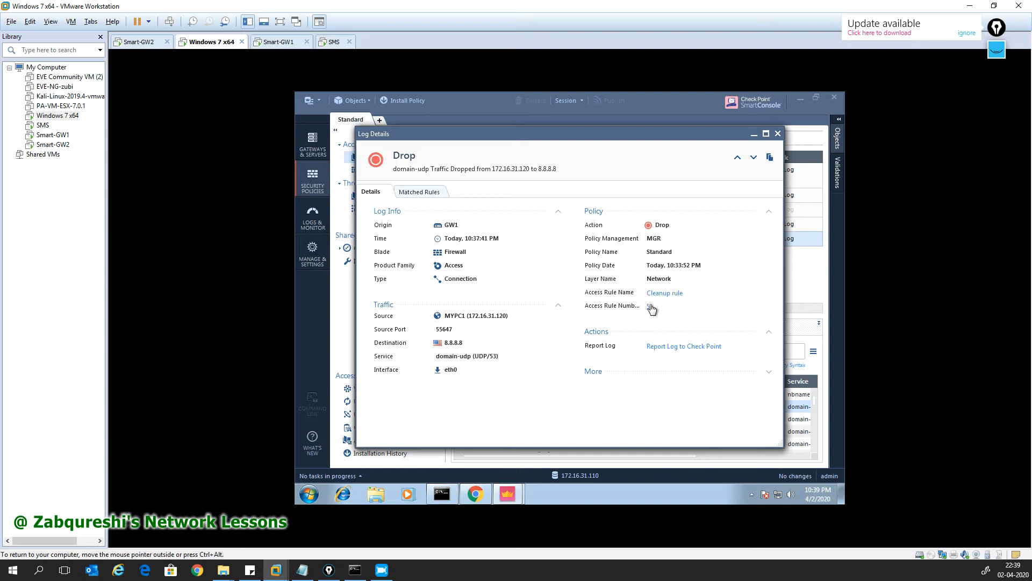
pyautogui.moveTo(472, 316); pyautogui.dragTo(499, 316)
pyautogui.click(445, 343)
pyautogui.moveTo(449, 343); pyautogui.dragTo(462, 343)
pyautogui.click(778, 134)
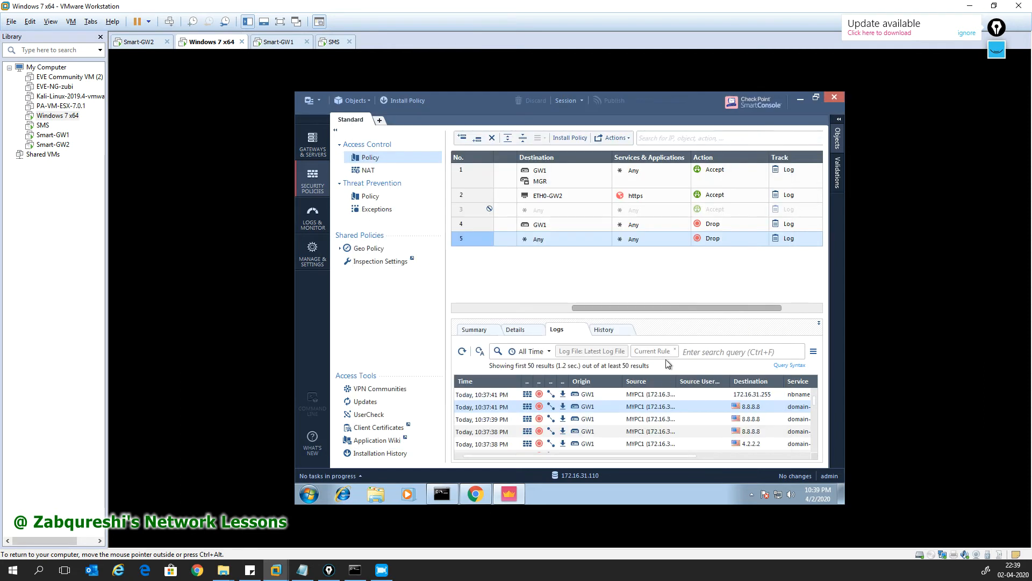
pyautogui.doubleClick(648, 400)
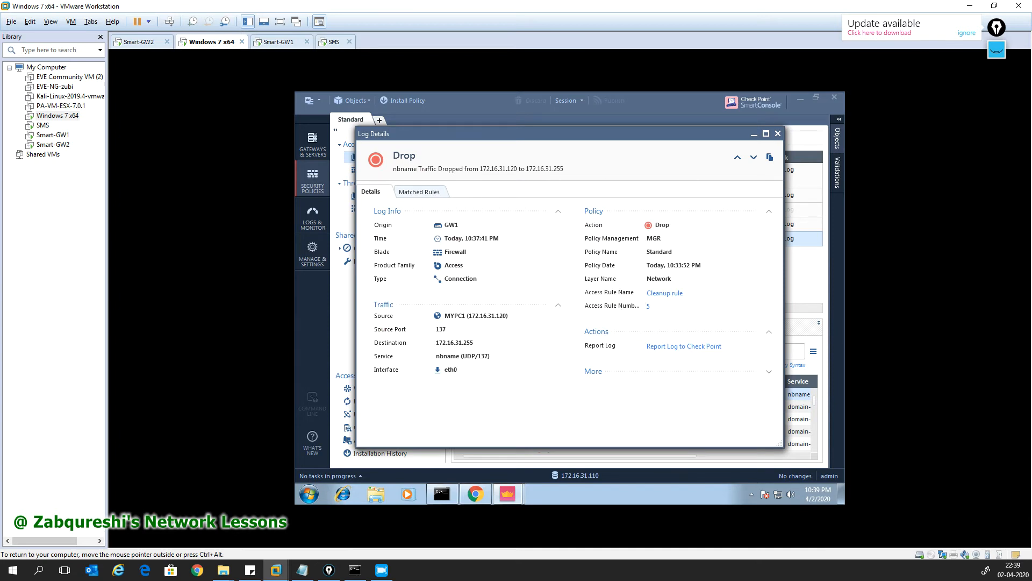
pyautogui.click(643, 295)
pyautogui.moveTo(490, 356); pyautogui.dragTo(433, 355)
pyautogui.click(474, 316)
pyautogui.moveTo(468, 316); pyautogui.dragTo(499, 316)
pyautogui.moveTo(439, 342)
pyautogui.mouseDown()
pyautogui.moveTo(471, 342)
pyautogui.moveTo(425, 346)
pyautogui.mouseUp()
pyautogui.click(475, 343)
pyautogui.click(491, 347)
pyautogui.click(777, 133)
pyautogui.moveTo(651, 456)
pyautogui.mouseDown()
pyautogui.moveTo(769, 454)
pyautogui.moveTo(665, 455)
pyautogui.mouseUp()
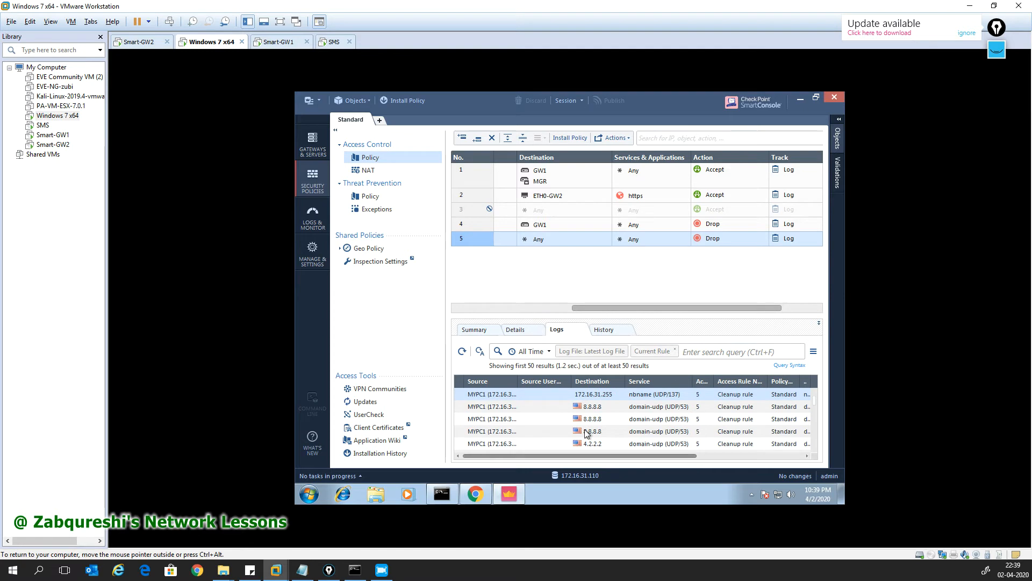
pyautogui.moveTo(512, 491)
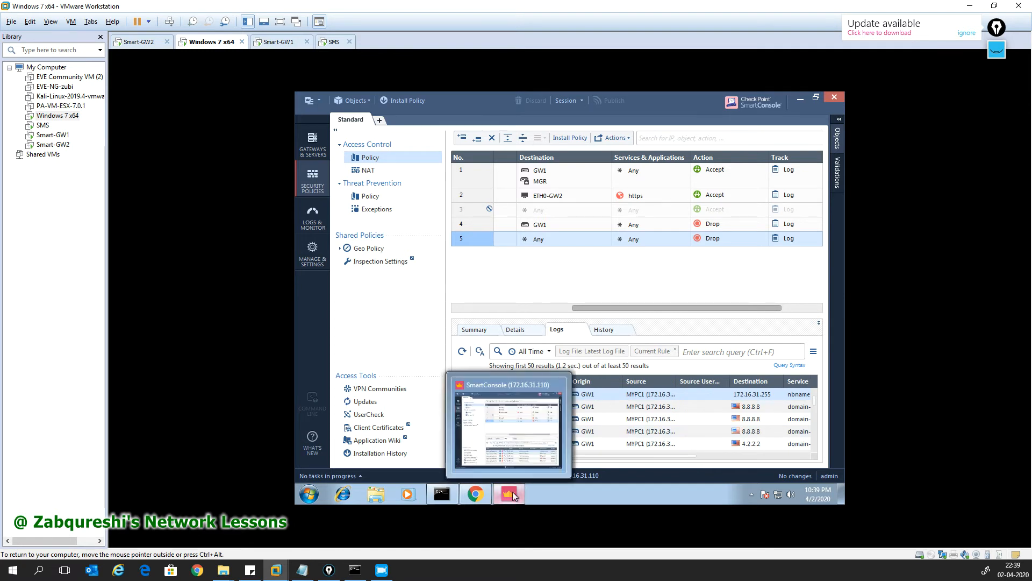
# Step: Insert a new rule above rule 3, leaving its destination as Any
pyautogui.rightClick(470, 208)
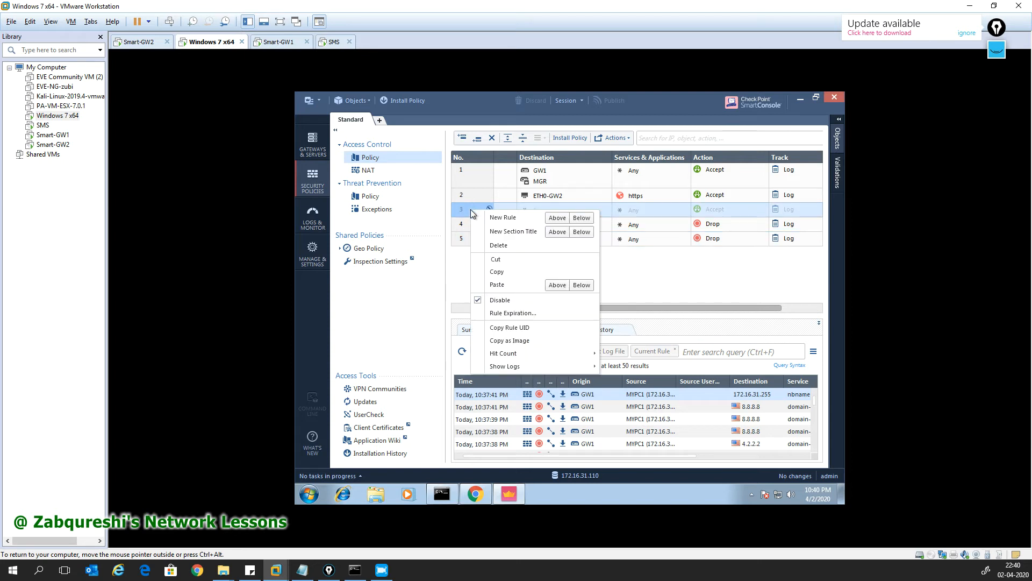
pyautogui.click(557, 218)
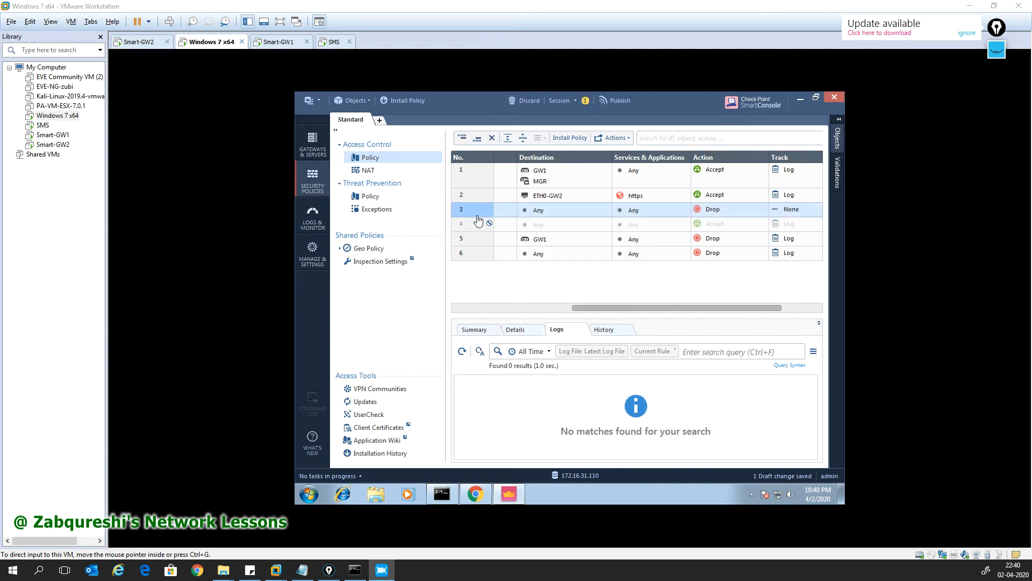
pyautogui.click(537, 211)
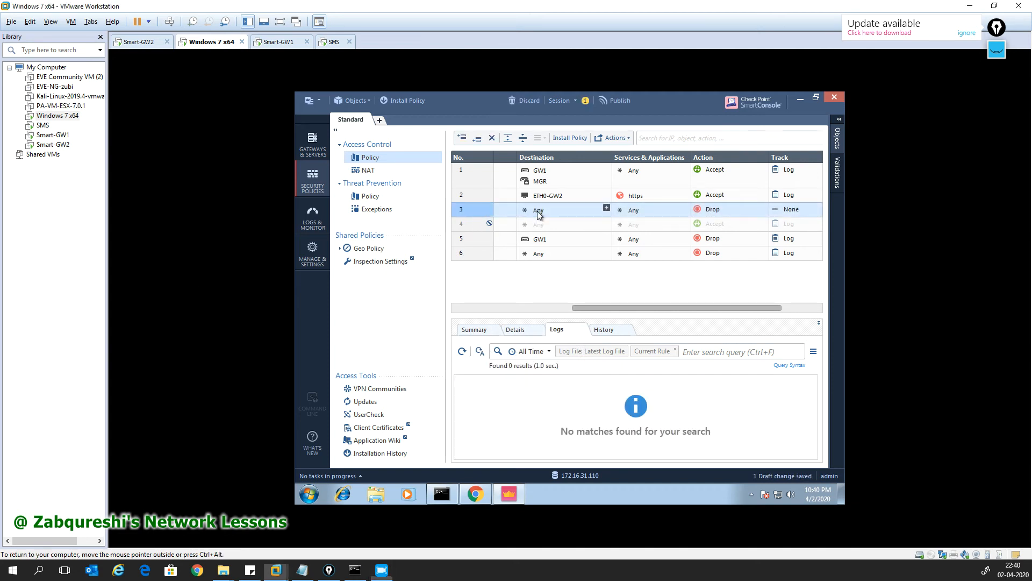
pyautogui.click(554, 211)
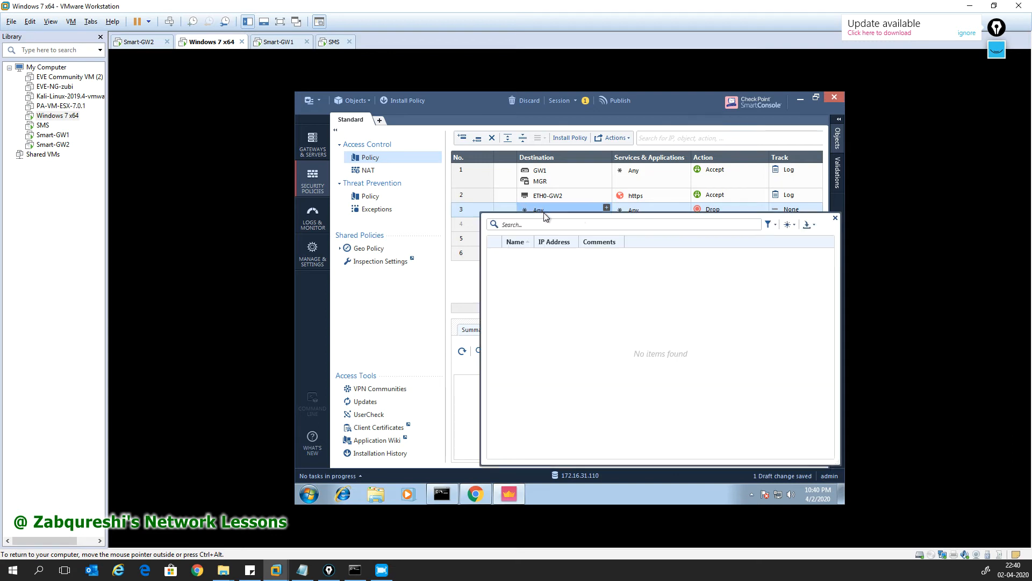
pyautogui.click(835, 219)
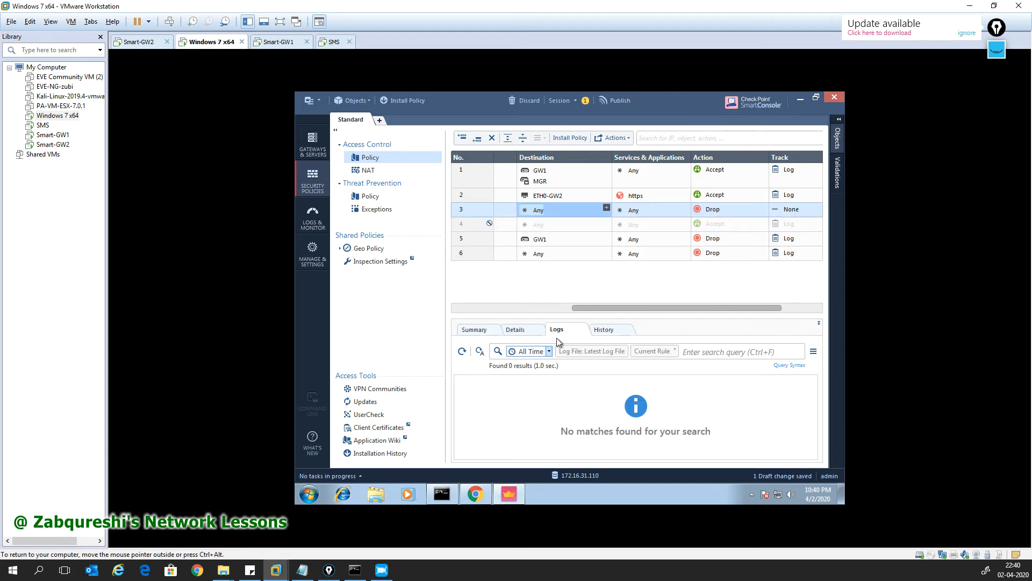
pyautogui.moveTo(573, 310); pyautogui.dragTo(464, 310)
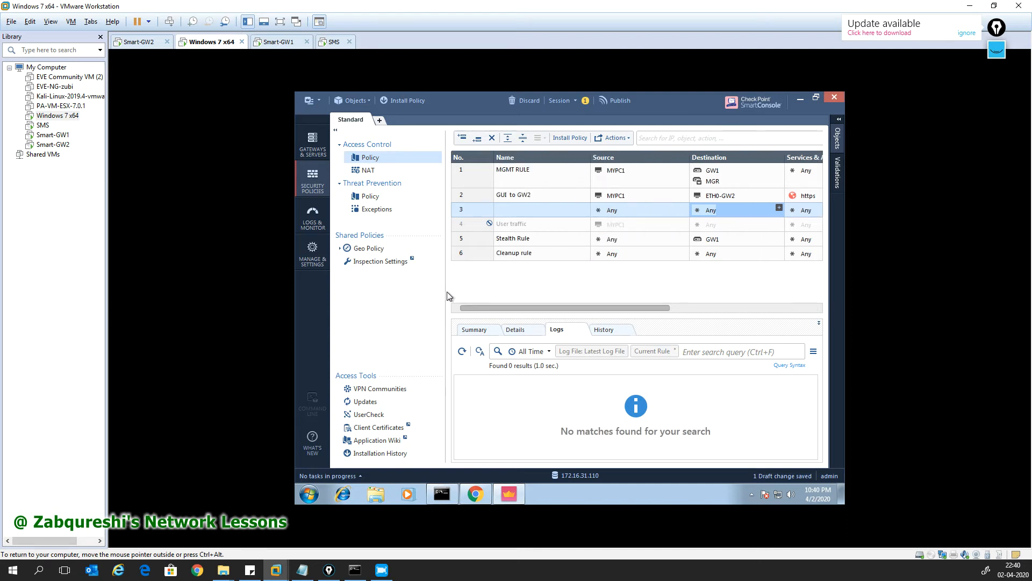
# Step: Name rule 3 'Internet access' with source MYPC1, and scroll to its Services column
pyautogui.doubleClick(506, 209)
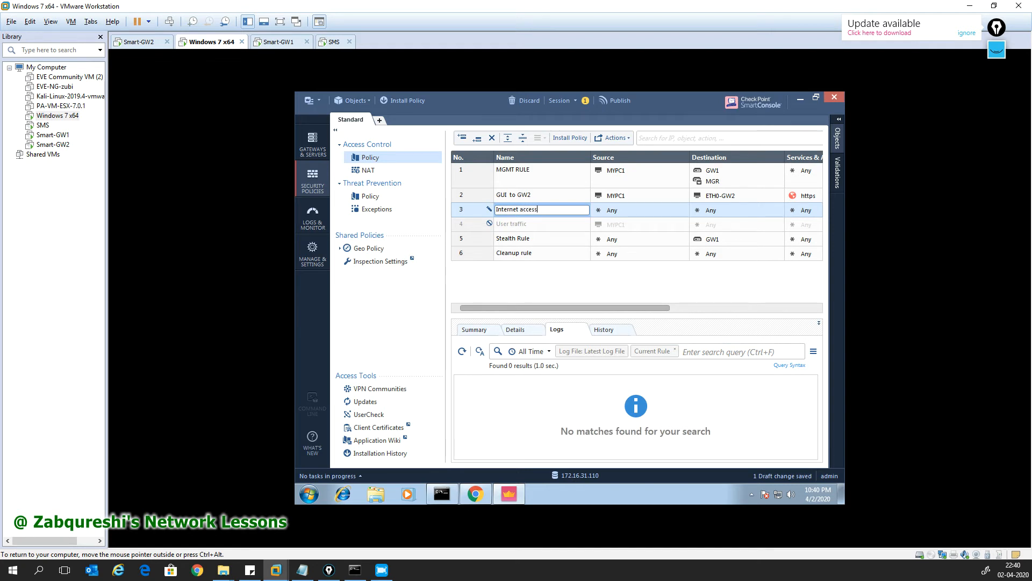
pyautogui.click(636, 200)
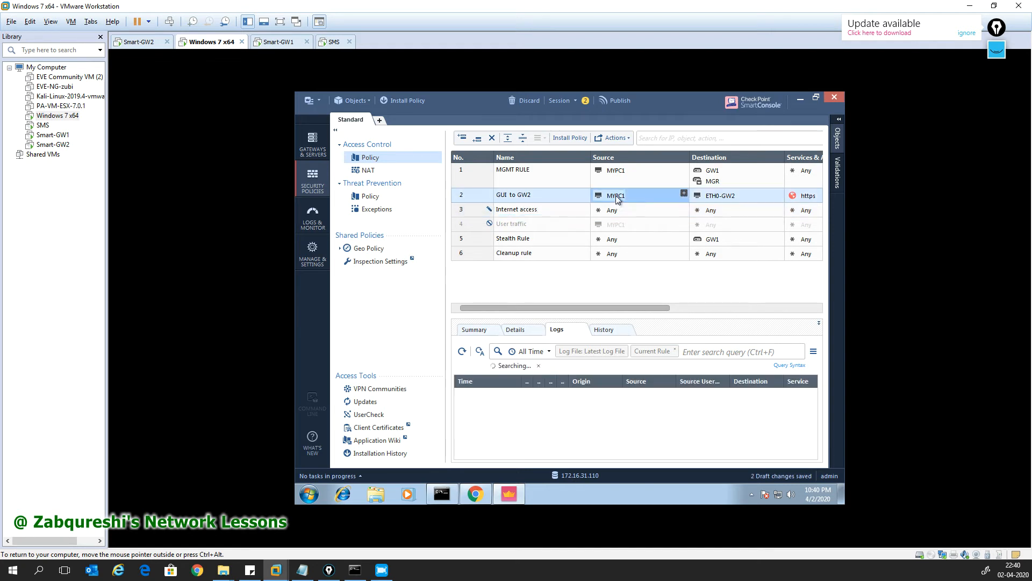
pyautogui.doubleClick(616, 195)
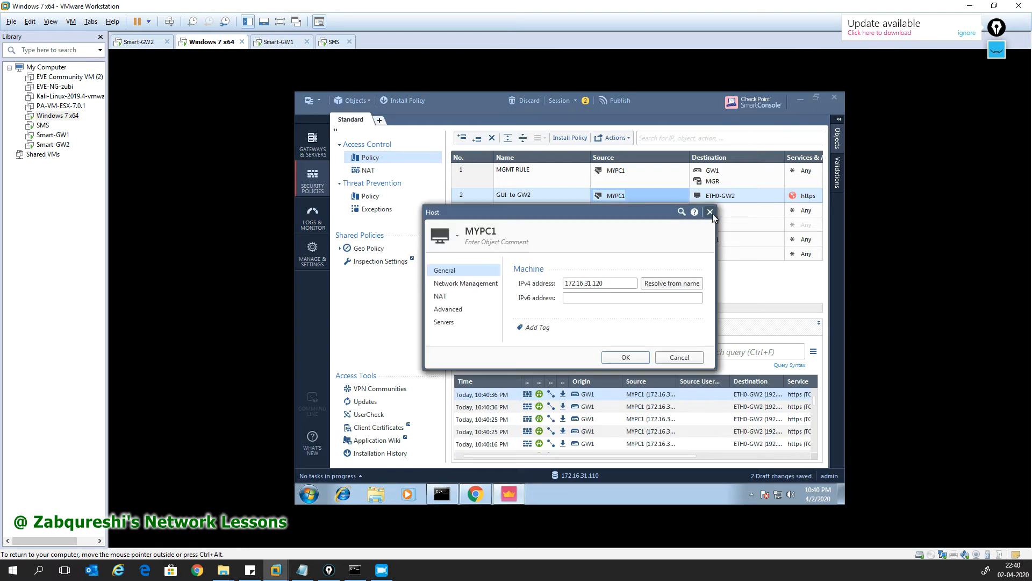
pyautogui.click(711, 213)
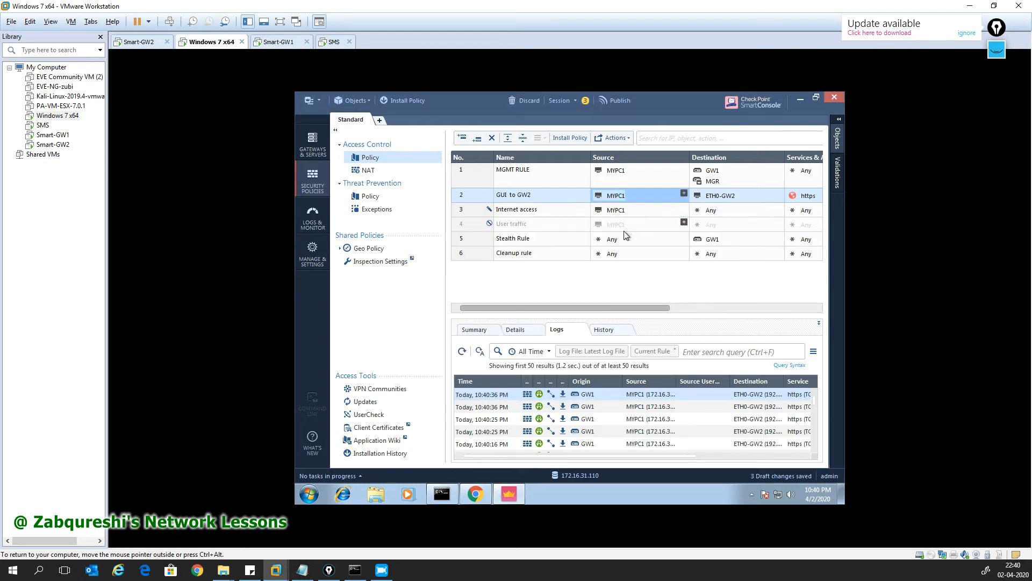
pyautogui.moveTo(600, 307); pyautogui.dragTo(648, 306)
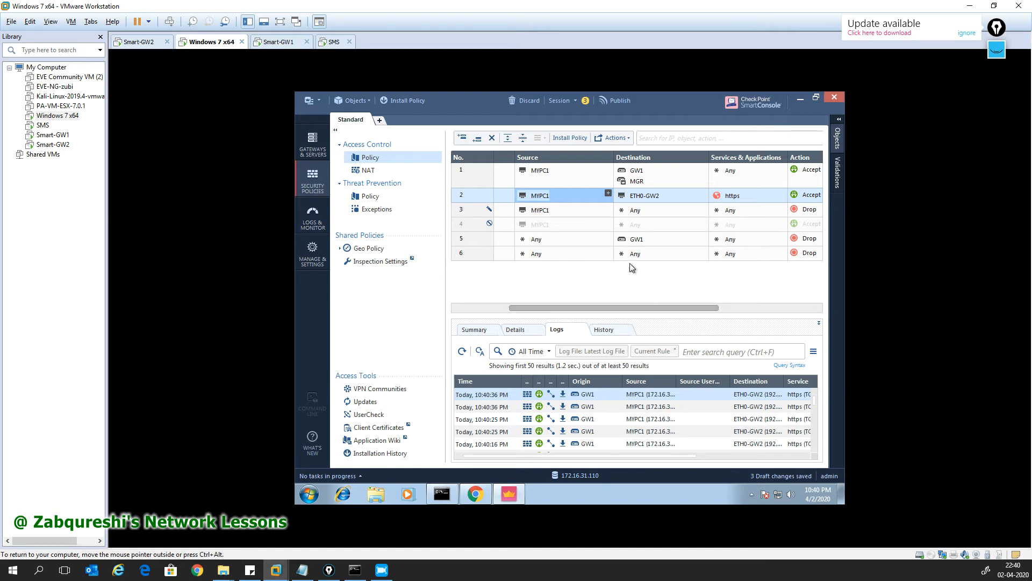
pyautogui.moveTo(640, 308); pyautogui.dragTo(660, 308)
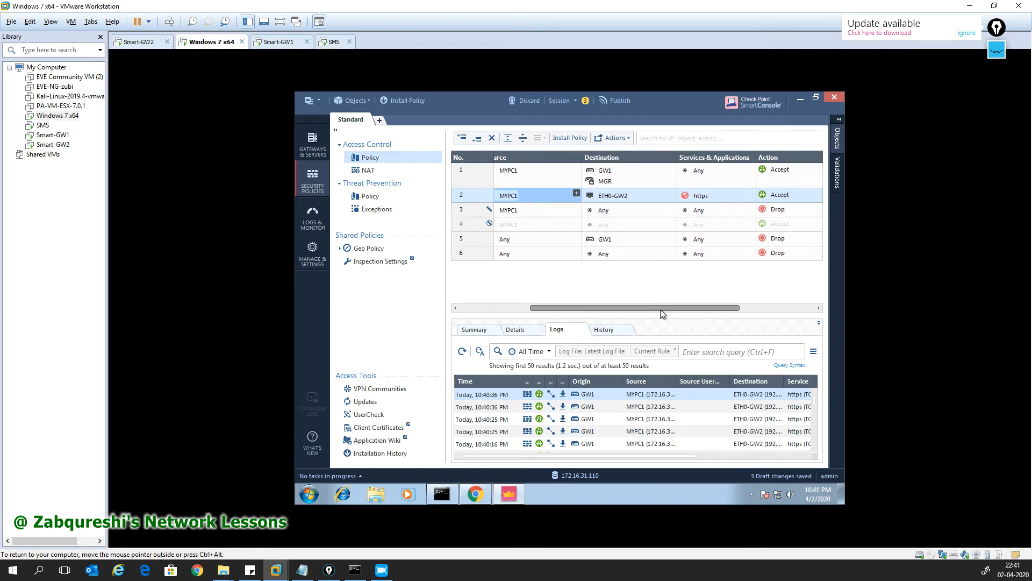
pyautogui.moveTo(660, 308); pyautogui.dragTo(696, 301)
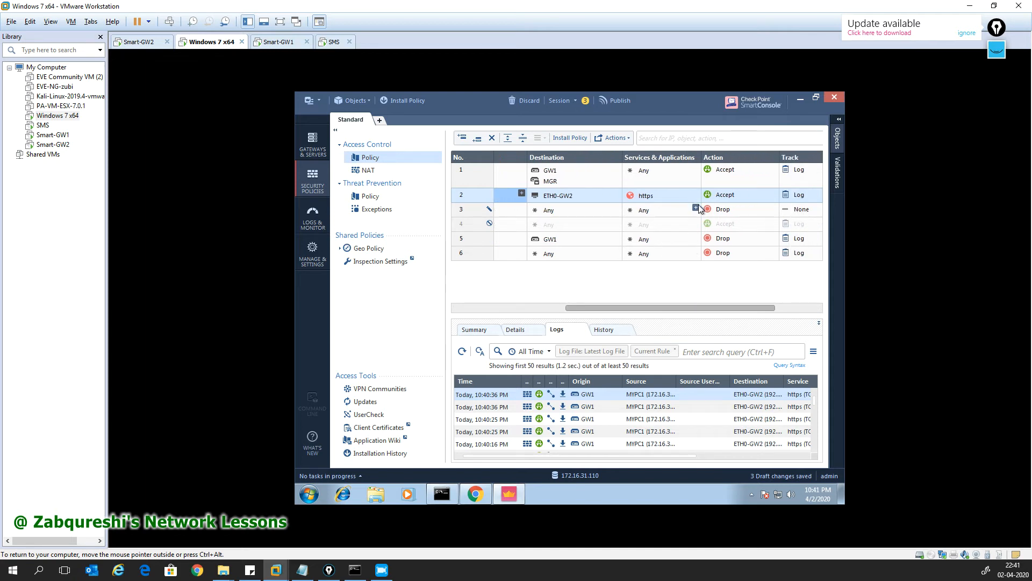
pyautogui.click(696, 209)
# Step: Add dns, https and http to rule 3's services
pyautogui.click(556, 225)
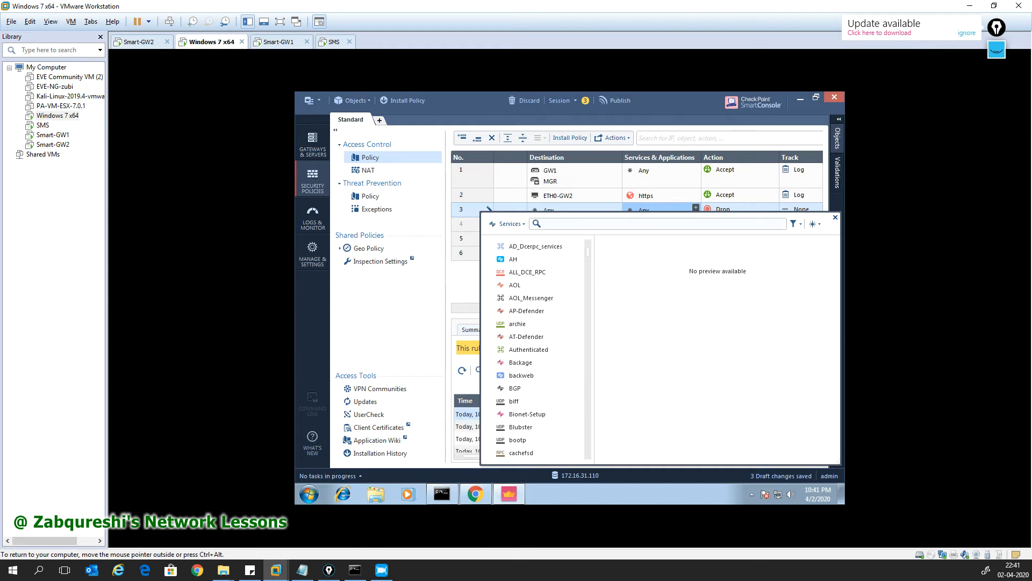
pyautogui.write('dns')
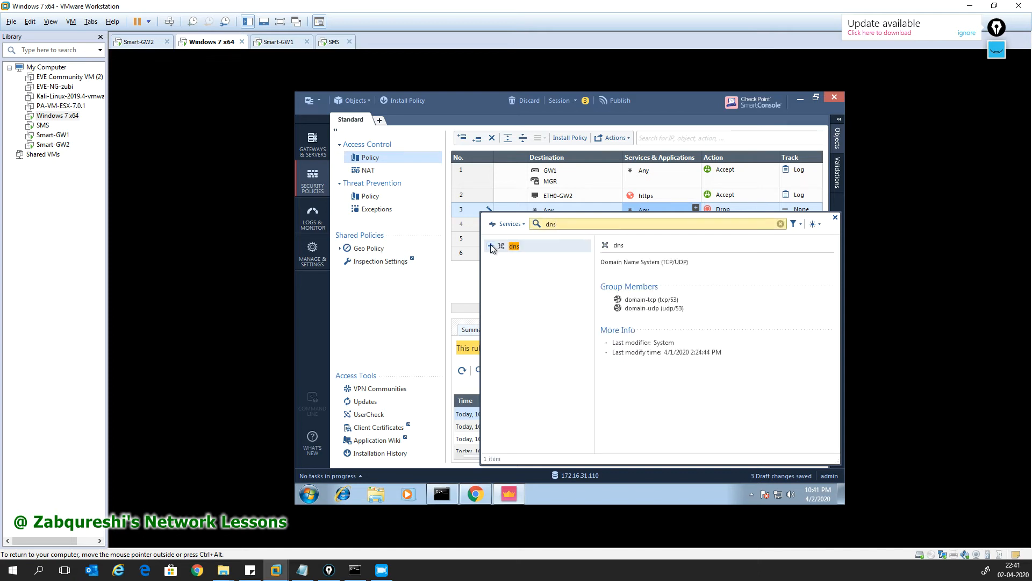
pyautogui.click(490, 246)
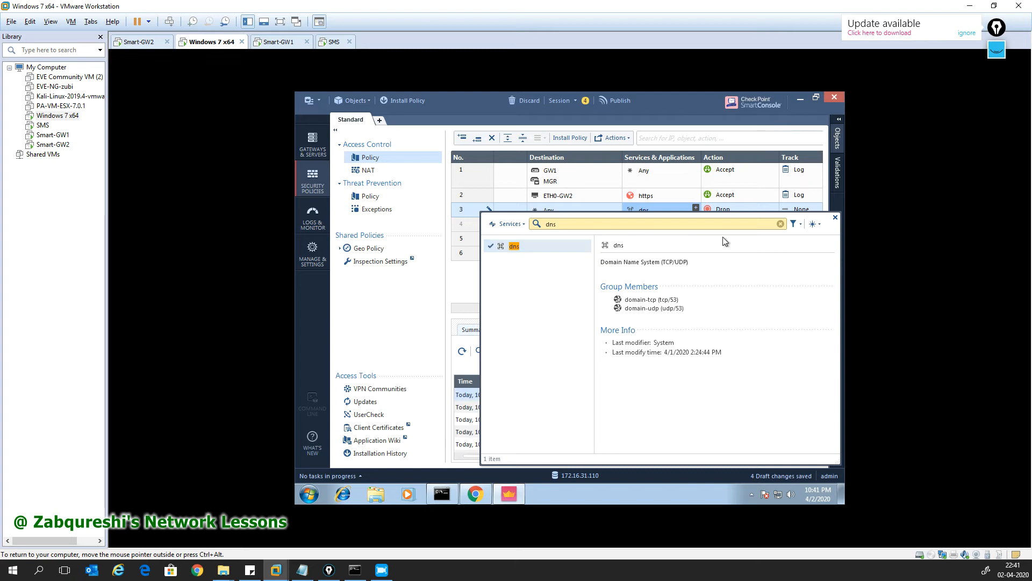
pyautogui.moveTo(561, 224); pyautogui.dragTo(526, 227)
pyautogui.write('https')
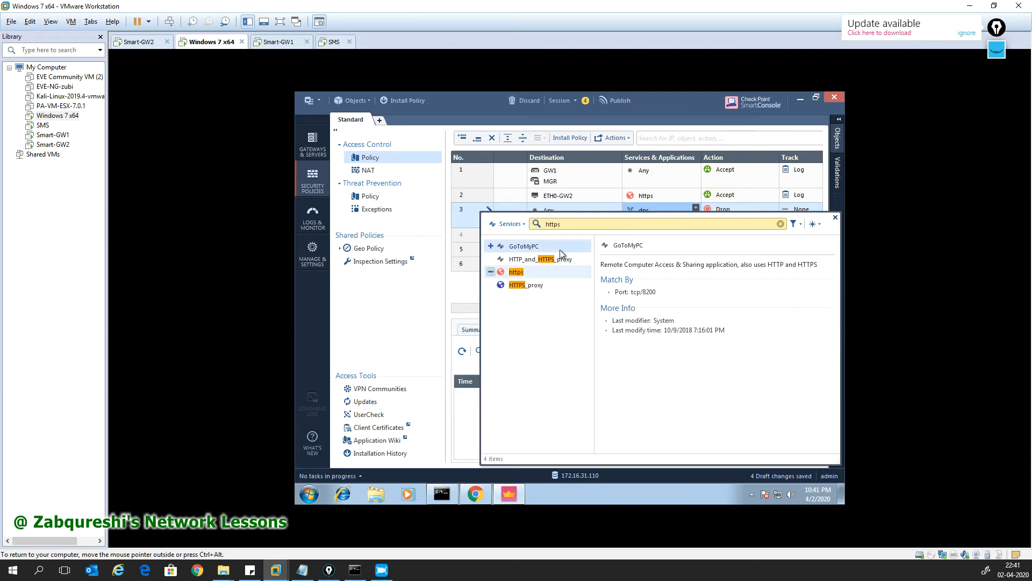
pyautogui.moveTo(562, 224); pyautogui.dragTo(520, 224)
pyautogui.write('http')
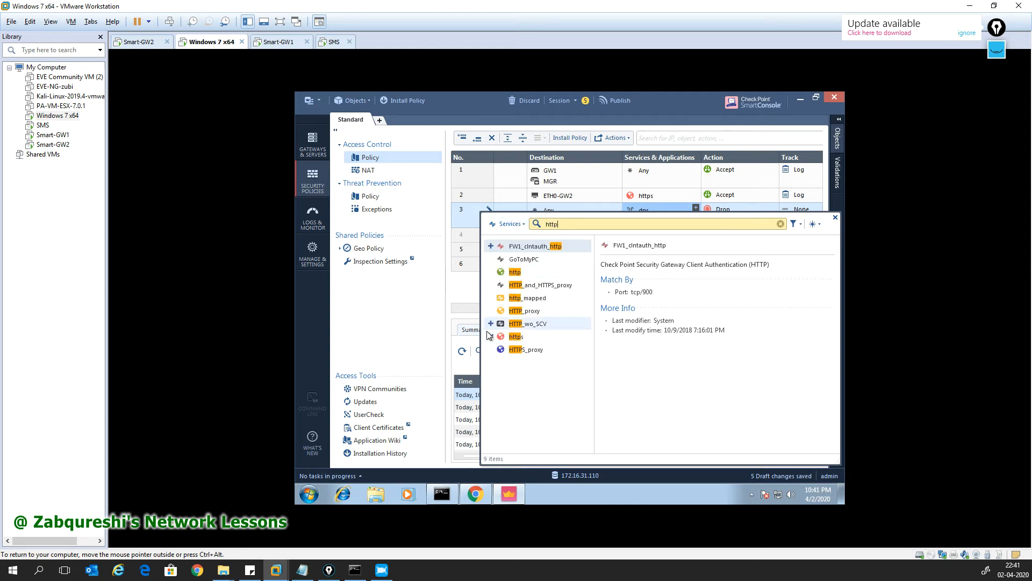
pyautogui.click(491, 272)
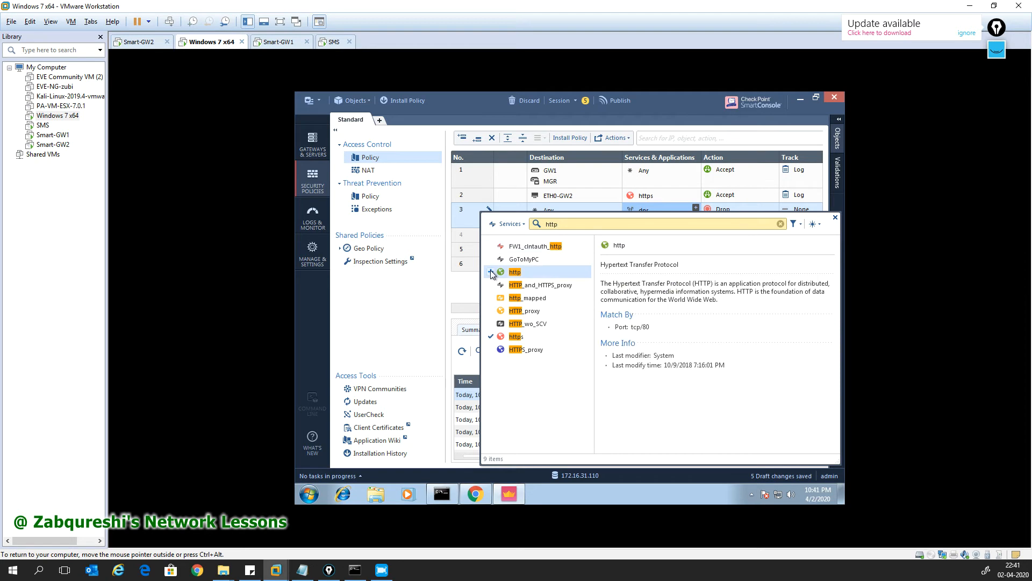
pyautogui.click(833, 219)
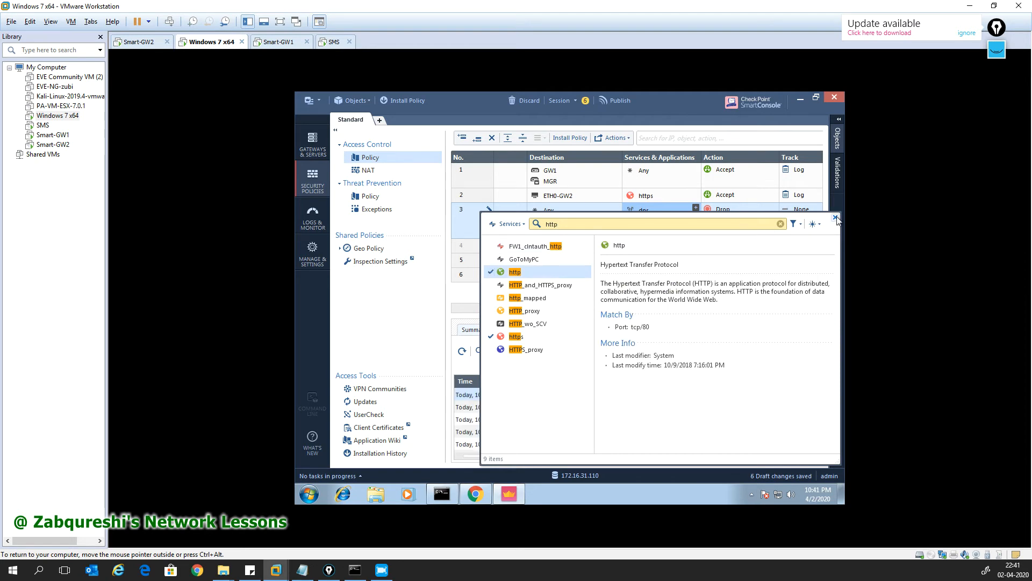
# Step: Set rule 3's action to Accept and its tracking to Log
pyautogui.moveTo(618, 308); pyautogui.dragTo(675, 311)
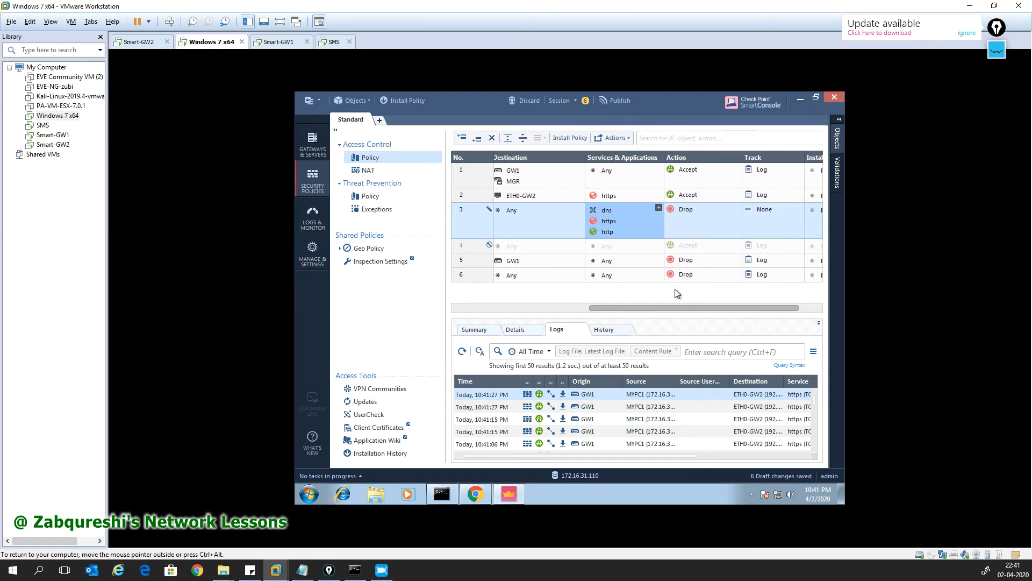
pyautogui.click(694, 212)
pyautogui.click(749, 220)
pyautogui.click(769, 215)
pyautogui.click(730, 236)
# Step: Publish the 8 changes and install the Standard policy on GW1
pyautogui.click(406, 101)
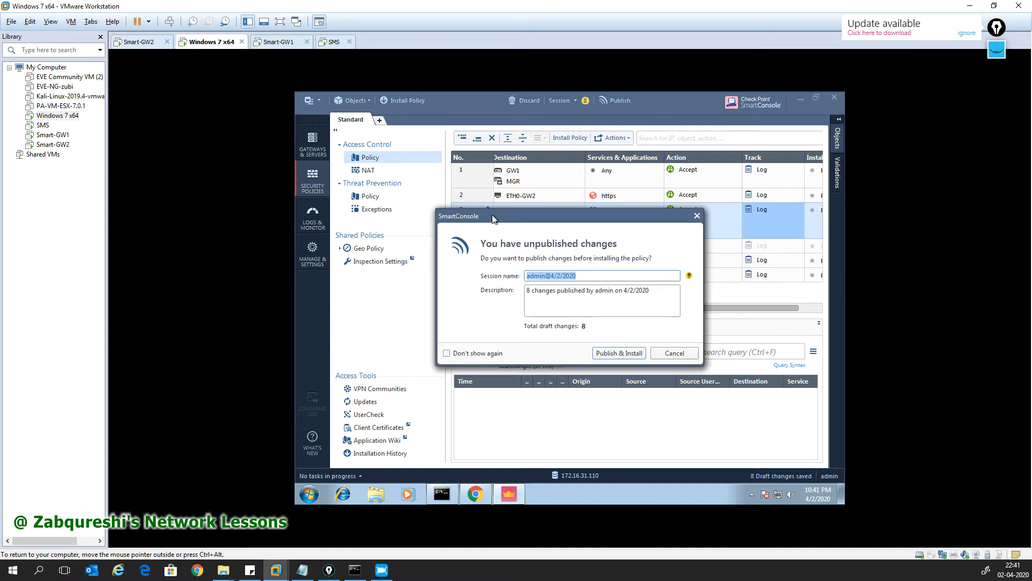
pyautogui.click(606, 351)
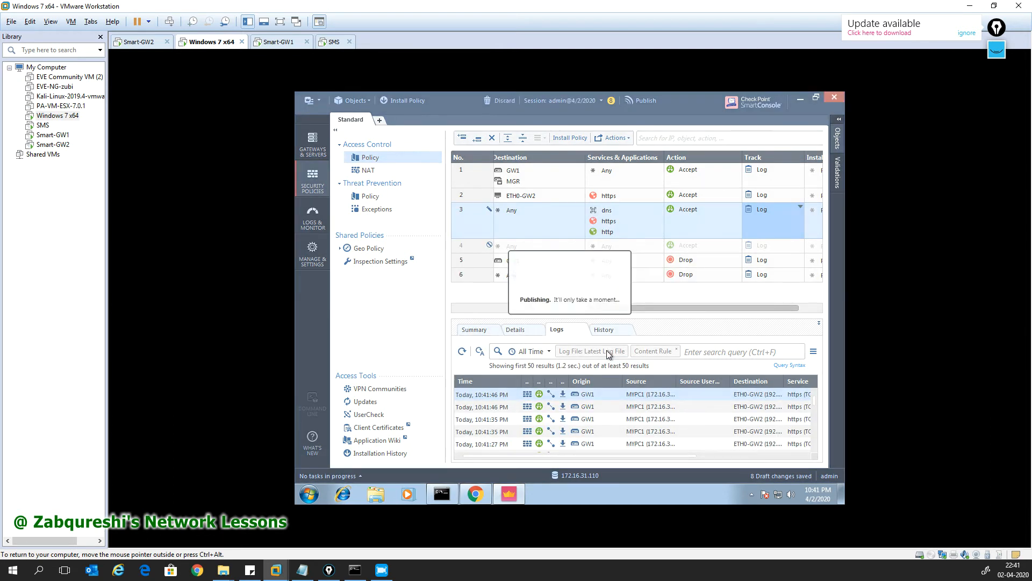
pyautogui.click(475, 493)
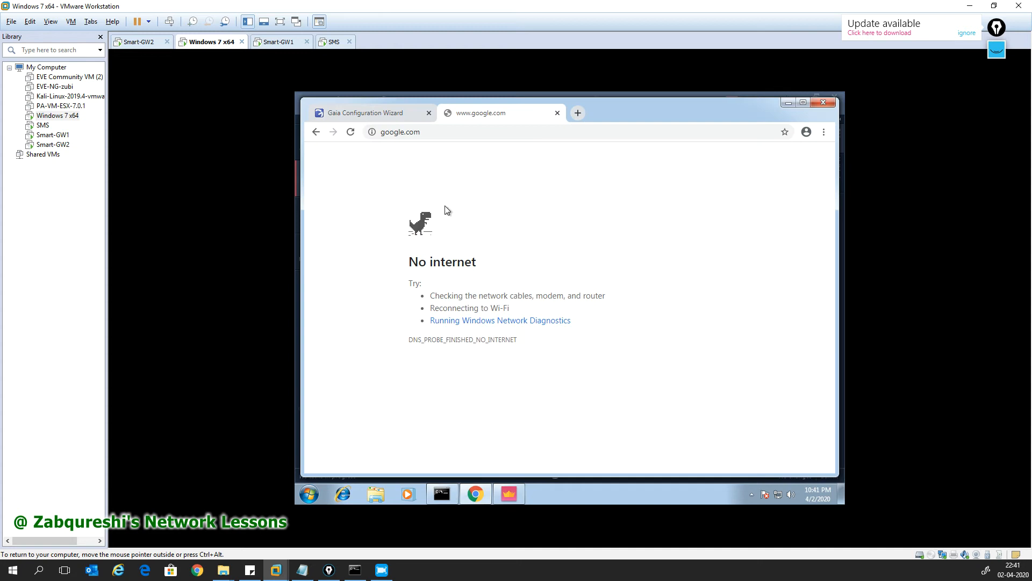
pyautogui.click(379, 118)
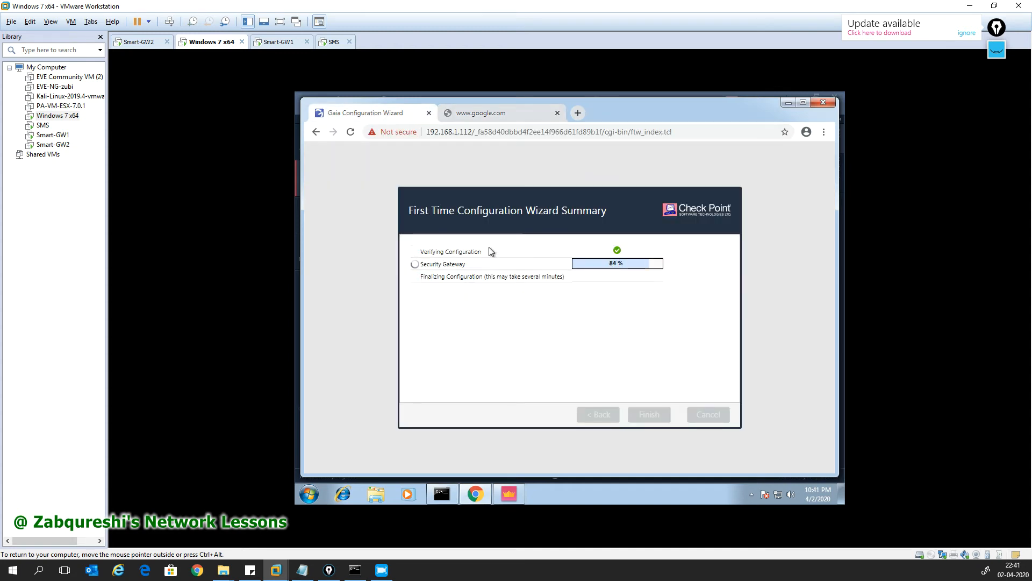
pyautogui.click(506, 117)
pyautogui.click(790, 102)
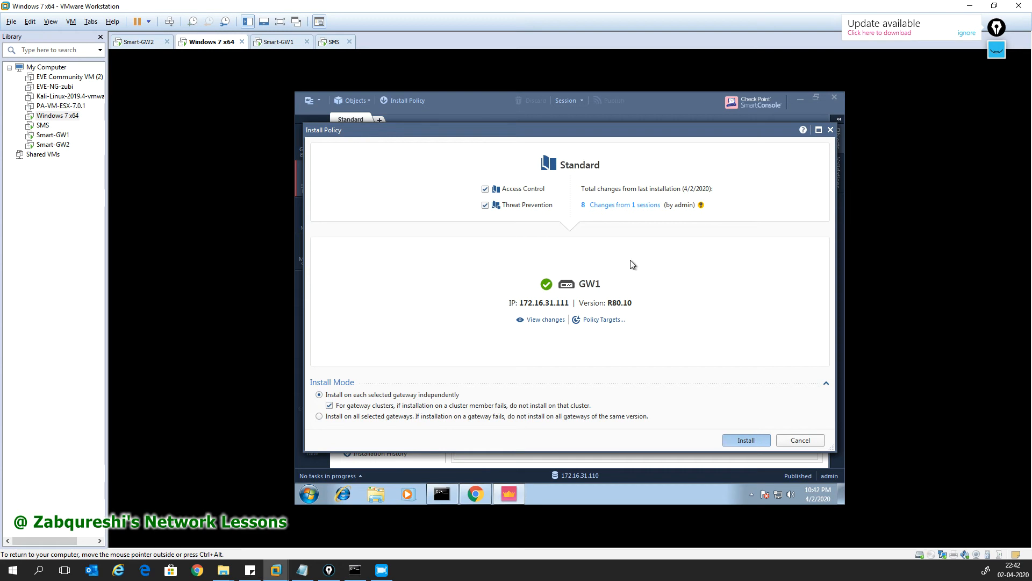
pyautogui.press('Return')
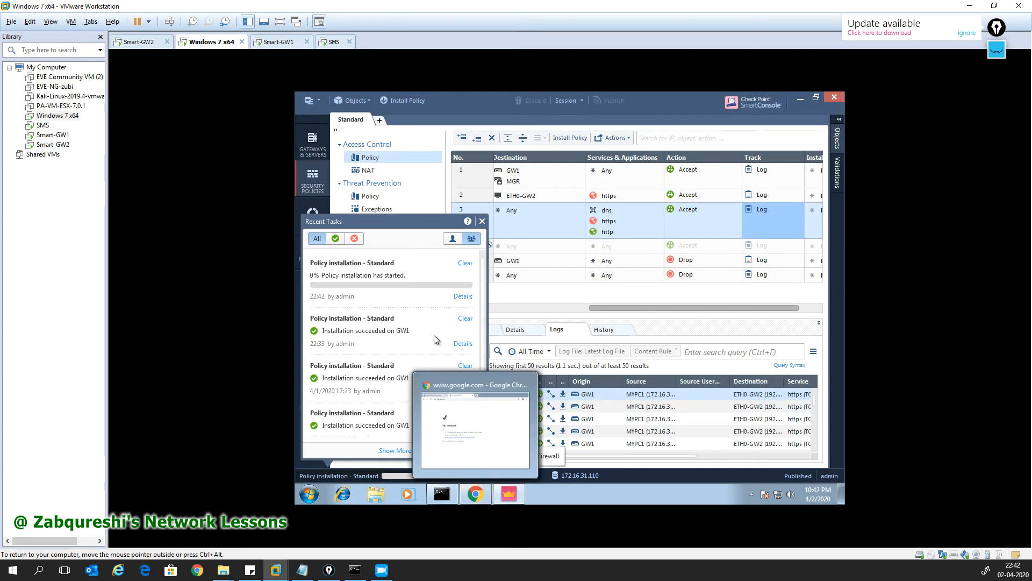
# Step: Switch between Chrome and SmartConsole, seeing google.com still shows No internet
pyautogui.click(482, 221)
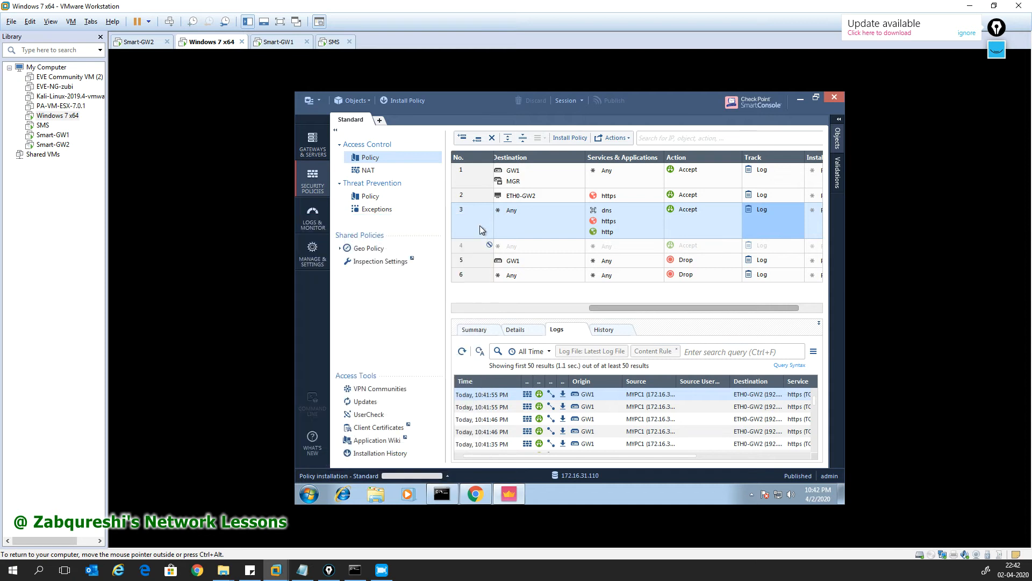
pyautogui.click(482, 495)
pyautogui.click(482, 495)
pyautogui.moveTo(634, 308); pyautogui.dragTo(504, 314)
pyautogui.moveTo(478, 498)
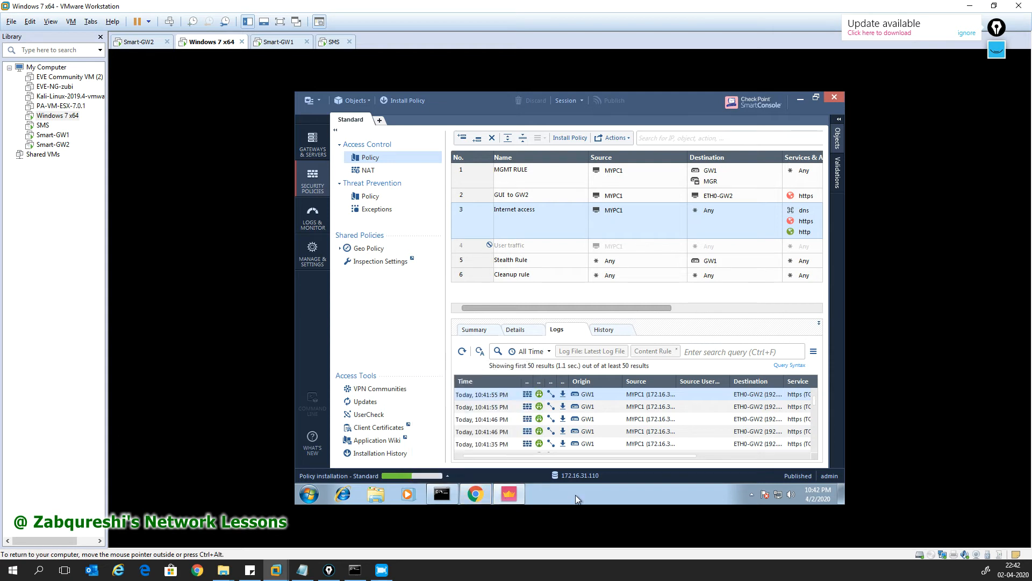
pyautogui.click(506, 496)
pyautogui.click(489, 496)
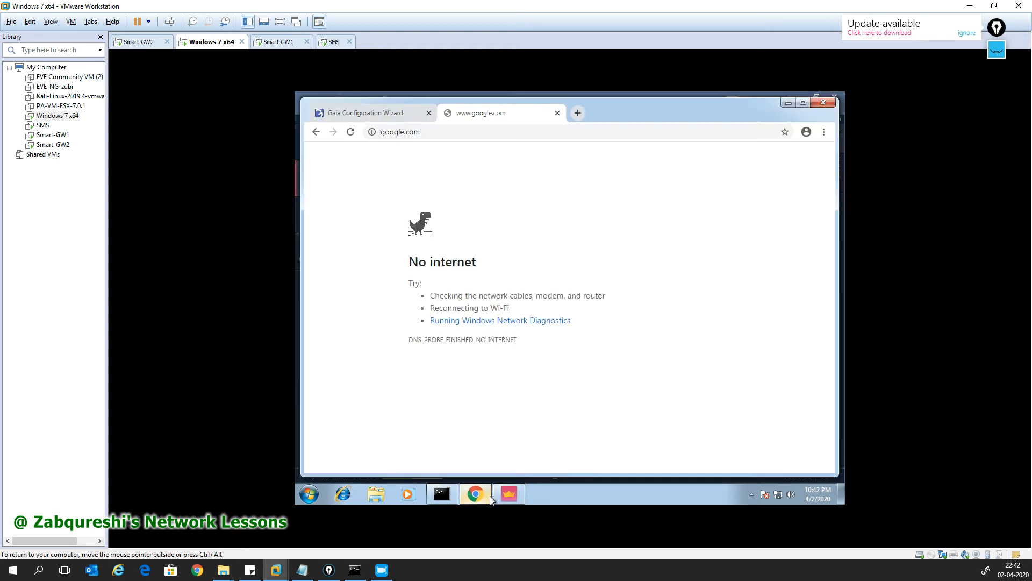
pyautogui.click(485, 500)
pyautogui.click(485, 499)
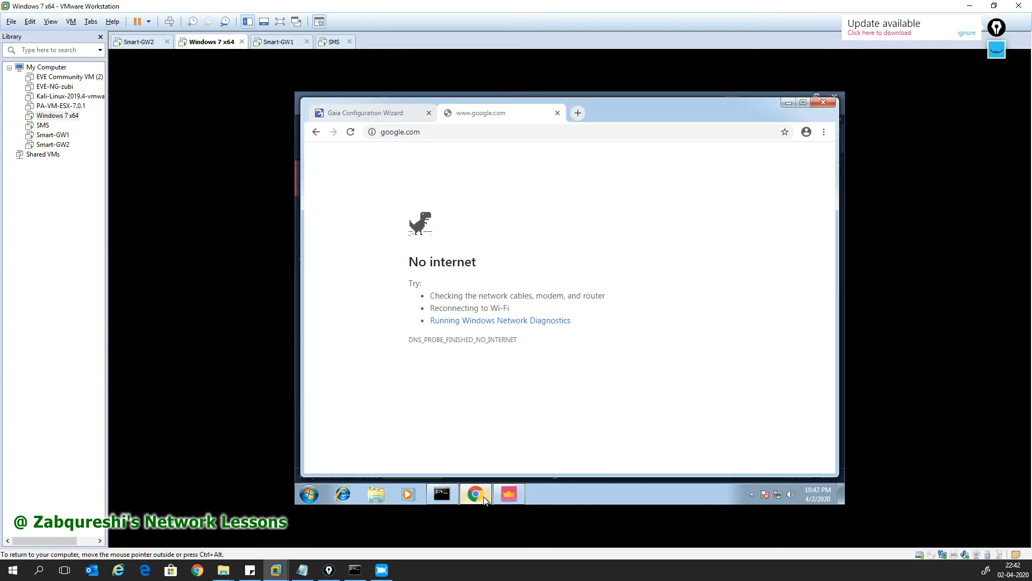
pyautogui.click(484, 499)
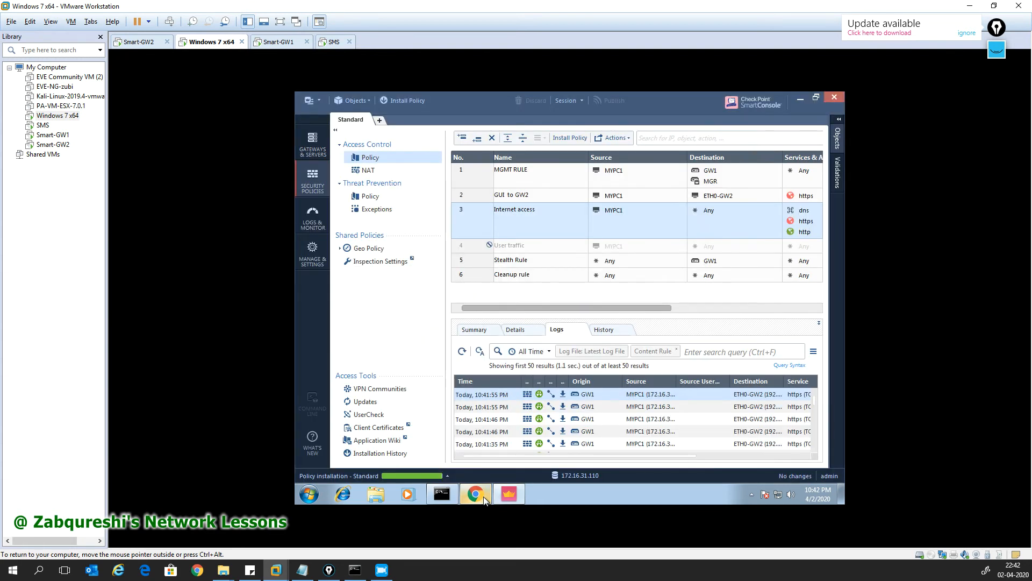
pyautogui.click(485, 499)
pyautogui.click(484, 500)
pyautogui.click(511, 495)
pyautogui.click(510, 495)
pyautogui.click(476, 494)
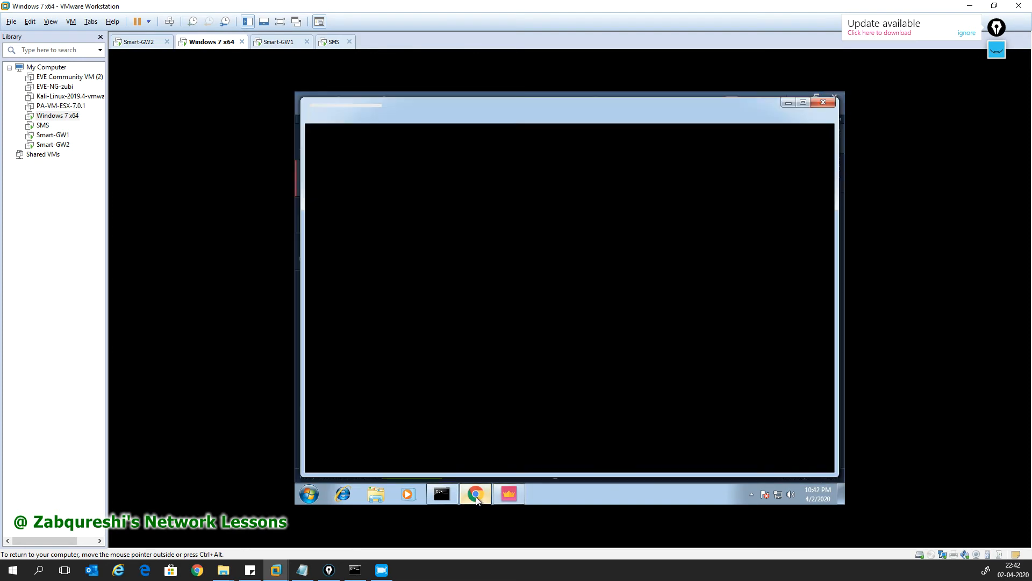
pyautogui.click(476, 496)
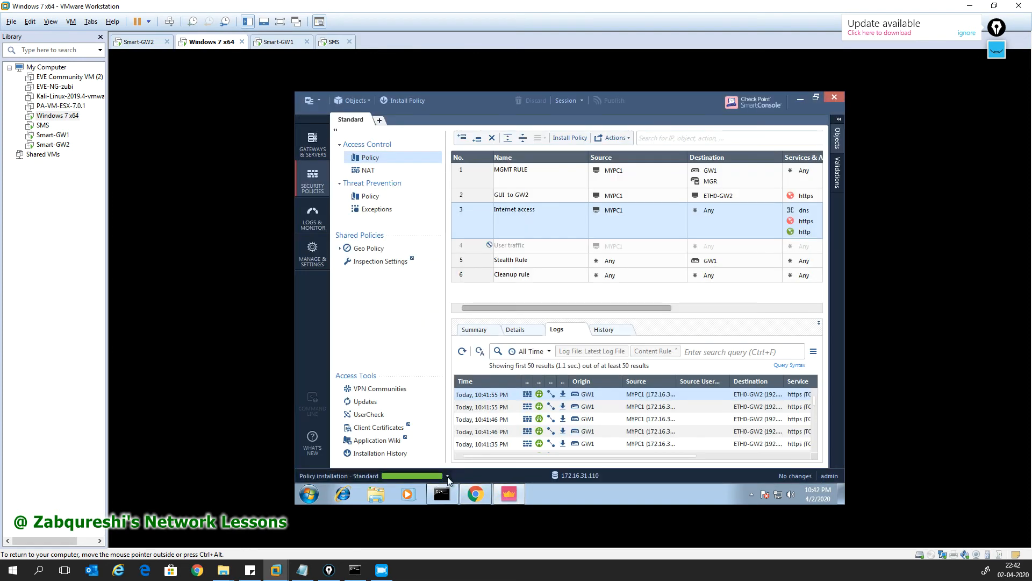
# Step: Open Recent Tasks to follow the Standard policy installation on GW1 to 99%
pyautogui.click(433, 476)
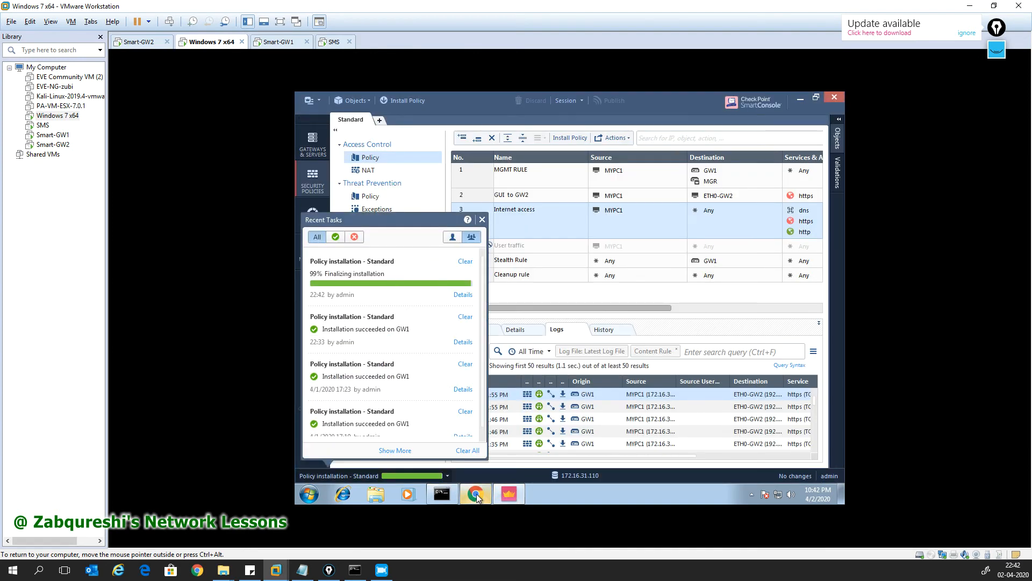
pyautogui.moveTo(476, 495)
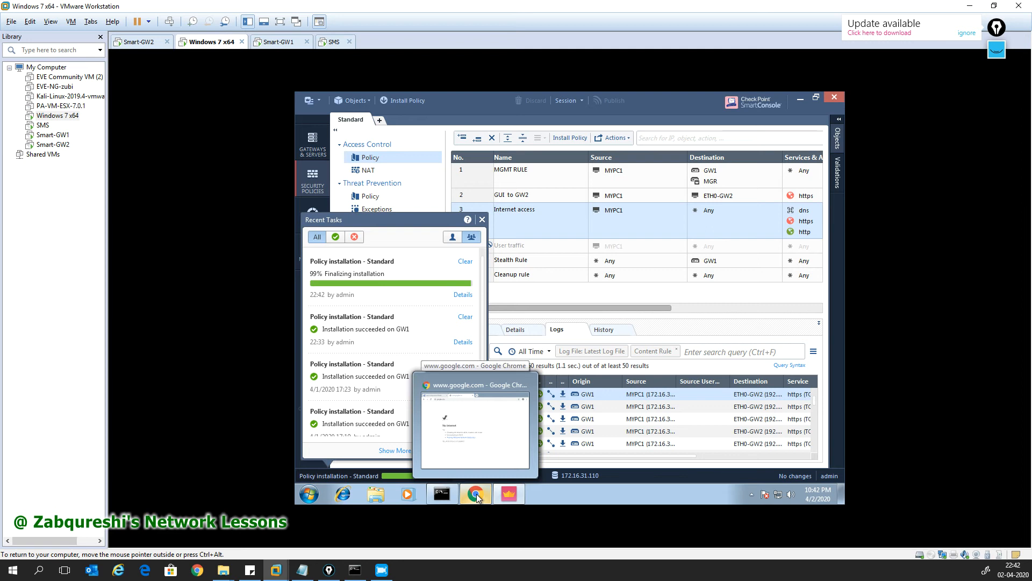
pyautogui.click(477, 494)
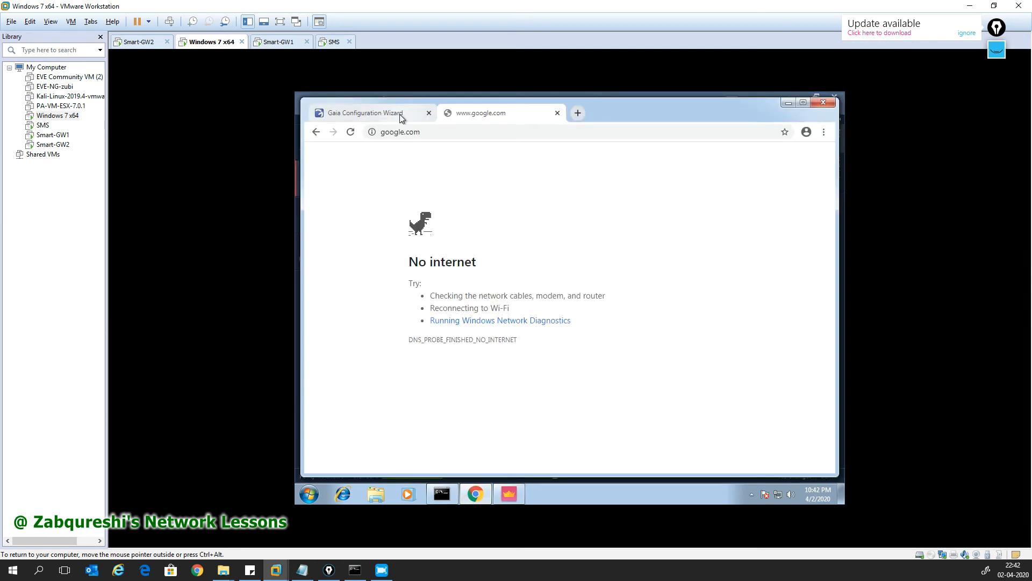
pyautogui.click(502, 487)
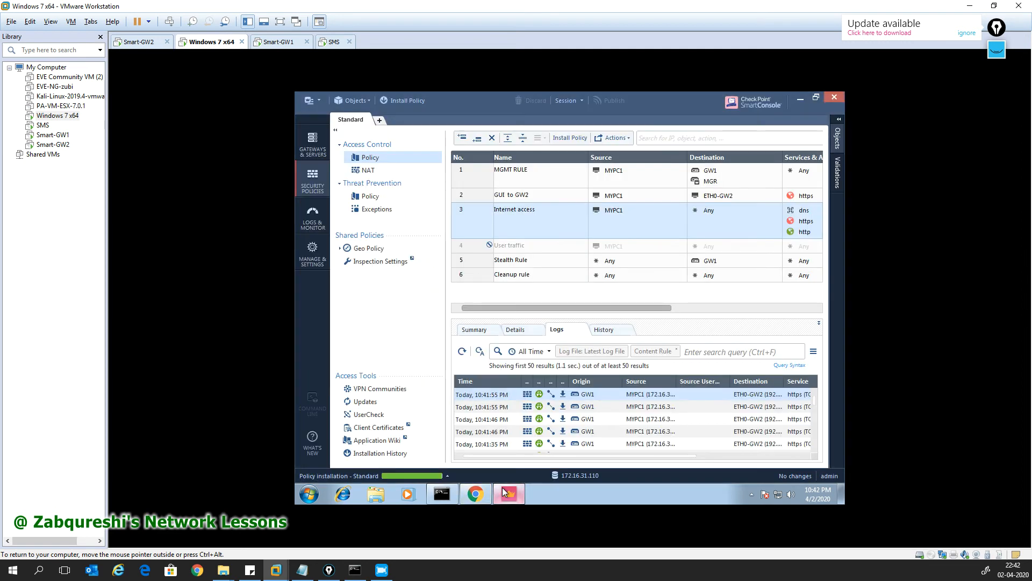
pyautogui.click(486, 490)
pyautogui.click(507, 490)
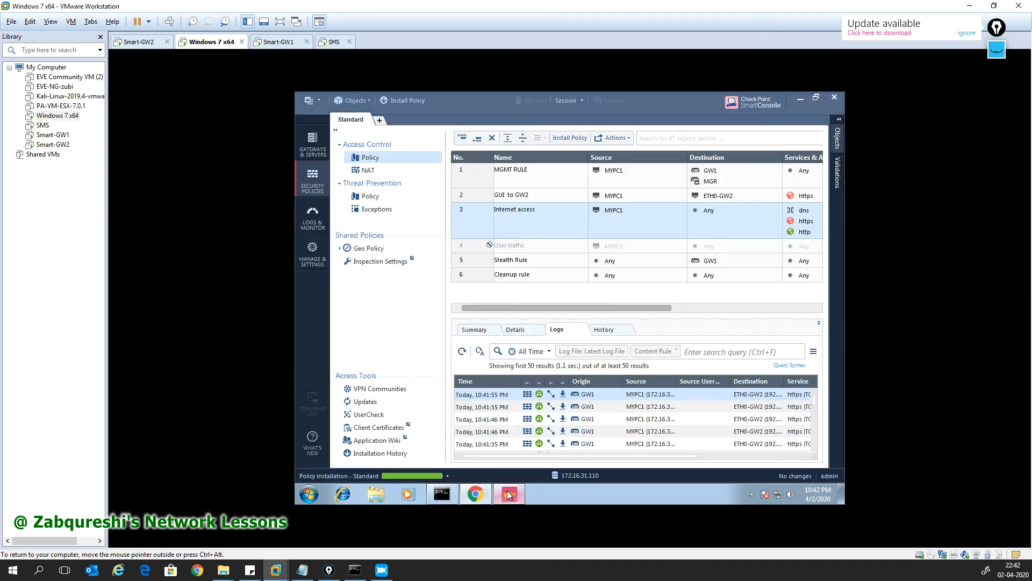
pyautogui.click(447, 476)
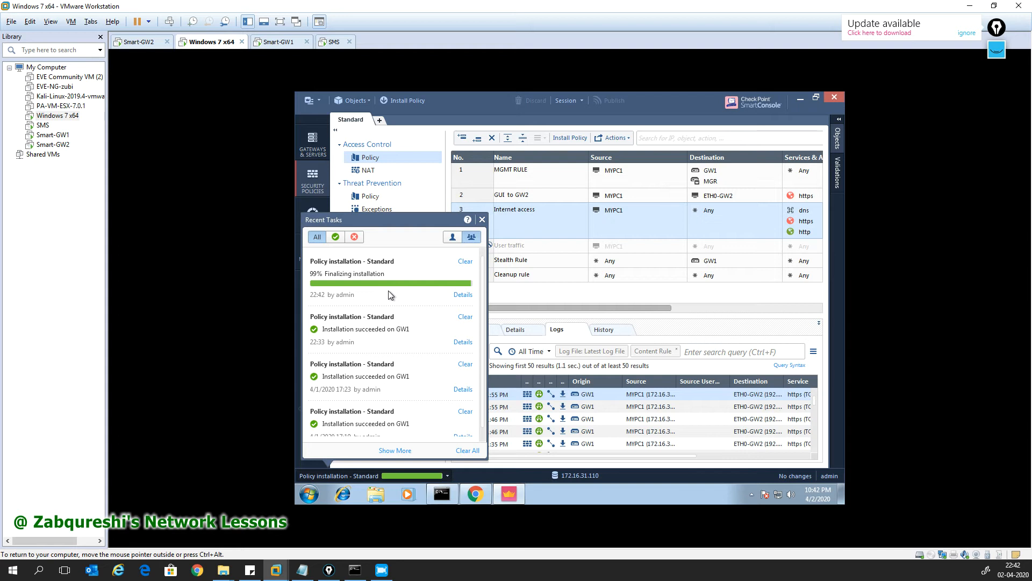
pyautogui.moveTo(485, 496)
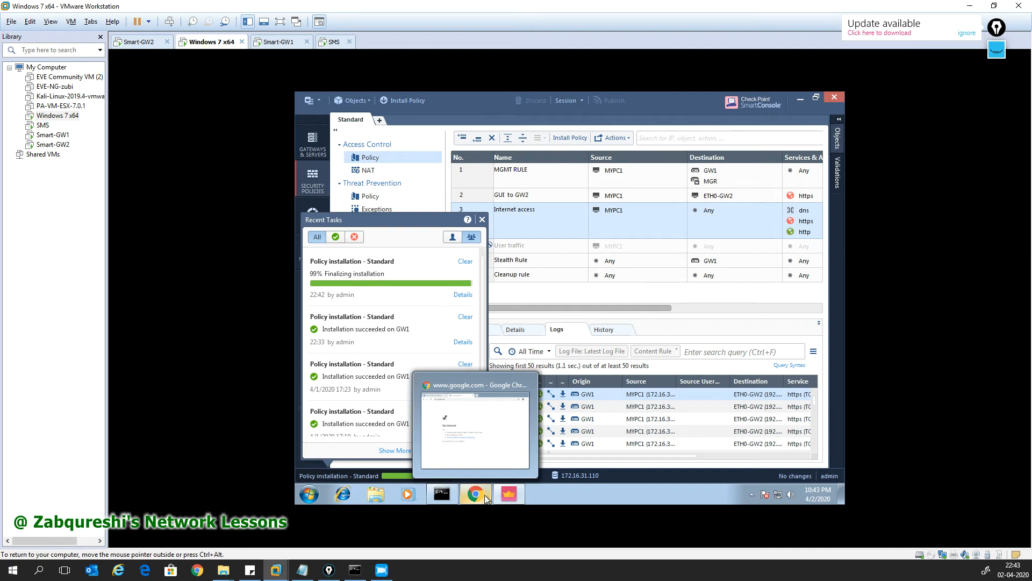
# Step: Retest google.com in Chrome and refresh SmartConsole's logs to see MYPC1's DNS and https traffic
pyautogui.click(485, 495)
pyautogui.hotkey('ctrl', 'l')
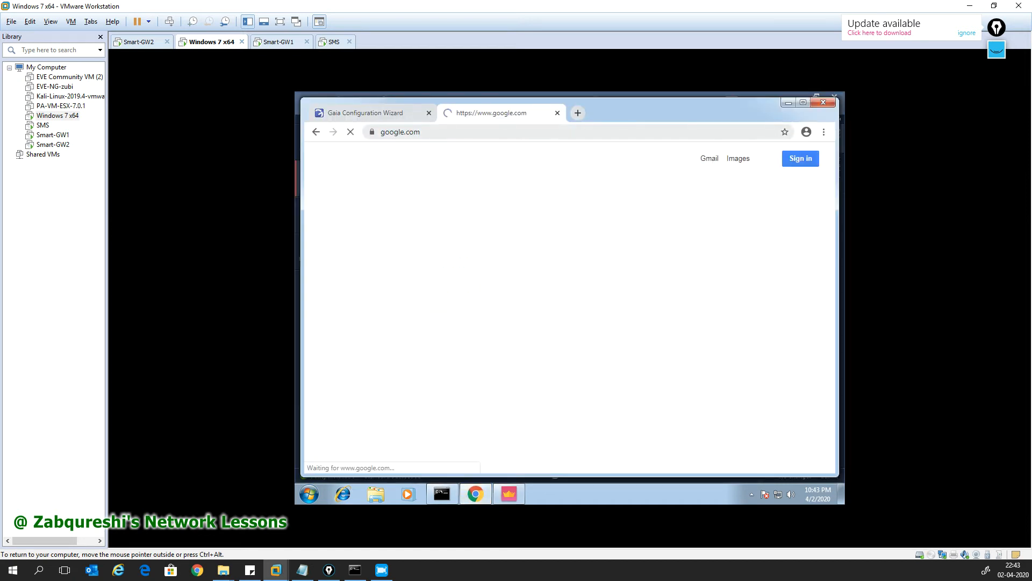
pyautogui.click(509, 494)
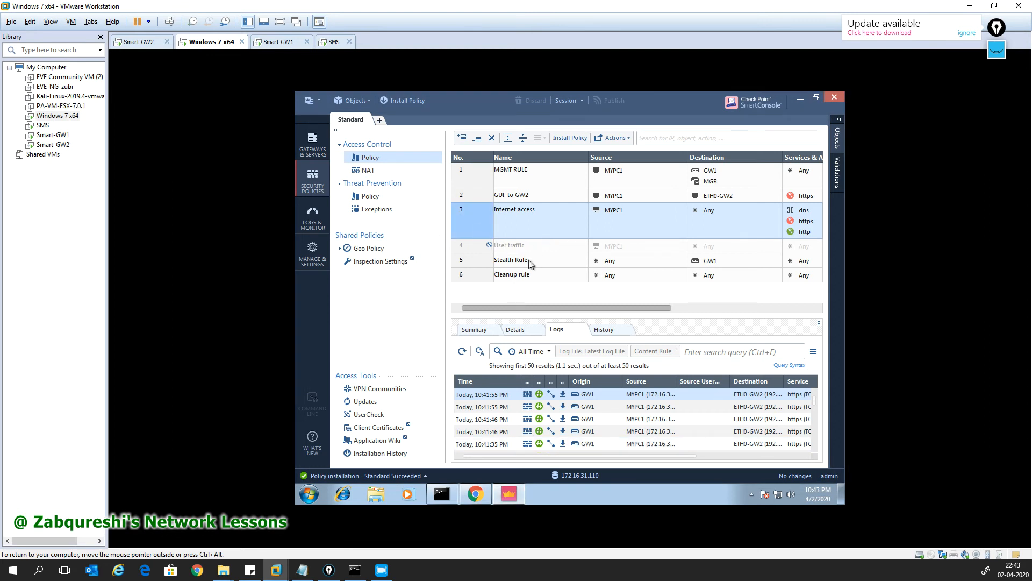
pyautogui.click(464, 352)
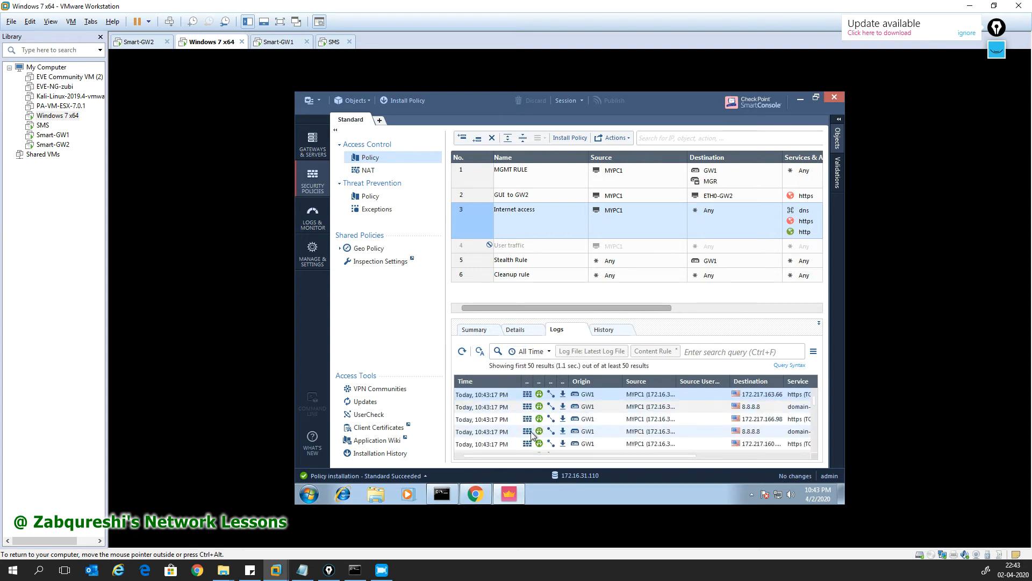
pyautogui.doubleClick(488, 395)
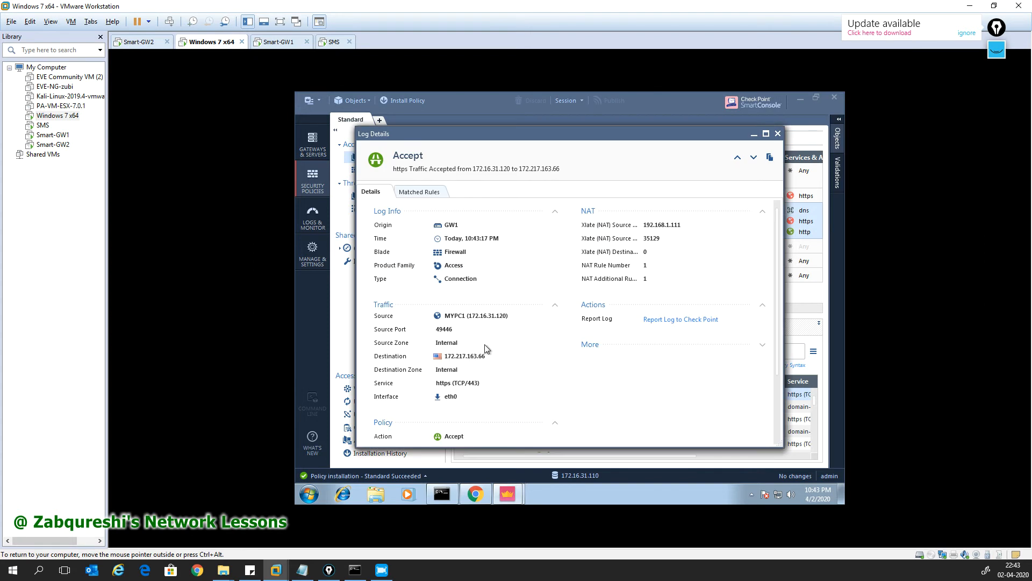
pyautogui.scroll(-2, 479, 363)
pyautogui.scroll(-1, 470, 375)
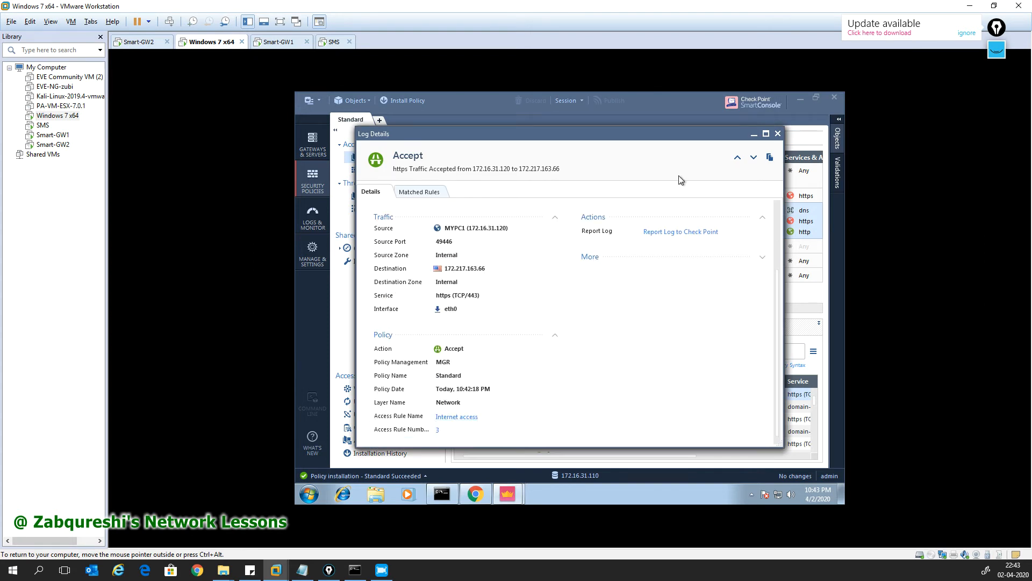
pyautogui.click(425, 193)
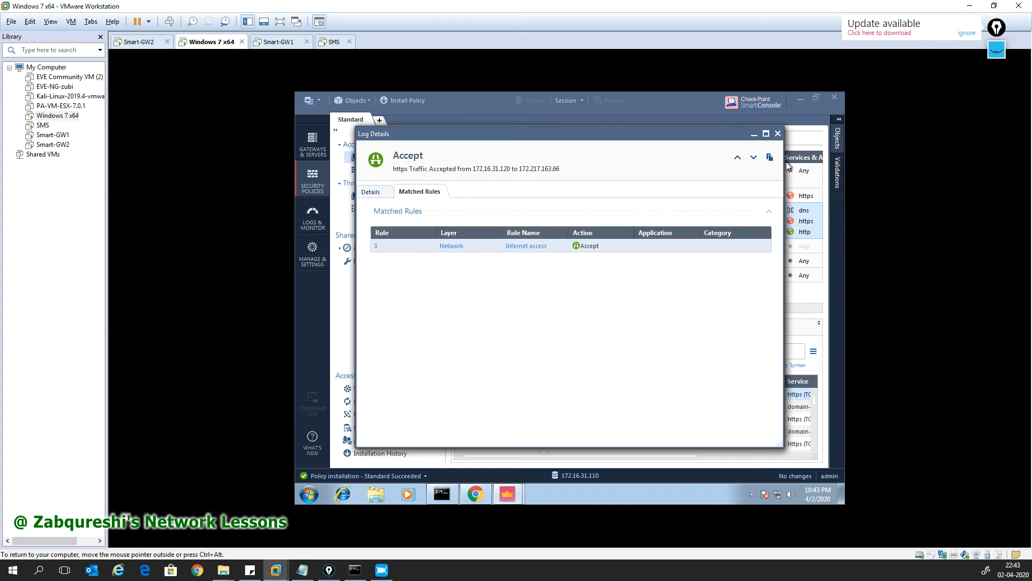
pyautogui.click(777, 133)
pyautogui.moveTo(572, 310); pyautogui.dragTo(485, 311)
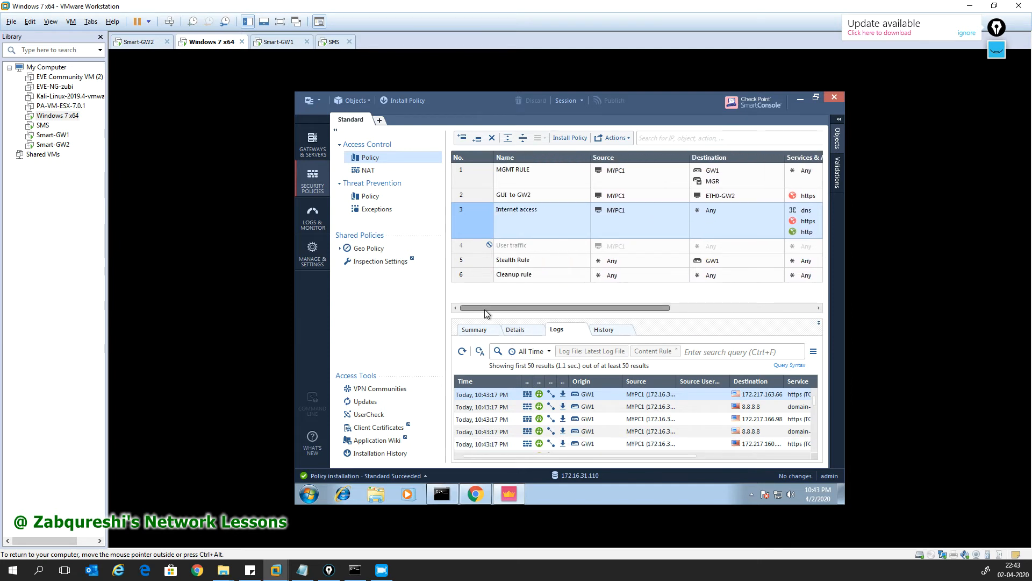
# Step: Reload the Gaia wizard page at 192.168.1.112, find it timed out, then view the Smart-GW2 console
pyautogui.moveTo(485, 310)
pyautogui.mouseDown()
pyautogui.moveTo(516, 311)
pyautogui.moveTo(486, 312)
pyautogui.mouseUp()
pyautogui.click(475, 496)
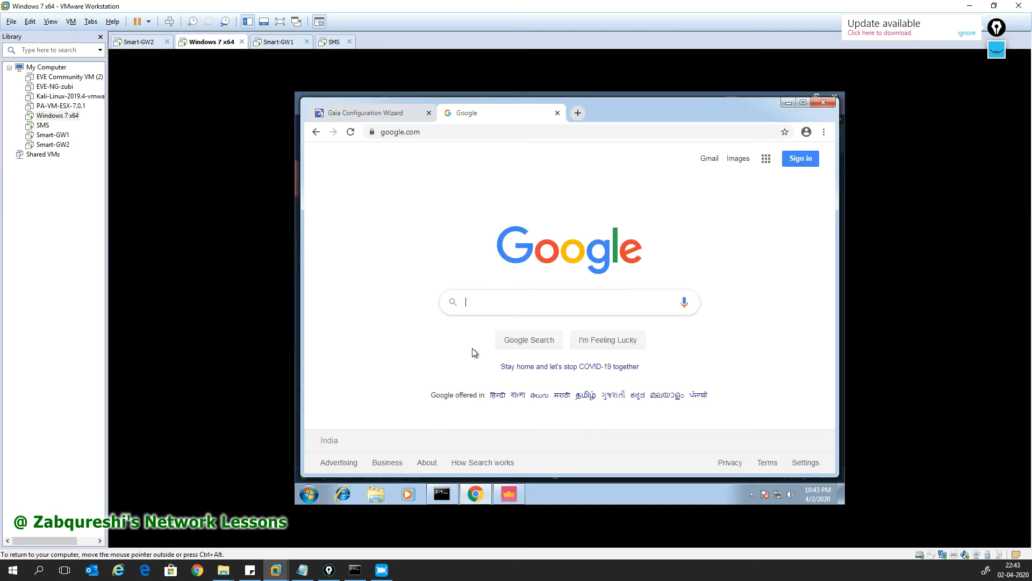
pyautogui.click(379, 114)
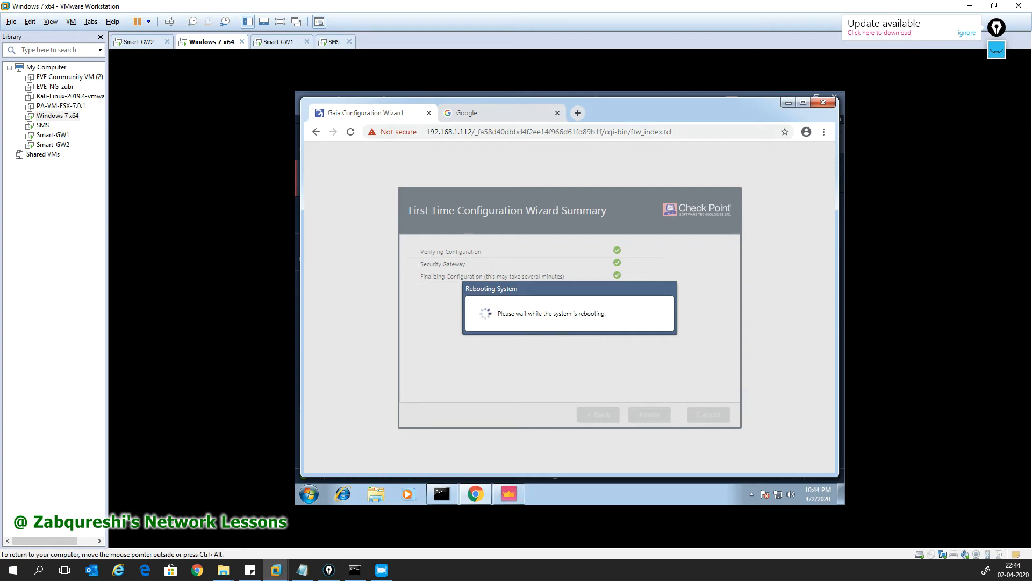
pyautogui.click(351, 132)
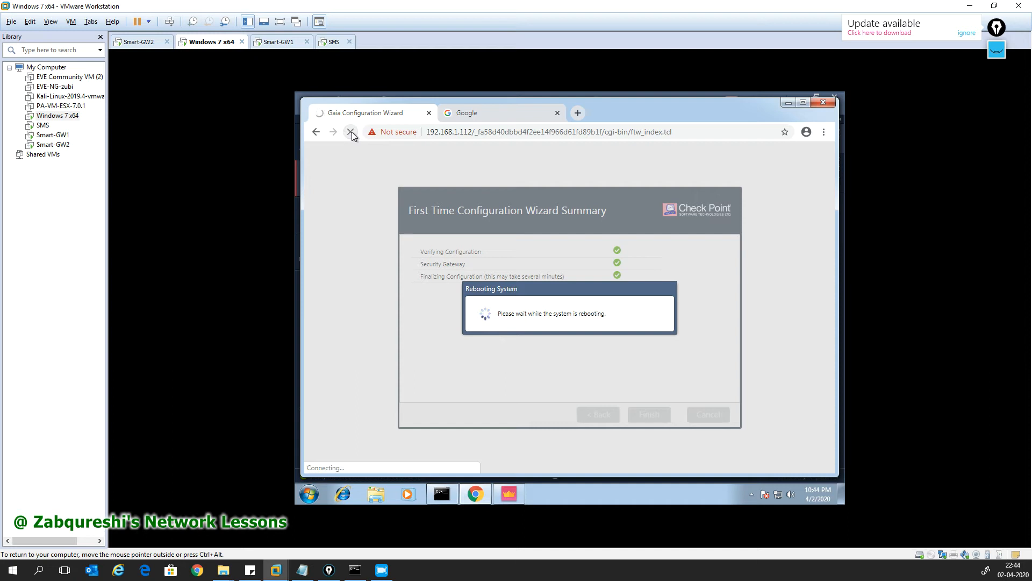
pyautogui.click(446, 492)
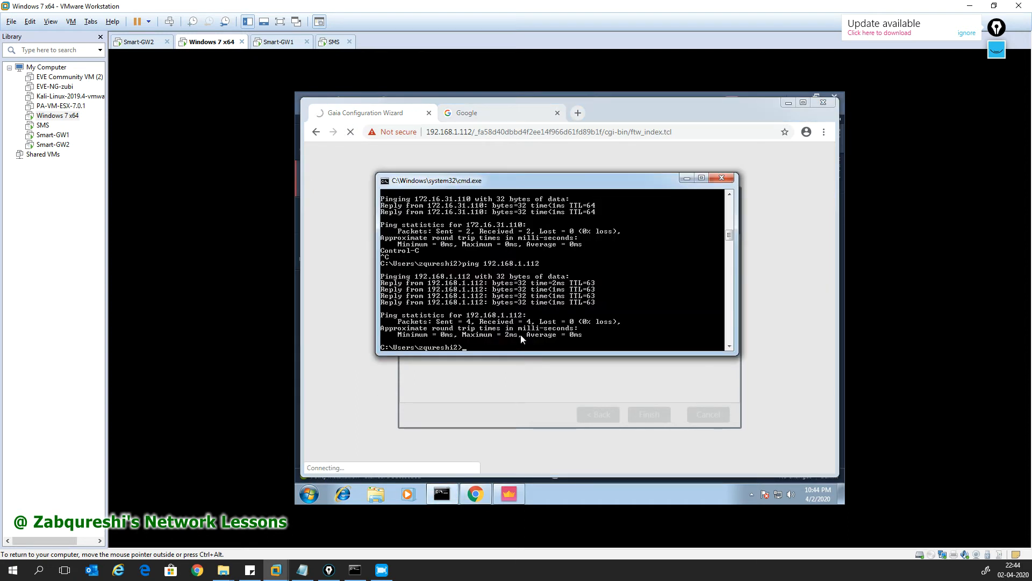
pyautogui.click(466, 116)
pyautogui.click(399, 115)
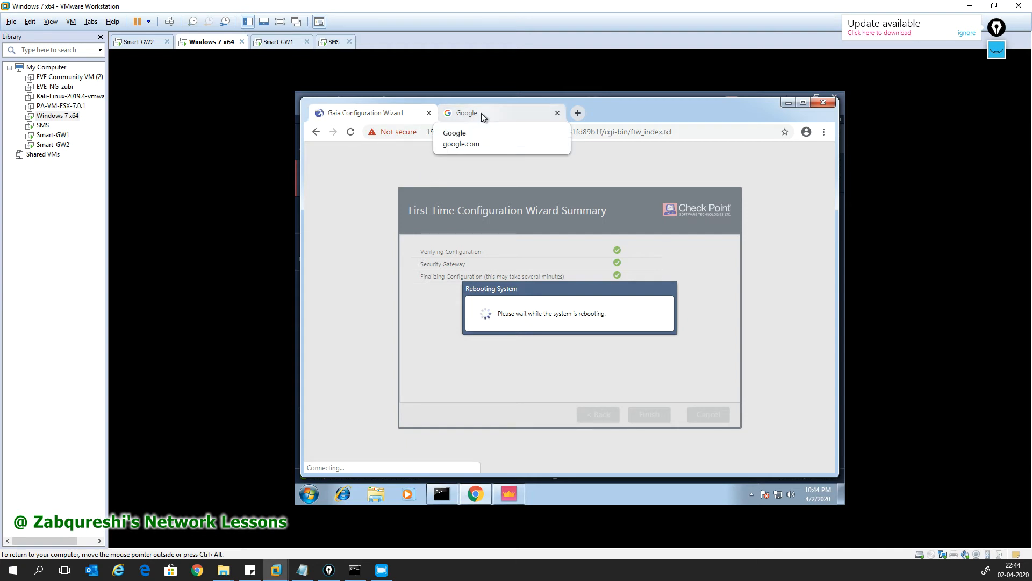
pyautogui.click(465, 134)
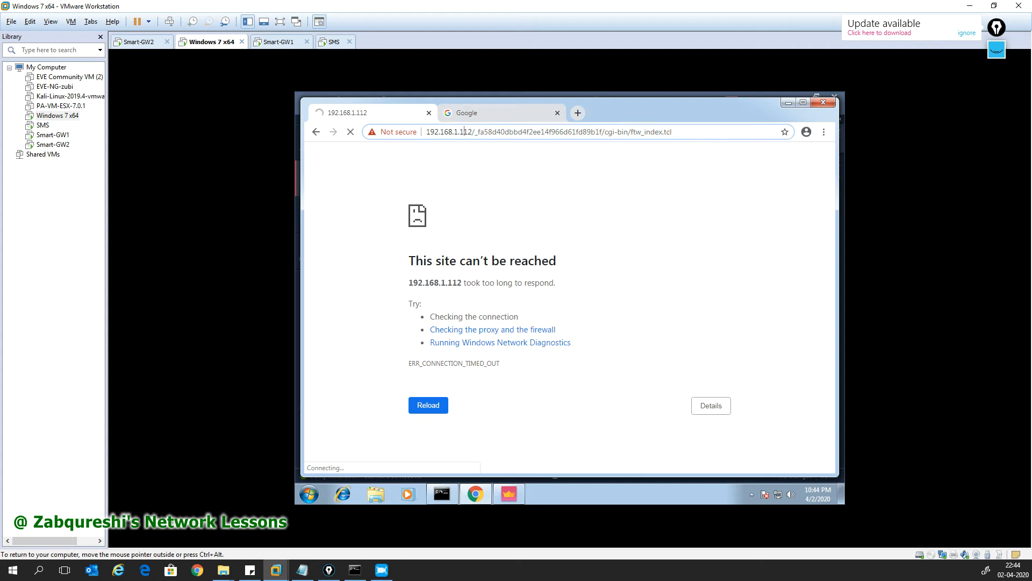
pyautogui.click(465, 134)
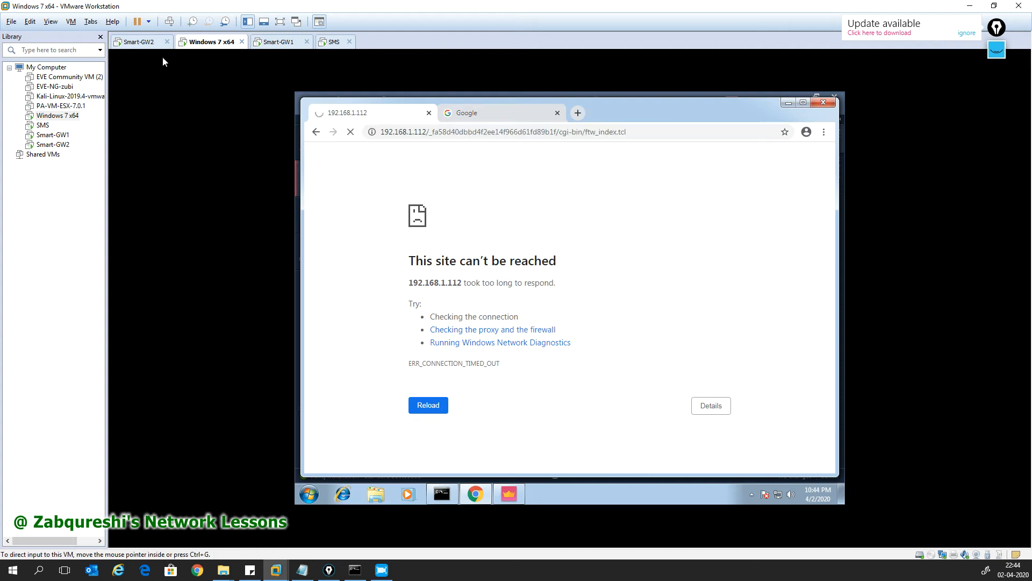
pyautogui.click(143, 42)
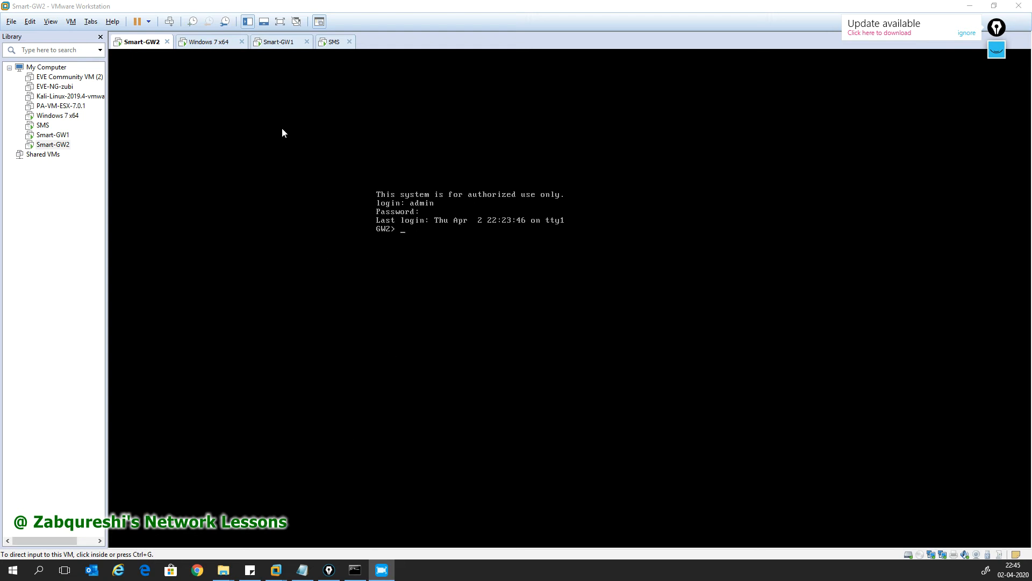
# Step: Return to the Windows 7 x64 VM and re-run ping 192.168.1.112 in the command prompt
pyautogui.click(224, 45)
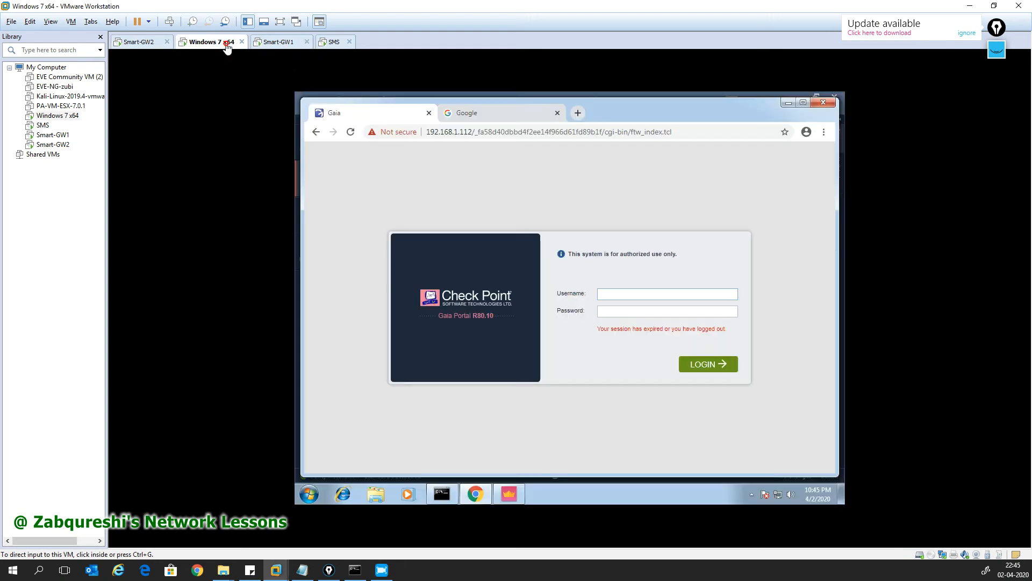
pyautogui.click(442, 494)
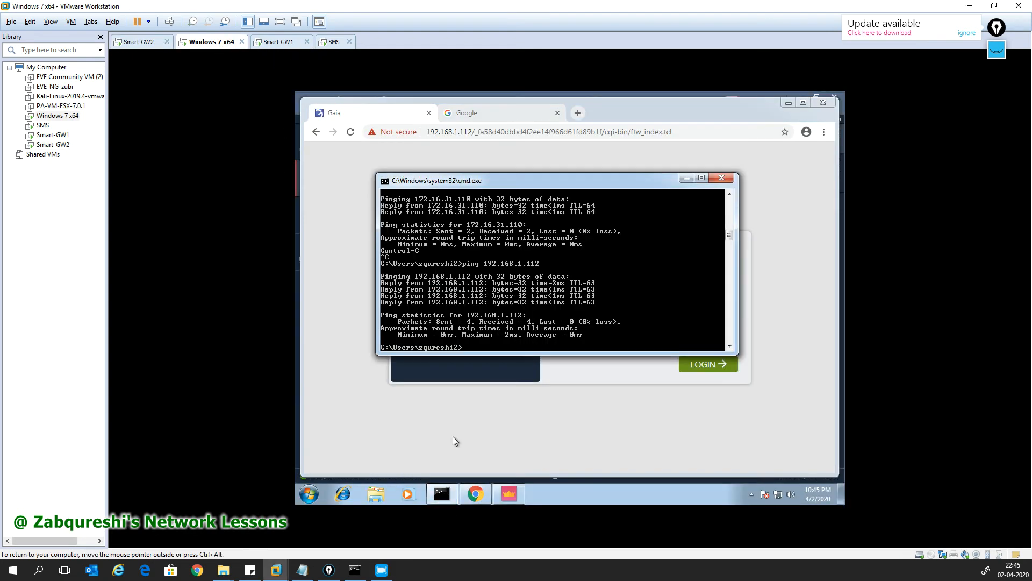
pyautogui.press('Up')
pyautogui.press('Return')
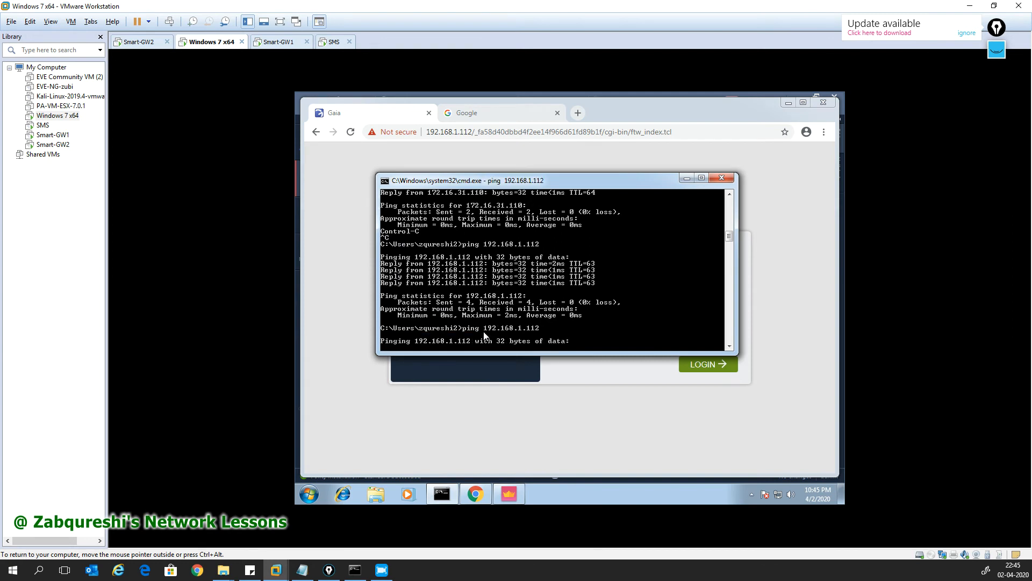
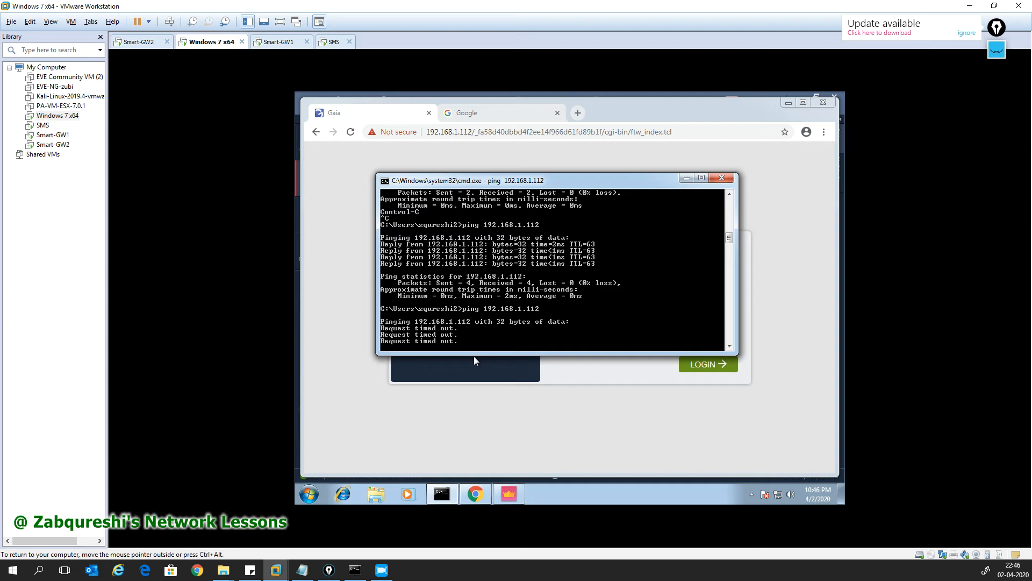
# Step: Stop the ping to 192.168.1.112 and minimize the command prompt window
pyautogui.hotkey('ctrl', 'c')
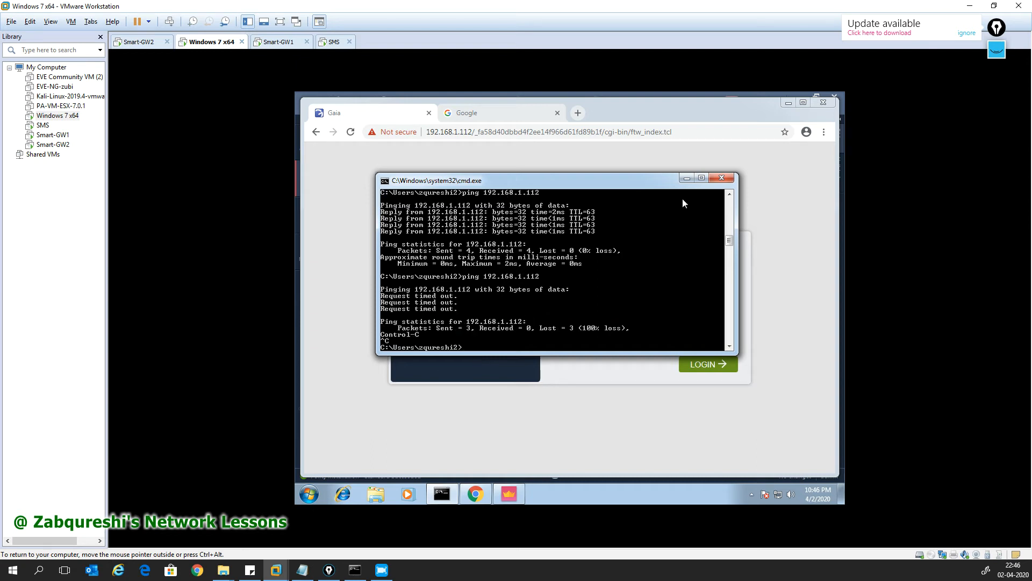
pyautogui.click(686, 179)
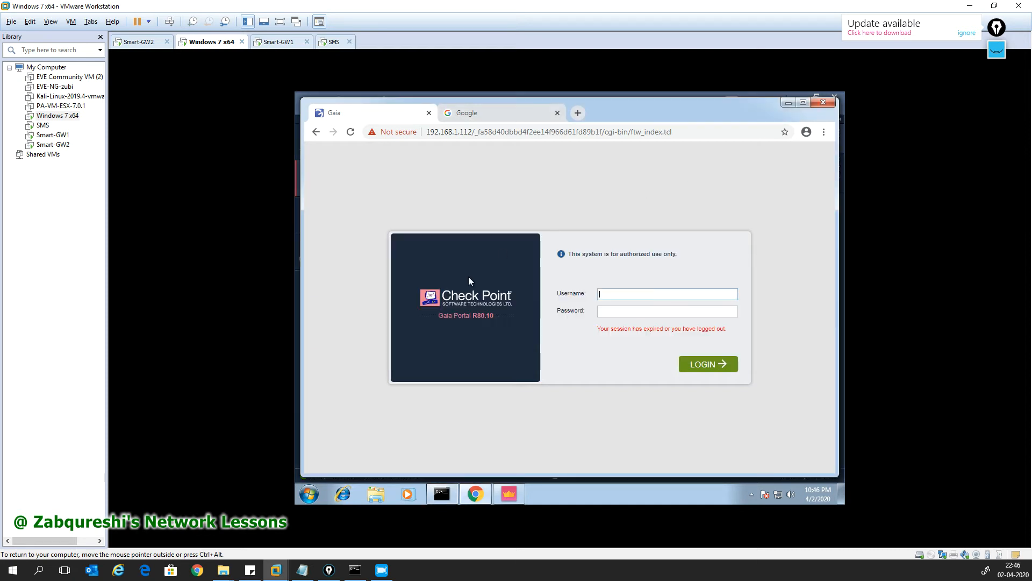
# Step: Bring SmartConsole forward, switch to Gateways & Servers, and browse the new-object menu
pyautogui.click(510, 494)
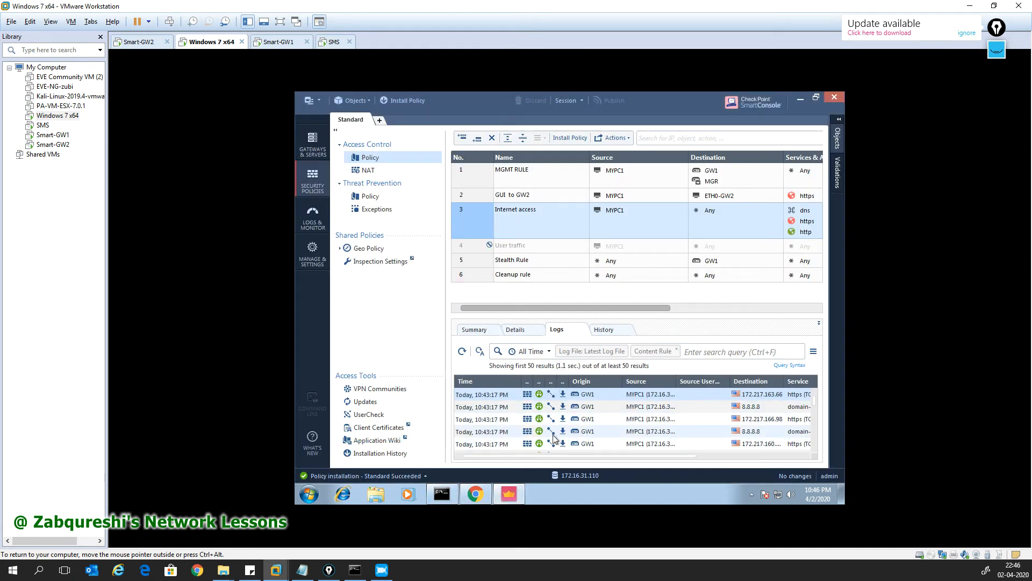
pyautogui.moveTo(600, 309); pyautogui.dragTo(469, 298)
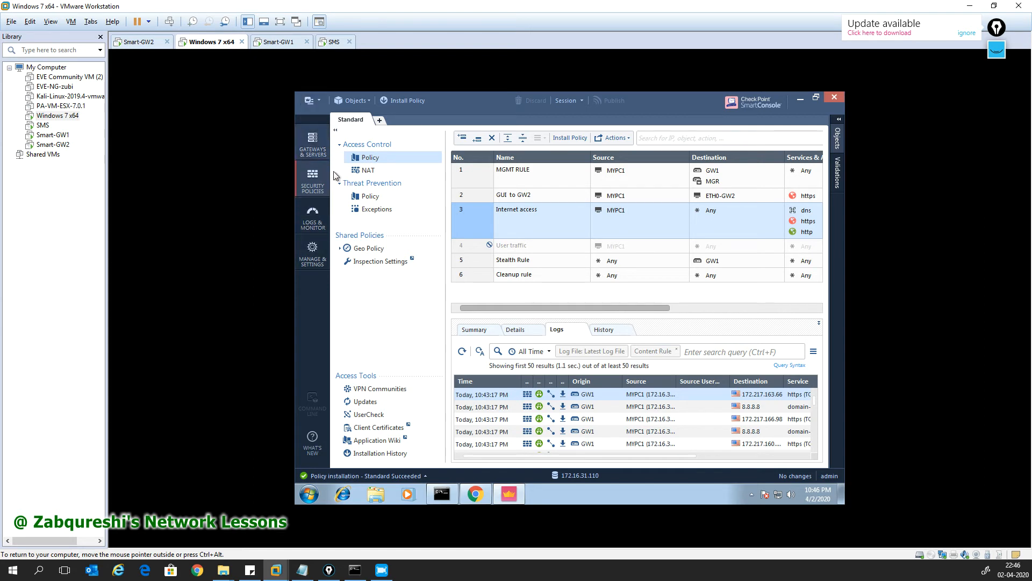
pyautogui.click(320, 153)
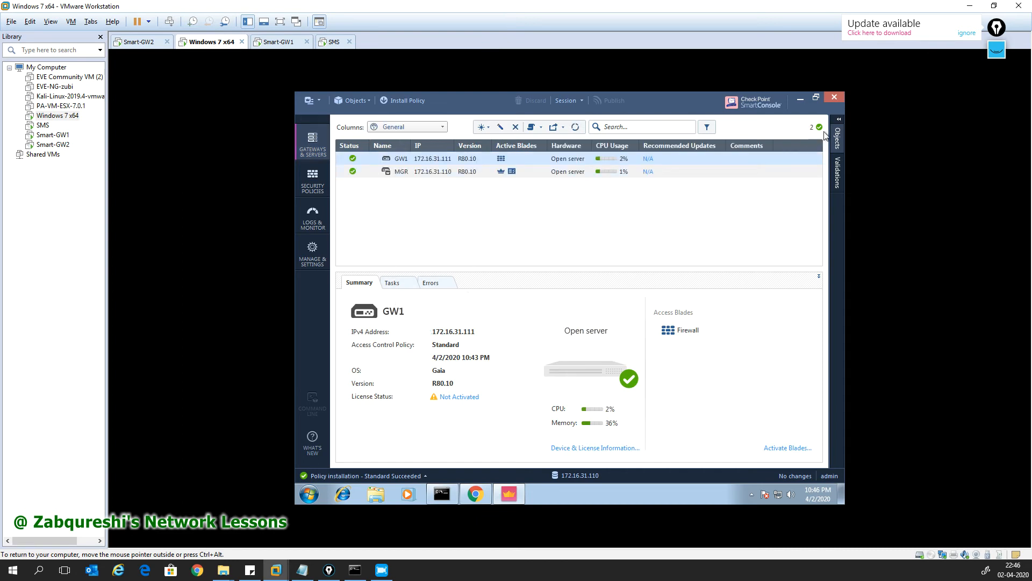
pyautogui.click(341, 103)
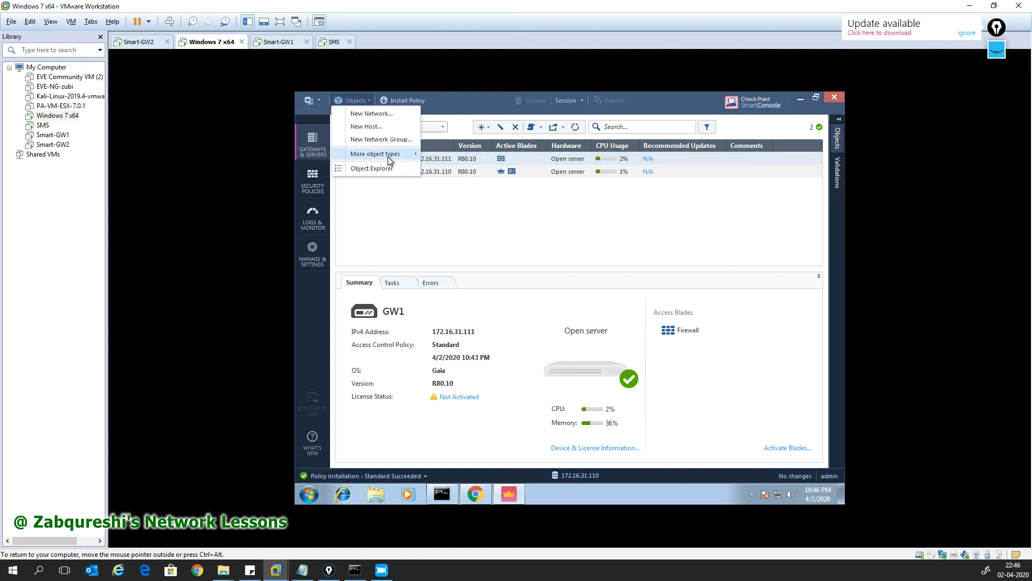
pyautogui.moveTo(388, 158)
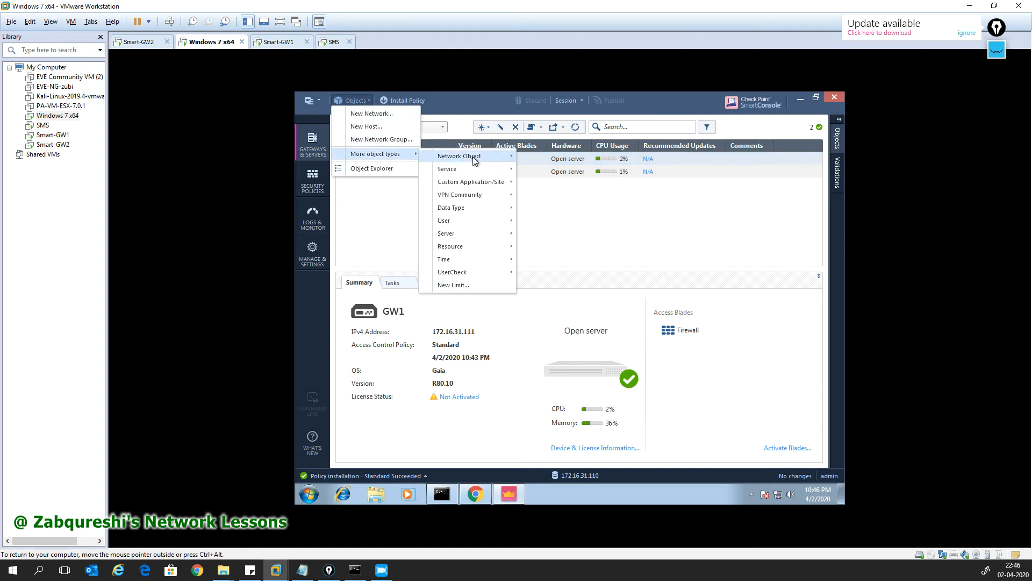
pyautogui.moveTo(476, 160)
pyautogui.moveTo(557, 162)
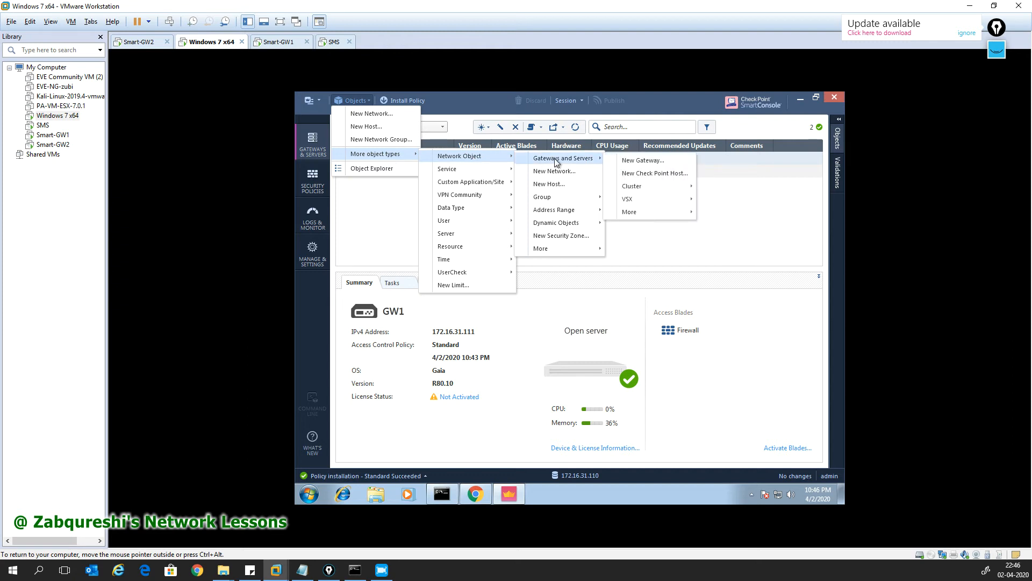
# Step: From the Objects panel, create a new Gateway via More > Network Object in Wizard Mode
pyautogui.click(837, 125)
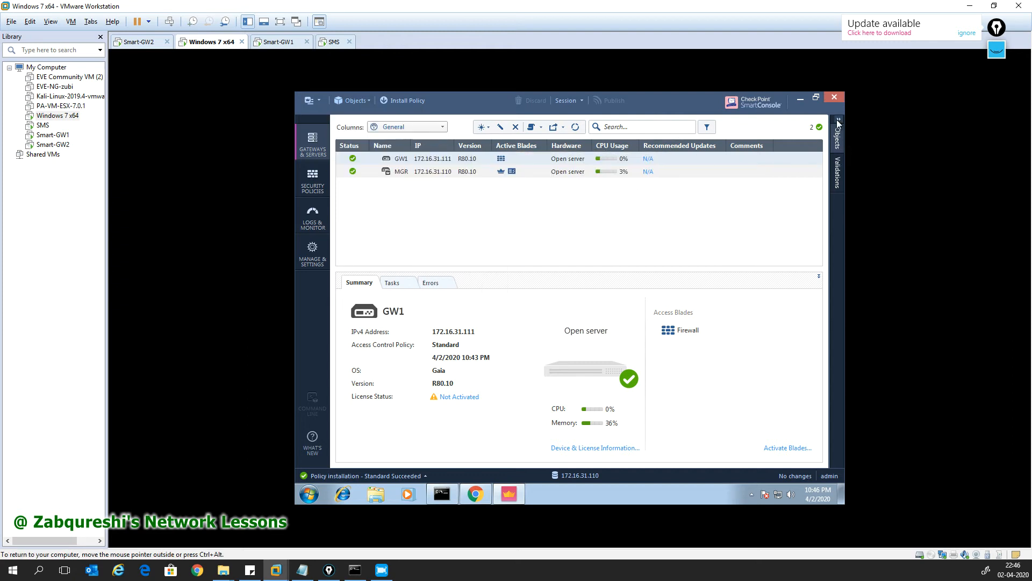
pyautogui.click(783, 143)
pyautogui.moveTo(788, 197)
pyautogui.moveTo(708, 200)
pyautogui.moveTo(647, 203)
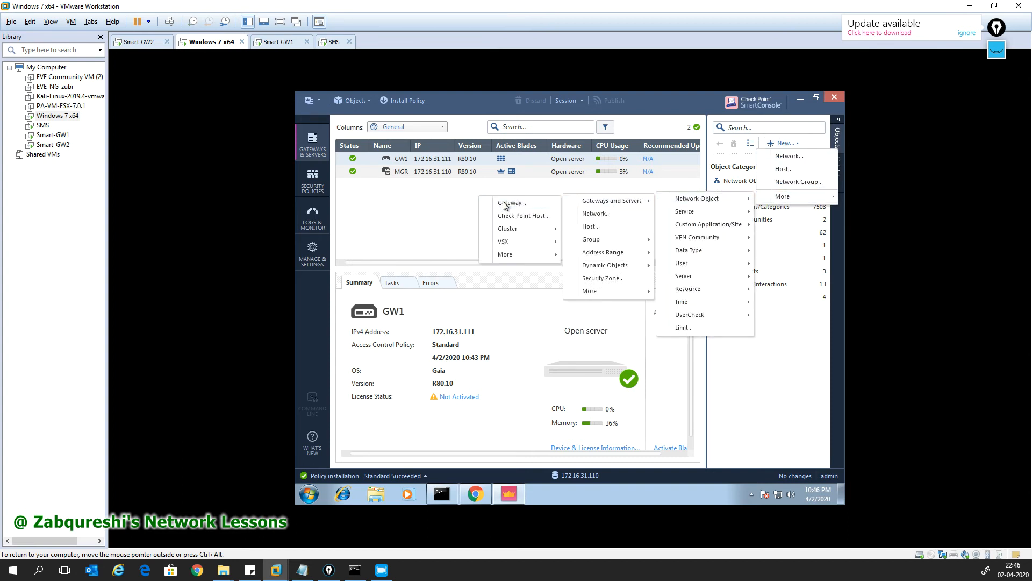
pyautogui.click(504, 204)
pyautogui.click(530, 286)
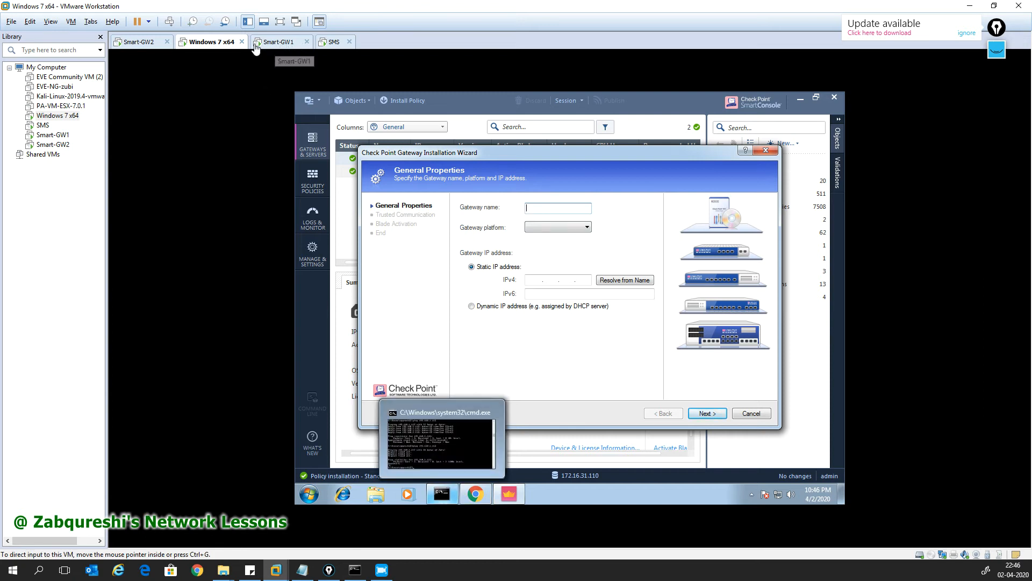
# Step: In the Smart-GW2 console, list all interfaces with 'show interfaces all'
pyautogui.click(139, 41)
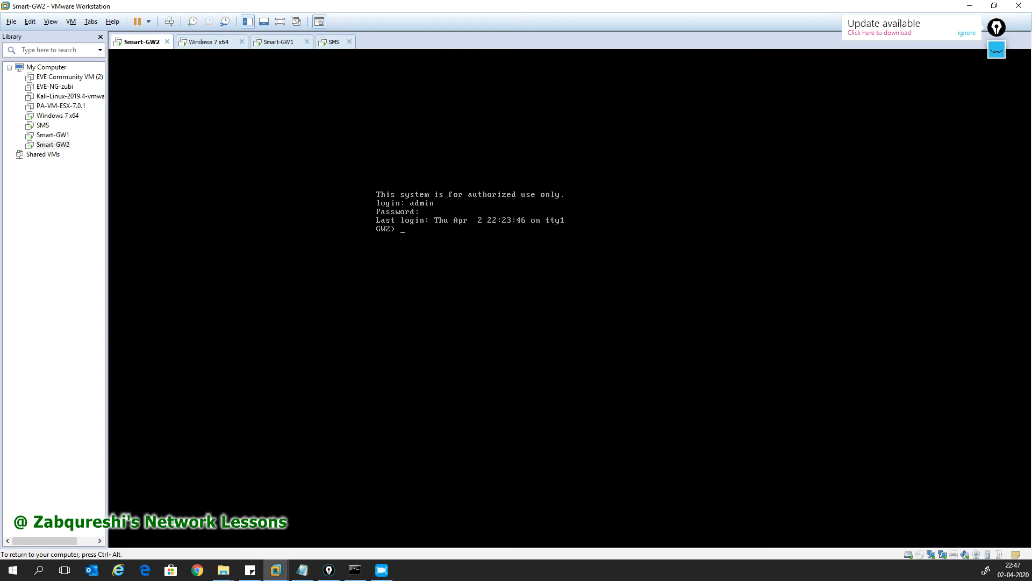
pyautogui.write('show interfaces')
pyautogui.press('Tab')
pyautogui.press('Tab')
pyautogui.press('Return')
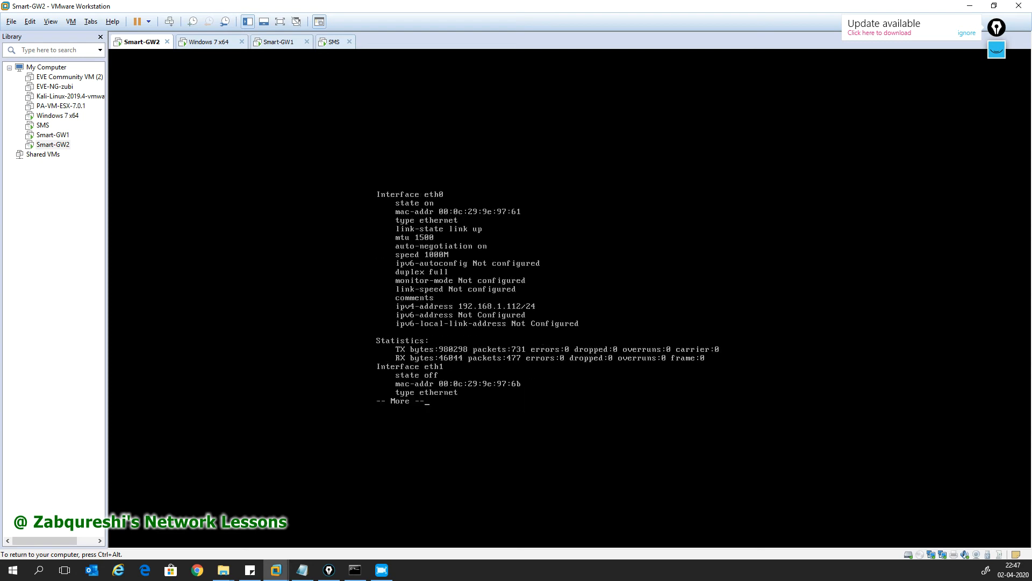
pyautogui.press('space')
pyautogui.press('space')
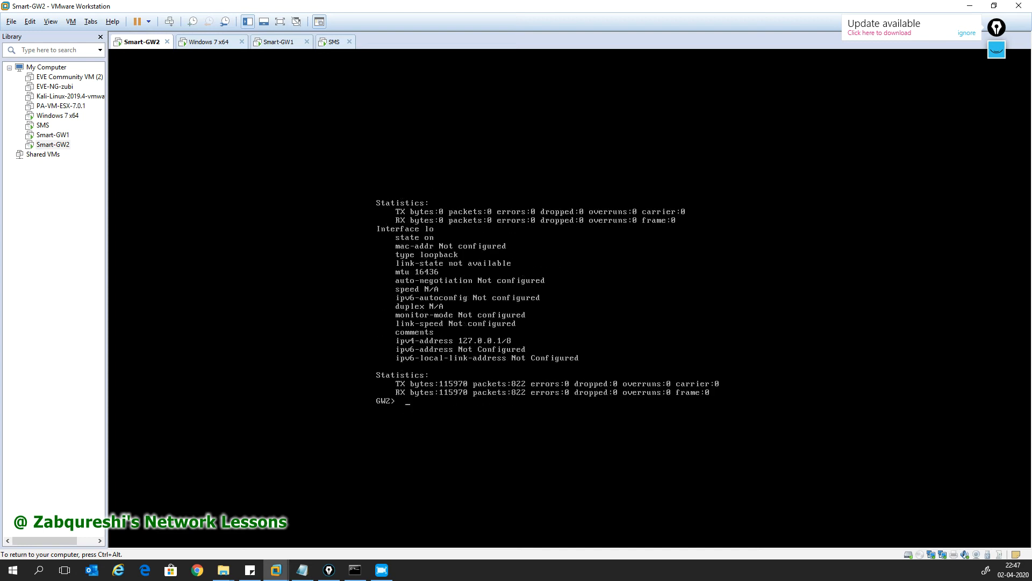
# Step: Run 'show interface eth1' to confirm eth1 is off with no IPv4 address
pyautogui.write('show interf')
pyautogui.press('Tab')
pyautogui.write('erface eth')
pyautogui.press('Tab')
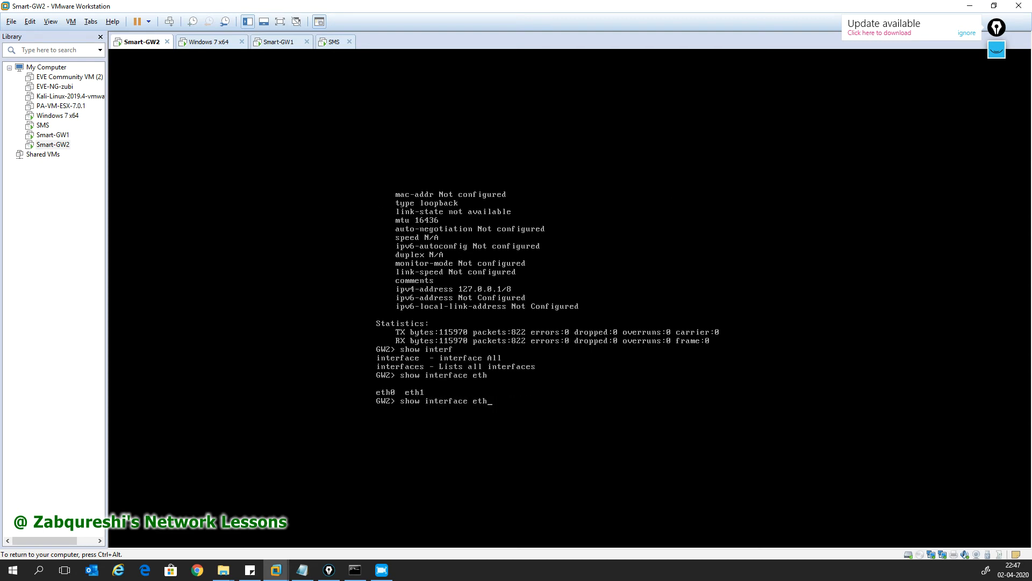
pyautogui.write('1')
pyautogui.press('Return')
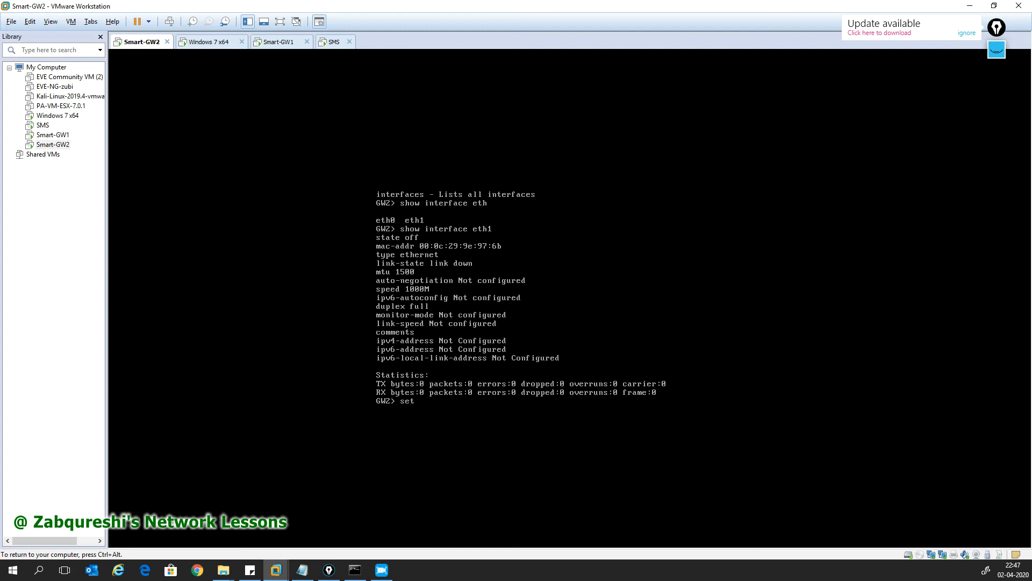
# Step: Assign eth1 the IPv4 address 10.6.0.112 with mask length 24
pyautogui.write('inter')
pyautogui.press('Tab')
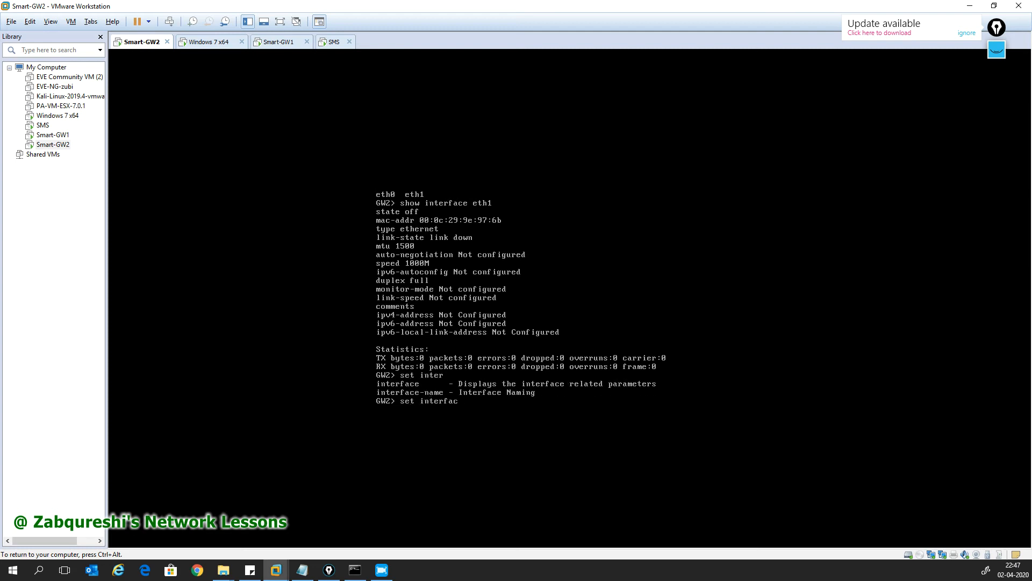
pyautogui.press('space')
pyautogui.press('space')
pyautogui.press('Tab')
pyautogui.write('e eth')
pyautogui.press('Tab')
pyautogui.write('1 ipv')
pyautogui.press('Tab')
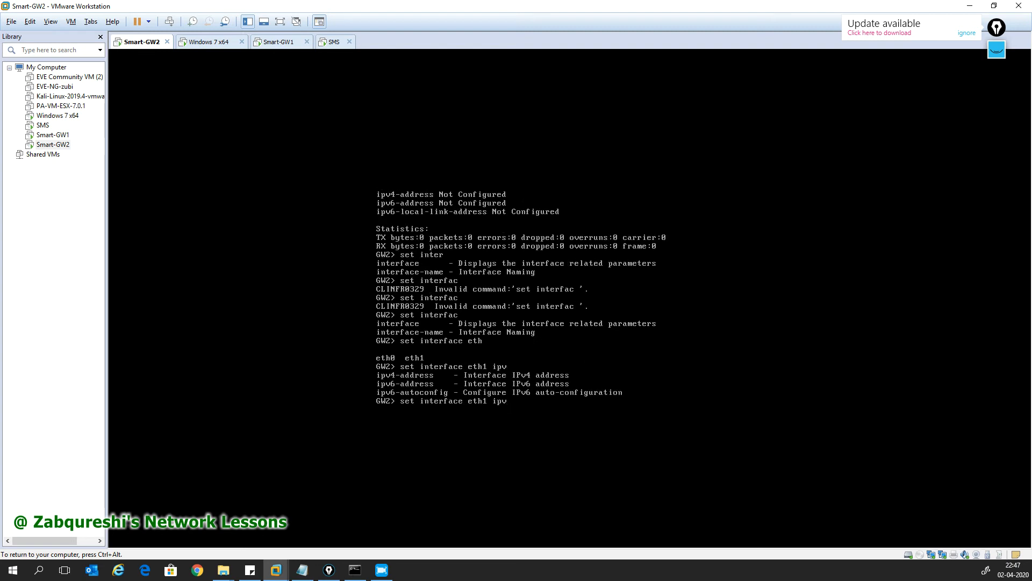
pyautogui.write('4')
pyautogui.press('Tab')
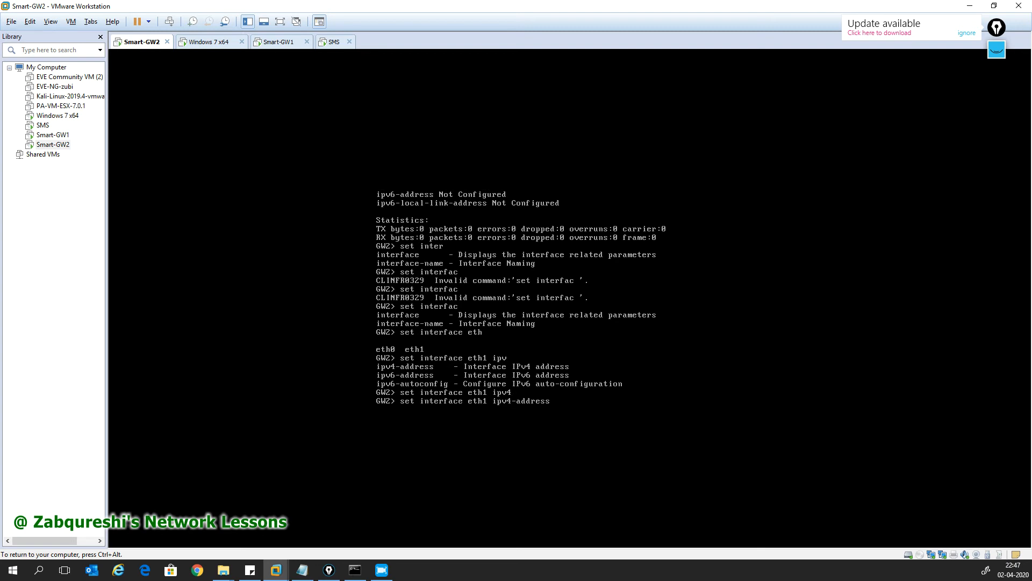
pyautogui.press('Tab')
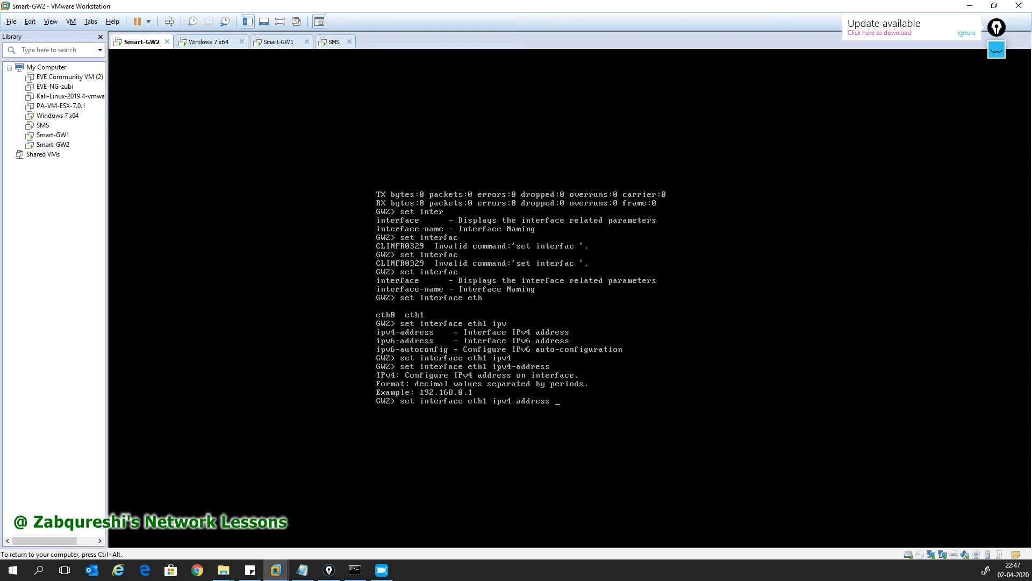
pyautogui.write('0.6.0.112 net')
pyautogui.press('Tab')
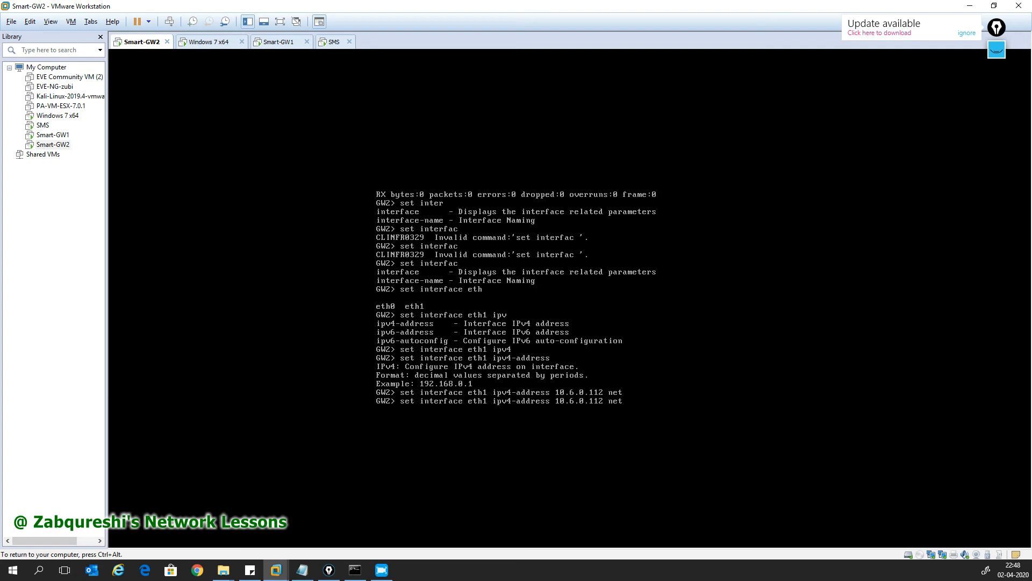
pyautogui.write('n')
pyautogui.press('BackSpace')
pyautogui.write('ma')
pyautogui.press('Tab')
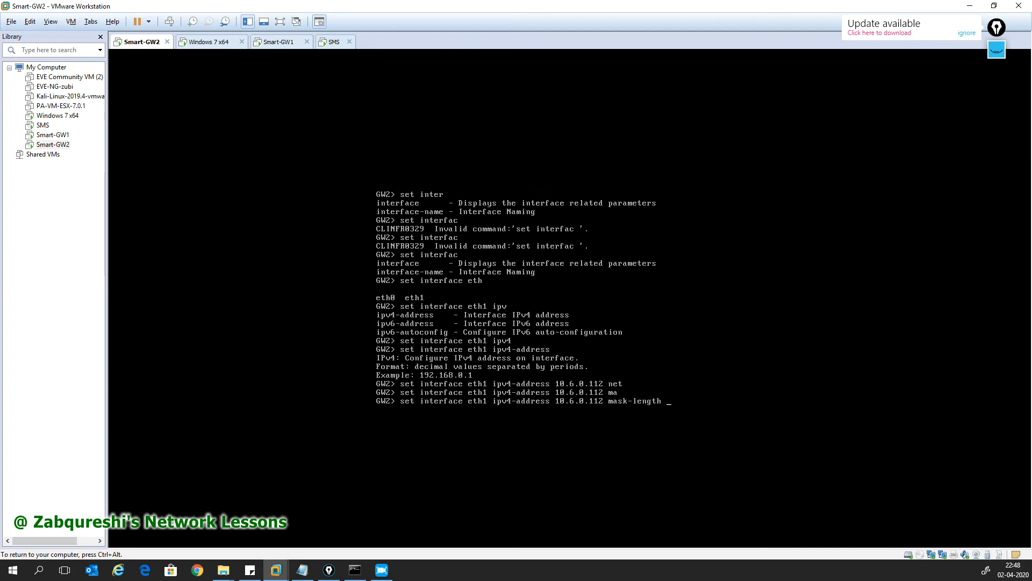
pyautogui.write('24')
pyautogui.press('Return')
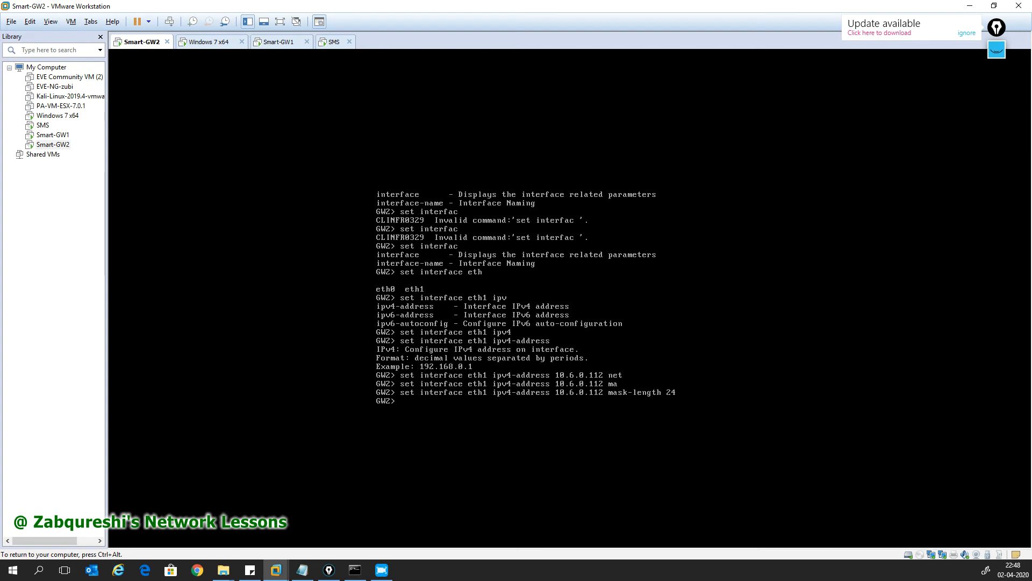
# Step: Run 'show interface eth1' to verify the new address
pyautogui.write('show inter')
pyautogui.press('Tab')
pyautogui.write('e ')
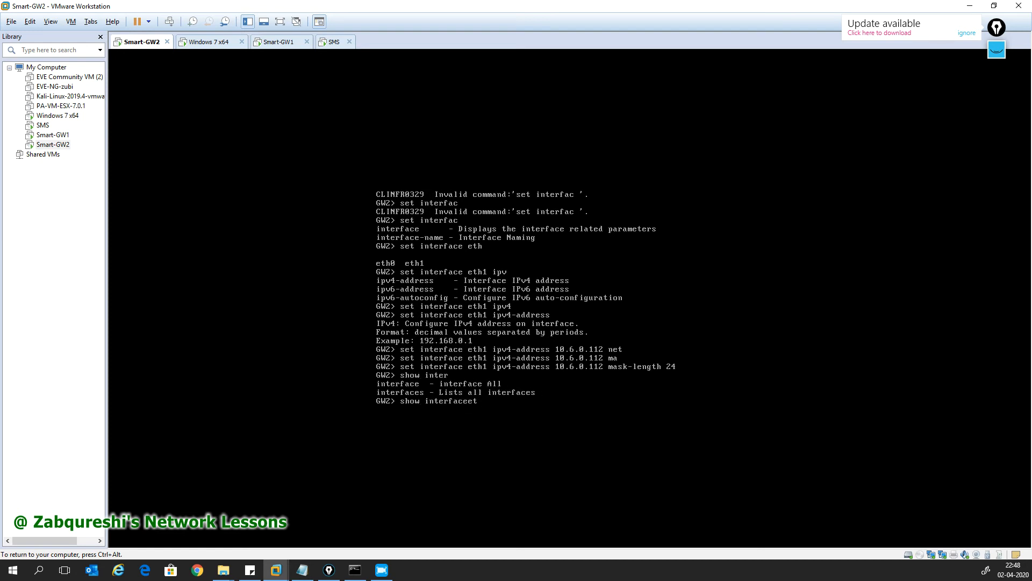
pyautogui.write('eth1')
pyautogui.press('Return')
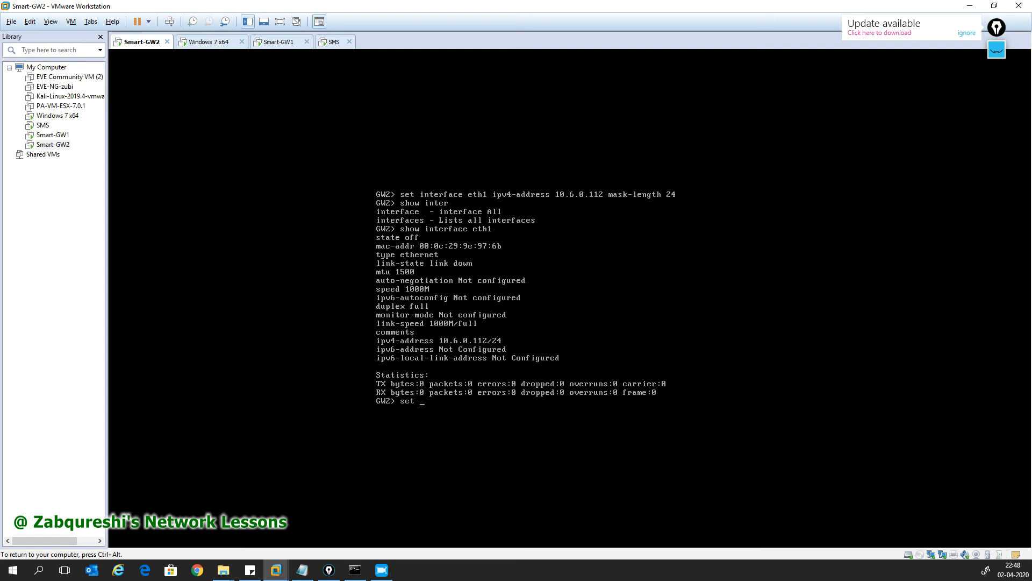
# Step: Set eth1's state to on and save the configuration with 'save config'
pyautogui.write('er')
pyautogui.press('Tab')
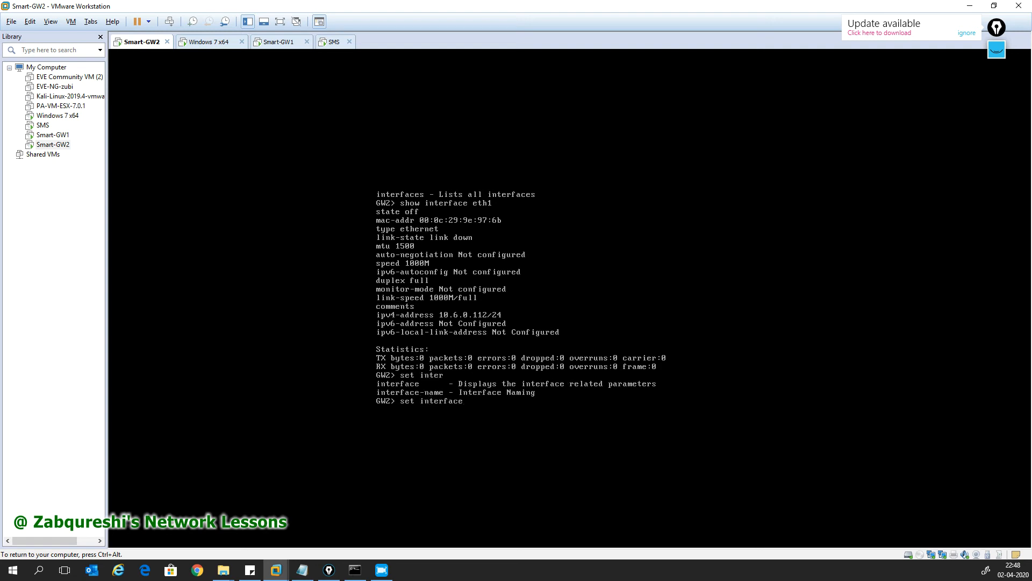
pyautogui.write('eth1 st')
pyautogui.press('Tab')
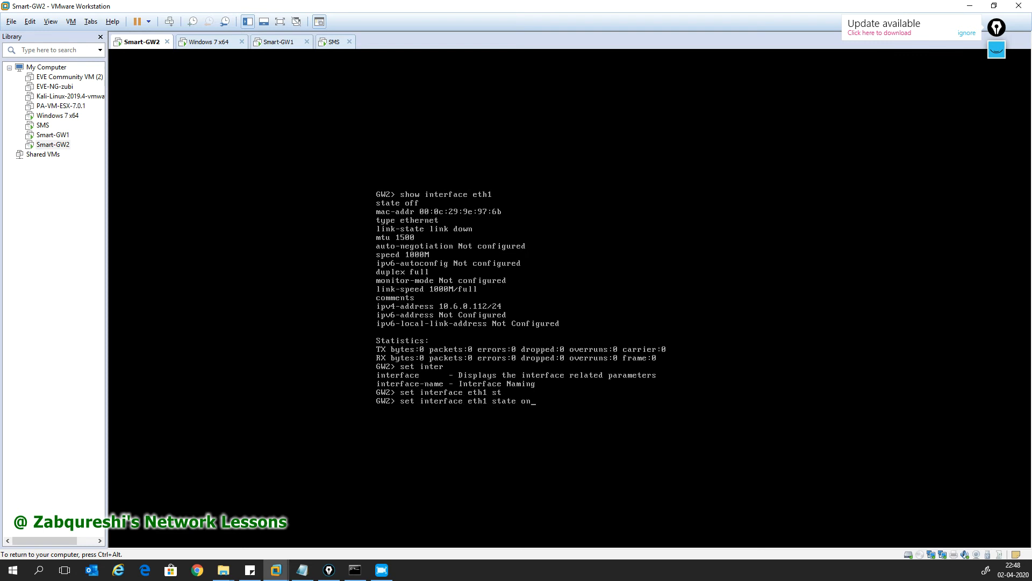
pyautogui.press('Return')
pyautogui.write('save config')
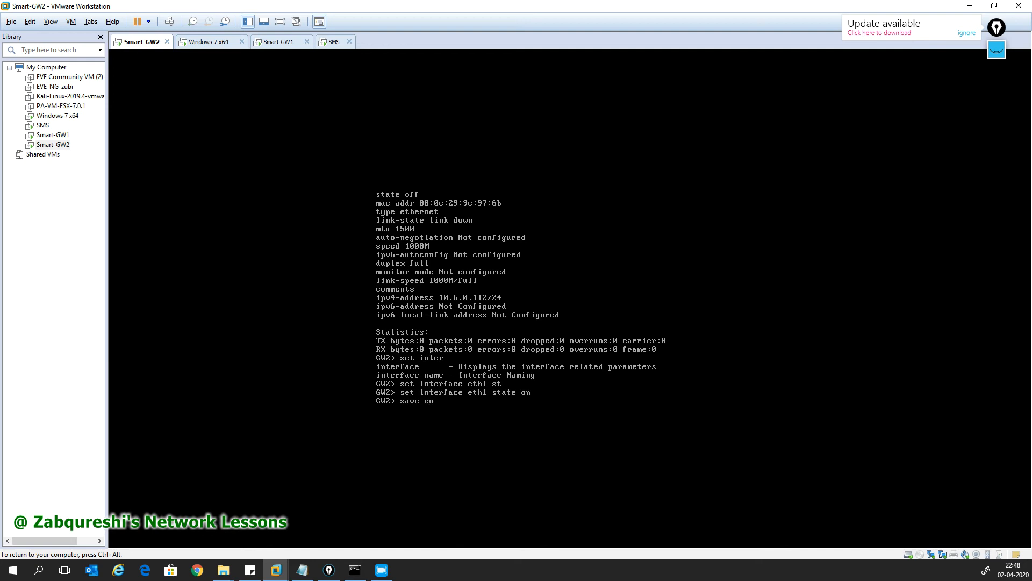
pyautogui.press('Return')
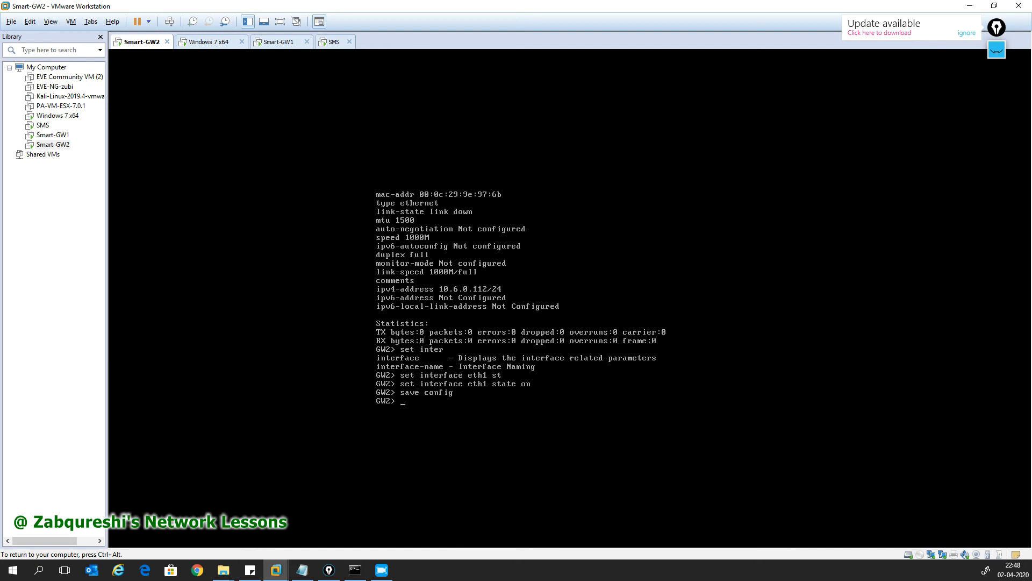
pyautogui.hotkey('ctrl', 'alt')
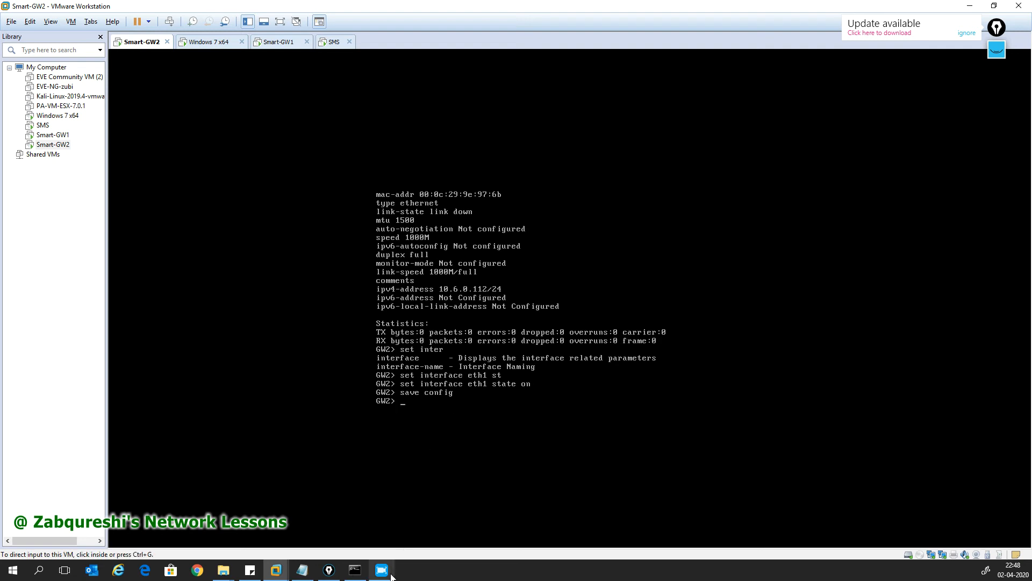
pyautogui.moveTo(392, 576)
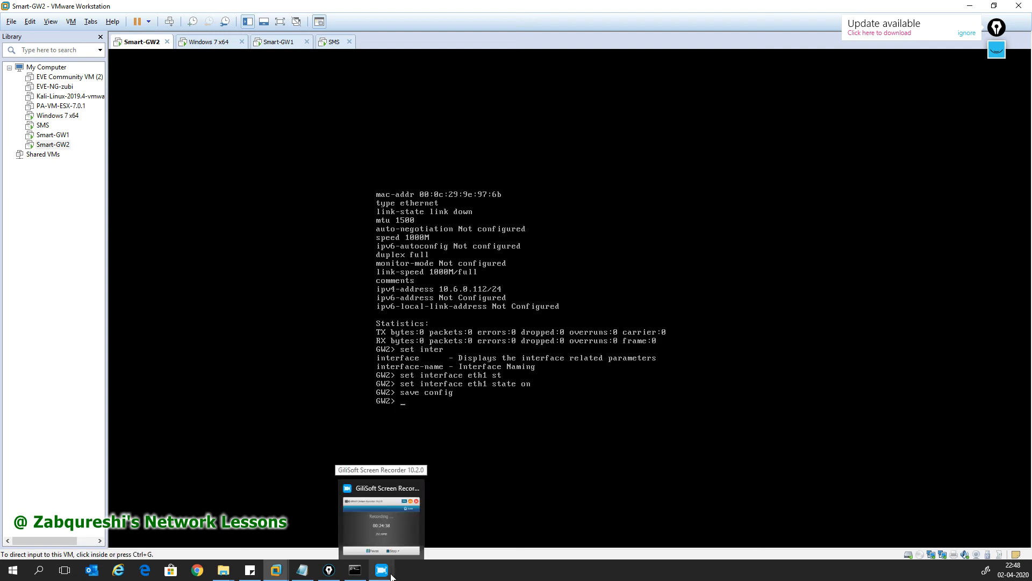
# Step: Define the gateway GW2 as an Open server with IP 192.168.1.112, accepting the duplicate-IP warning
pyautogui.moveTo(303, 571)
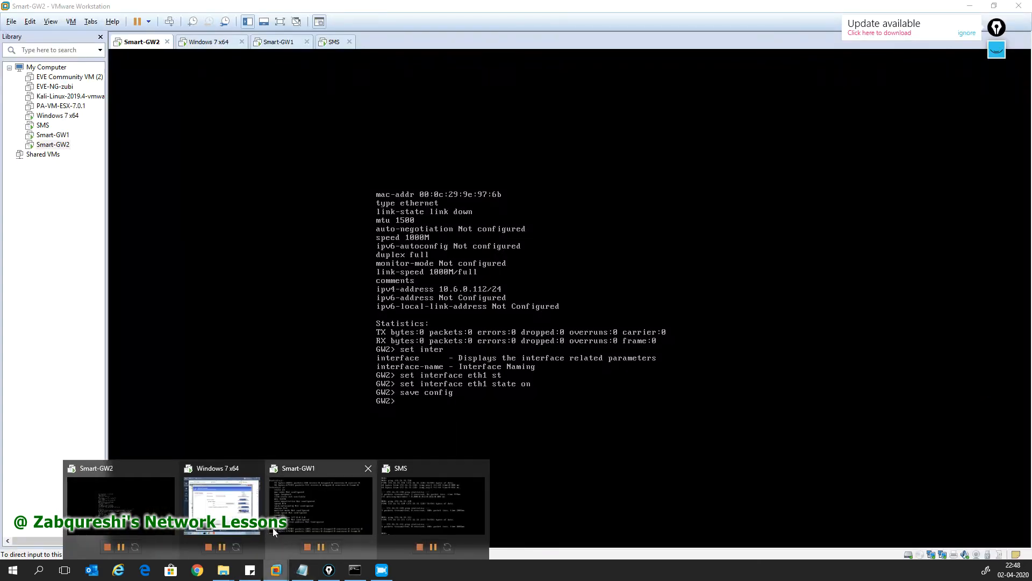
pyautogui.click(231, 526)
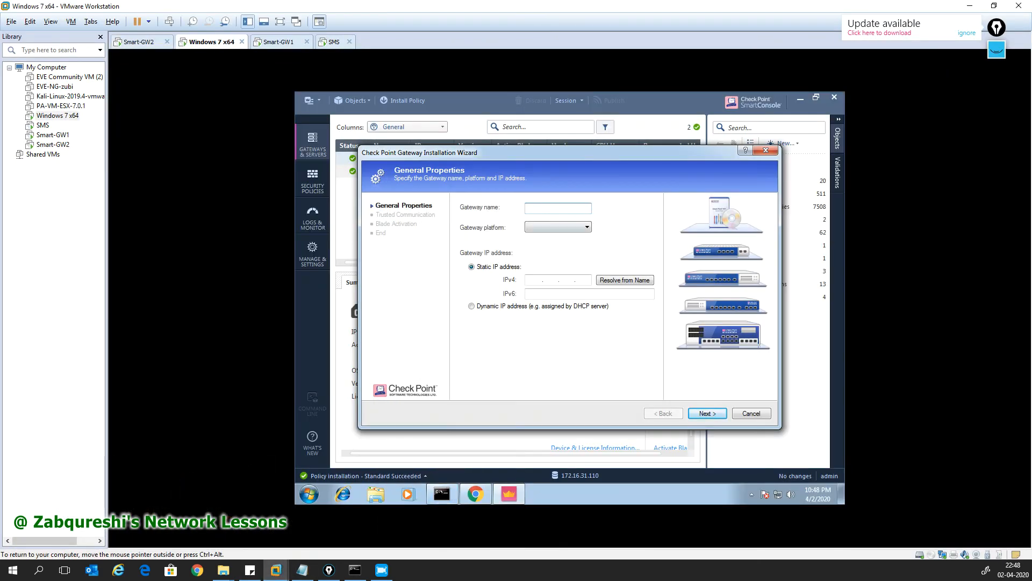
pyautogui.write('GW2')
pyautogui.click(575, 229)
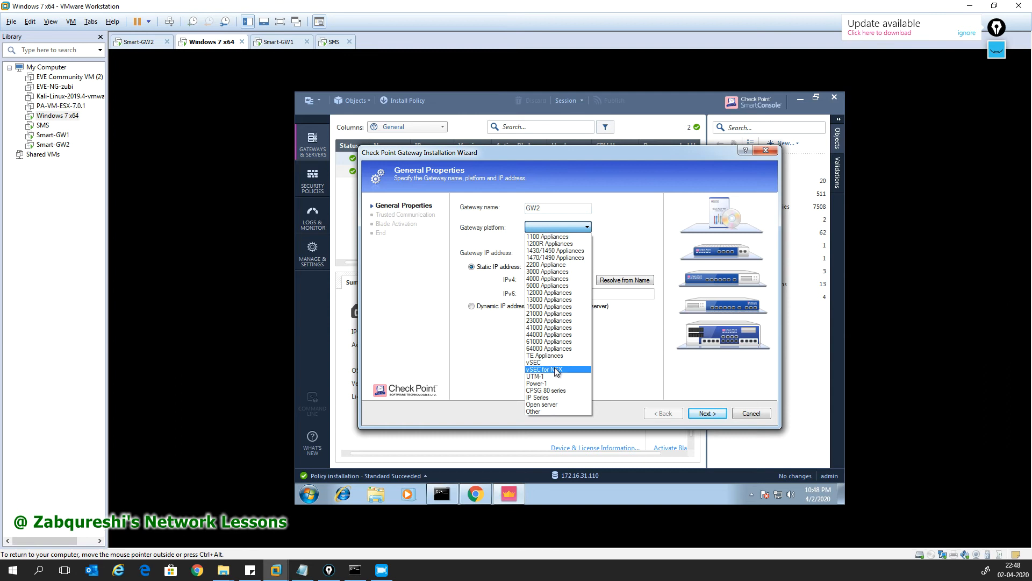
pyautogui.click(543, 405)
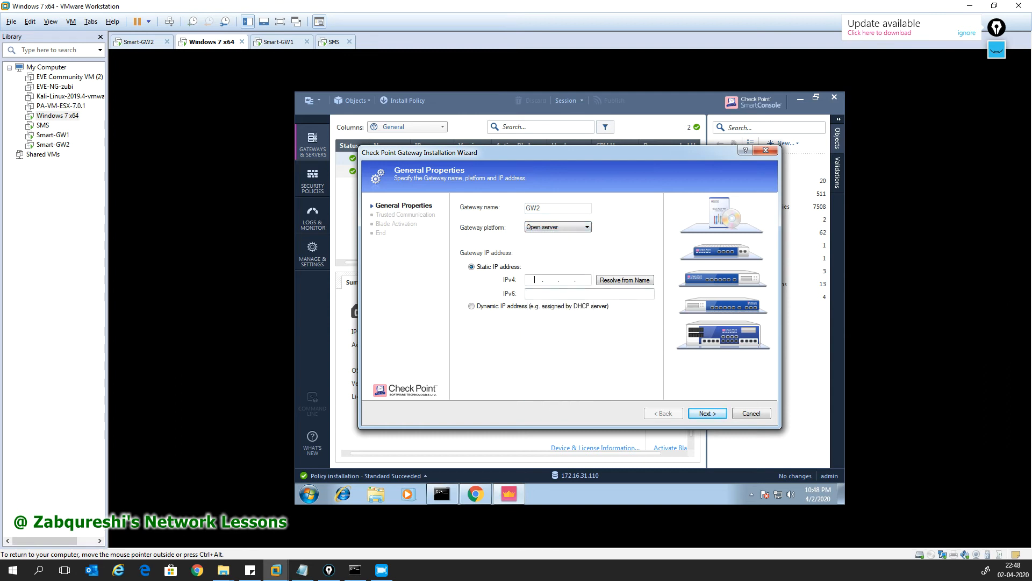
pyautogui.write('192 . 168 . 1 . 112')
pyautogui.click(706, 415)
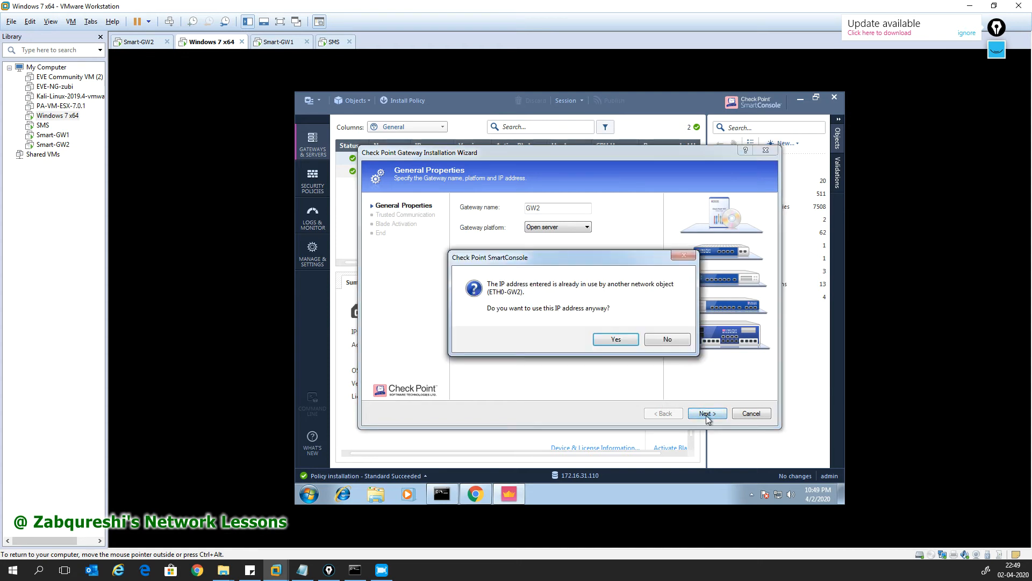
pyautogui.click(594, 340)
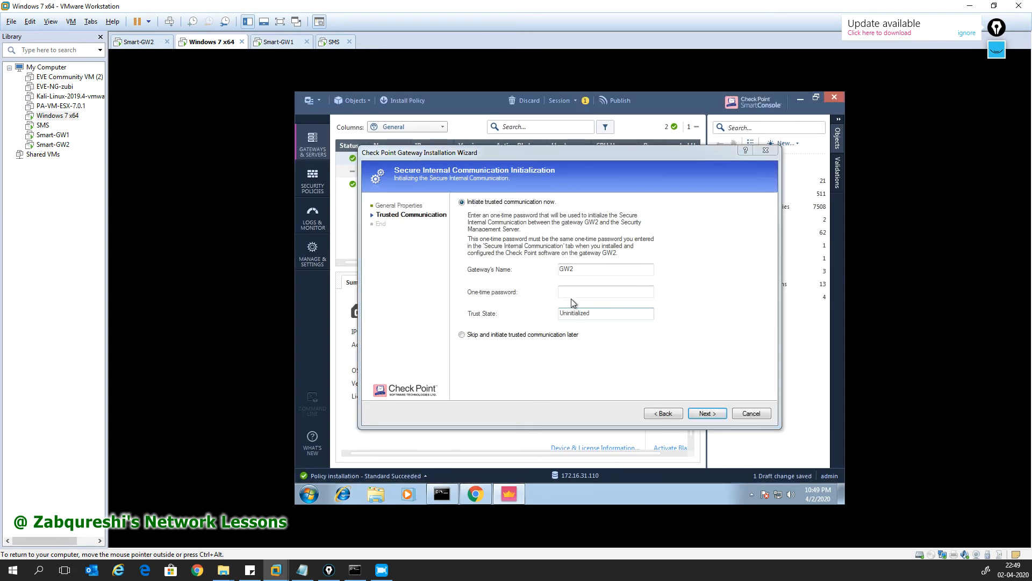
# Step: Enter the one-time password to start SIC trust initialization with GW2
pyautogui.click(576, 294)
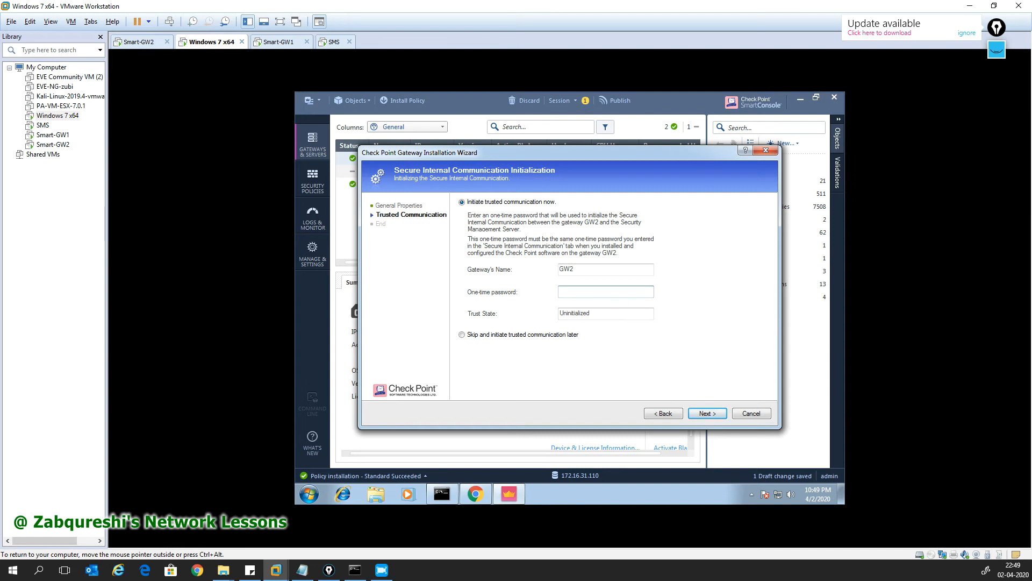
pyautogui.write('•••••••')
pyautogui.press('Return')
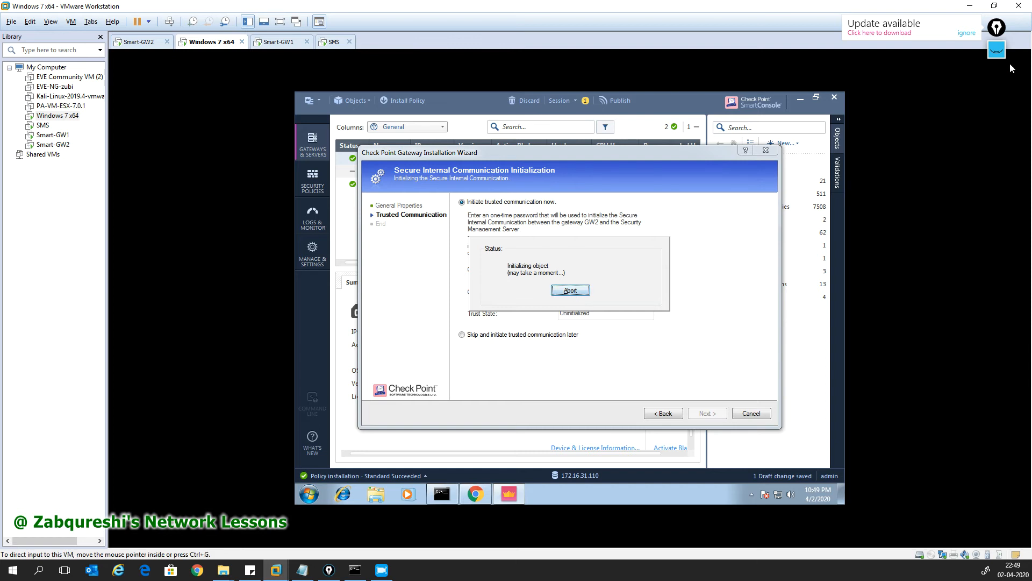
pyautogui.click(997, 49)
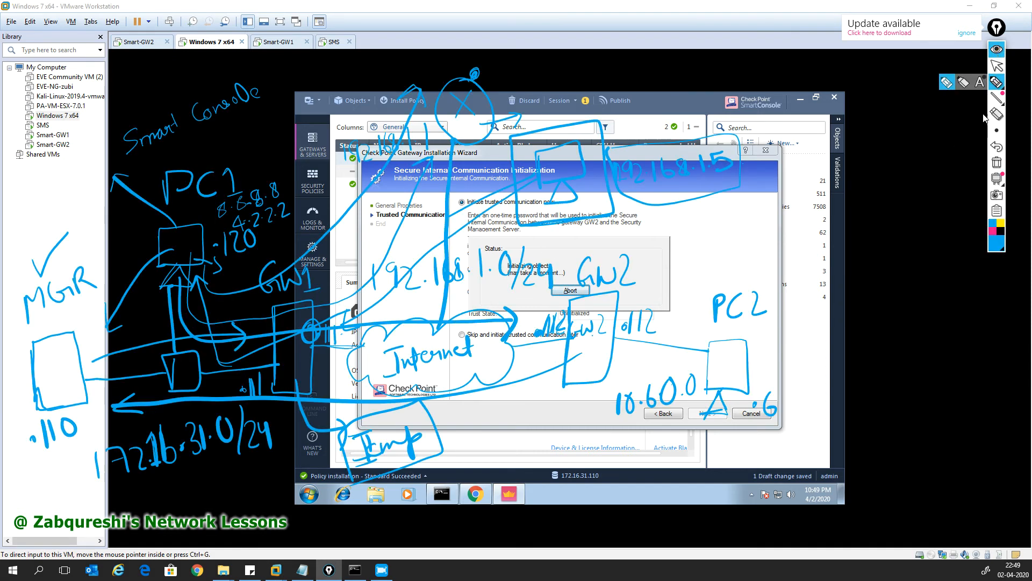
# Step: Bring Notepad to the front with the network diagram annotations shown over it
pyautogui.click(997, 50)
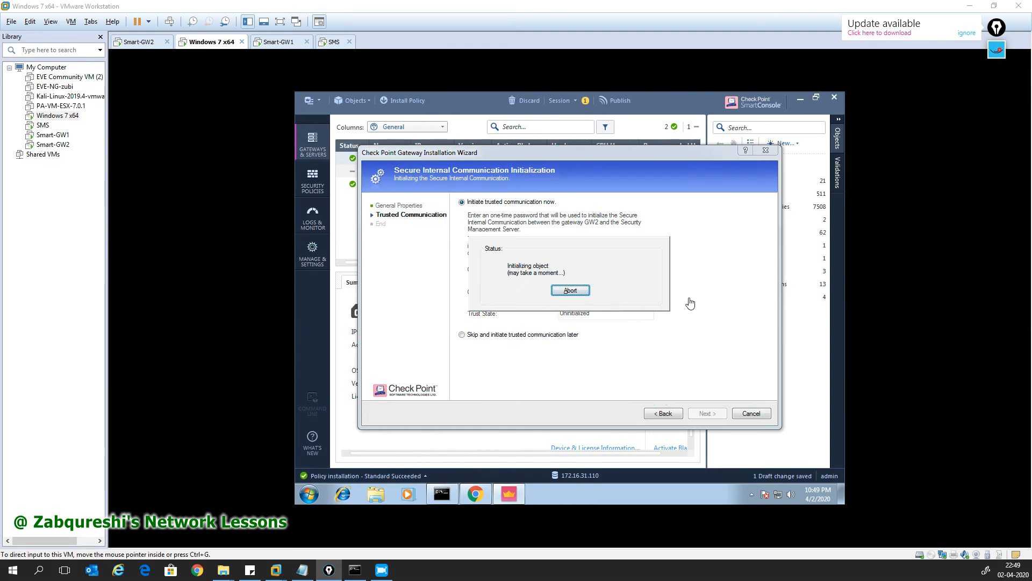
pyautogui.click(302, 570)
pyautogui.click(997, 49)
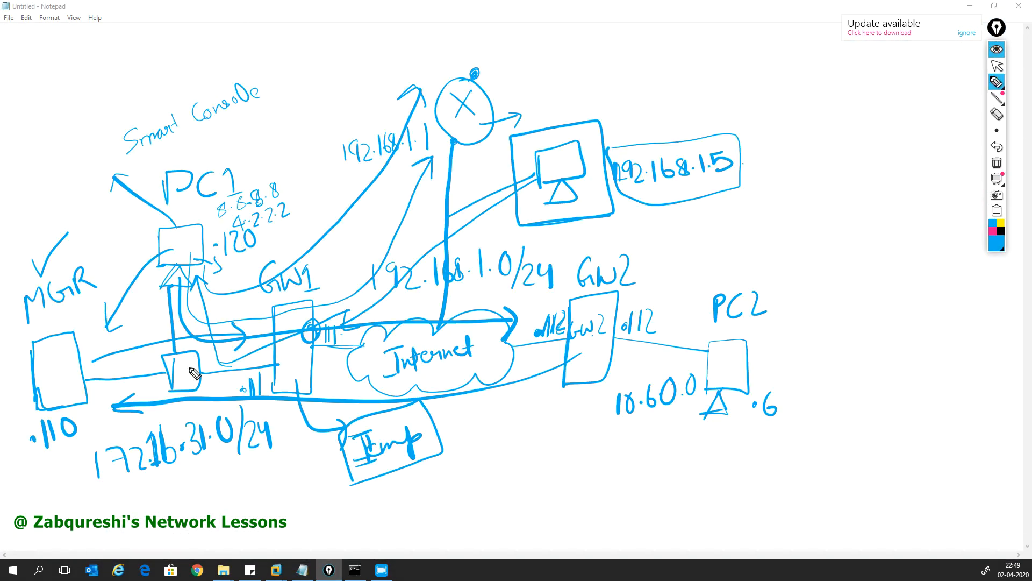
# Step: Sketch the SIC path from MGR to GW2 and a box around GW1, then hide the ink
pyautogui.moveTo(90, 392); pyautogui.dragTo(250, 393)
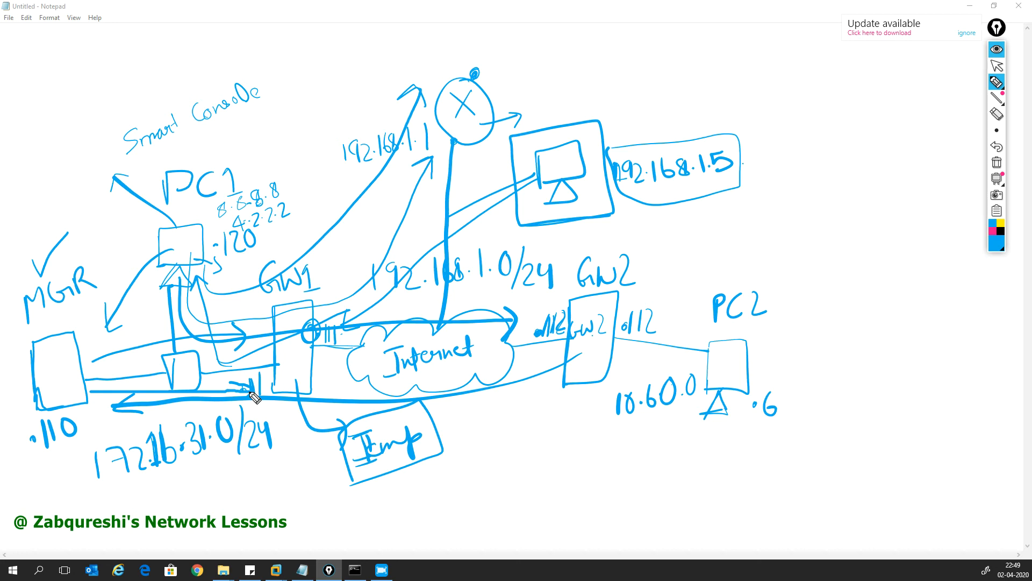
pyautogui.moveTo(164, 477)
pyautogui.mouseDown()
pyautogui.moveTo(181, 490)
pyautogui.moveTo(174, 497)
pyautogui.moveTo(177, 474)
pyautogui.moveTo(194, 487)
pyautogui.moveTo(200, 471)
pyautogui.moveTo(209, 486)
pyautogui.moveTo(215, 464)
pyautogui.mouseUp()
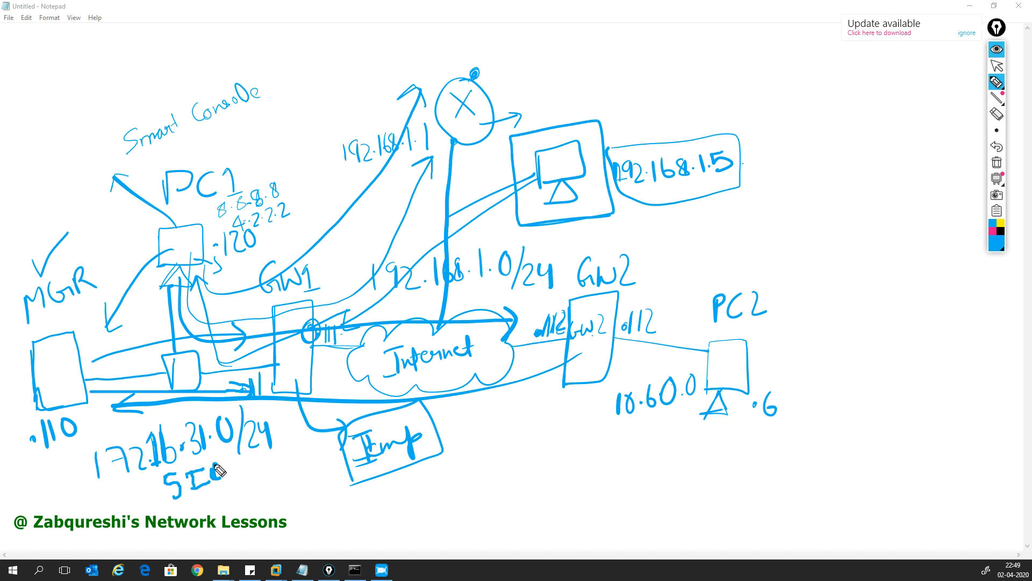
pyautogui.moveTo(79, 448)
pyautogui.mouseDown()
pyautogui.moveTo(279, 517)
pyautogui.moveTo(276, 483)
pyautogui.moveTo(284, 492)
pyautogui.mouseUp()
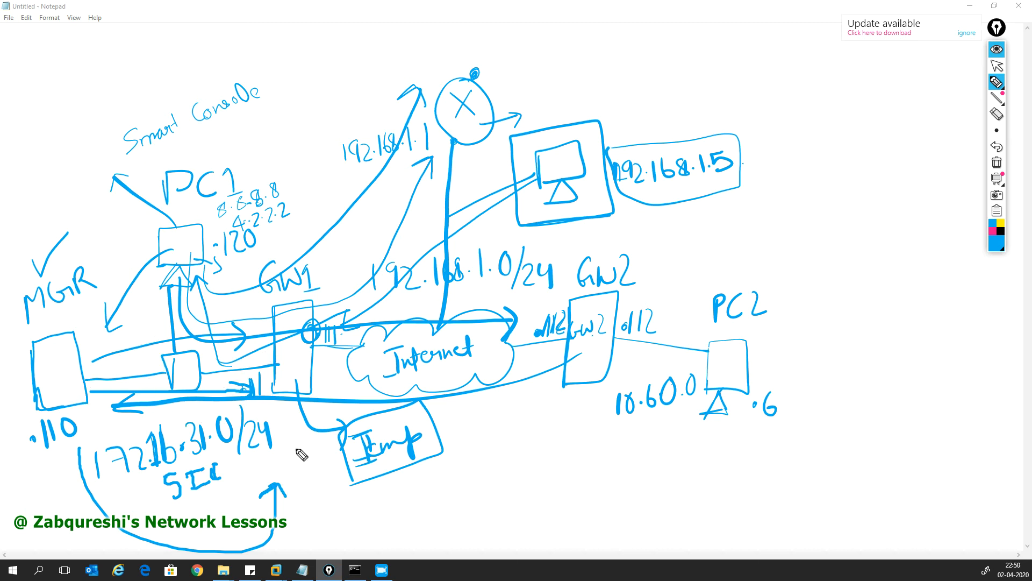
pyautogui.moveTo(87, 420)
pyautogui.mouseDown()
pyautogui.moveTo(129, 450)
pyautogui.moveTo(473, 486)
pyautogui.moveTo(555, 429)
pyautogui.moveTo(558, 449)
pyautogui.mouseUp()
pyautogui.moveTo(336, 304)
pyautogui.mouseDown()
pyautogui.moveTo(332, 408)
pyautogui.moveTo(283, 417)
pyautogui.moveTo(275, 317)
pyautogui.moveTo(334, 308)
pyautogui.mouseUp()
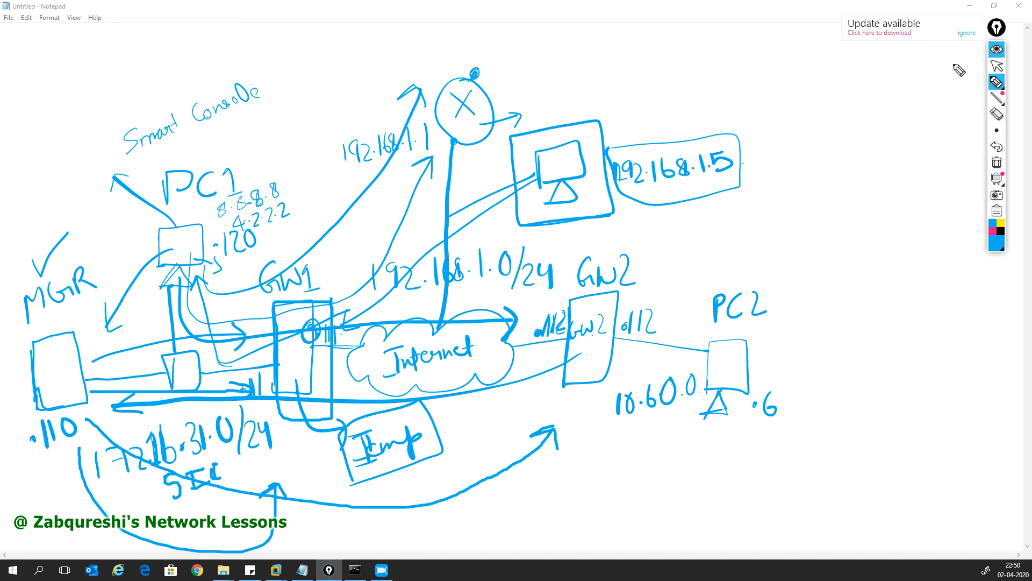
pyautogui.click(993, 54)
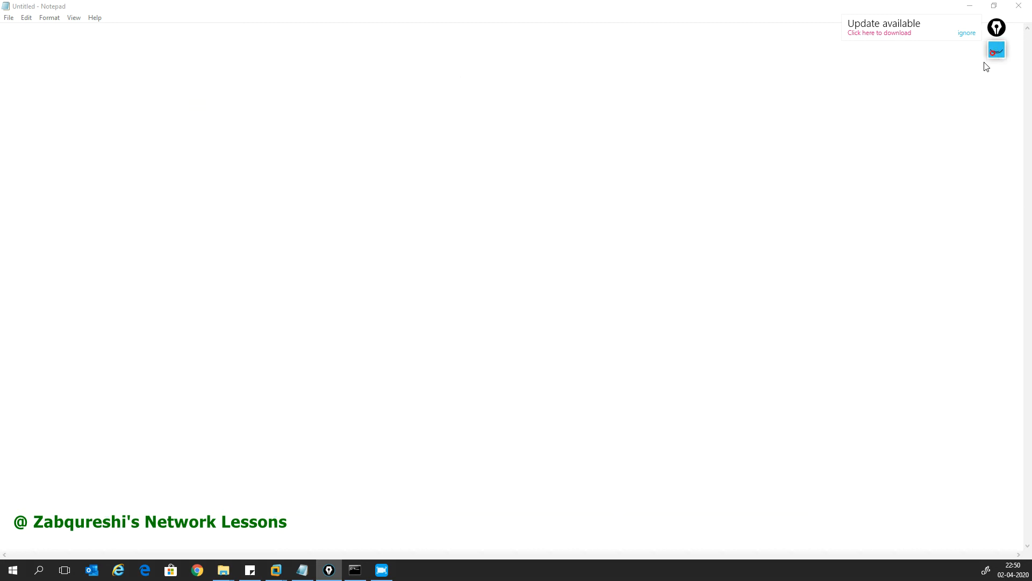
# Step: Dismiss the SIC failure error, cancel the GW2 wizard, and open the Security Policies rules
pyautogui.click(977, 10)
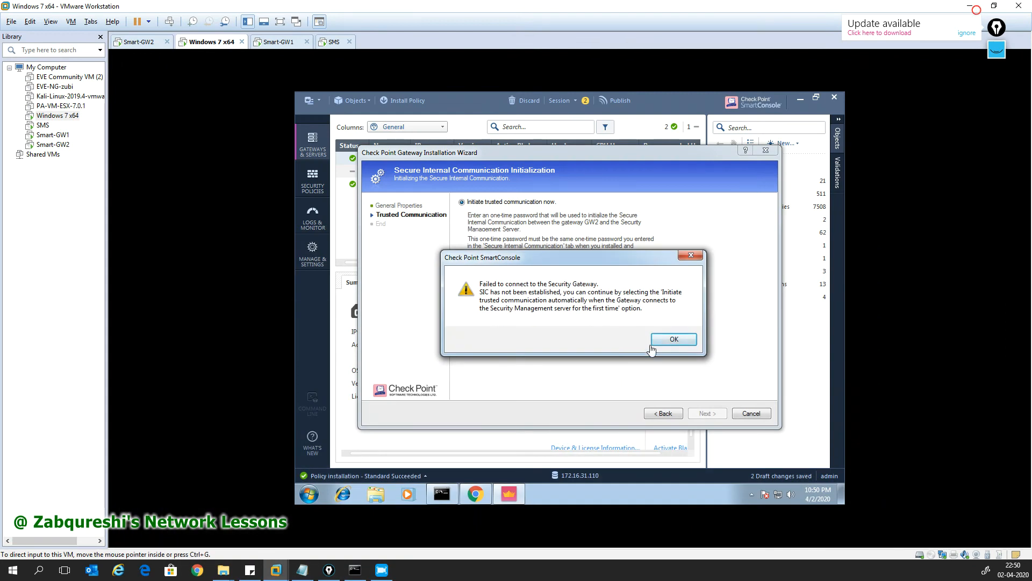
pyautogui.click(672, 340)
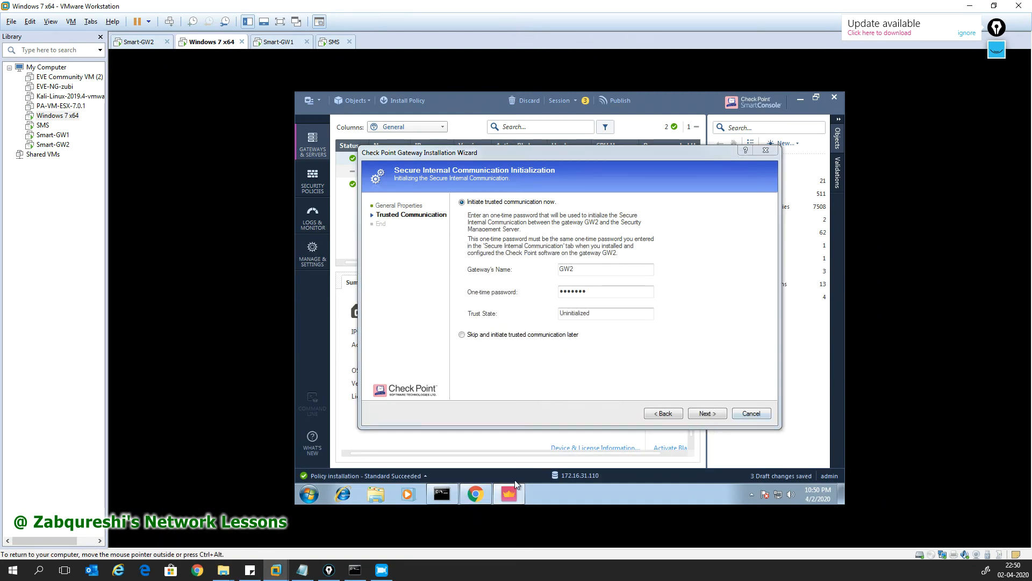
pyautogui.click(752, 414)
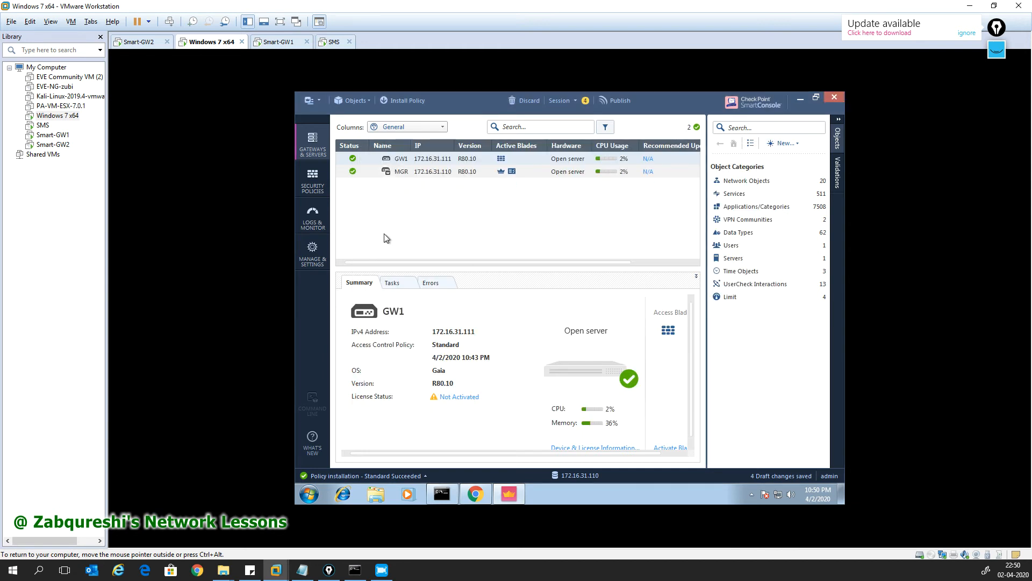
pyautogui.click(318, 180)
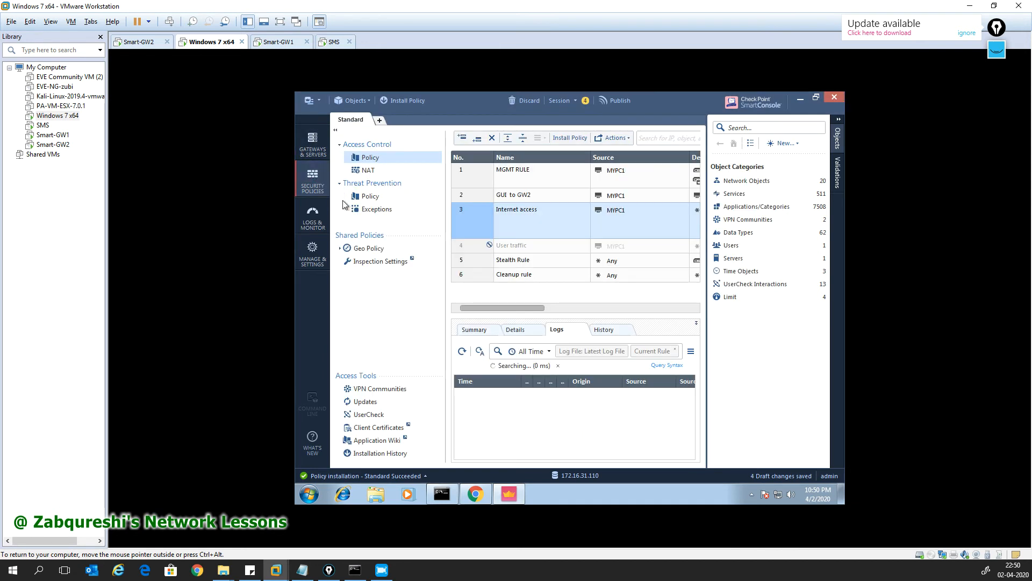
# Step: Widen the logs and open GW1's Cleanup-rule drop of FW1_ica_push traffic to 192.168.1.112
pyautogui.click(467, 276)
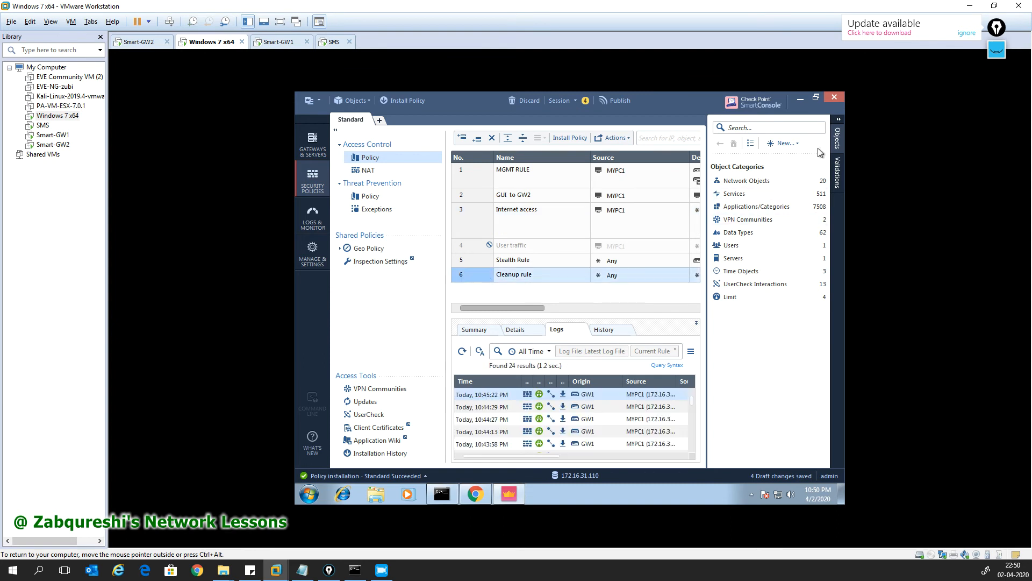
pyautogui.click(837, 140)
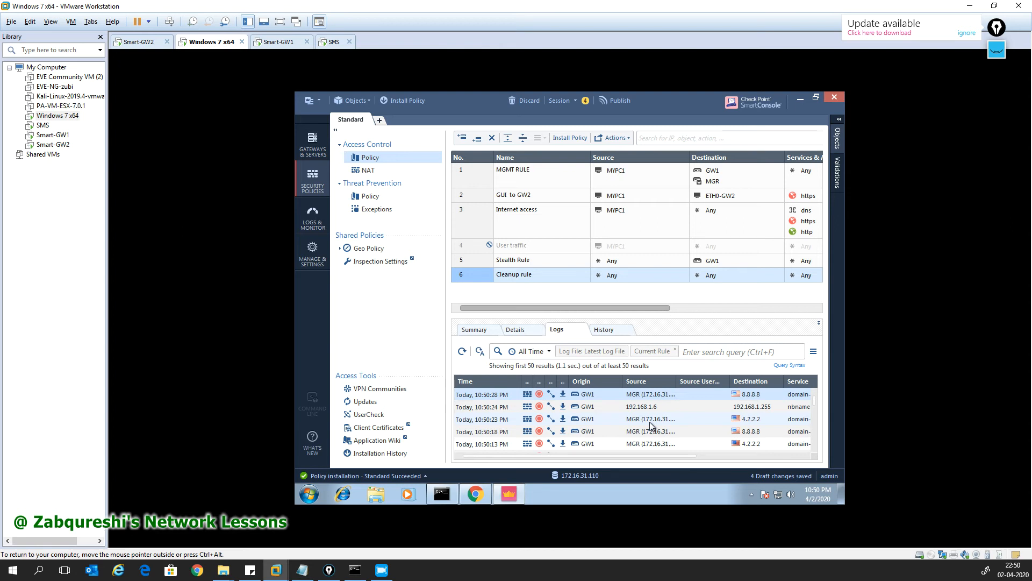
pyautogui.scroll(-1, 651, 425)
pyautogui.scroll(-1, 651, 425)
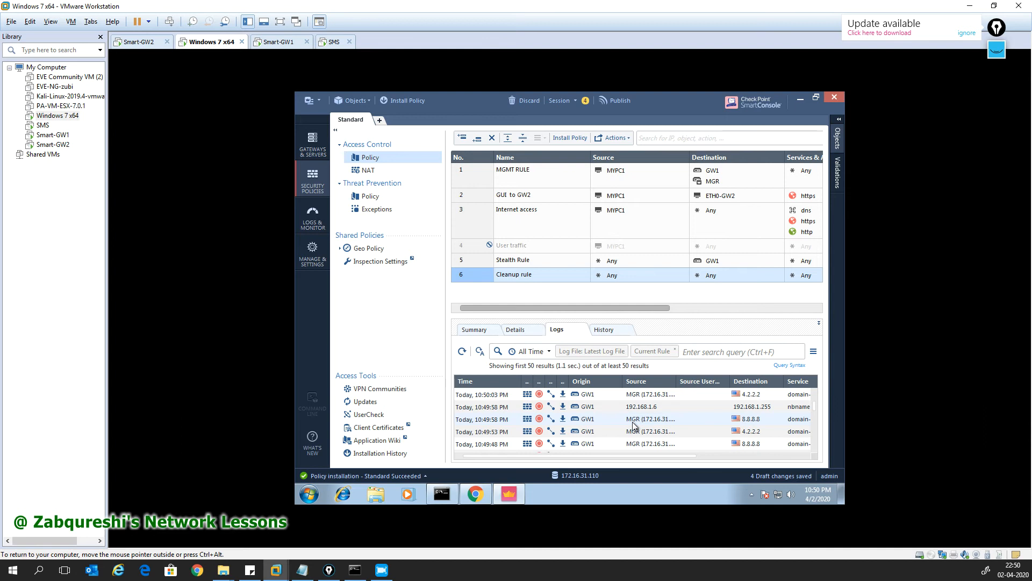
pyautogui.scroll(-3, 643, 421)
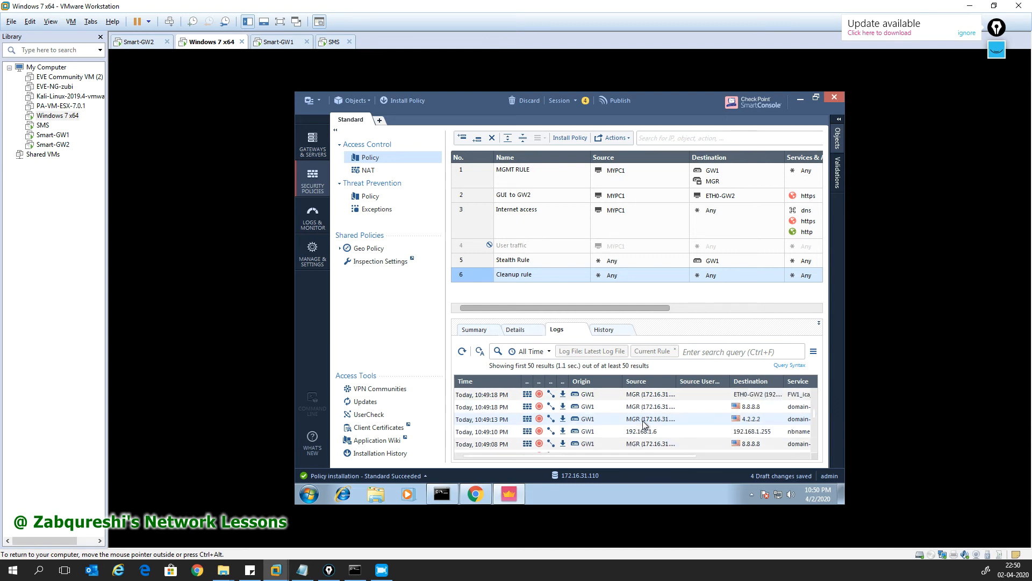
pyautogui.scroll(2, 643, 420)
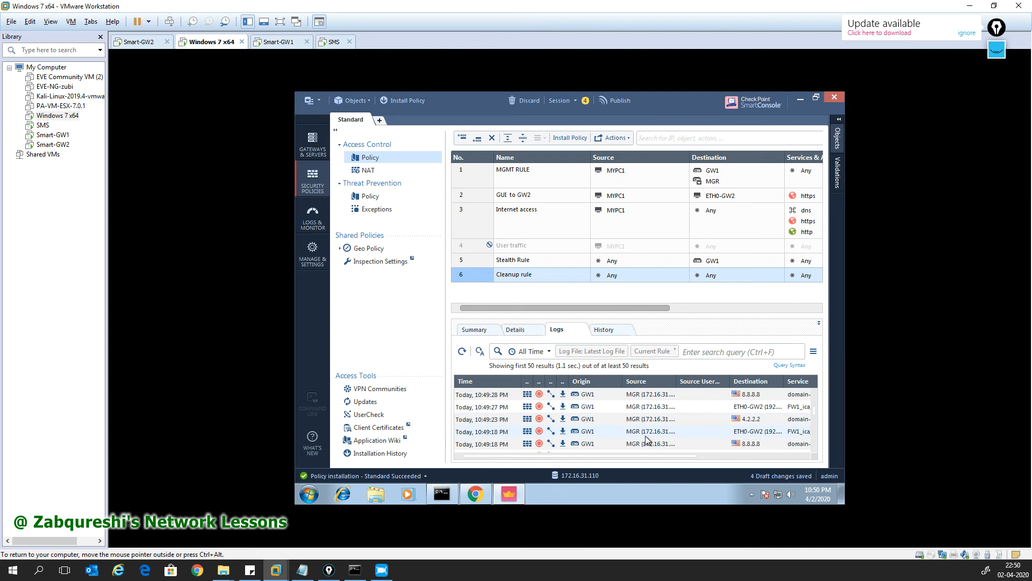
pyautogui.doubleClick(652, 412)
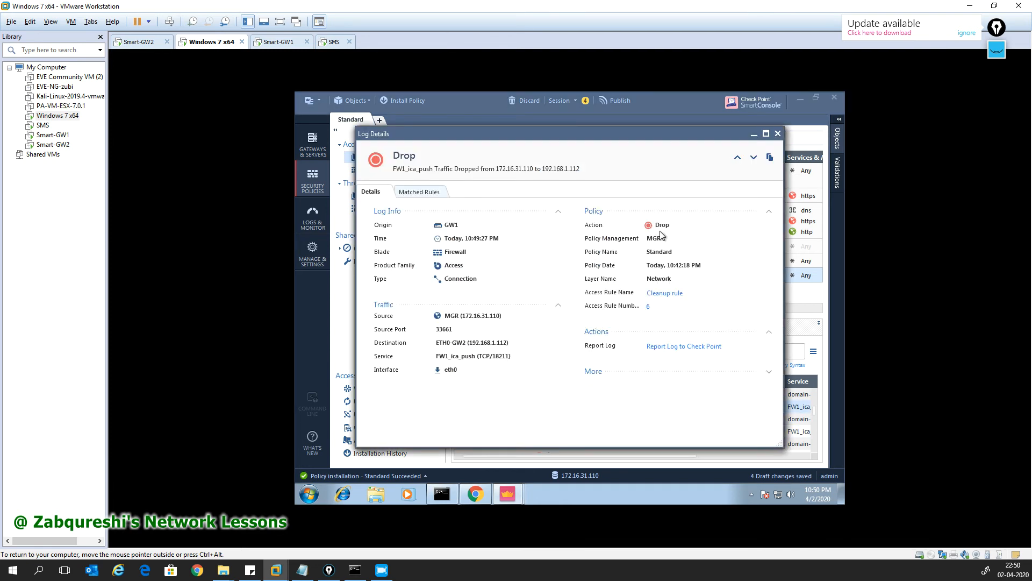
pyautogui.moveTo(512, 356); pyautogui.dragTo(435, 356)
pyautogui.click(778, 134)
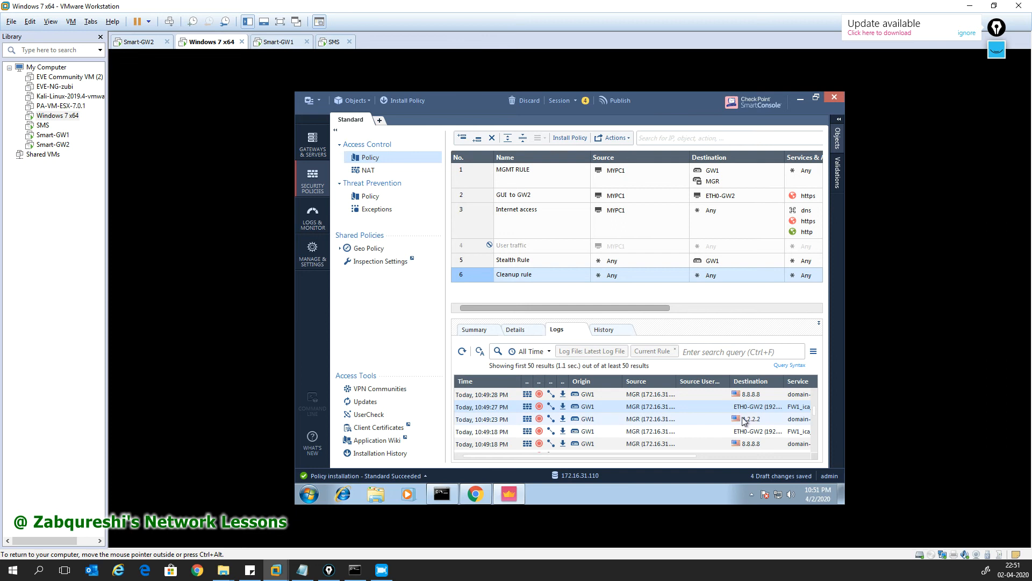
pyautogui.doubleClick(652, 433)
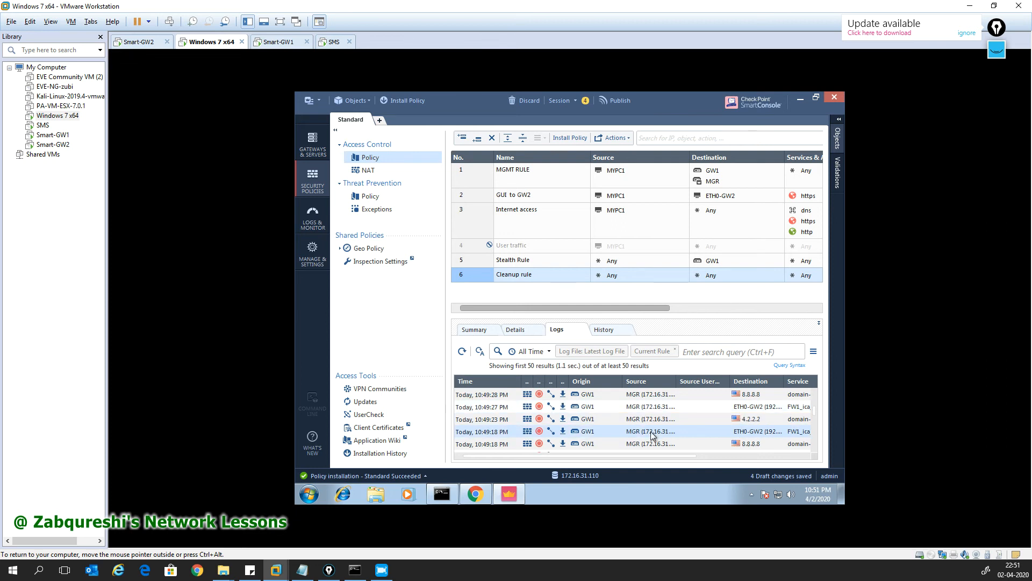
pyautogui.moveTo(511, 356); pyautogui.dragTo(435, 358)
pyautogui.click(778, 136)
pyautogui.click(815, 450)
pyautogui.click(814, 450)
pyautogui.click(815, 451)
pyautogui.click(815, 451)
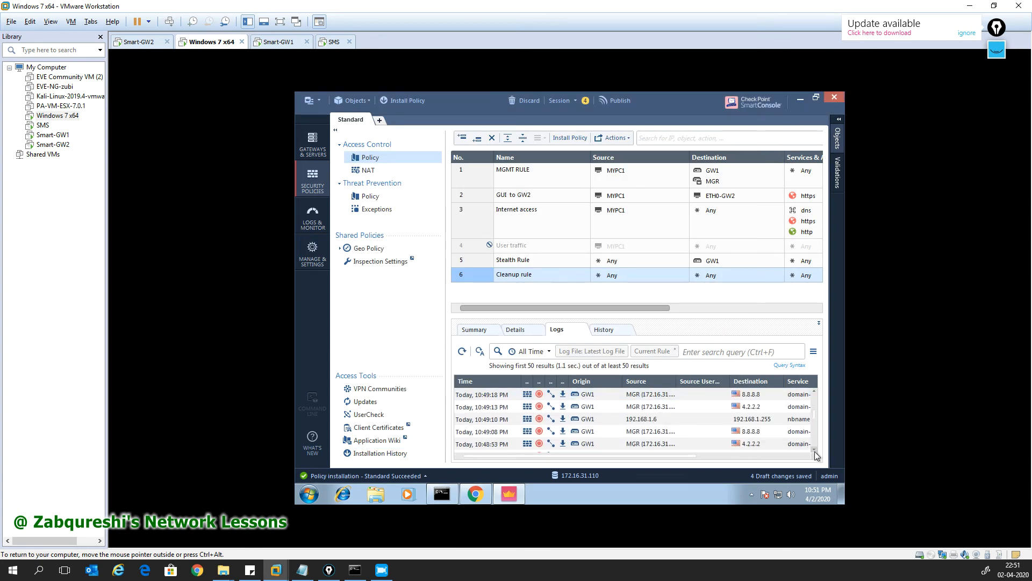
pyautogui.click(815, 451)
pyautogui.click(815, 451)
pyautogui.click(815, 451)
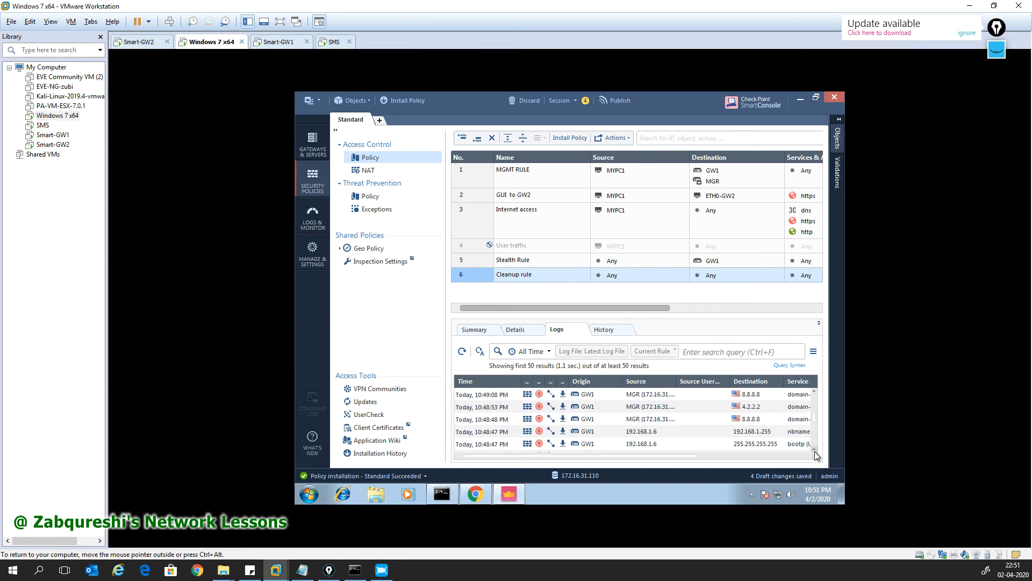
pyautogui.click(814, 451)
pyautogui.click(814, 451)
pyautogui.click(815, 450)
pyautogui.click(814, 450)
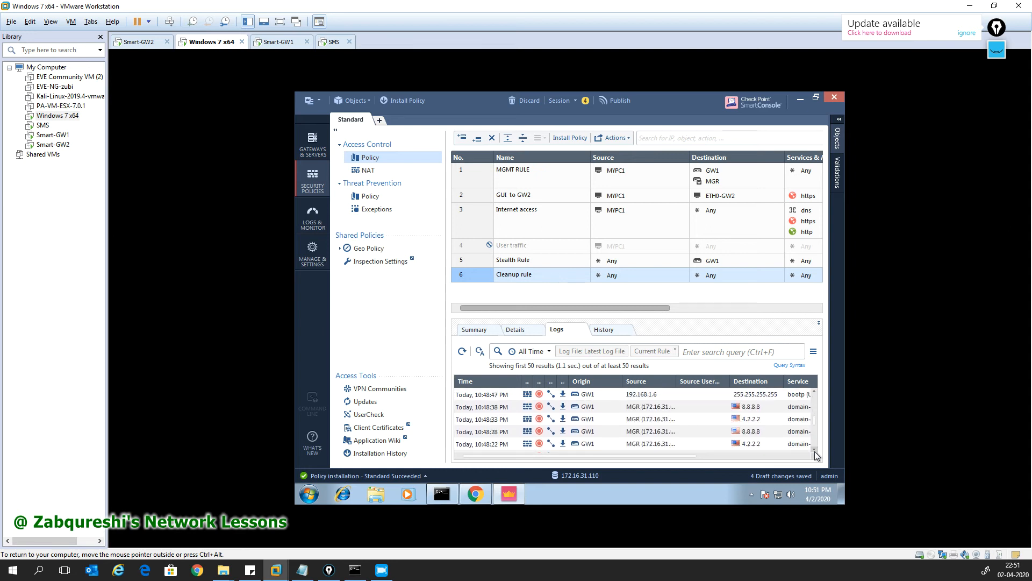
pyautogui.click(815, 451)
pyautogui.click(814, 450)
pyautogui.click(815, 451)
pyautogui.click(815, 450)
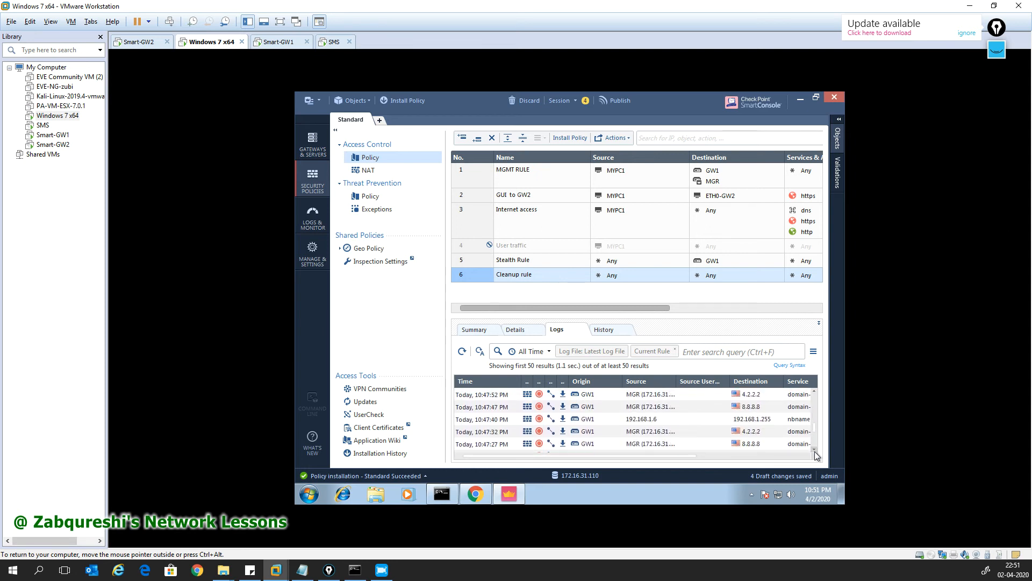
pyautogui.moveTo(814, 401); pyautogui.dragTo(814, 403)
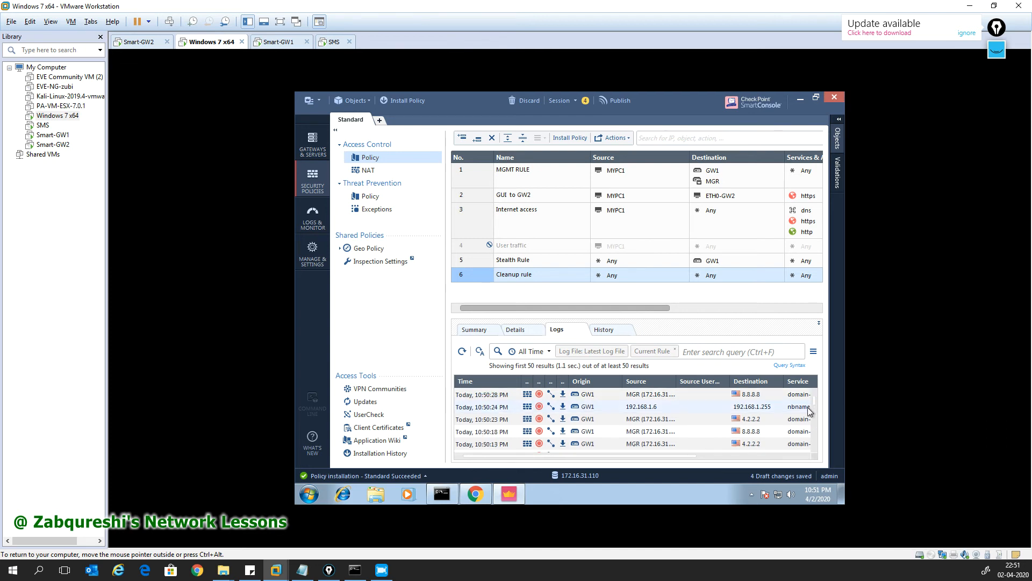
pyautogui.click(814, 451)
pyautogui.click(814, 450)
pyautogui.click(814, 451)
pyautogui.click(814, 451)
pyautogui.click(815, 451)
pyautogui.click(815, 451)
pyautogui.click(686, 429)
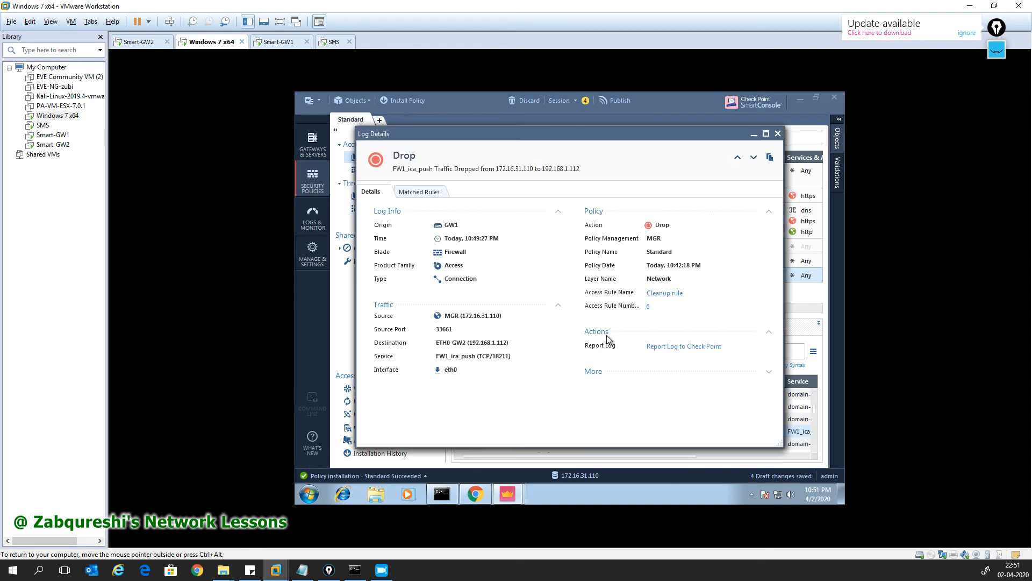
pyautogui.moveTo(511, 356); pyautogui.dragTo(434, 356)
pyautogui.click(419, 192)
pyautogui.click(382, 197)
pyautogui.click(778, 133)
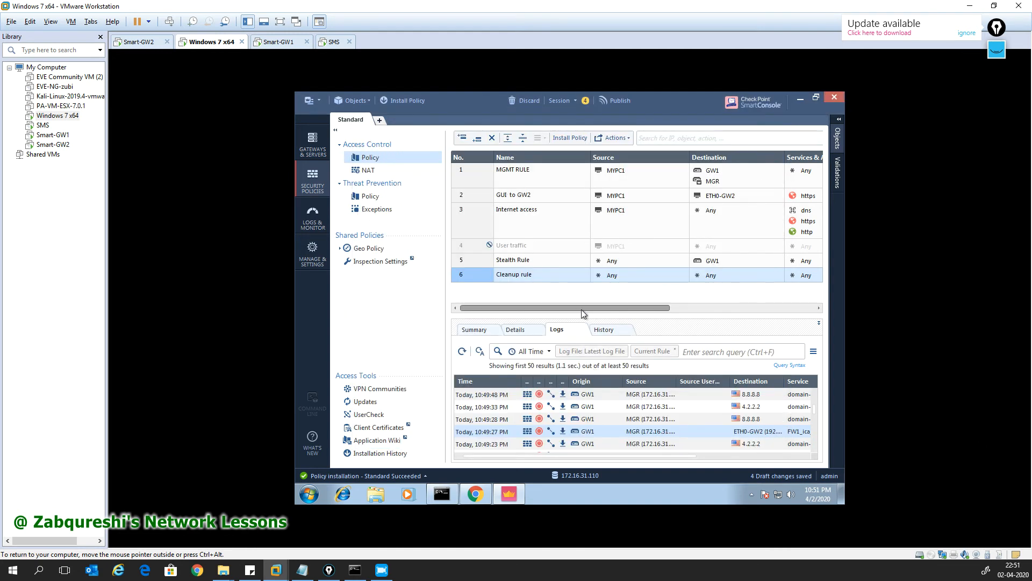
# Step: Delete the disabled User traffic rule
pyautogui.rightClick(473, 247)
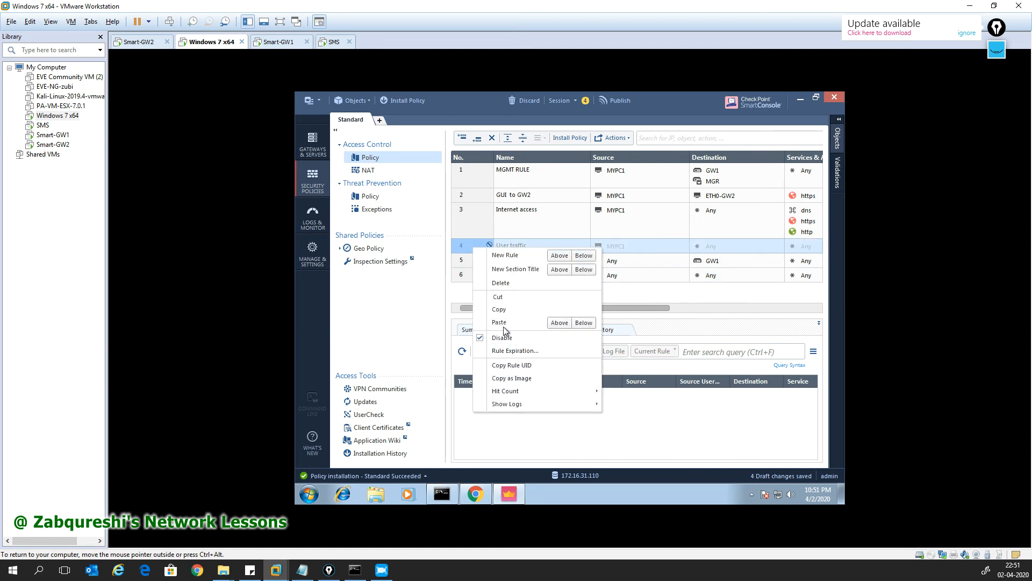
pyautogui.click(500, 283)
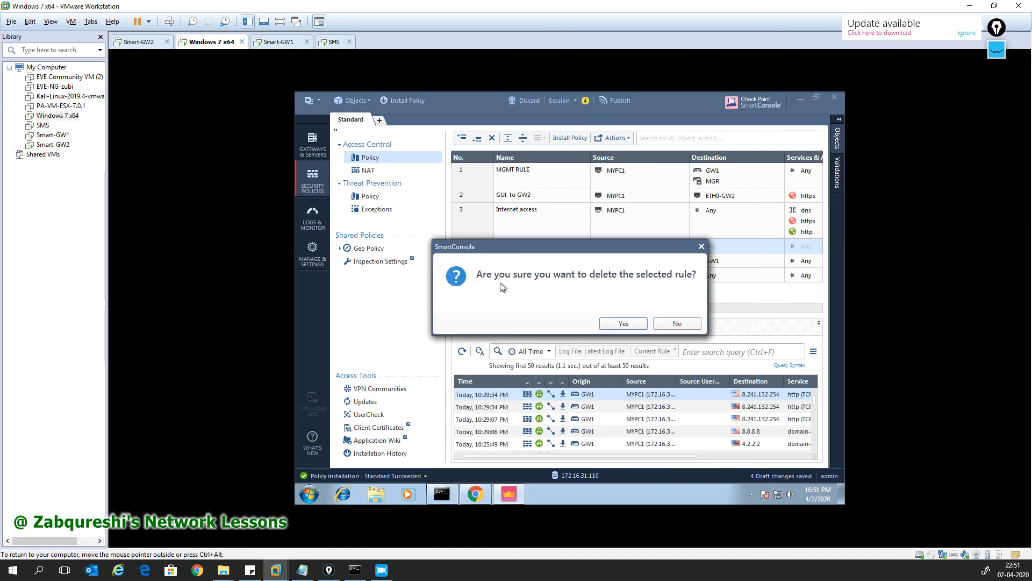
pyautogui.click(621, 323)
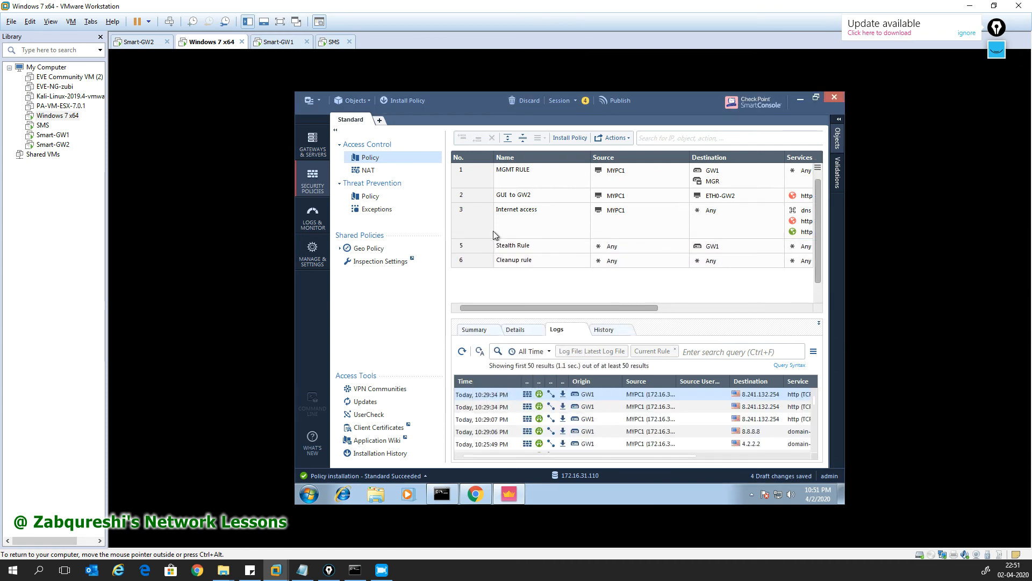
# Step: Add a new rule above Internet access named 'MGR to GW2'
pyautogui.click(479, 230)
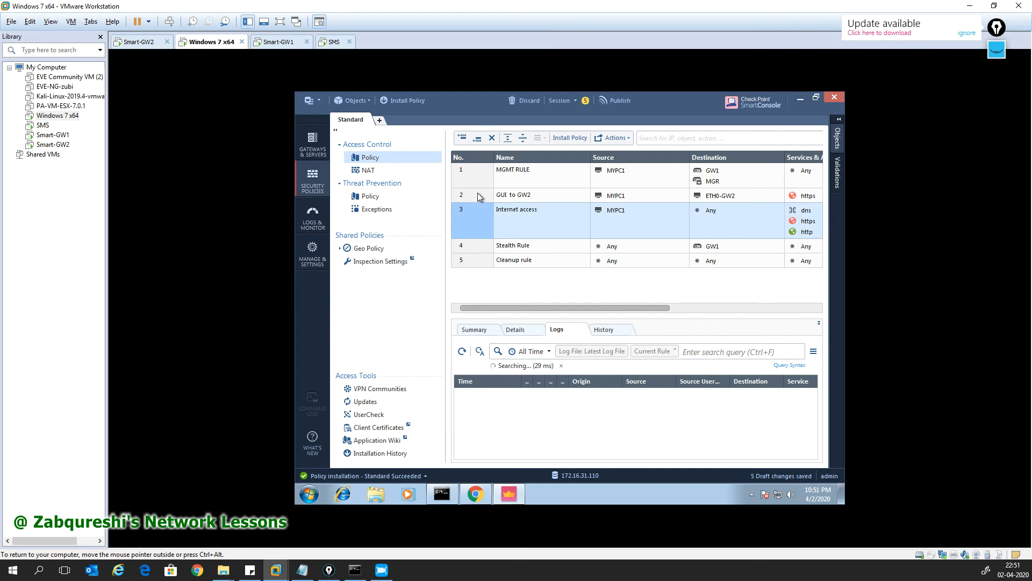
pyautogui.rightClick(479, 225)
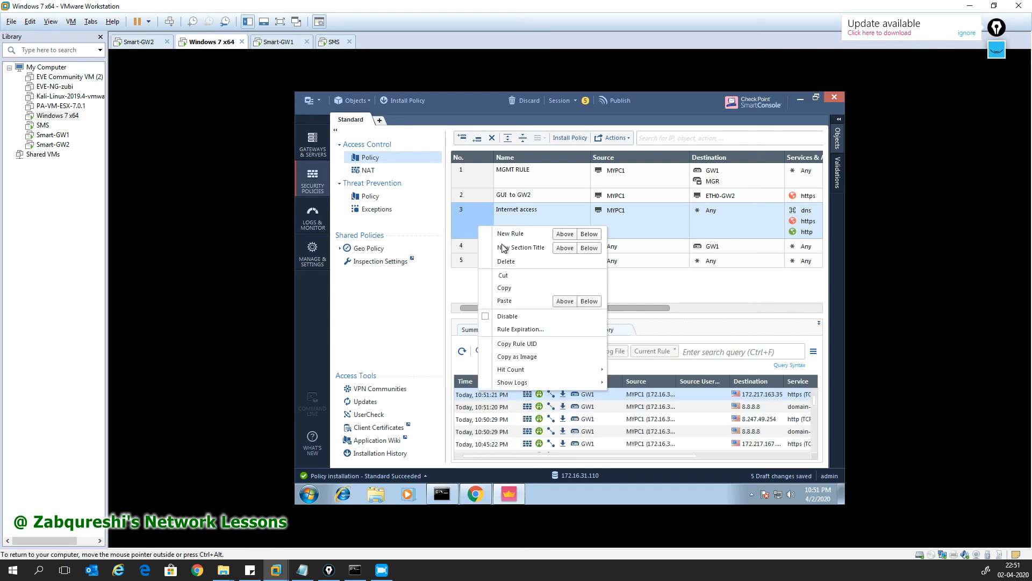
pyautogui.click(565, 234)
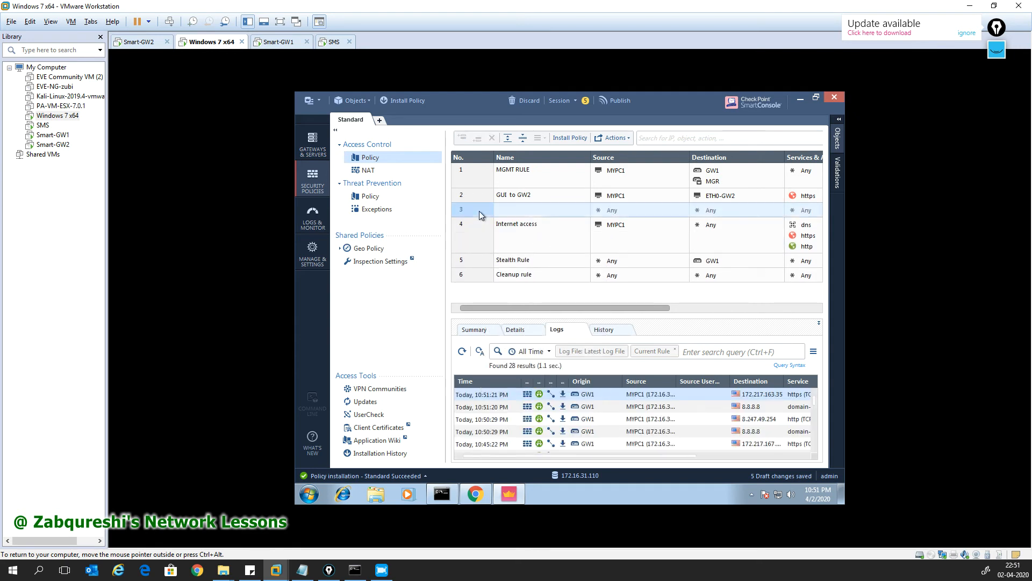
pyautogui.click(513, 209)
pyautogui.write('MGR to GW2')
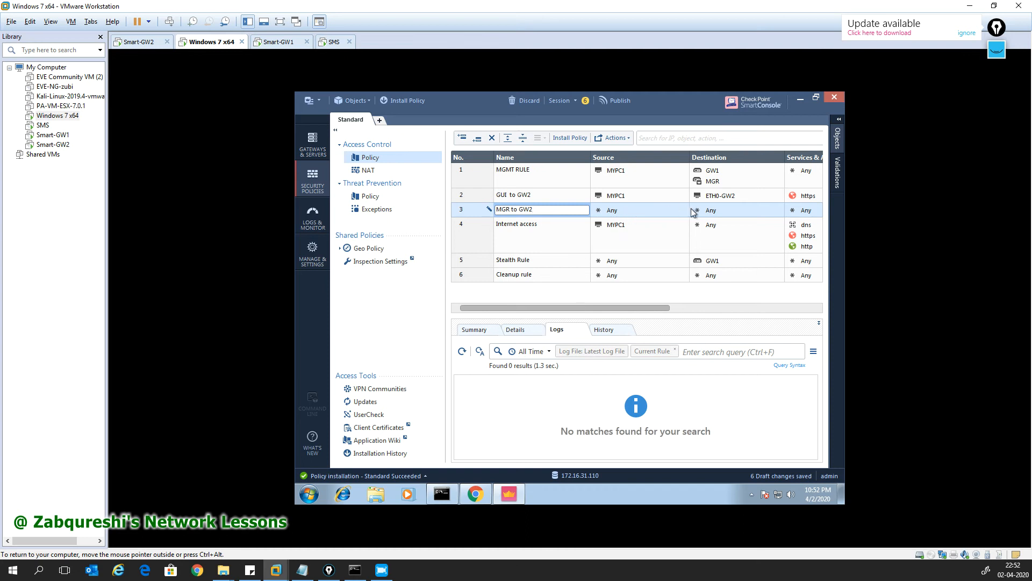
# Step: Set the new rule's source to MGR and destination to ETH0-GW2
pyautogui.click(684, 208)
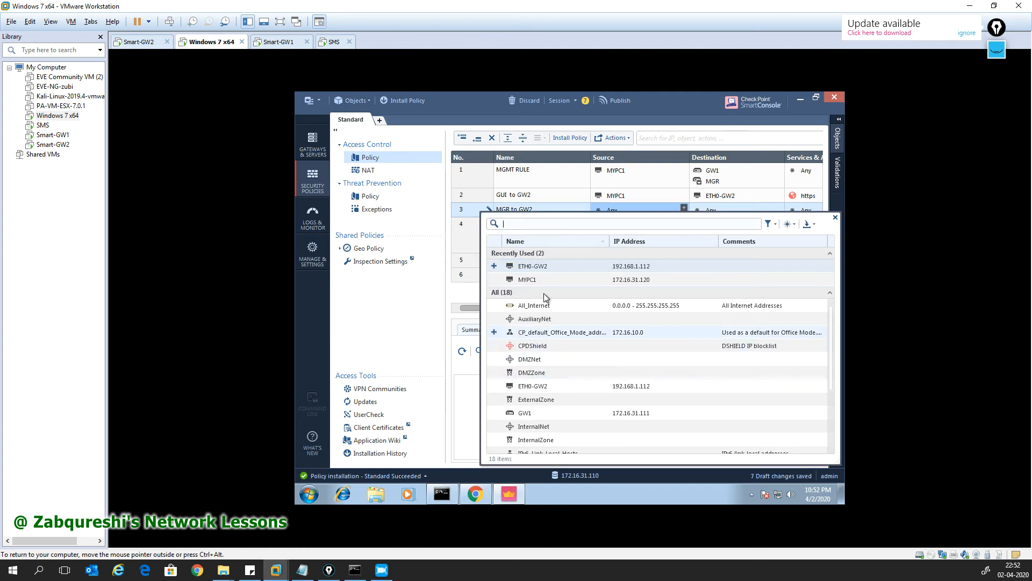
pyautogui.scroll(-2, 530, 383)
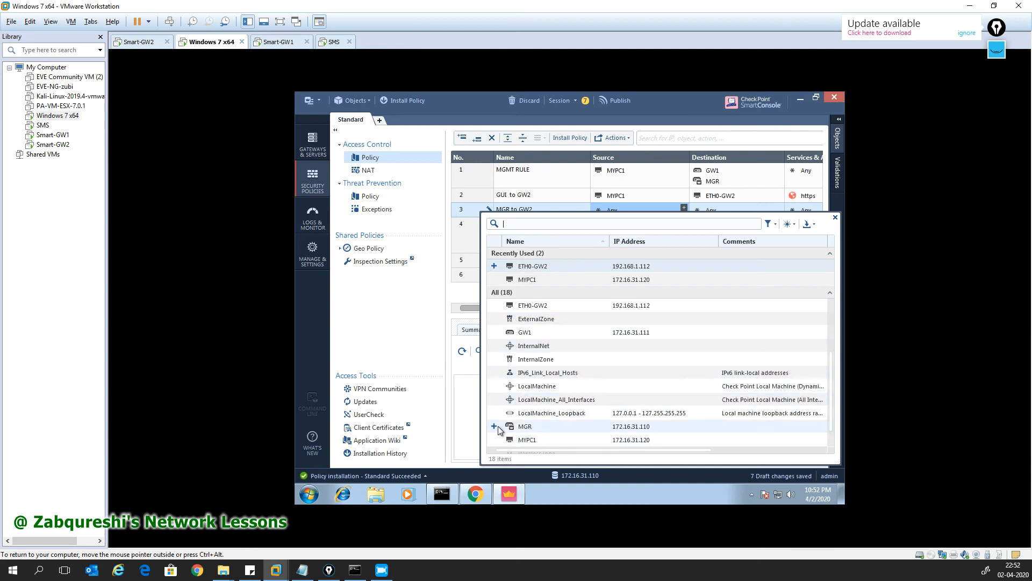
pyautogui.click(494, 426)
pyautogui.click(835, 217)
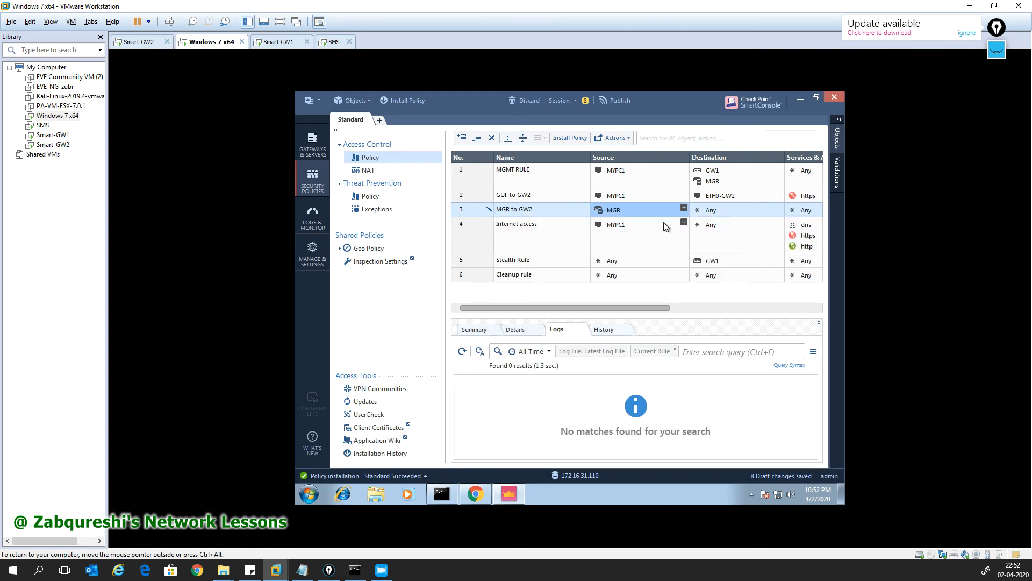
pyautogui.click(778, 208)
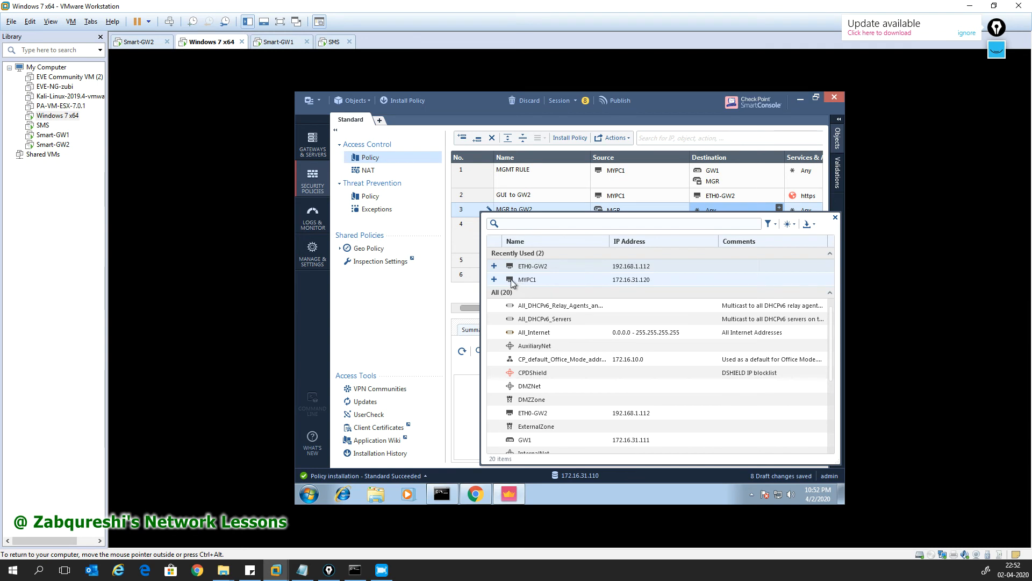
pyautogui.click(494, 267)
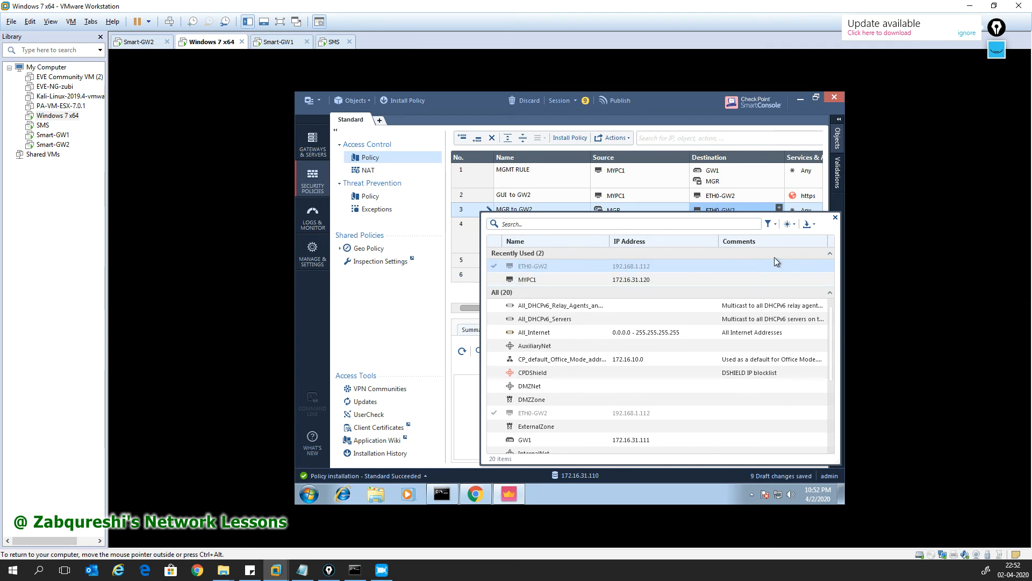
pyautogui.click(834, 219)
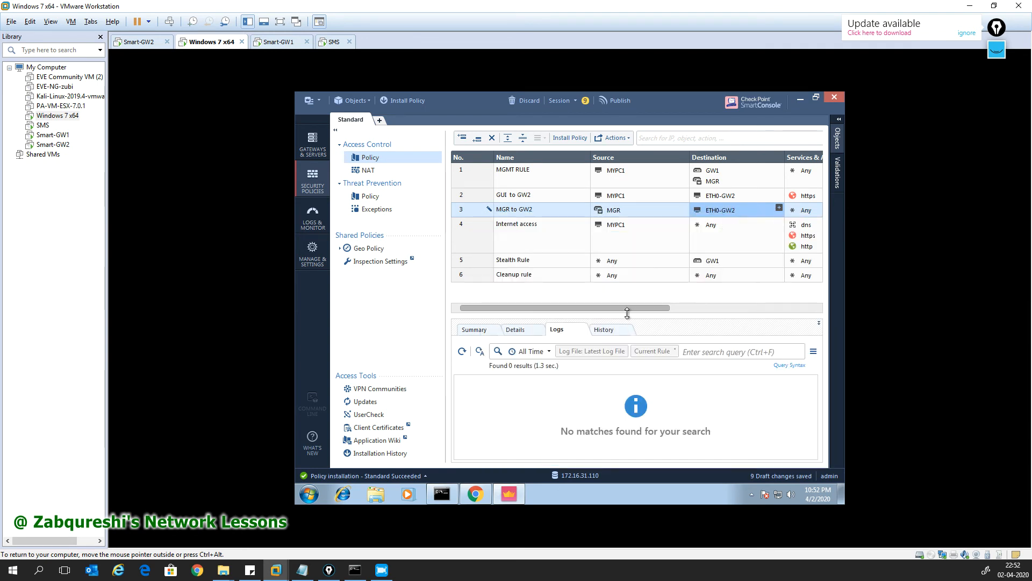
pyautogui.moveTo(626, 309); pyautogui.dragTo(738, 309)
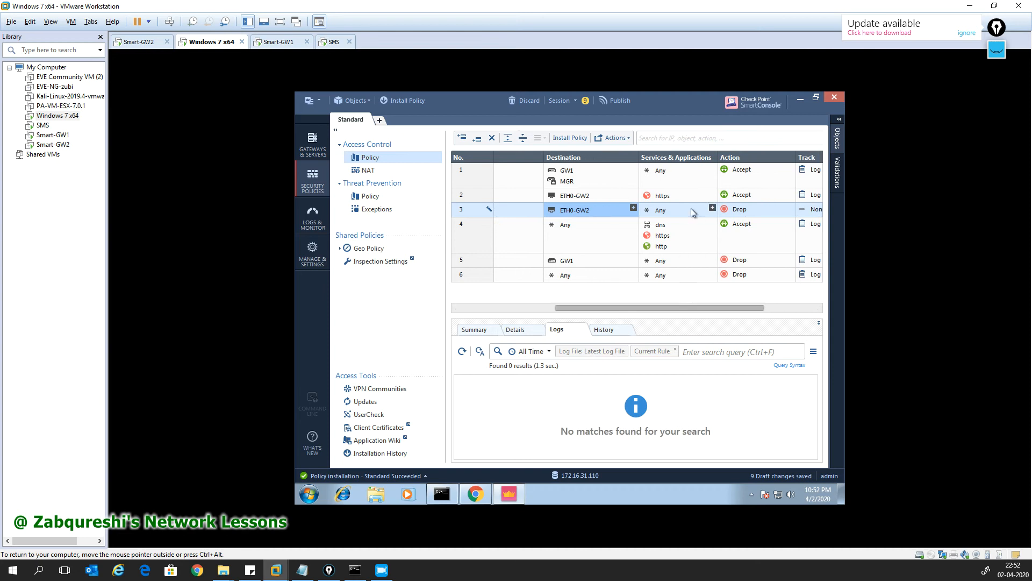
pyautogui.moveTo(673, 305); pyautogui.dragTo(709, 308)
# Step: Set rule 3's action to Accept and its tracking to Log
pyautogui.click(732, 212)
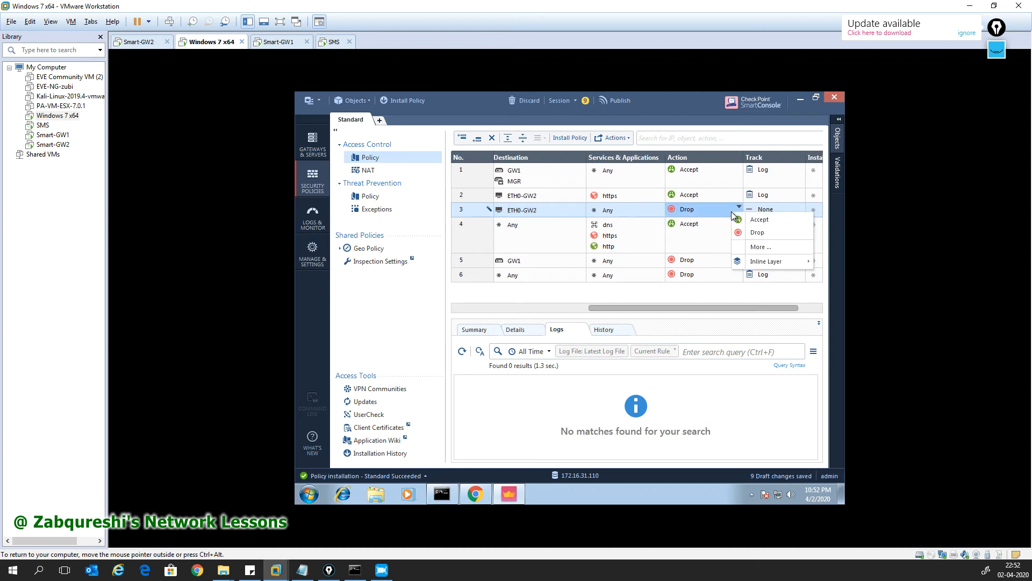
pyautogui.click(755, 220)
pyautogui.click(774, 211)
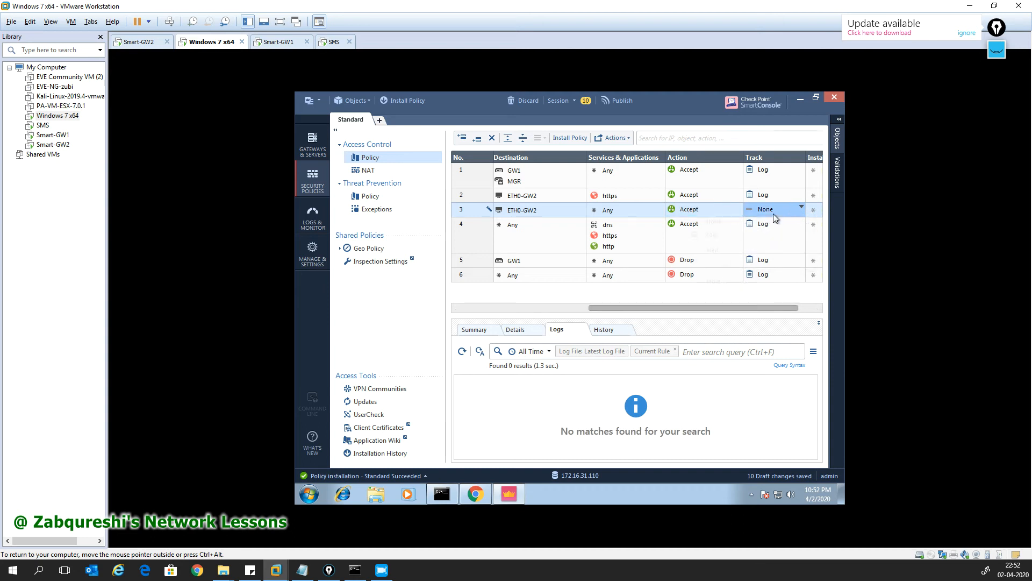
pyautogui.click(744, 234)
pyautogui.moveTo(701, 304); pyautogui.dragTo(554, 306)
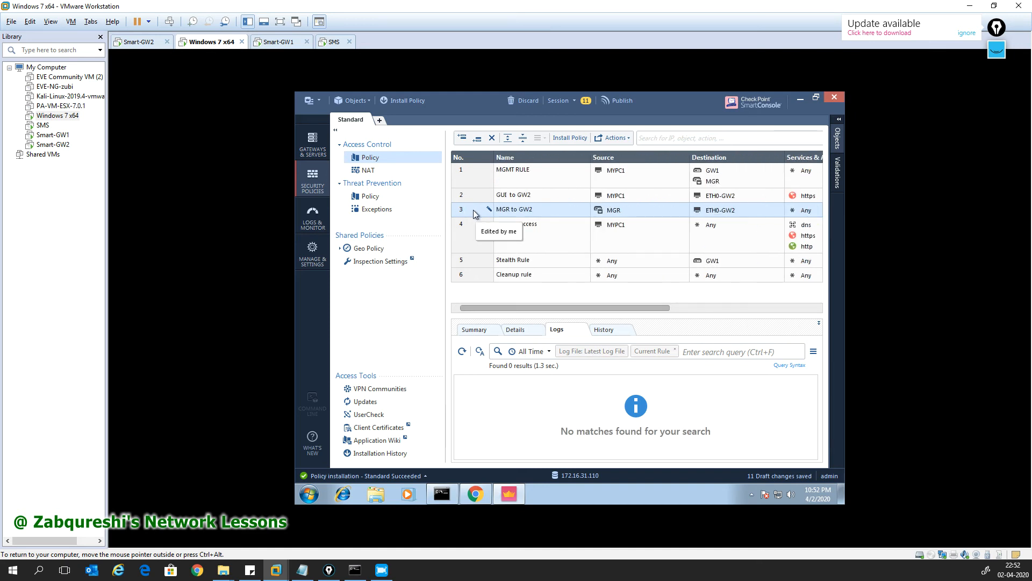
# Step: Publish the changes and install the Standard policy on GW1, checking its progress
pyautogui.click(401, 100)
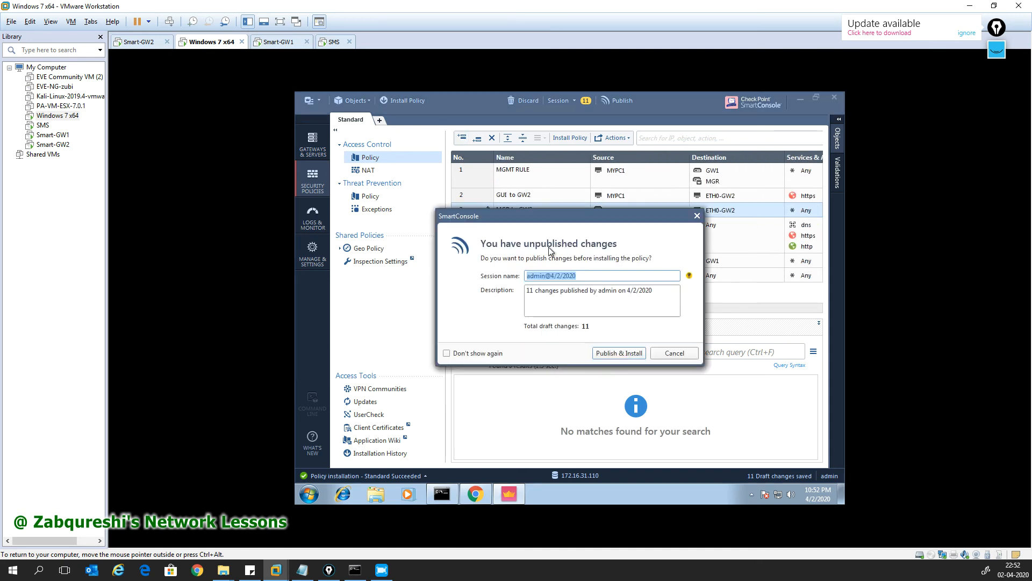
pyautogui.click(617, 351)
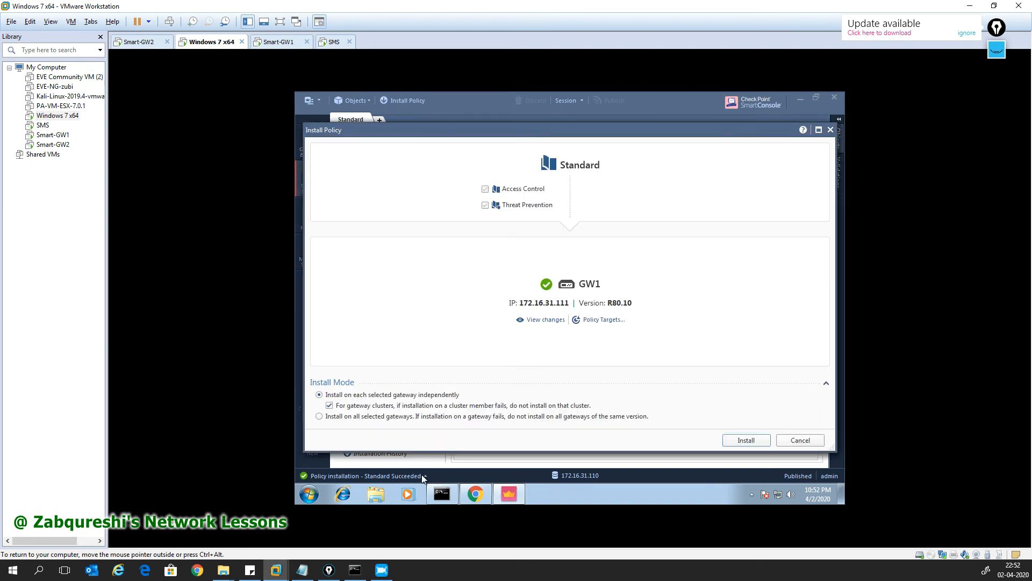
pyautogui.click(747, 440)
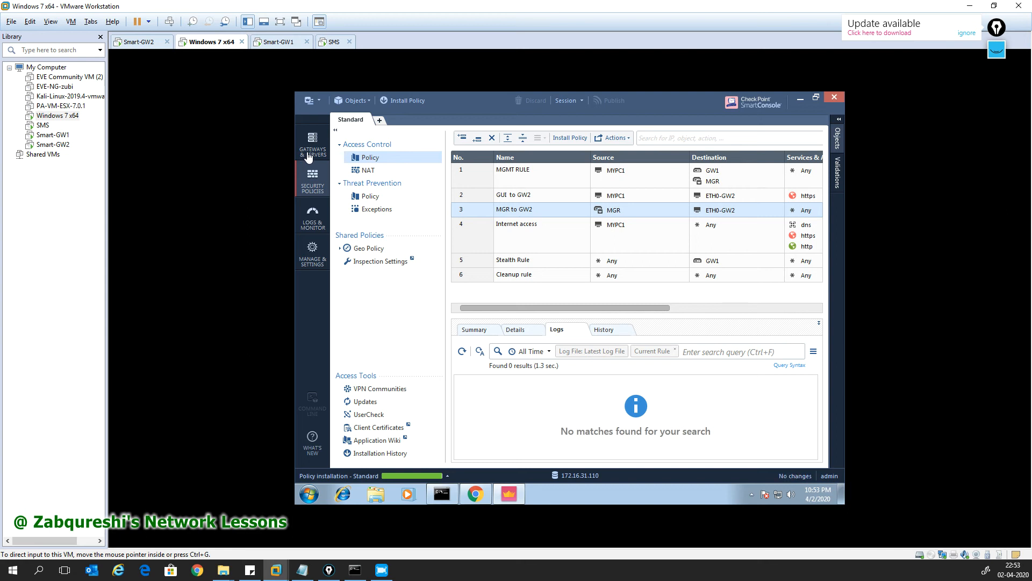
pyautogui.click(448, 478)
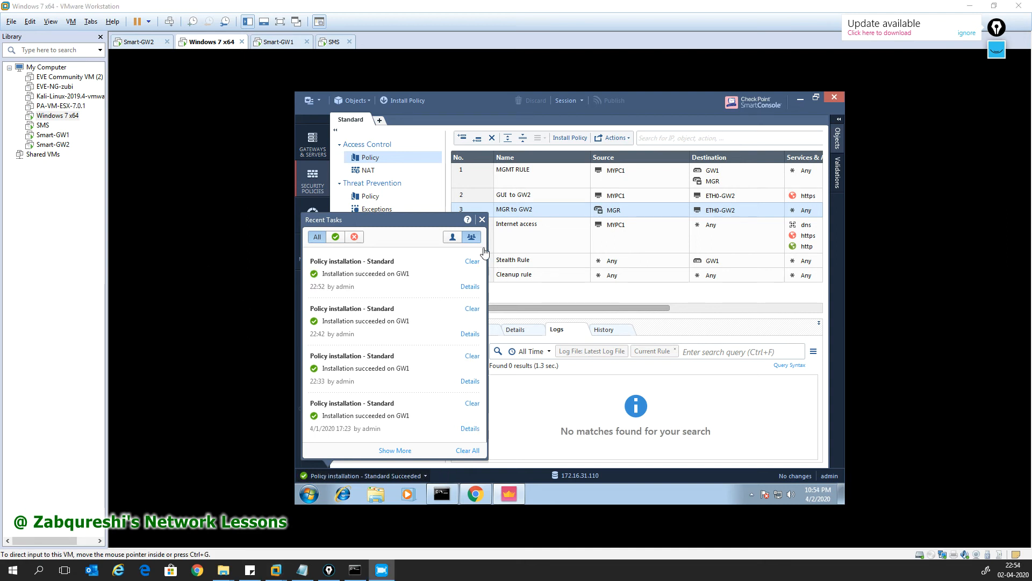
pyautogui.click(484, 224)
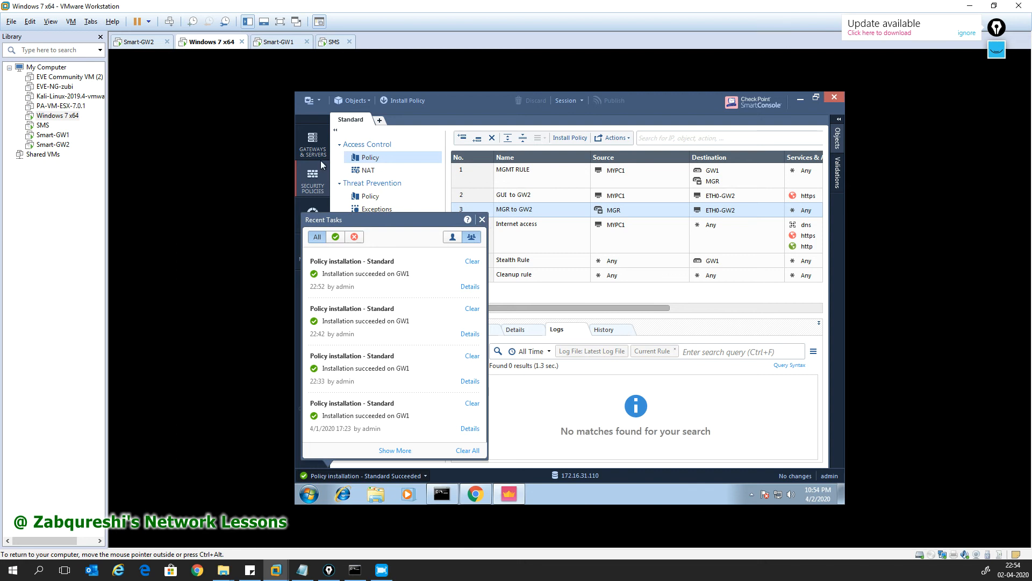
pyautogui.click(482, 220)
# Step: In Gateways & Servers, dismiss a New Network dialog and reopen the new-object list
pyautogui.click(313, 142)
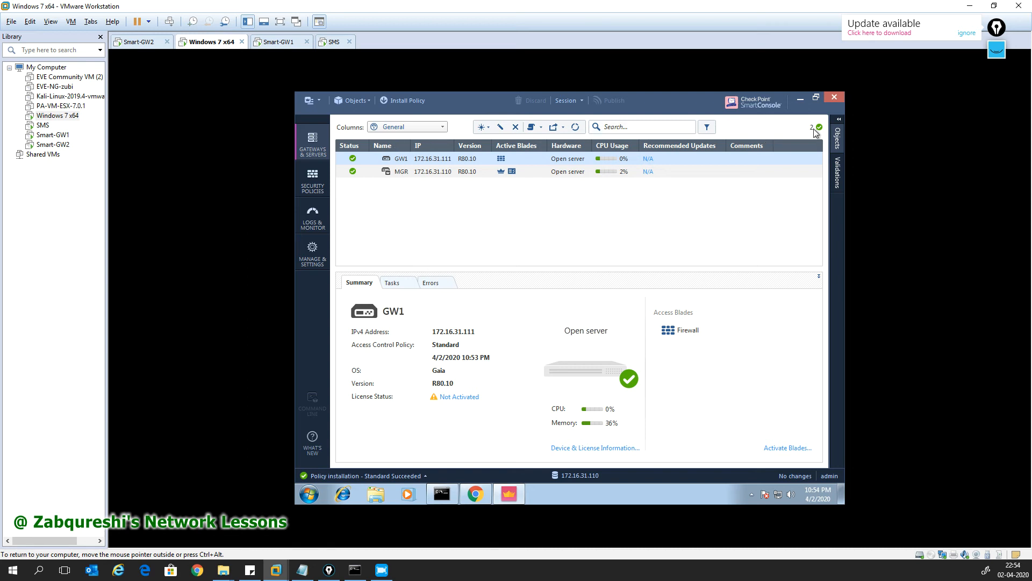
pyautogui.click(352, 101)
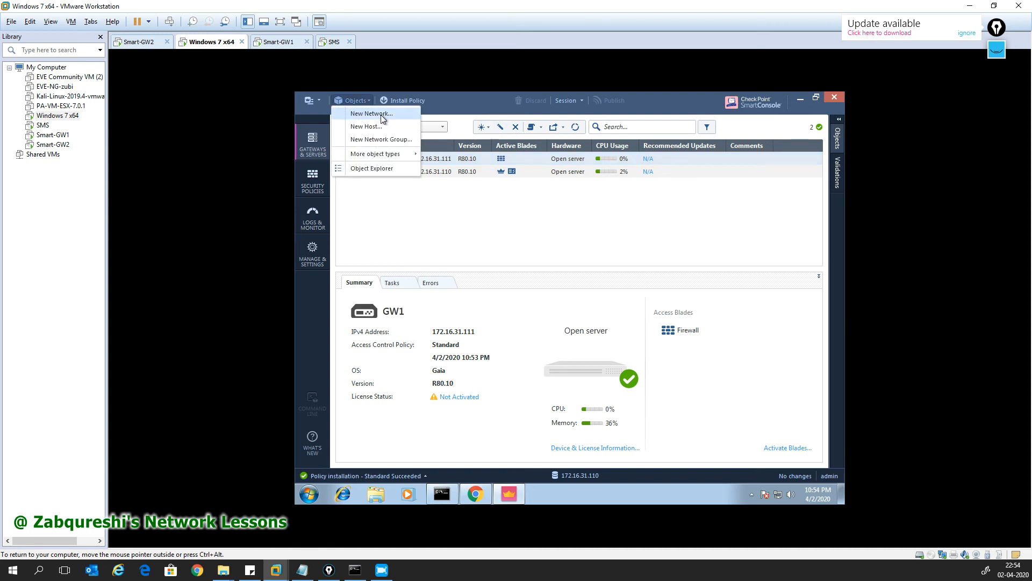
pyautogui.click(382, 115)
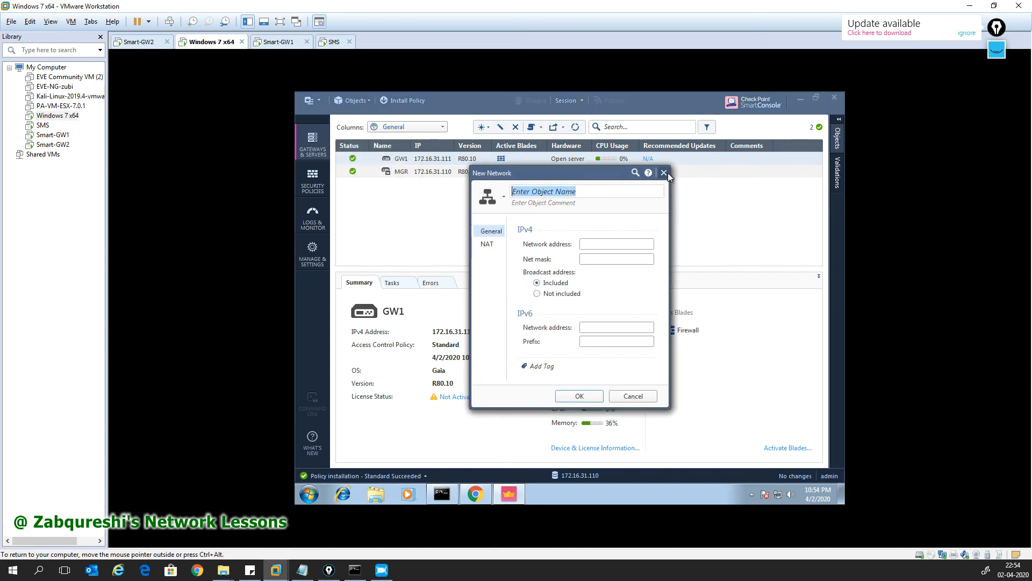
pyautogui.click(665, 173)
pyautogui.click(366, 101)
# Step: Create gateway GW2 in Wizard Mode as an Open server with IPv4 address 192.168.1.112
pyautogui.moveTo(392, 157)
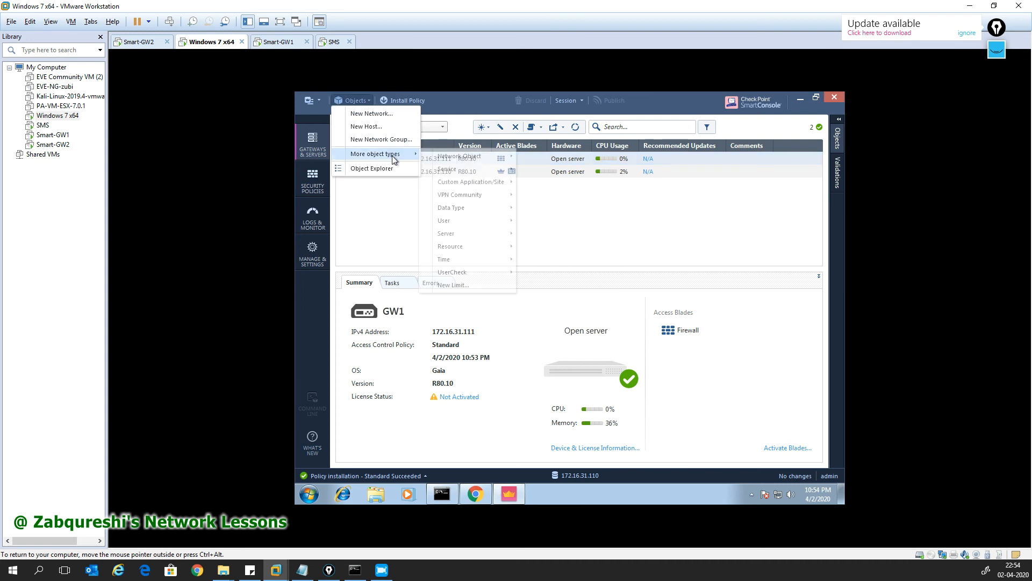
pyautogui.moveTo(461, 157)
pyautogui.moveTo(565, 158)
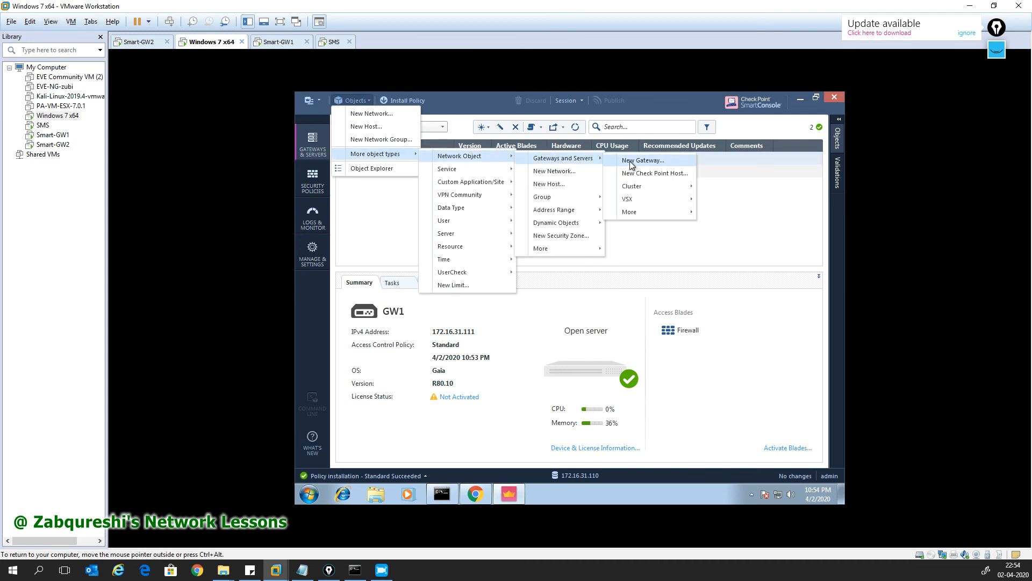
pyautogui.click(632, 161)
pyautogui.click(542, 284)
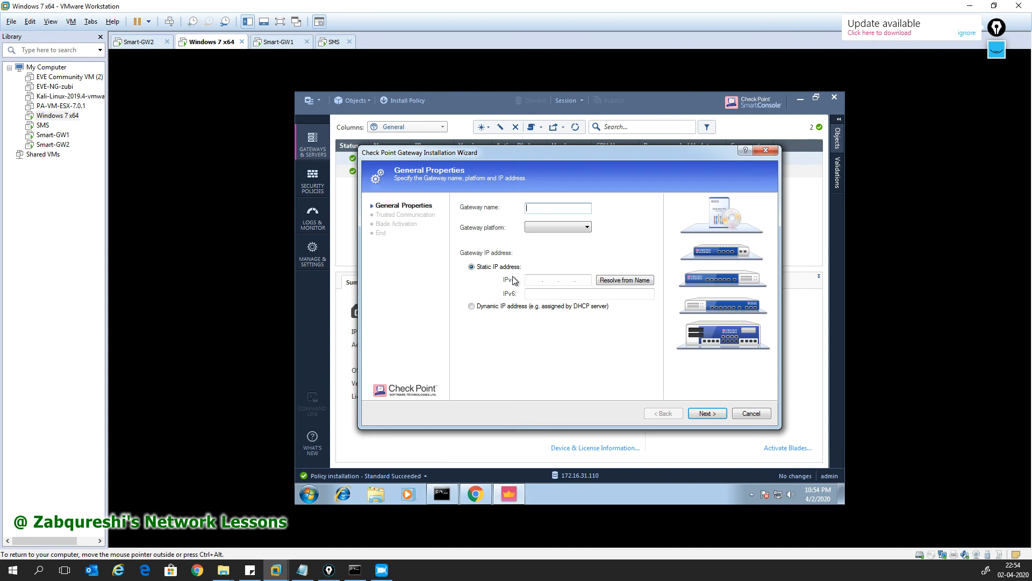
pyautogui.write('GW2')
pyautogui.click(560, 227)
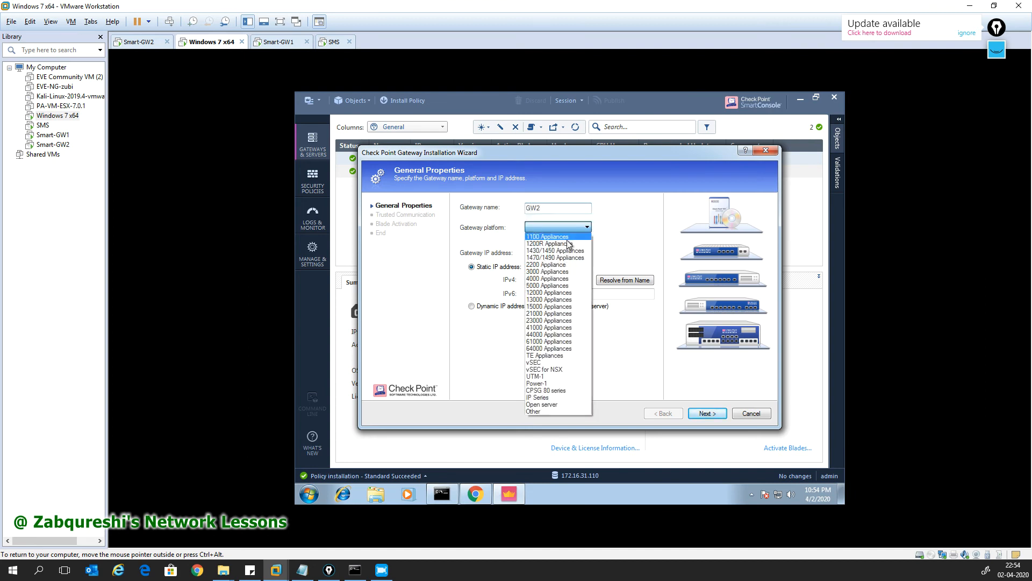
pyautogui.click(554, 402)
pyautogui.click(534, 280)
pyautogui.write('1921689')
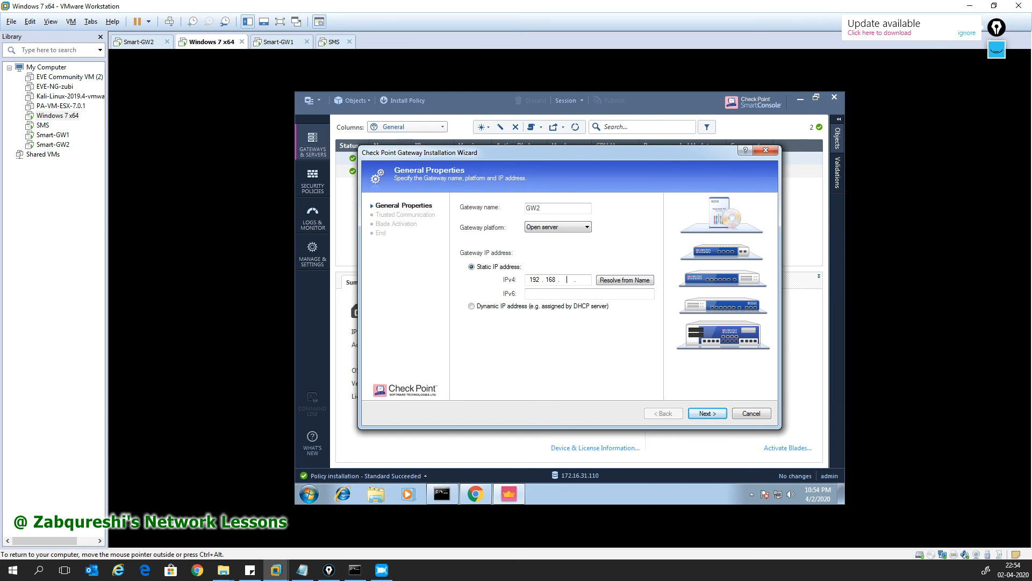
pyautogui.write('.112')
pyautogui.click(707, 412)
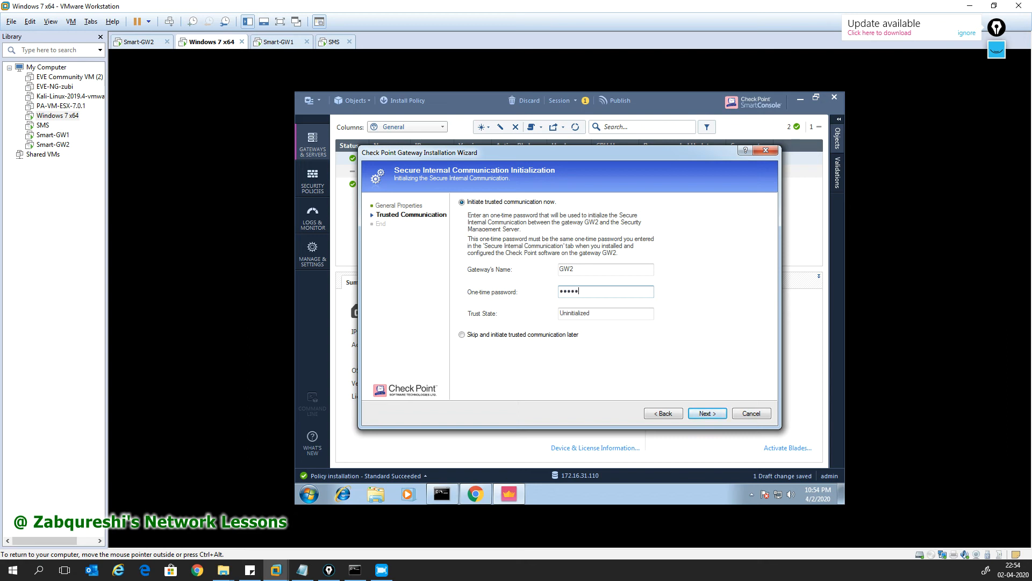
# Step: Start SIC initialization with GW2, then bring Notepad forward with the network sketch visible
pyautogui.click(695, 413)
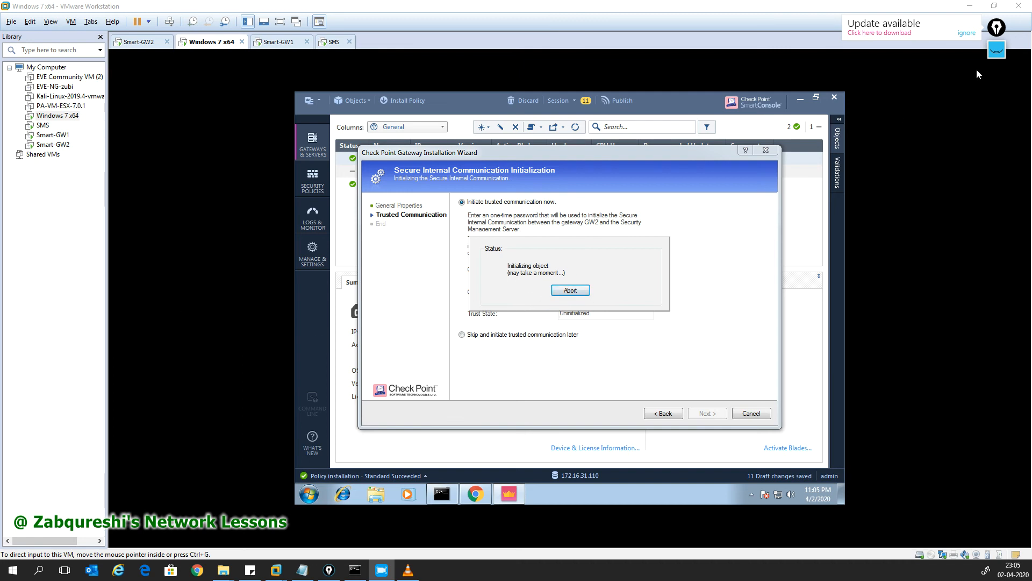
pyautogui.click(308, 571)
pyautogui.click(997, 50)
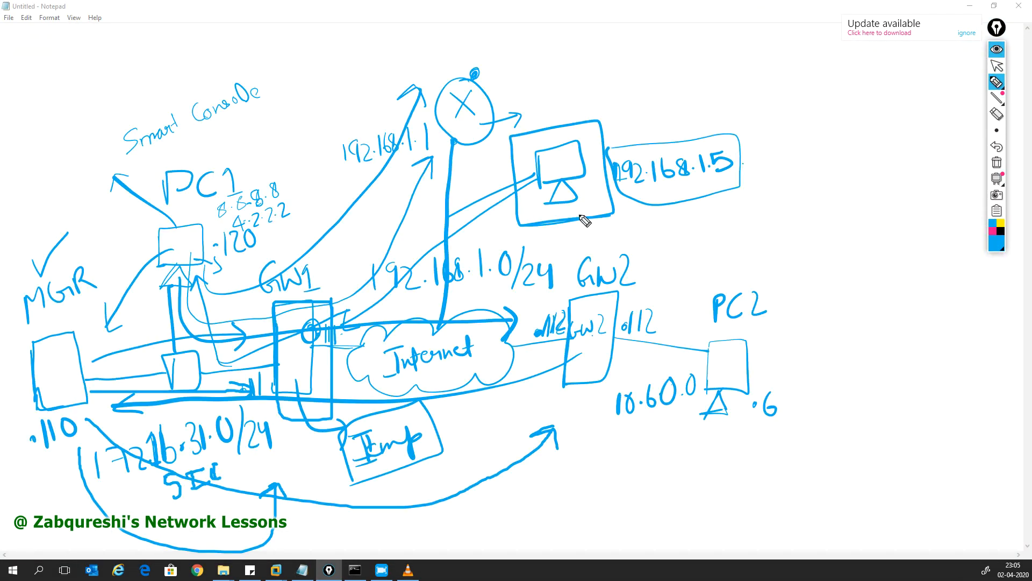
# Step: Clear the old sketch and draw MGR, GW1, the cloud and GW2, linked by a curved arrow
pyautogui.click(997, 164)
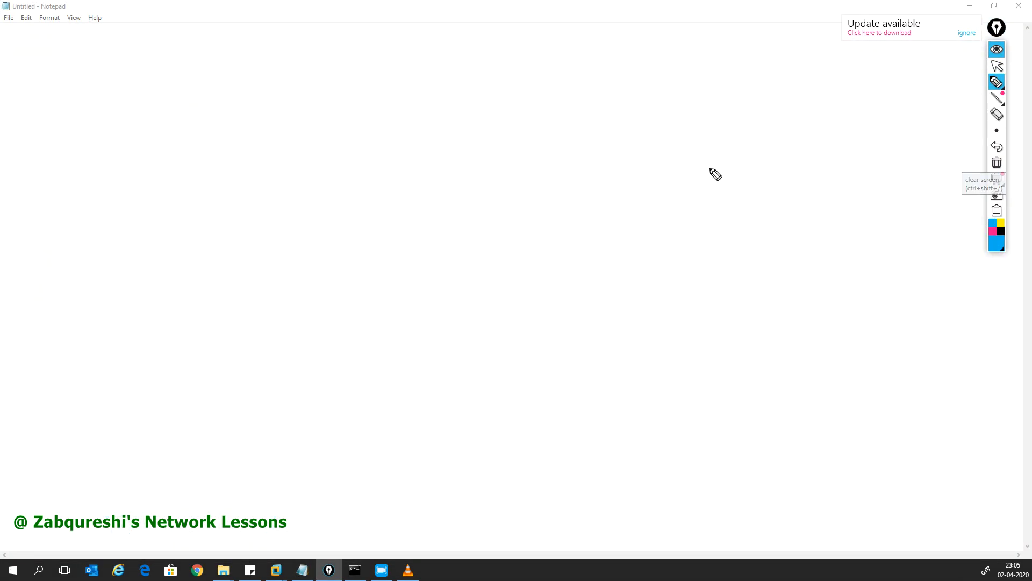
pyautogui.moveTo(182, 218)
pyautogui.mouseDown()
pyautogui.moveTo(181, 257)
pyautogui.moveTo(197, 209)
pyautogui.moveTo(221, 268)
pyautogui.moveTo(192, 275)
pyautogui.mouseUp()
pyautogui.moveTo(332, 221)
pyautogui.mouseDown()
pyautogui.moveTo(337, 250)
pyautogui.moveTo(381, 222)
pyautogui.moveTo(389, 286)
pyautogui.moveTo(340, 291)
pyautogui.mouseUp()
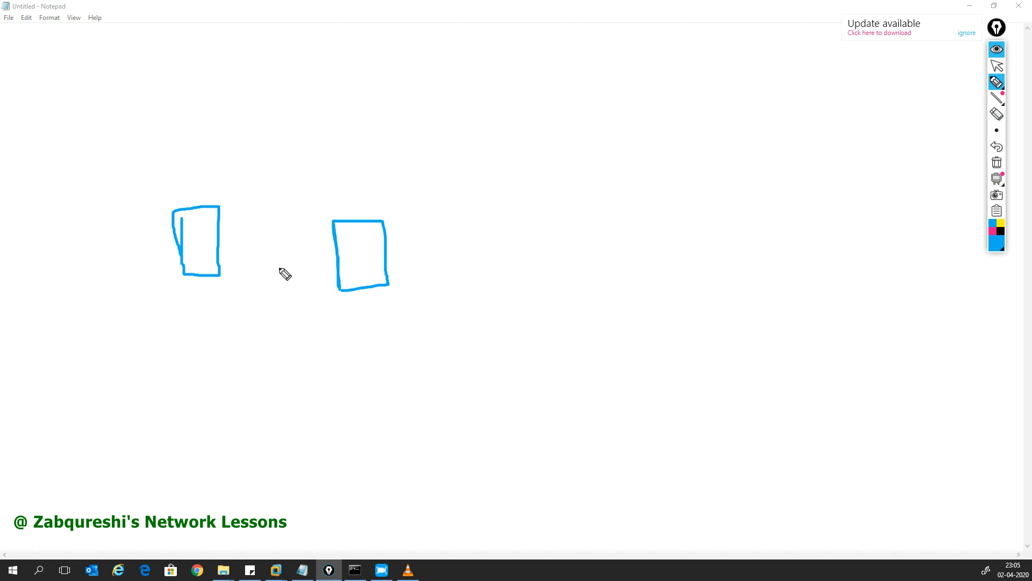
pyautogui.moveTo(221, 248)
pyautogui.mouseDown()
pyautogui.moveTo(339, 247)
pyautogui.moveTo(422, 233)
pyautogui.moveTo(565, 246)
pyautogui.moveTo(530, 317)
pyautogui.moveTo(425, 278)
pyautogui.moveTo(414, 261)
pyautogui.mouseUp()
pyautogui.moveTo(614, 274)
pyautogui.mouseDown()
pyautogui.moveTo(710, 274)
pyautogui.moveTo(714, 323)
pyautogui.mouseUp()
pyautogui.moveTo(703, 231)
pyautogui.mouseDown()
pyautogui.moveTo(749, 304)
pyautogui.moveTo(714, 323)
pyautogui.mouseUp()
pyautogui.moveTo(697, 180)
pyautogui.mouseDown()
pyautogui.moveTo(689, 206)
pyautogui.moveTo(713, 204)
pyautogui.moveTo(727, 186)
pyautogui.moveTo(785, 214)
pyautogui.mouseUp()
pyautogui.moveTo(355, 171)
pyautogui.mouseDown()
pyautogui.moveTo(382, 186)
pyautogui.moveTo(415, 178)
pyautogui.moveTo(418, 193)
pyautogui.moveTo(442, 184)
pyautogui.mouseUp()
pyautogui.moveTo(215, 312)
pyautogui.mouseDown()
pyautogui.moveTo(382, 434)
pyautogui.moveTo(627, 364)
pyautogui.moveTo(599, 393)
pyautogui.mouseUp()
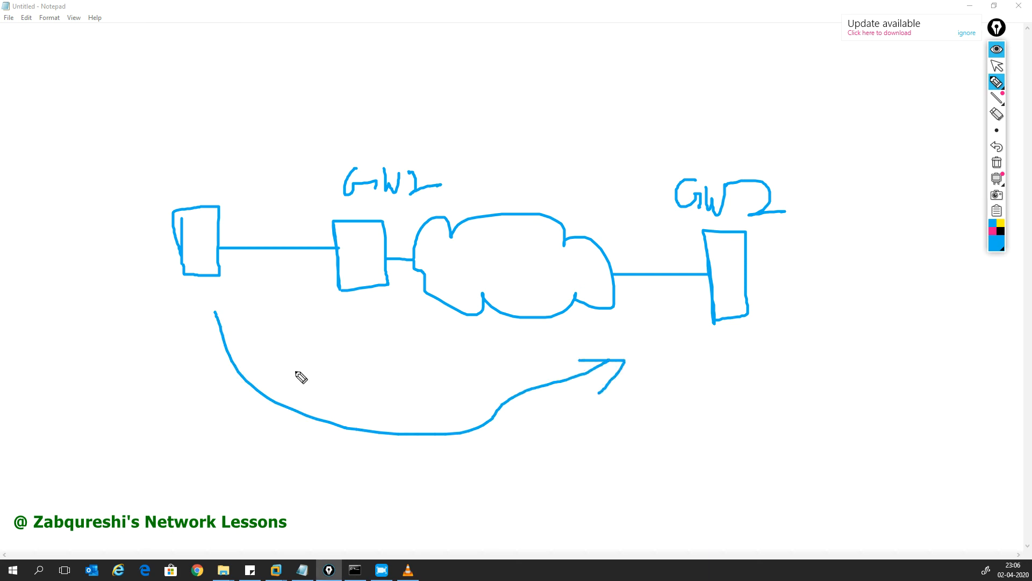
# Step: Label the left box MGR, the cloud ANY, and GW2's end 192.168.1.112
pyautogui.moveTo(151, 329)
pyautogui.mouseDown()
pyautogui.moveTo(151, 318)
pyautogui.moveTo(160, 313)
pyautogui.moveTo(167, 329)
pyautogui.moveTo(178, 310)
pyautogui.moveTo(197, 328)
pyautogui.mouseUp()
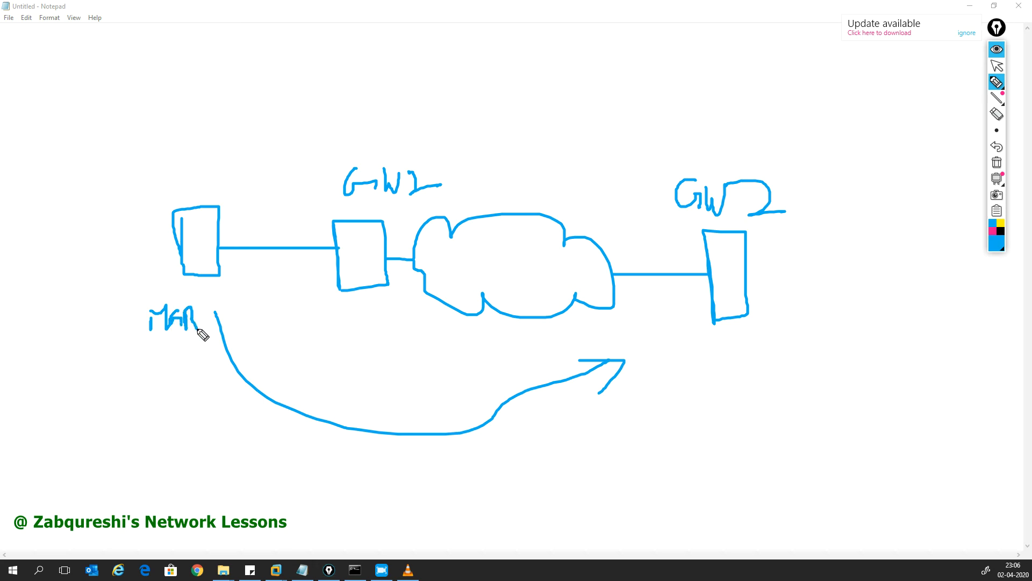
pyautogui.moveTo(363, 370)
pyautogui.mouseDown()
pyautogui.moveTo(385, 355)
pyautogui.moveTo(386, 340)
pyautogui.moveTo(396, 350)
pyautogui.moveTo(404, 336)
pyautogui.moveTo(411, 342)
pyautogui.mouseUp()
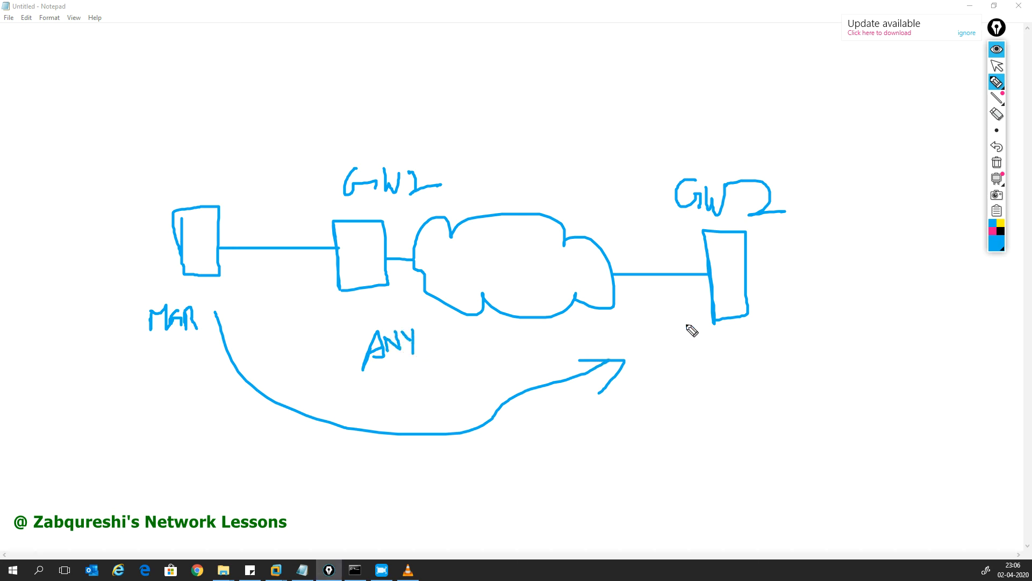
pyautogui.moveTo(655, 358)
pyautogui.mouseDown()
pyautogui.moveTo(655, 377)
pyautogui.moveTo(717, 360)
pyautogui.moveTo(733, 371)
pyautogui.moveTo(737, 353)
pyautogui.moveTo(758, 364)
pyautogui.moveTo(818, 354)
pyautogui.mouseUp()
pyautogui.click(698, 369)
pyautogui.click(744, 359)
pyautogui.click(771, 359)
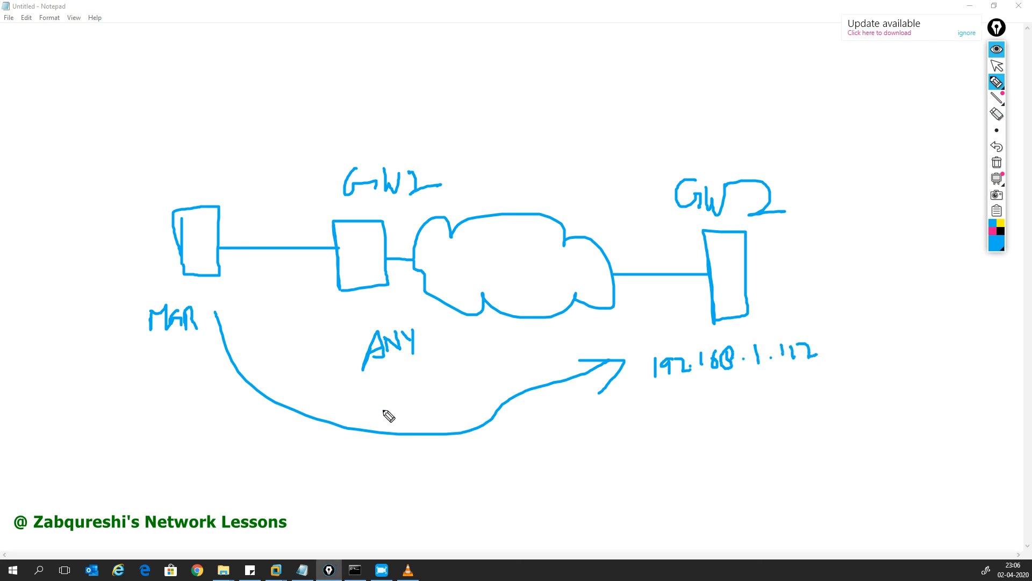
# Step: Extend the arrow to MGR and write the manager address 172.16.31.110 at the bottom
pyautogui.moveTo(214, 312)
pyautogui.mouseDown()
pyautogui.moveTo(213, 321)
pyautogui.moveTo(223, 312)
pyautogui.mouseUp()
pyautogui.moveTo(141, 439)
pyautogui.mouseDown()
pyautogui.moveTo(144, 471)
pyautogui.moveTo(164, 474)
pyautogui.moveTo(249, 456)
pyautogui.moveTo(243, 466)
pyautogui.moveTo(314, 463)
pyautogui.moveTo(307, 447)
pyautogui.moveTo(348, 493)
pyautogui.mouseUp()
pyautogui.click(194, 461)
pyautogui.click(225, 458)
pyautogui.click(256, 447)
pyautogui.click(277, 461)
pyautogui.click(297, 450)
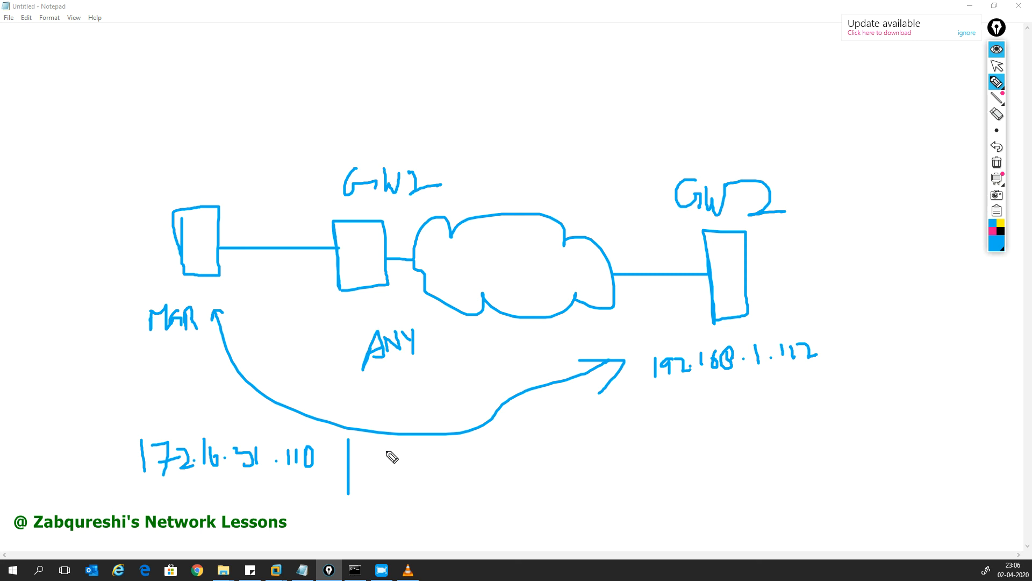
# Step: Write 192.168.1.112 after the divider and box both IP addresses together
pyautogui.moveTo(359, 449)
pyautogui.mouseDown()
pyautogui.moveTo(358, 473)
pyautogui.moveTo(384, 456)
pyautogui.moveTo(383, 471)
pyautogui.mouseUp()
pyautogui.moveTo(391, 452)
pyautogui.mouseDown()
pyautogui.moveTo(402, 470)
pyautogui.moveTo(453, 450)
pyautogui.moveTo(501, 461)
pyautogui.mouseUp()
pyautogui.click(408, 463)
pyautogui.click(464, 455)
pyautogui.click(491, 457)
pyautogui.moveTo(511, 441)
pyautogui.mouseDown()
pyautogui.moveTo(511, 462)
pyautogui.moveTo(535, 463)
pyautogui.mouseUp()
pyautogui.moveTo(149, 506)
pyautogui.mouseDown()
pyautogui.moveTo(556, 497)
pyautogui.moveTo(537, 428)
pyautogui.moveTo(156, 433)
pyautogui.moveTo(134, 512)
pyautogui.moveTo(183, 510)
pyautogui.mouseUp()
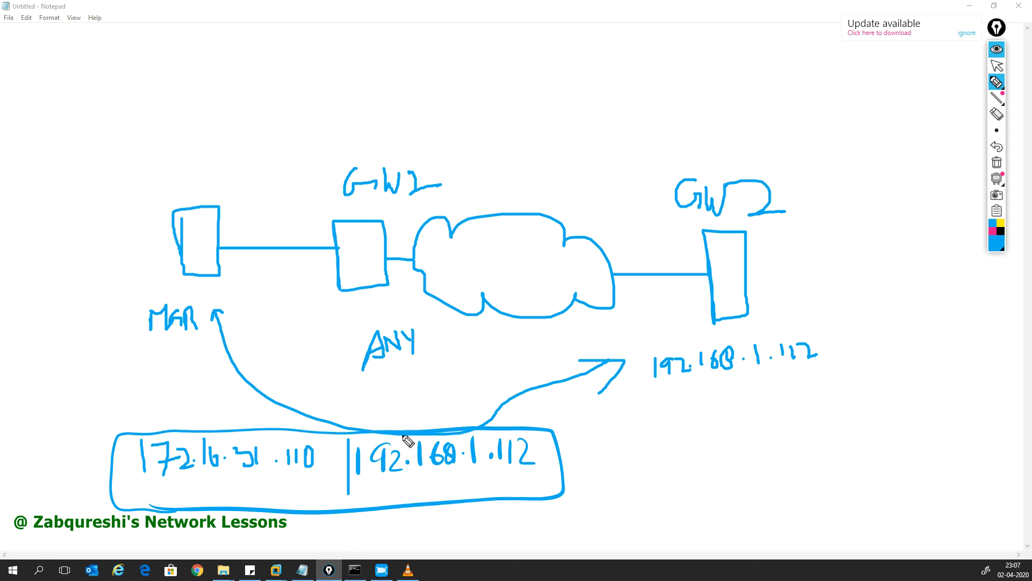
# Step: Draw an arrow from ANY, mark GW1's .112 interface, and draw the path to GW2
pyautogui.moveTo(379, 389)
pyautogui.mouseDown()
pyautogui.moveTo(414, 421)
pyautogui.moveTo(411, 401)
pyautogui.mouseUp()
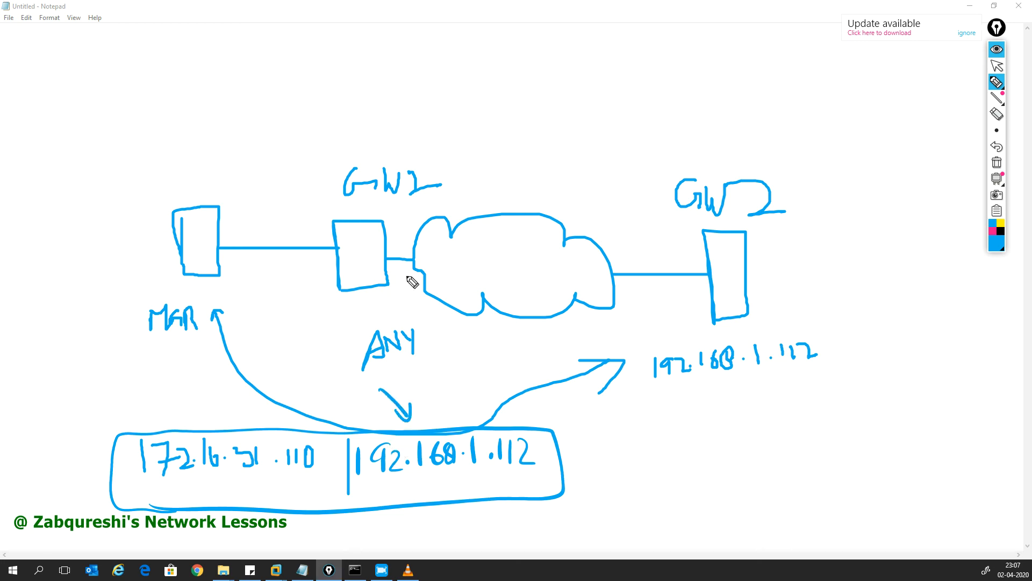
pyautogui.moveTo(383, 262); pyautogui.dragTo(399, 308)
pyautogui.moveTo(404, 292); pyautogui.dragTo(416, 306)
pyautogui.click(389, 304)
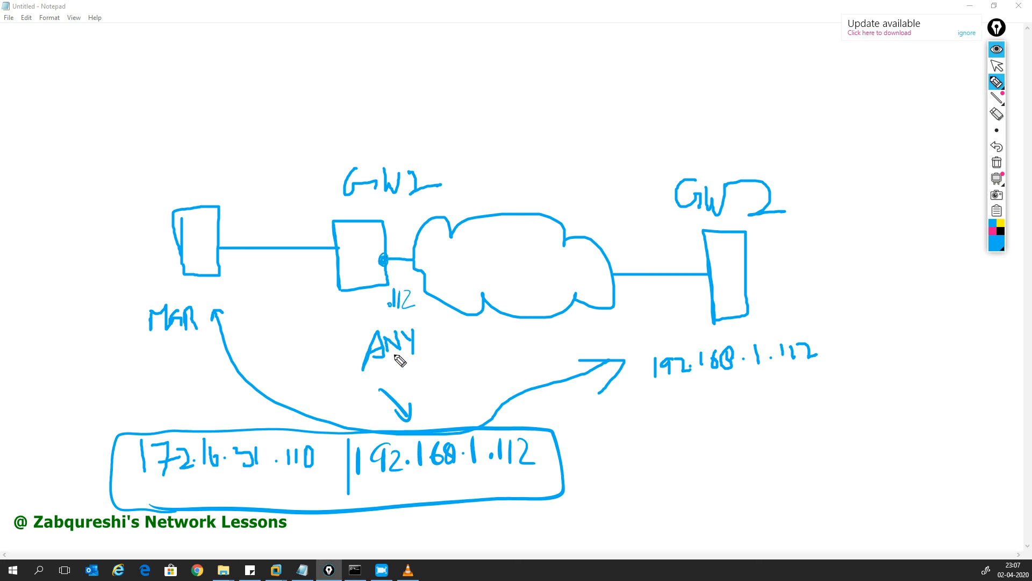
pyautogui.moveTo(404, 267)
pyautogui.mouseDown()
pyautogui.moveTo(683, 258)
pyautogui.moveTo(666, 276)
pyautogui.mouseUp()
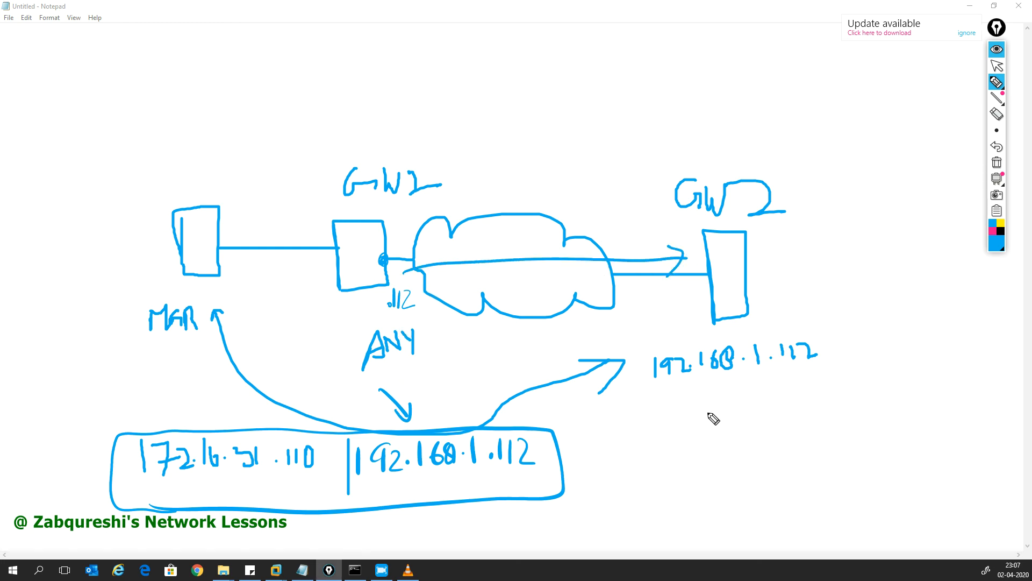
# Step: Write 172.16.31.110 below GW2's address
pyautogui.moveTo(705, 409)
pyautogui.mouseDown()
pyautogui.moveTo(704, 433)
pyautogui.moveTo(774, 422)
pyautogui.moveTo(854, 431)
pyautogui.mouseUp()
pyautogui.click(755, 420)
pyautogui.click(792, 417)
pyautogui.click(832, 420)
pyautogui.moveTo(867, 406)
pyautogui.mouseDown()
pyautogui.moveTo(867, 423)
pyautogui.moveTo(870, 408)
pyautogui.mouseUp()
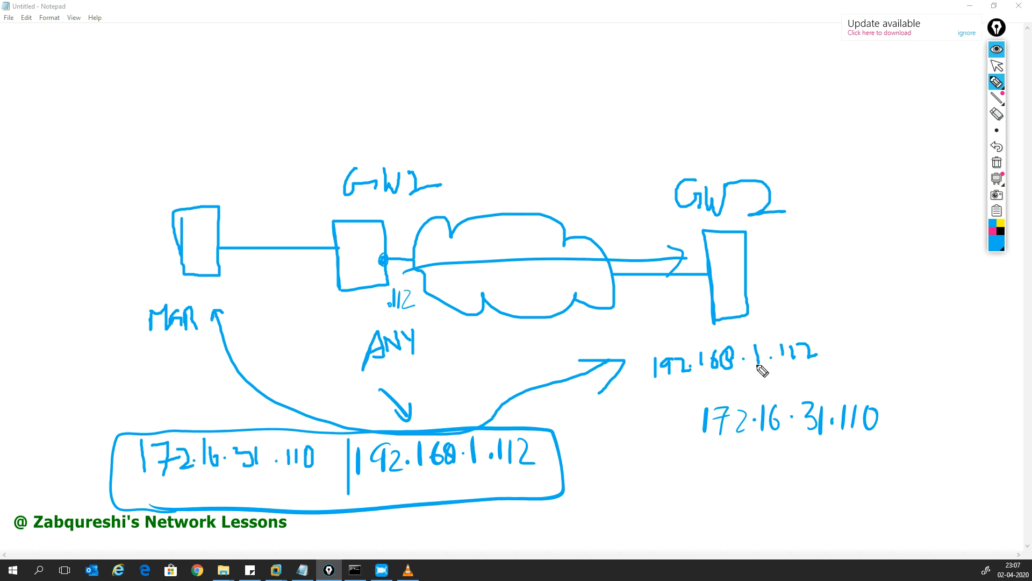
# Step: Box GW2's address, mark S and D, and write the underlined Route and Default route labels
pyautogui.moveTo(671, 393)
pyautogui.mouseDown()
pyautogui.moveTo(850, 366)
pyautogui.moveTo(800, 334)
pyautogui.moveTo(646, 383)
pyautogui.moveTo(672, 398)
pyautogui.moveTo(810, 390)
pyautogui.moveTo(906, 429)
pyautogui.moveTo(710, 446)
pyautogui.moveTo(695, 400)
pyautogui.mouseUp()
pyautogui.moveTo(747, 462); pyautogui.dragTo(748, 482)
pyautogui.moveTo(864, 341); pyautogui.dragTo(844, 363)
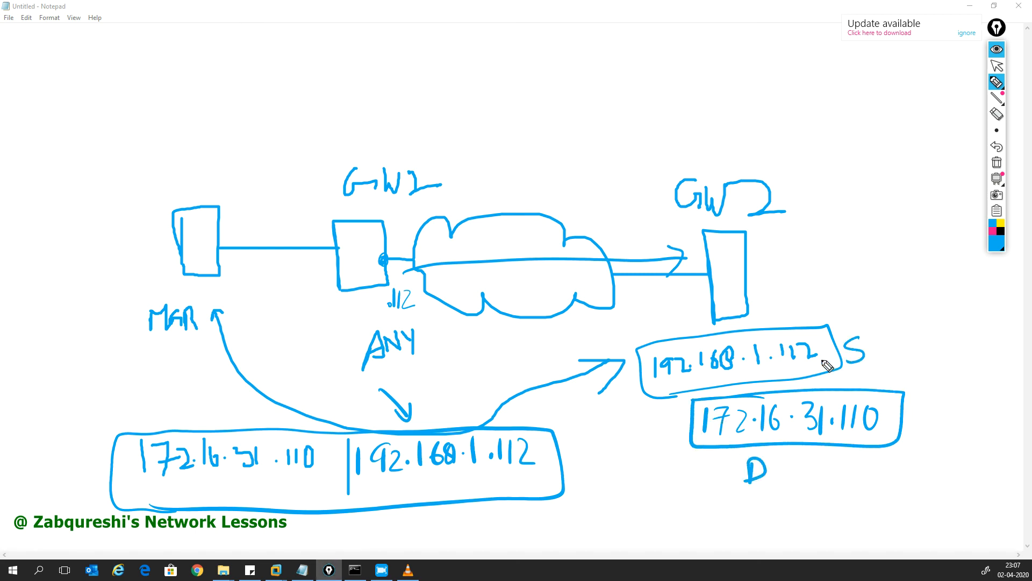
pyautogui.moveTo(748, 275)
pyautogui.mouseDown()
pyautogui.moveTo(800, 263)
pyautogui.moveTo(813, 276)
pyautogui.moveTo(845, 263)
pyautogui.moveTo(893, 272)
pyautogui.mouseUp()
pyautogui.click(902, 269)
pyautogui.moveTo(781, 301); pyautogui.dragTo(894, 290)
pyautogui.moveTo(815, 202)
pyautogui.mouseDown()
pyautogui.moveTo(845, 245)
pyautogui.moveTo(887, 193)
pyautogui.moveTo(935, 221)
pyautogui.moveTo(955, 218)
pyautogui.moveTo(955, 192)
pyautogui.mouseUp()
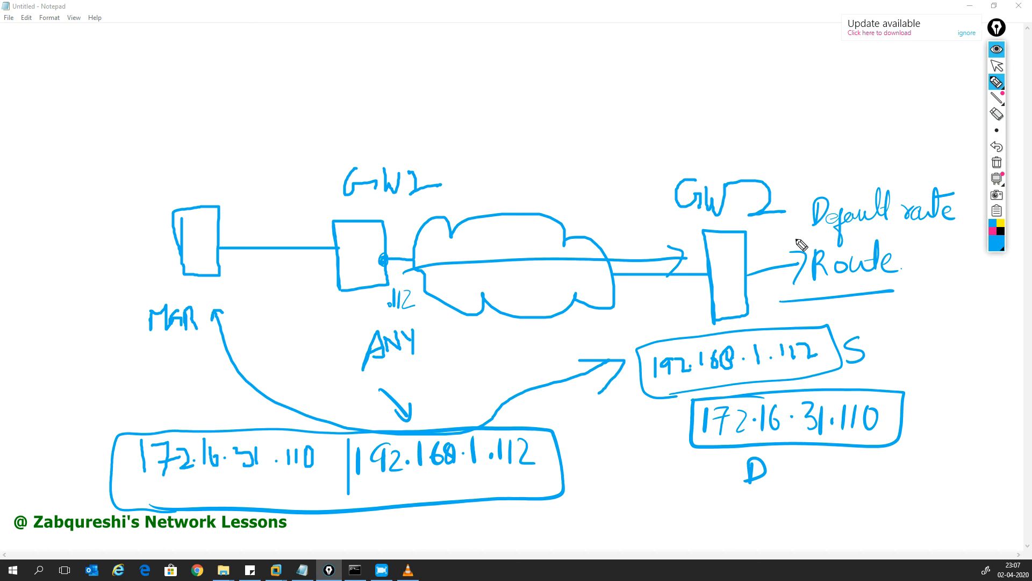
# Step: Sketch arrows to next hop 192.168.1.1, a return path, Static, and a crossed-out path, then hide ink
pyautogui.moveTo(787, 162)
pyautogui.mouseDown()
pyautogui.moveTo(594, 170)
pyautogui.moveTo(600, 109)
pyautogui.moveTo(613, 129)
pyautogui.mouseUp()
pyautogui.moveTo(636, 94)
pyautogui.mouseDown()
pyautogui.moveTo(635, 111)
pyautogui.moveTo(742, 105)
pyautogui.moveTo(775, 122)
pyautogui.mouseUp()
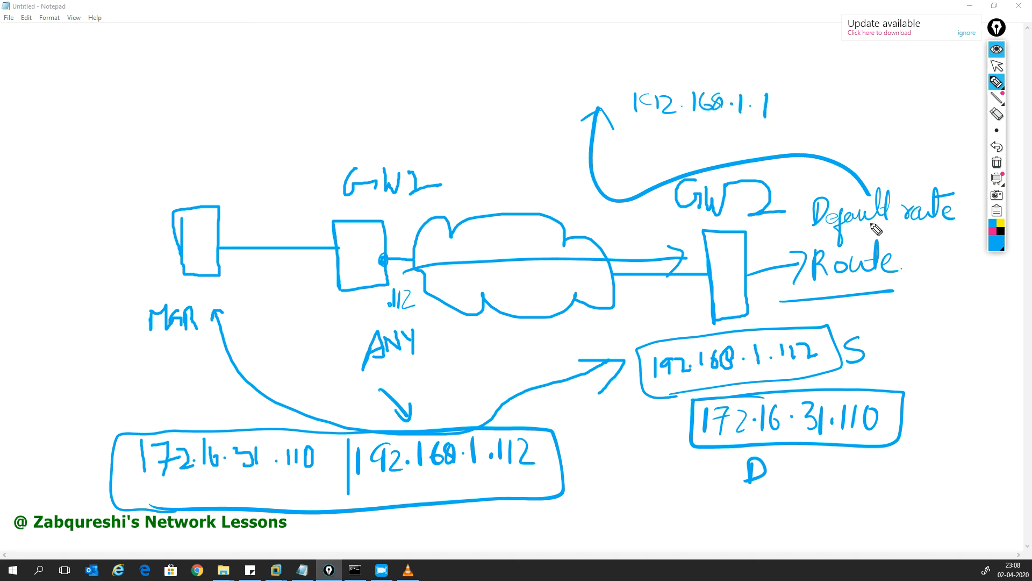
pyautogui.moveTo(745, 155)
pyautogui.mouseDown()
pyautogui.moveTo(620, 128)
pyautogui.moveTo(648, 123)
pyautogui.mouseUp()
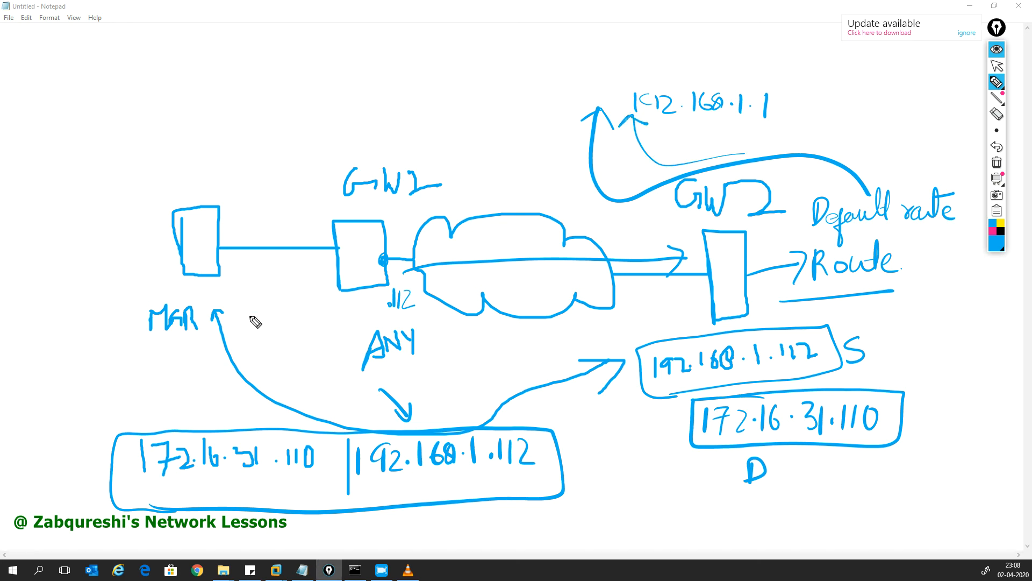
pyautogui.moveTo(573, 202); pyautogui.dragTo(422, 249)
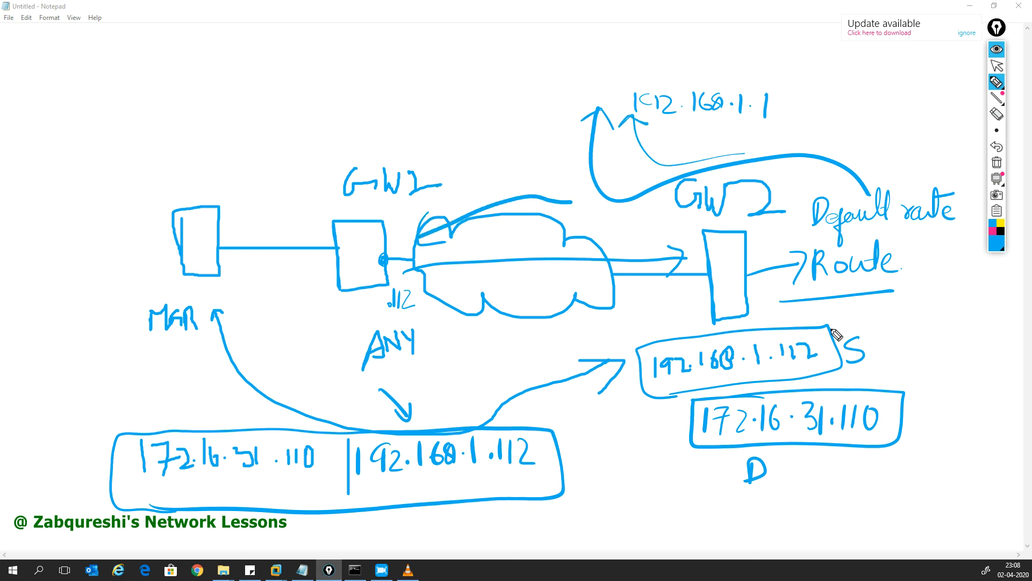
pyautogui.moveTo(890, 301)
pyautogui.mouseDown()
pyautogui.moveTo(871, 321)
pyautogui.moveTo(928, 321)
pyautogui.moveTo(933, 311)
pyautogui.mouseUp()
pyautogui.moveTo(758, 293)
pyautogui.mouseDown()
pyautogui.moveTo(428, 307)
pyautogui.moveTo(429, 318)
pyautogui.mouseUp()
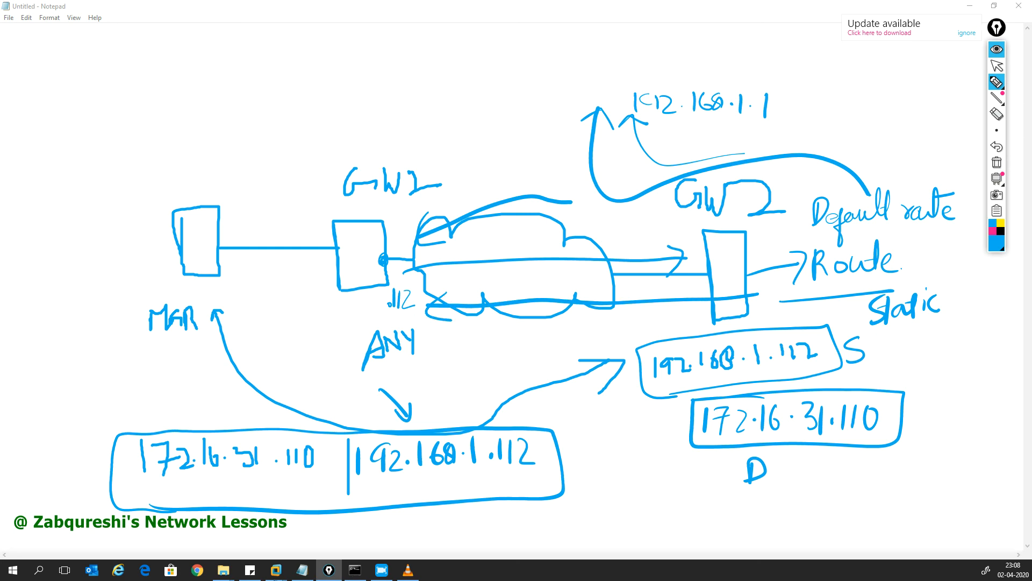
pyautogui.click(998, 50)
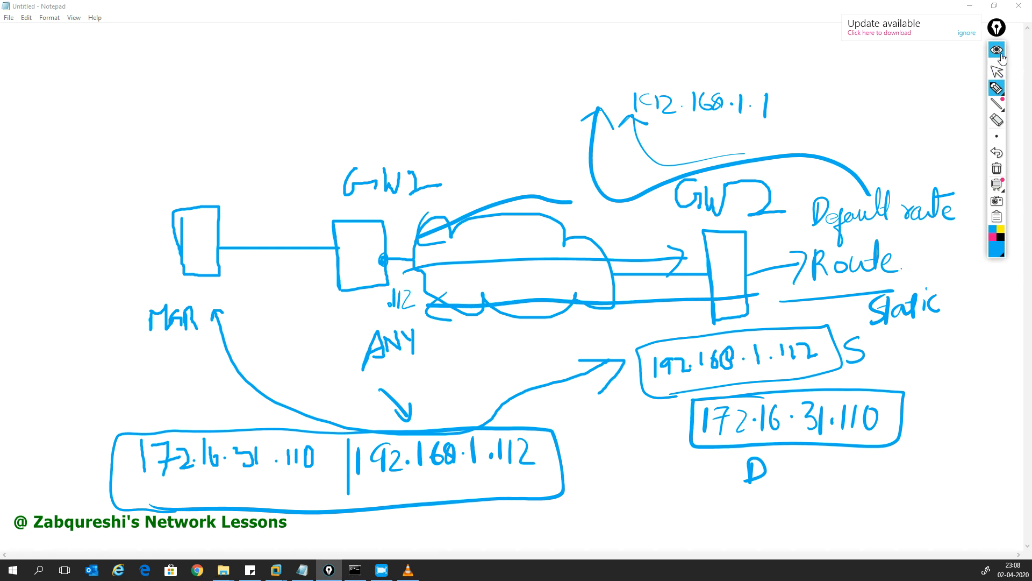
# Step: Acknowledge the SIC failure and cancel the Gateway Installation Wizard, leaving GW2 at 192.168.1.112 listed
pyautogui.click(970, 5)
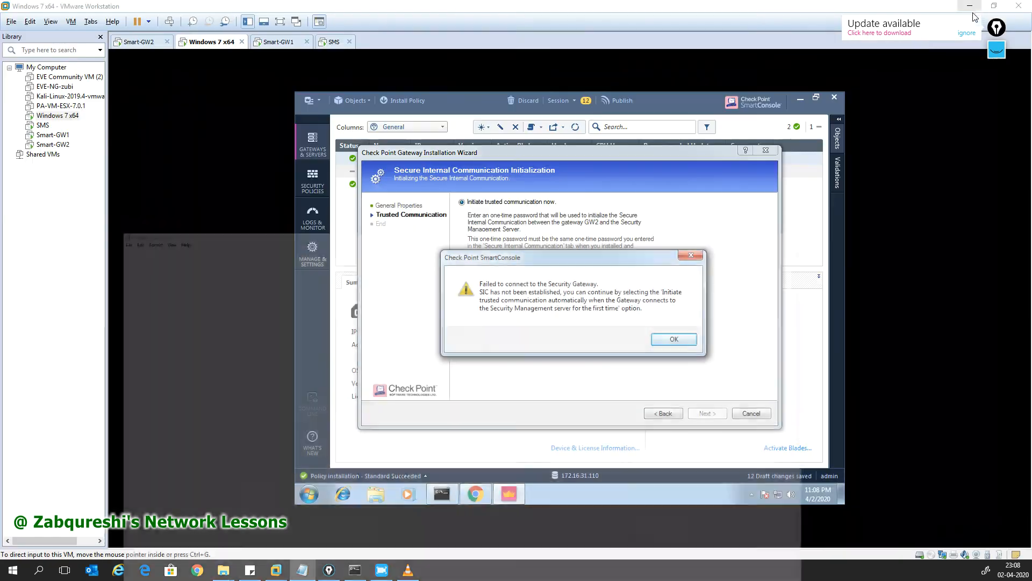
pyautogui.click(674, 342)
pyautogui.click(675, 341)
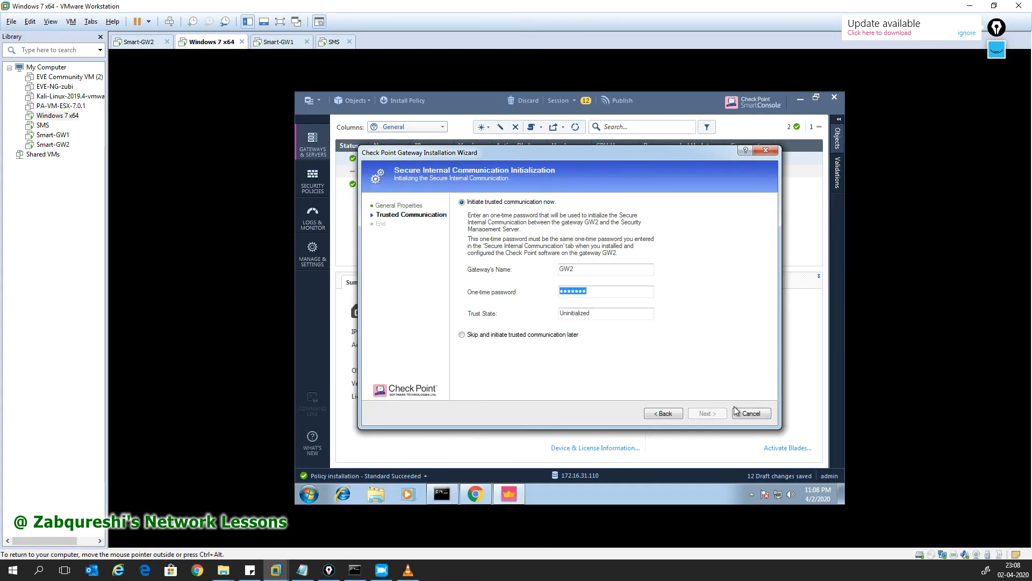
pyautogui.click(751, 413)
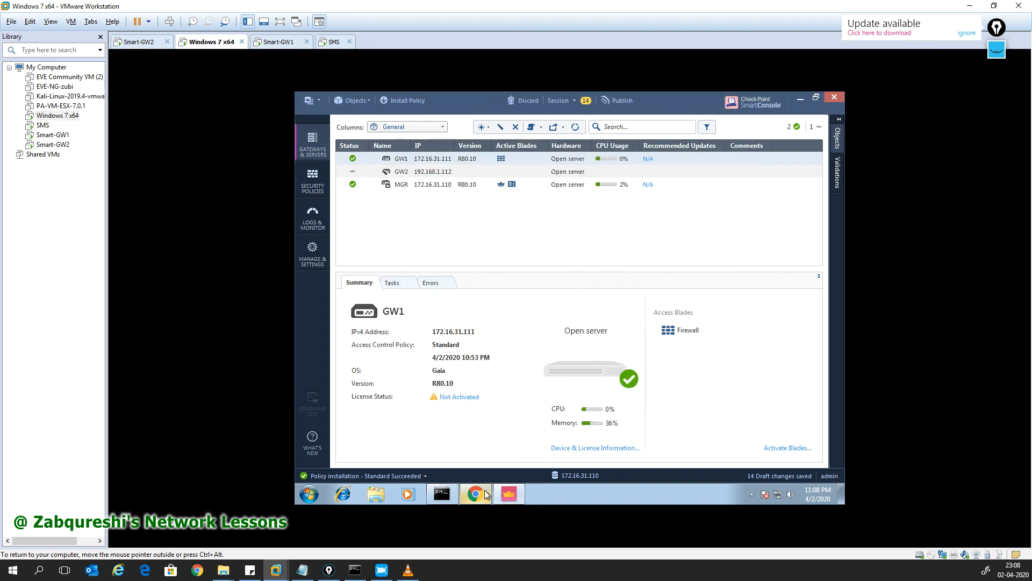
pyautogui.click(484, 495)
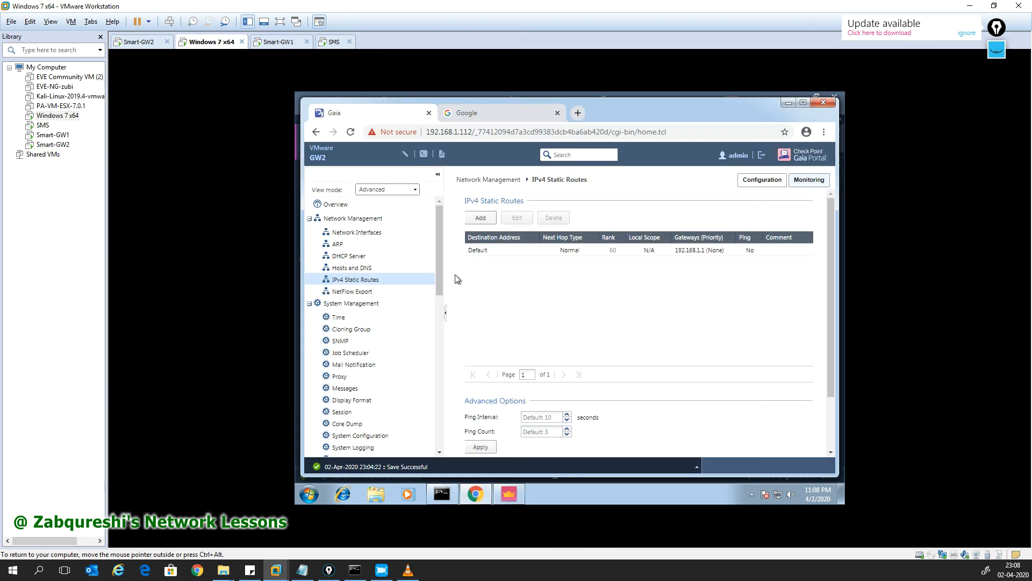
# Step: Review GW2's network interfaces and the existing Default route in IPv4 Static Routes
pyautogui.doubleClick(468, 132)
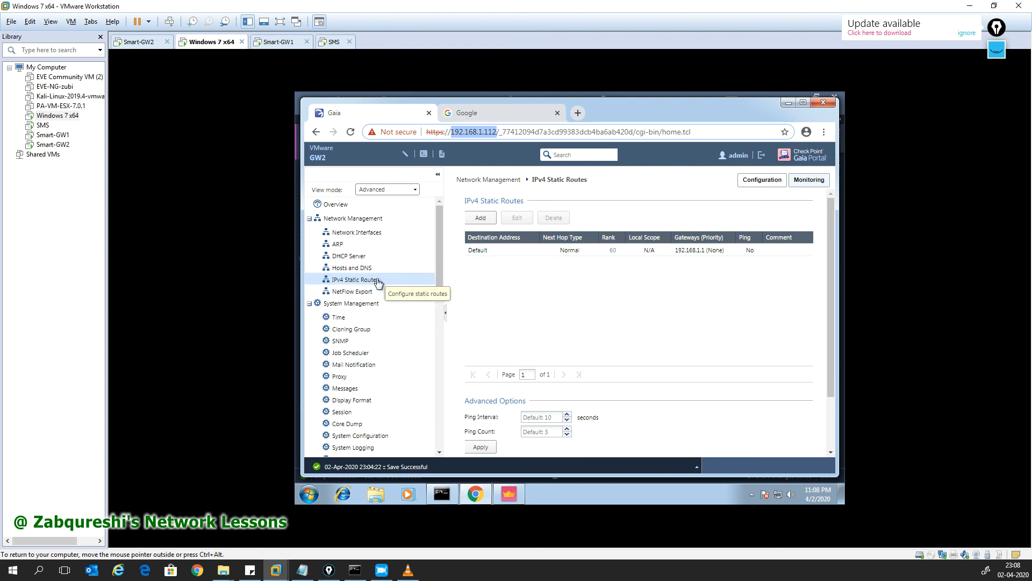
pyautogui.click(355, 232)
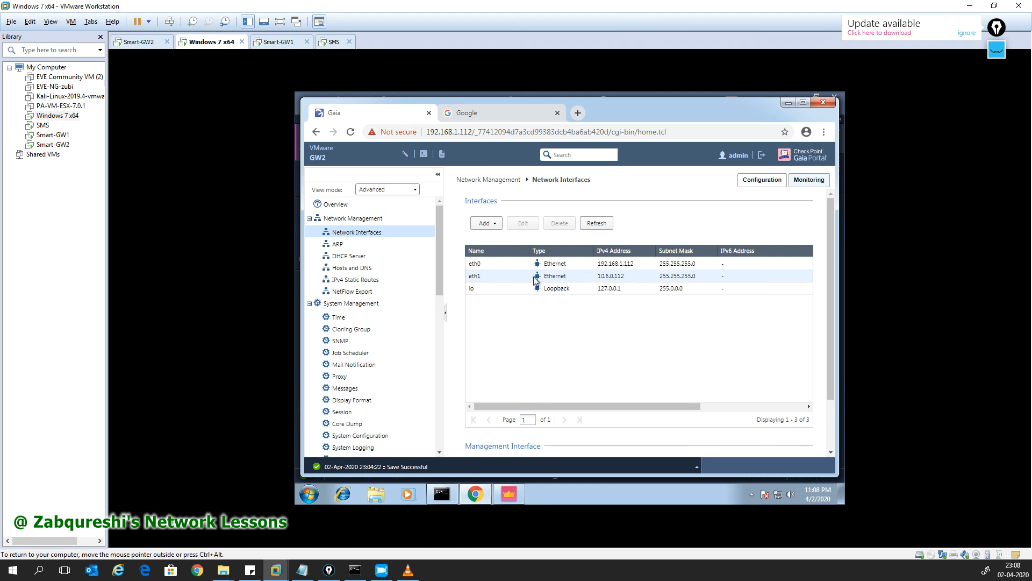
pyautogui.click(383, 280)
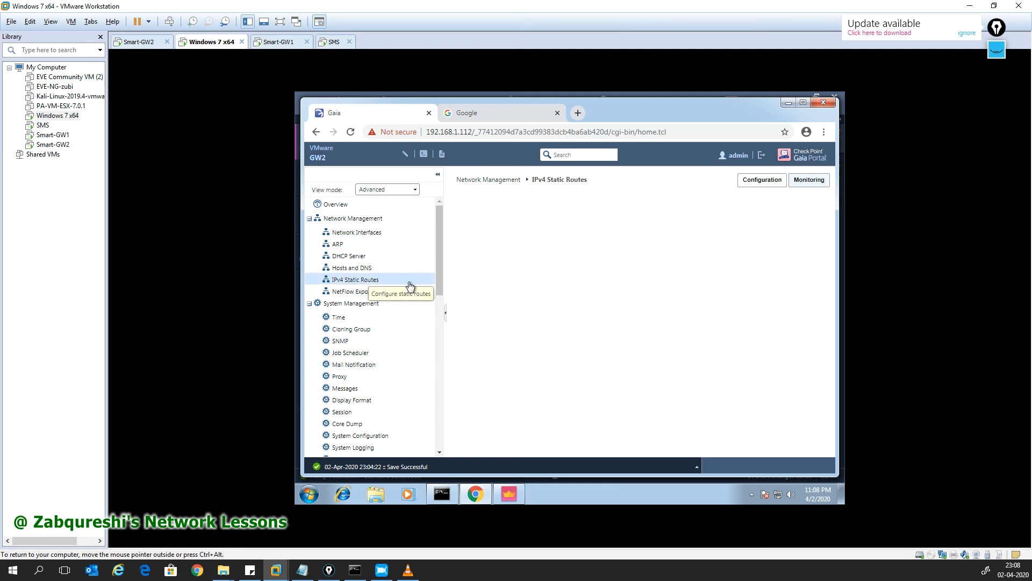
pyautogui.click(512, 249)
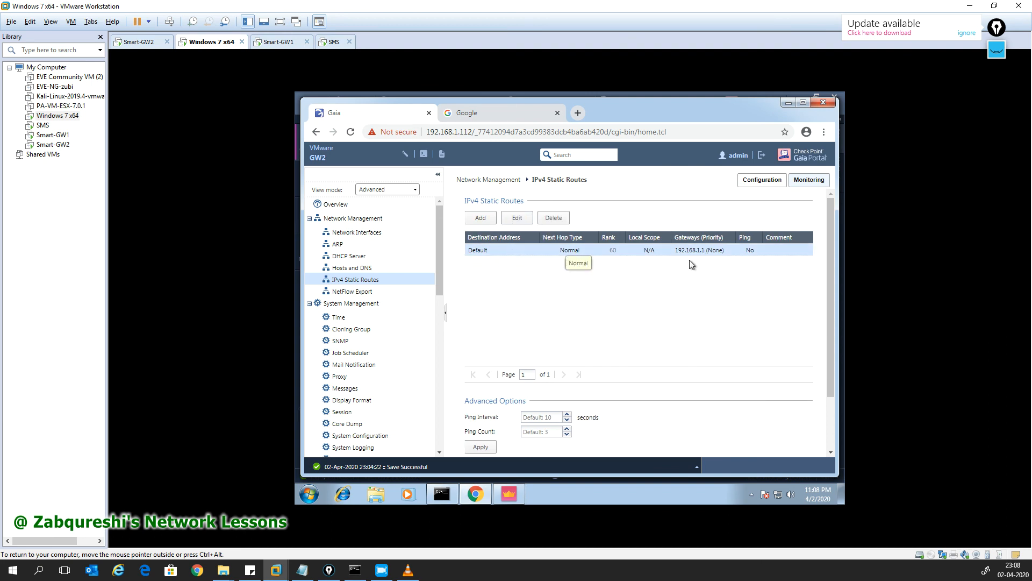
# Step: Add and save a static route to 172.16.31.0/255.255.255.0 via gateway 192.168.1.111
pyautogui.click(482, 218)
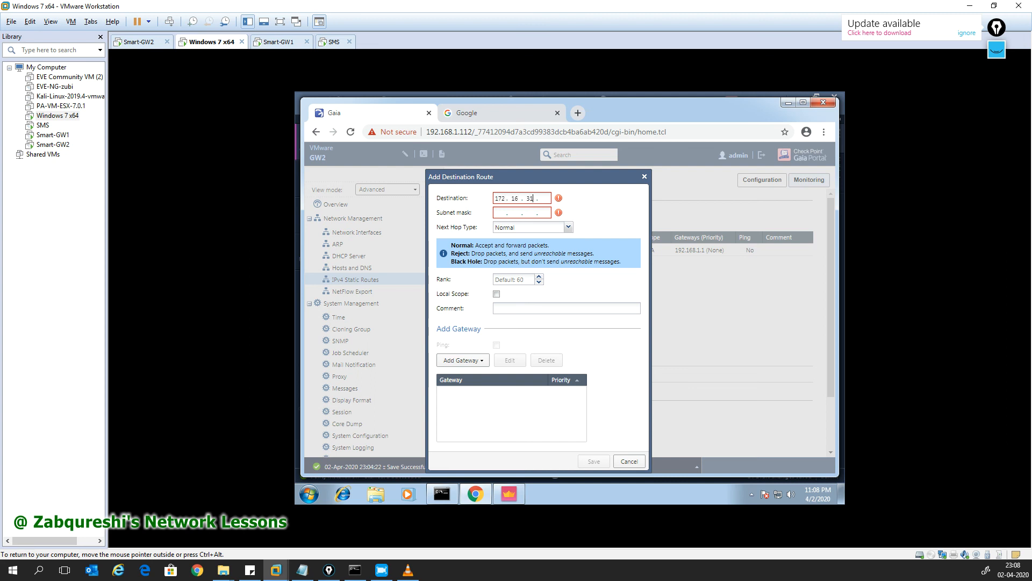
pyautogui.write('172.16.31.0')
pyautogui.press('Tab')
pyautogui.write('255.255.255')
pyautogui.press('BackSpace')
pyautogui.press('BackSpace')
pyautogui.press('BackSpace')
pyautogui.write('0')
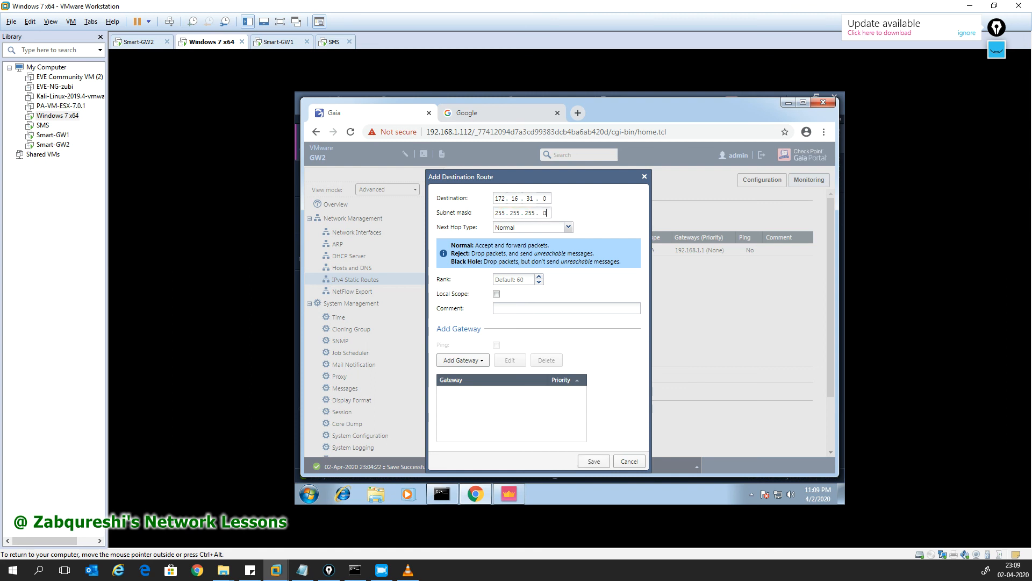
pyautogui.click(487, 361)
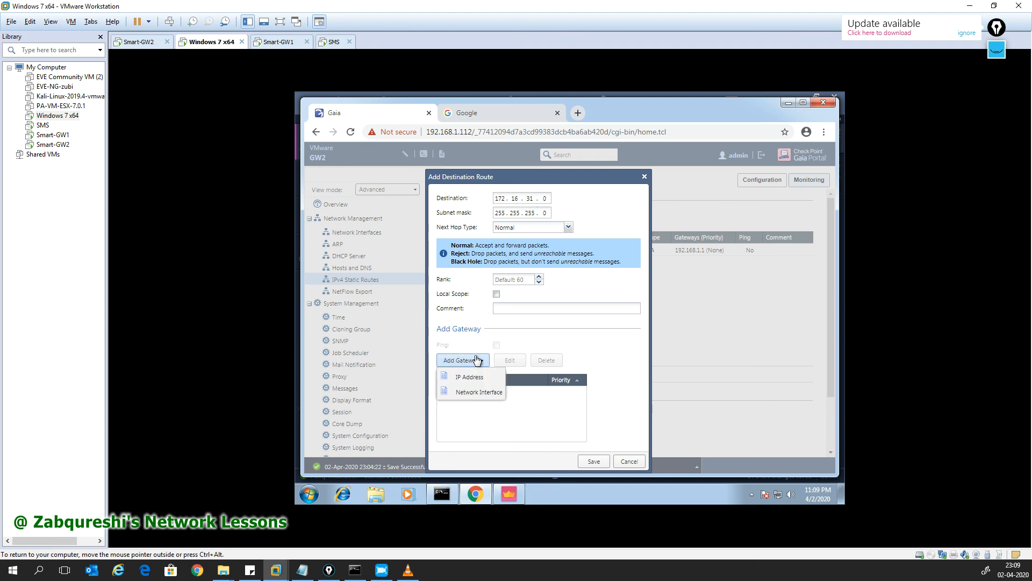
pyautogui.click(473, 379)
pyautogui.write('192.168.1.111')
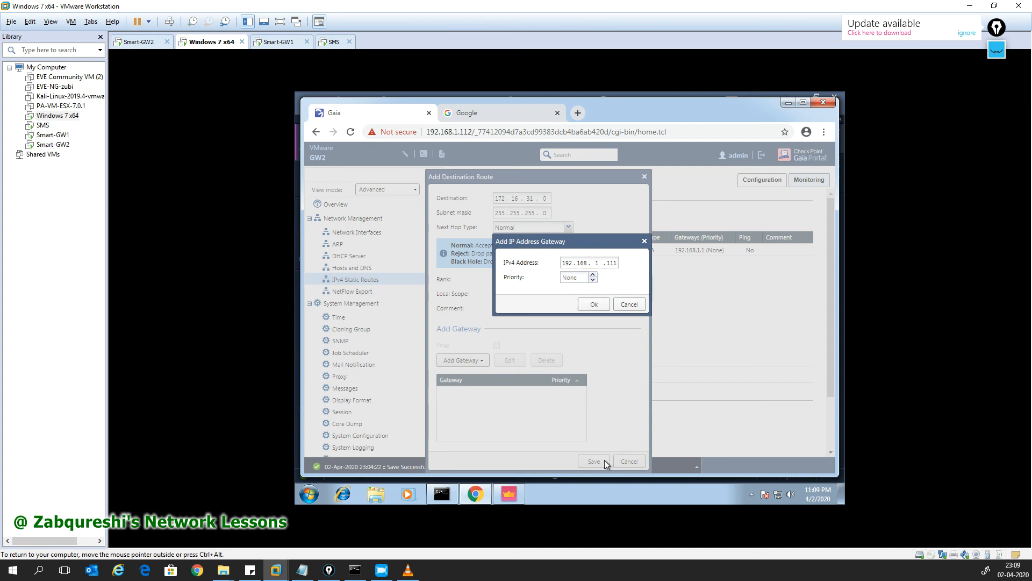
pyautogui.click(595, 305)
pyautogui.click(593, 461)
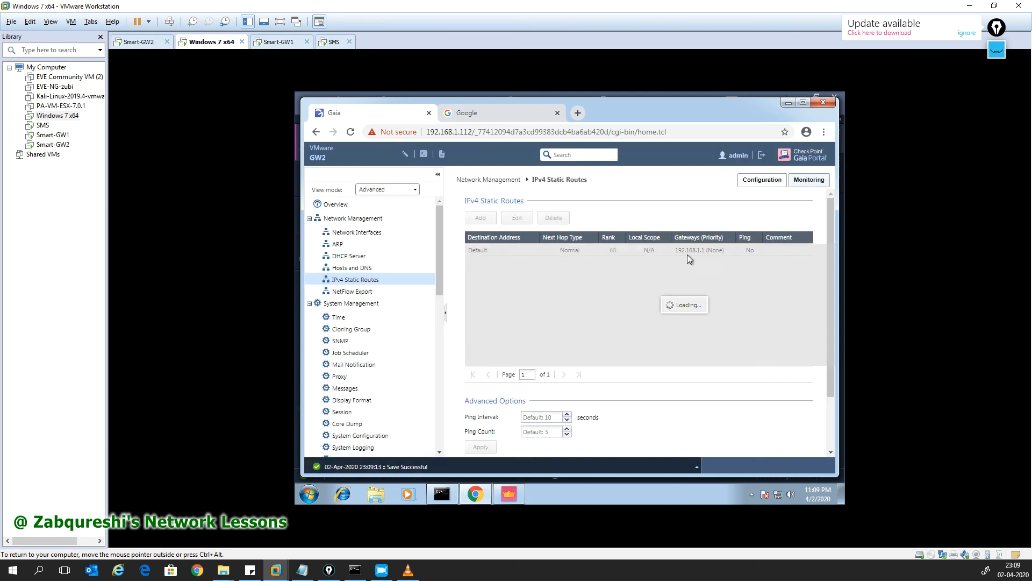
# Step: Back in SmartConsole, start a new security gateway using the Wizard Mode
pyautogui.click(788, 102)
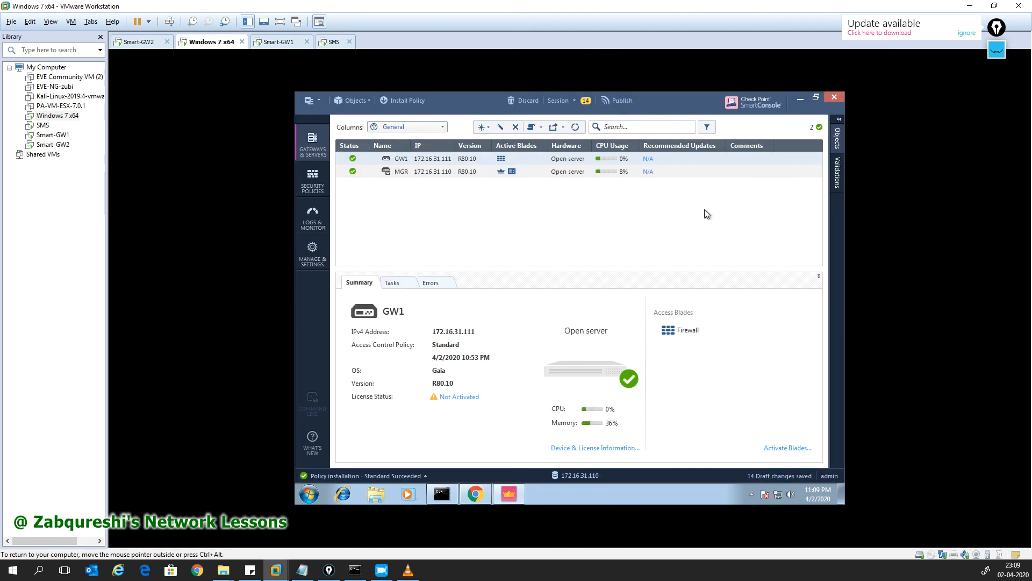
pyautogui.click(356, 104)
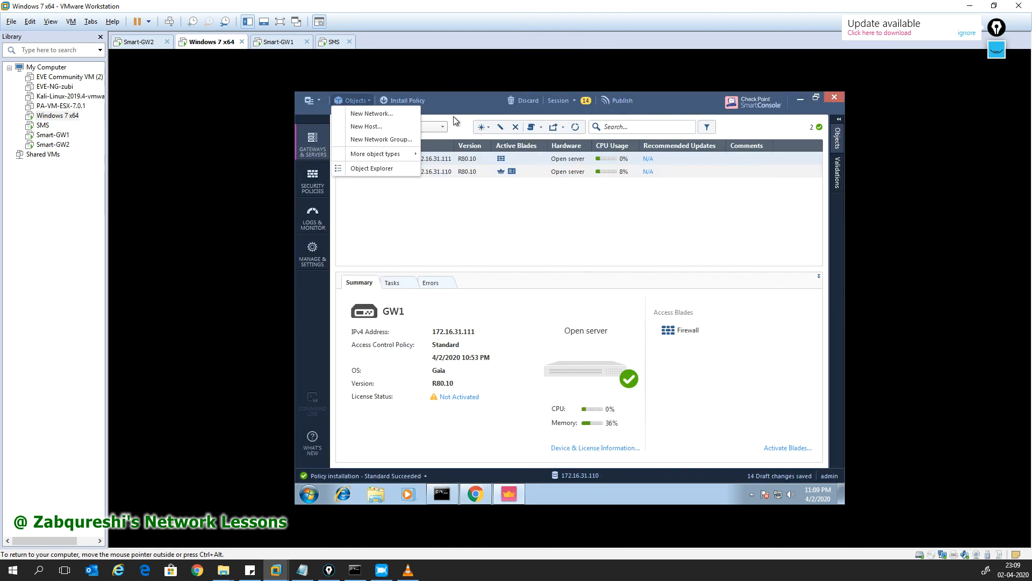
pyautogui.moveTo(402, 153)
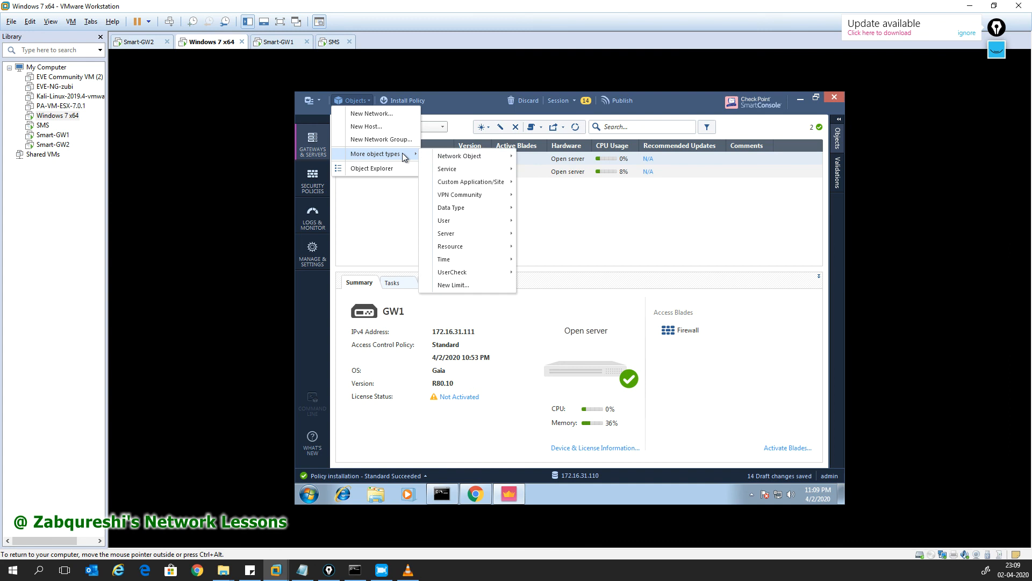
pyautogui.click(483, 131)
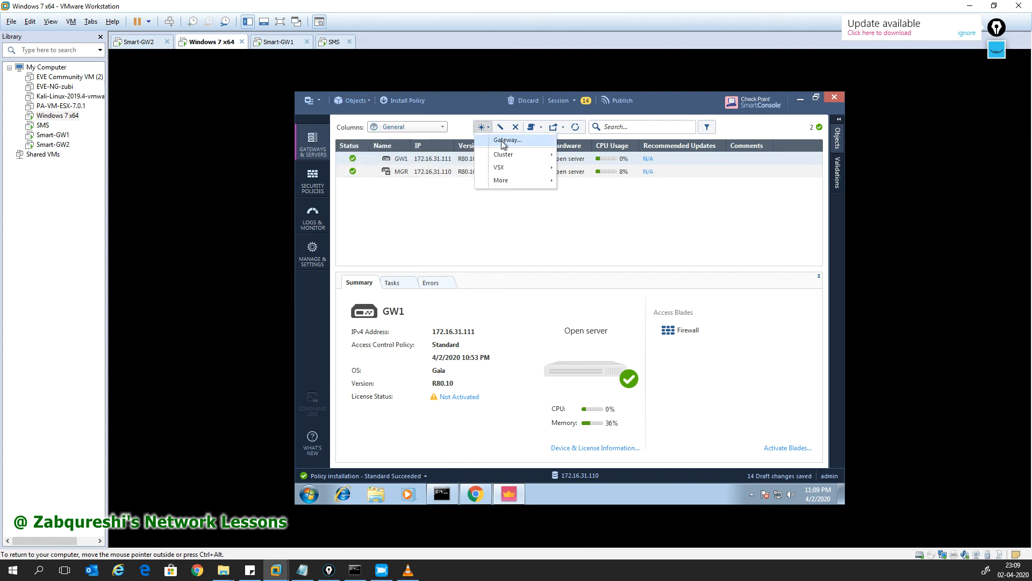
pyautogui.click(501, 143)
pyautogui.click(534, 279)
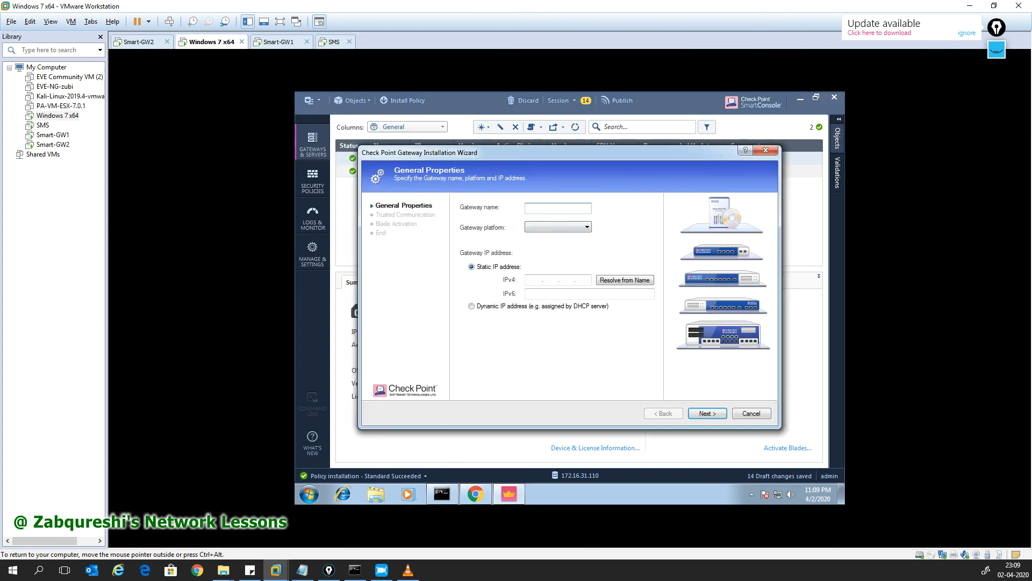
# Step: Define GW2 as an Open server at 192.168.1.112 and start trust initialization
pyautogui.write('GW2')
pyautogui.click(571, 228)
pyautogui.click(560, 407)
pyautogui.click(535, 280)
pyautogui.write('182 . 168 . 1')
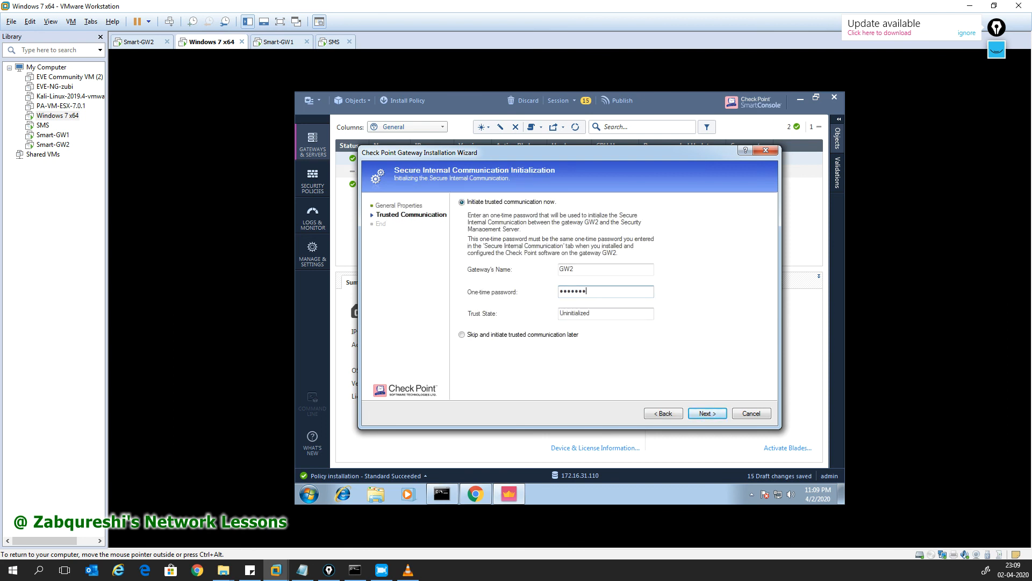
pyautogui.click(707, 413)
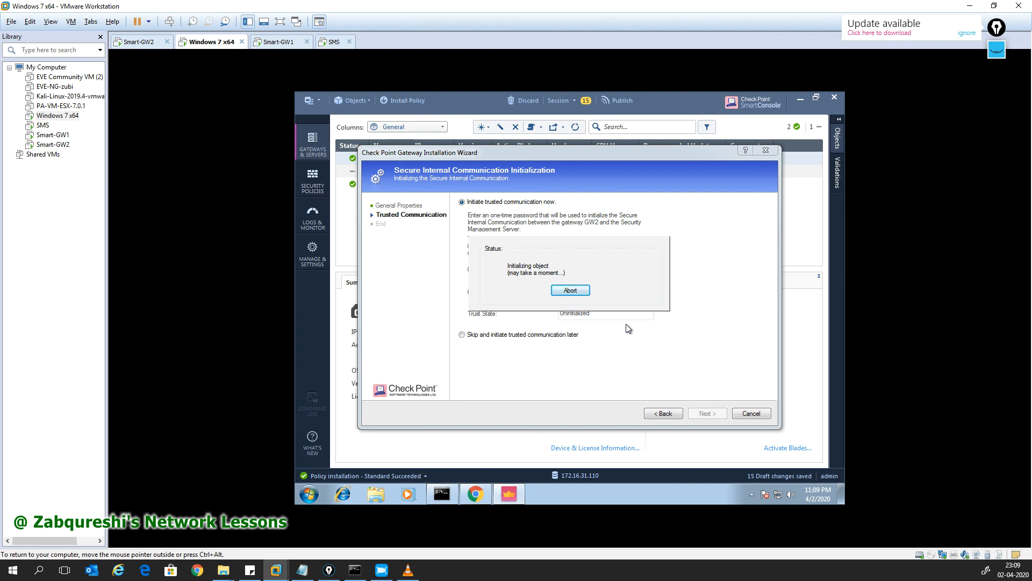
pyautogui.click(475, 493)
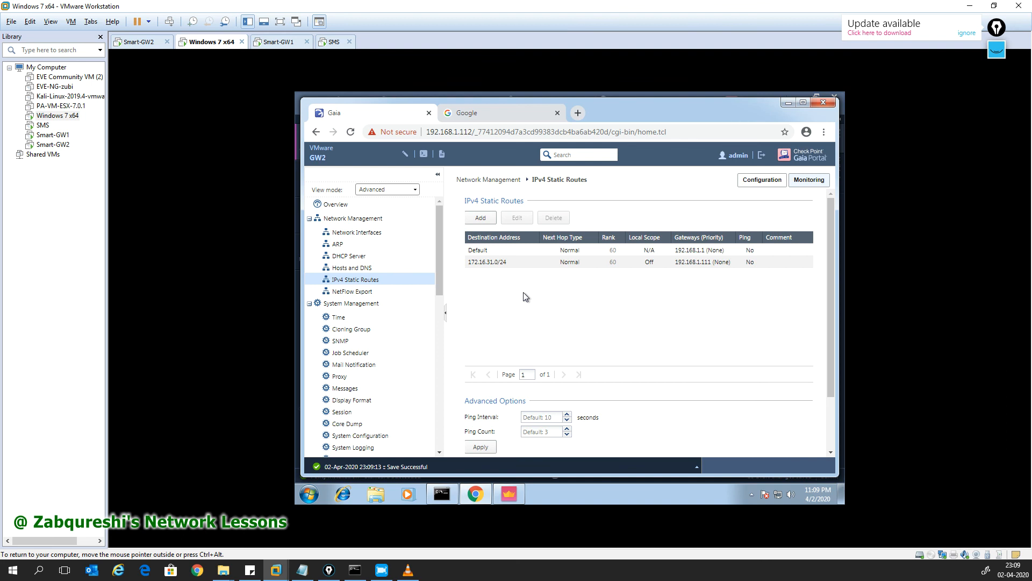
# Step: Edit the 172.16.31.0/24 route, toggle the Ping checkbox, and save it again
pyautogui.click(503, 249)
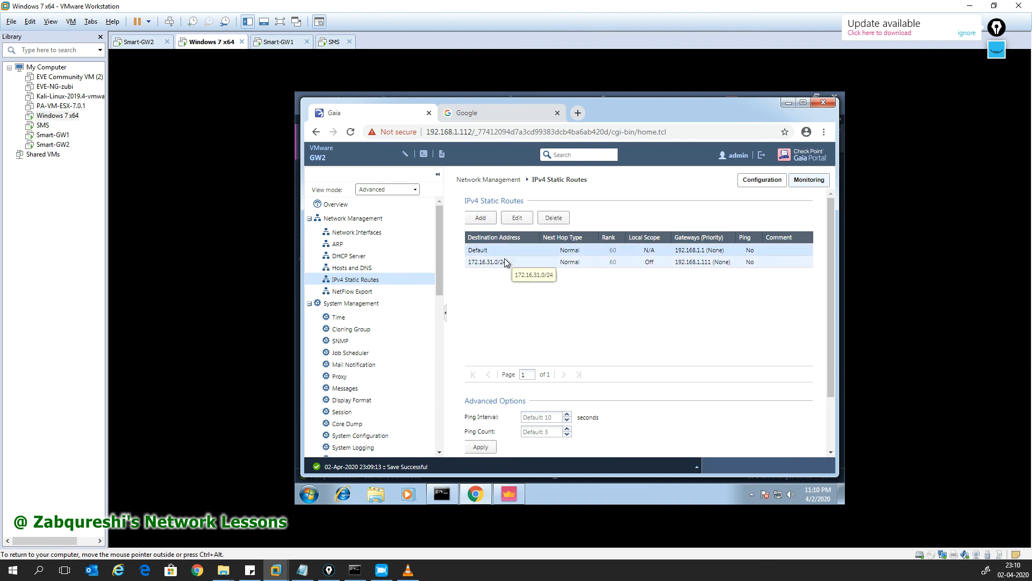
pyautogui.click(504, 260)
pyautogui.click(495, 255)
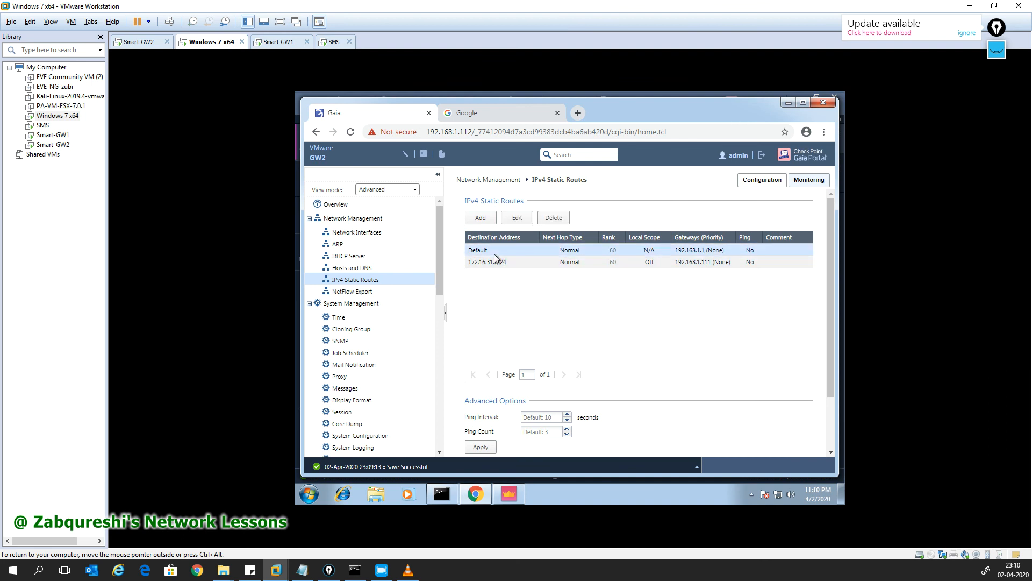
pyautogui.click(751, 239)
pyautogui.click(508, 262)
pyautogui.click(517, 217)
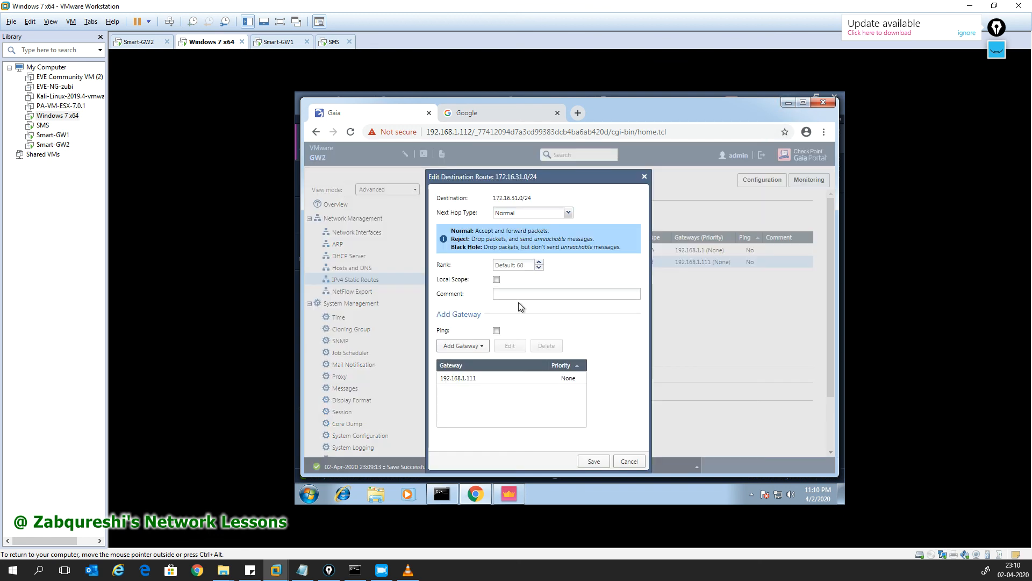
pyautogui.click(496, 331)
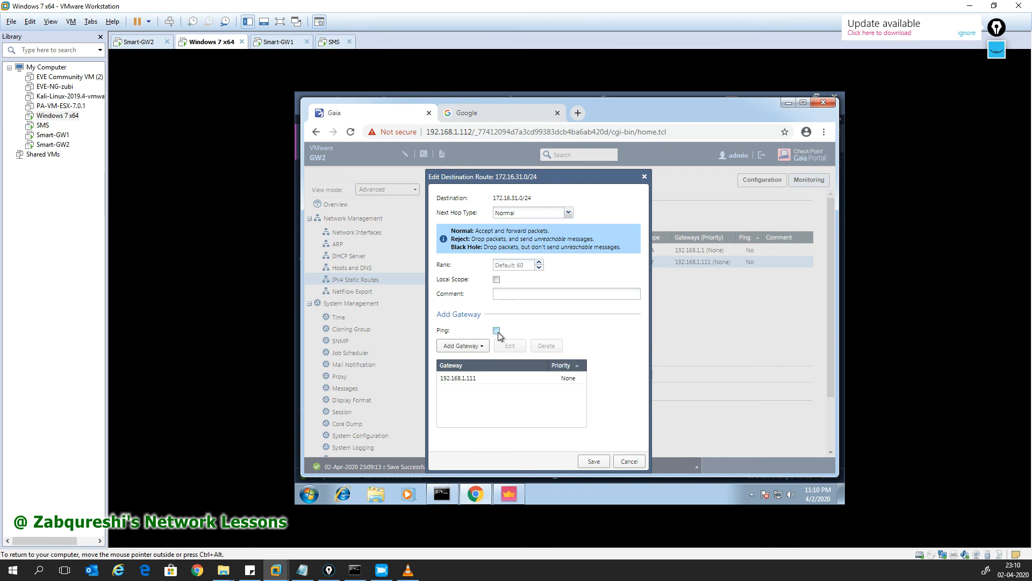
pyautogui.click(593, 461)
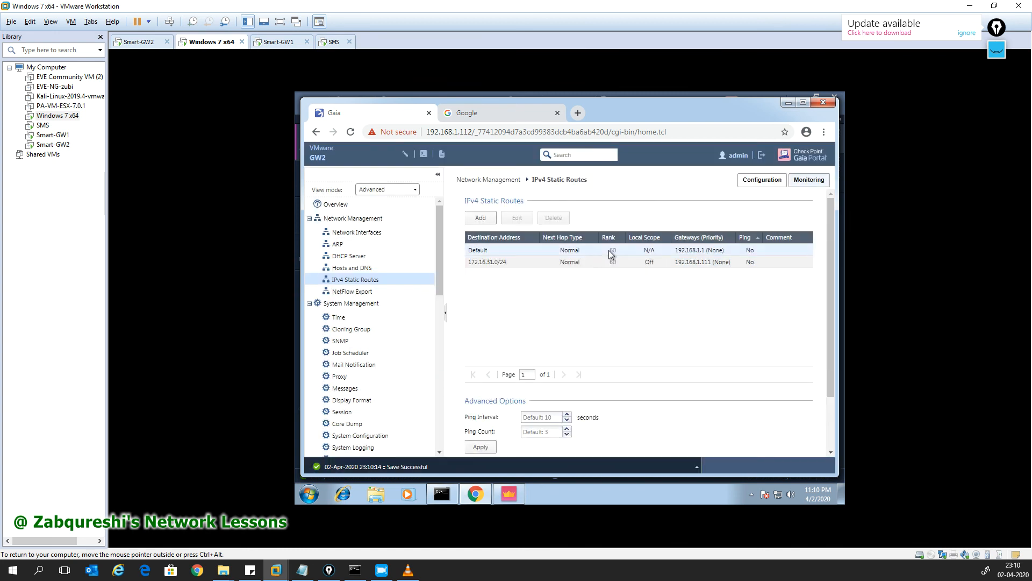
# Step: Review GW2's eth0 and eth1 interfaces in Get Topology Results and close it
pyautogui.click(786, 104)
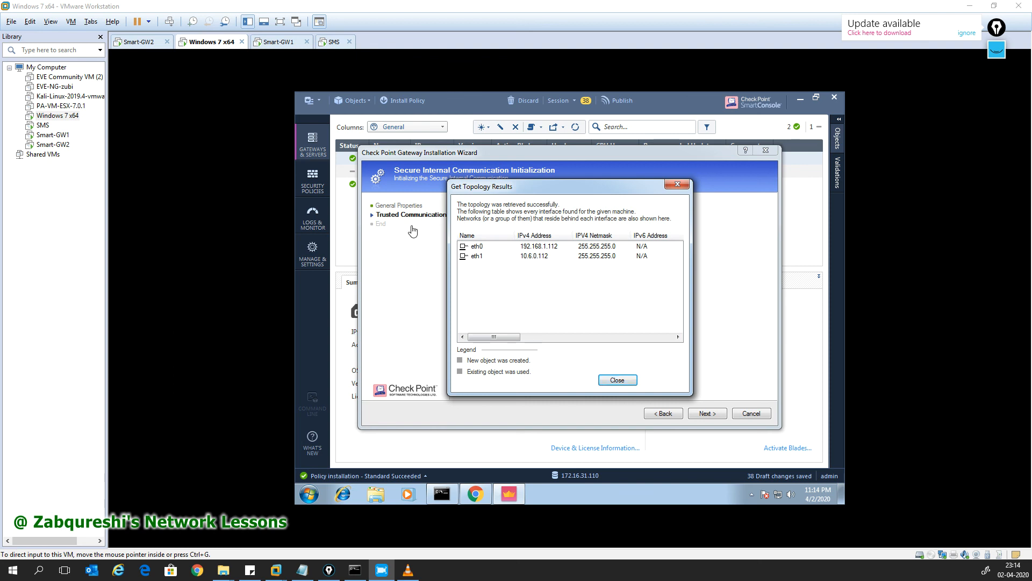
pyautogui.click(469, 259)
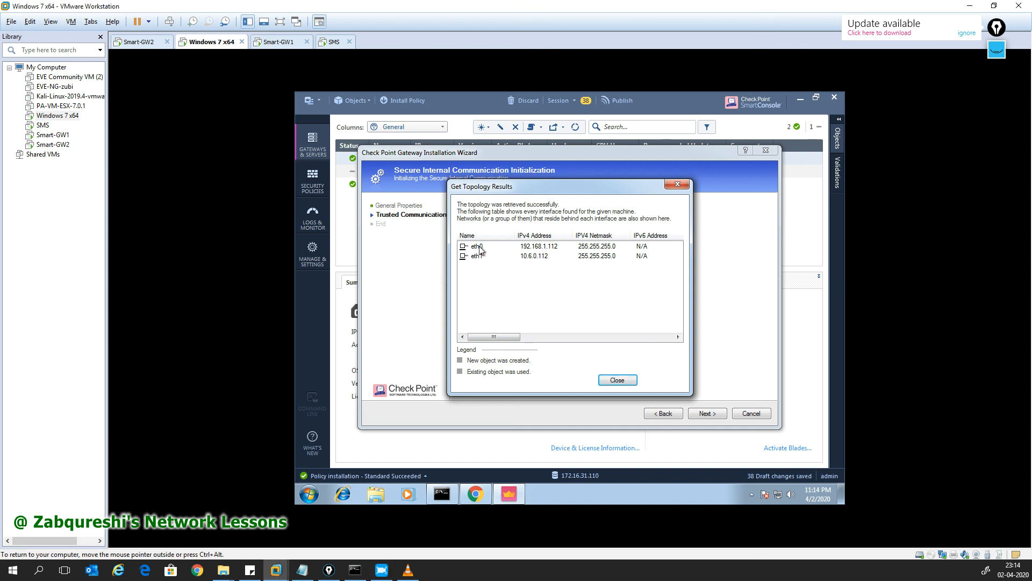
pyautogui.click(480, 248)
pyautogui.click(485, 259)
pyautogui.click(490, 247)
pyautogui.click(491, 257)
pyautogui.click(500, 248)
pyautogui.click(501, 258)
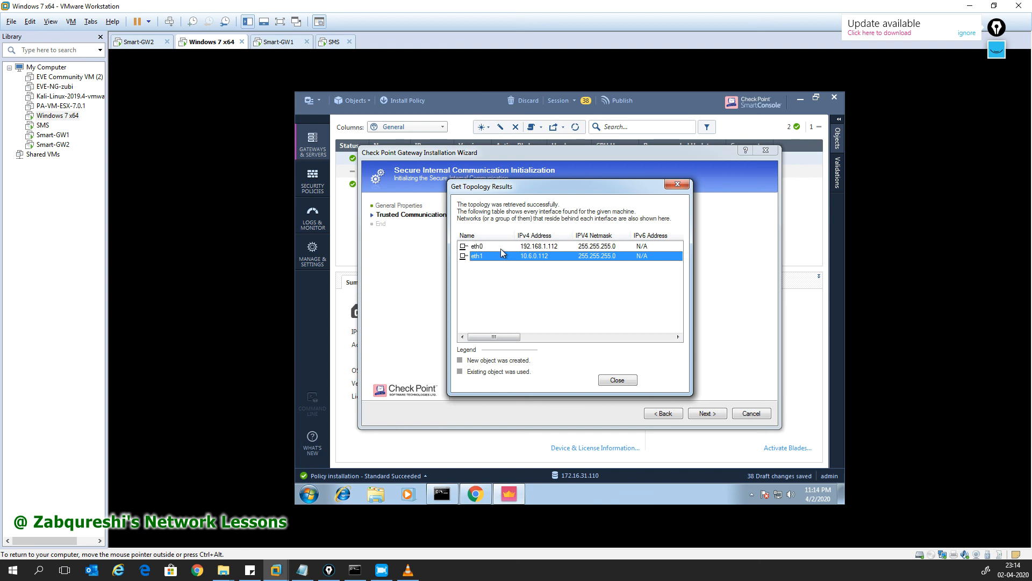
pyautogui.click(518, 247)
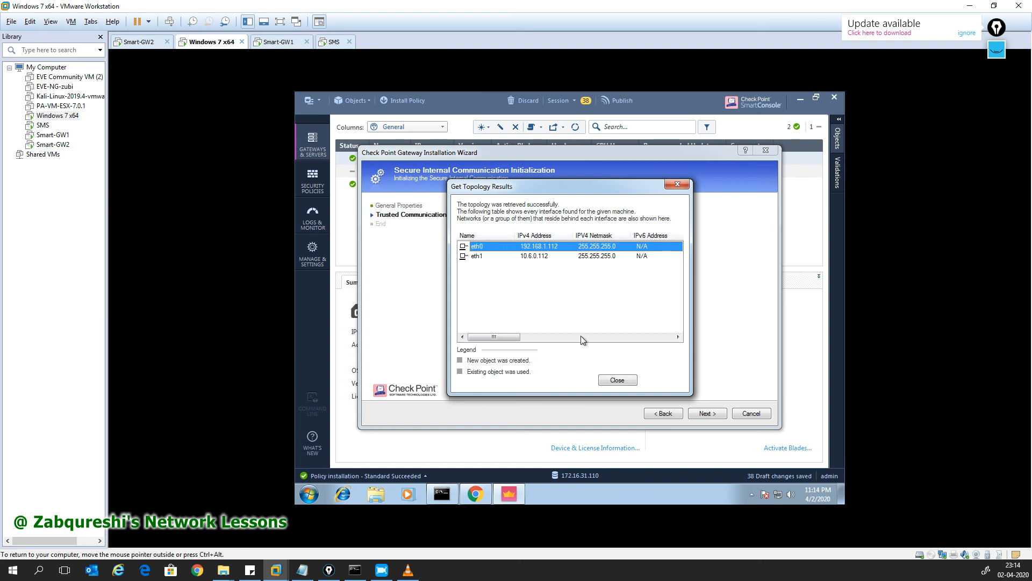
pyautogui.click(616, 380)
# Step: Finish the wizard without editing gateway properties, accepting the duplicate IP warning
pyautogui.click(507, 292)
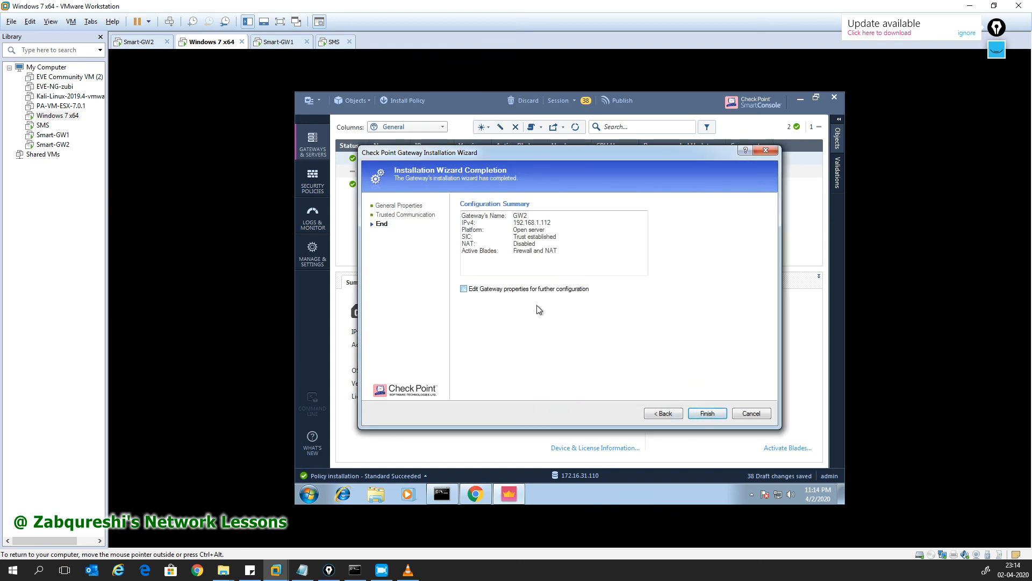
pyautogui.click(705, 413)
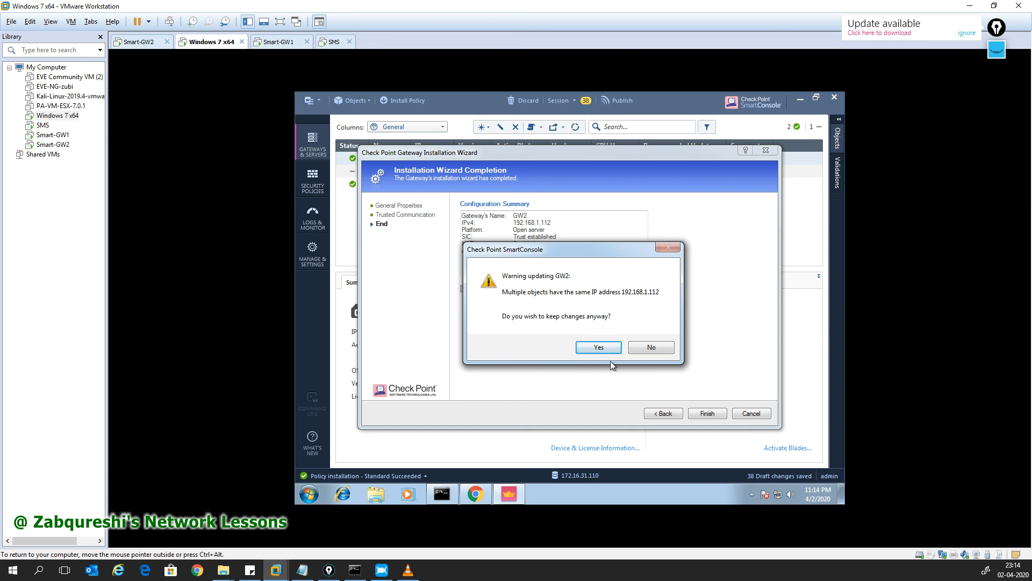
pyautogui.click(599, 348)
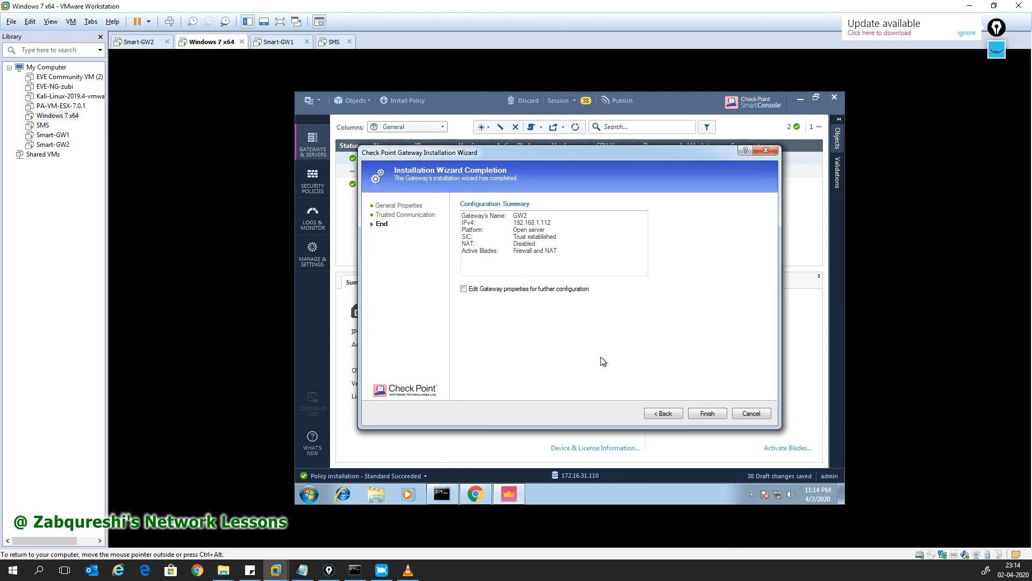
pyautogui.click(706, 414)
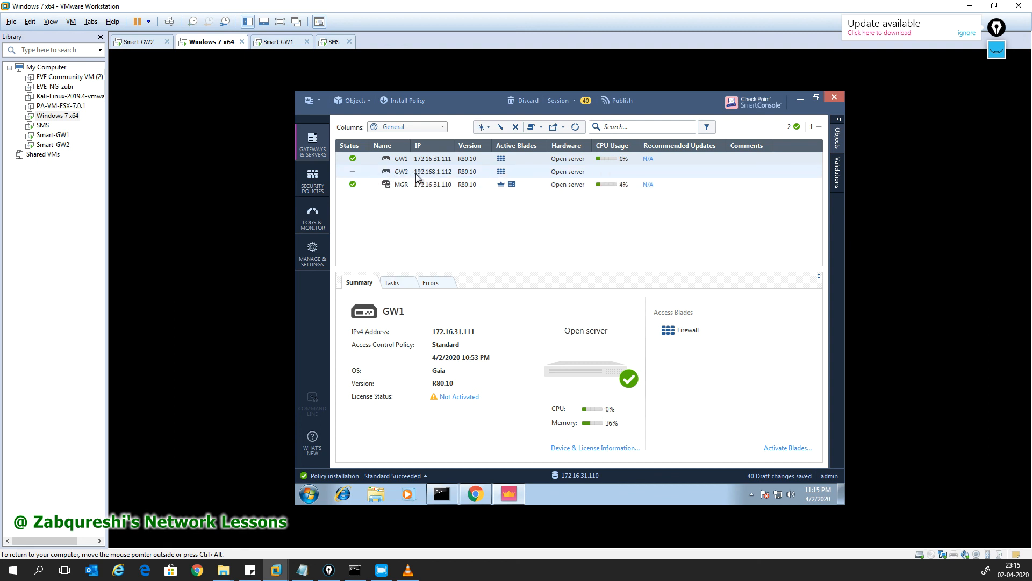
# Step: Test GW2's SIC status from its gateway properties and confirm trust is communicating
pyautogui.click(838, 129)
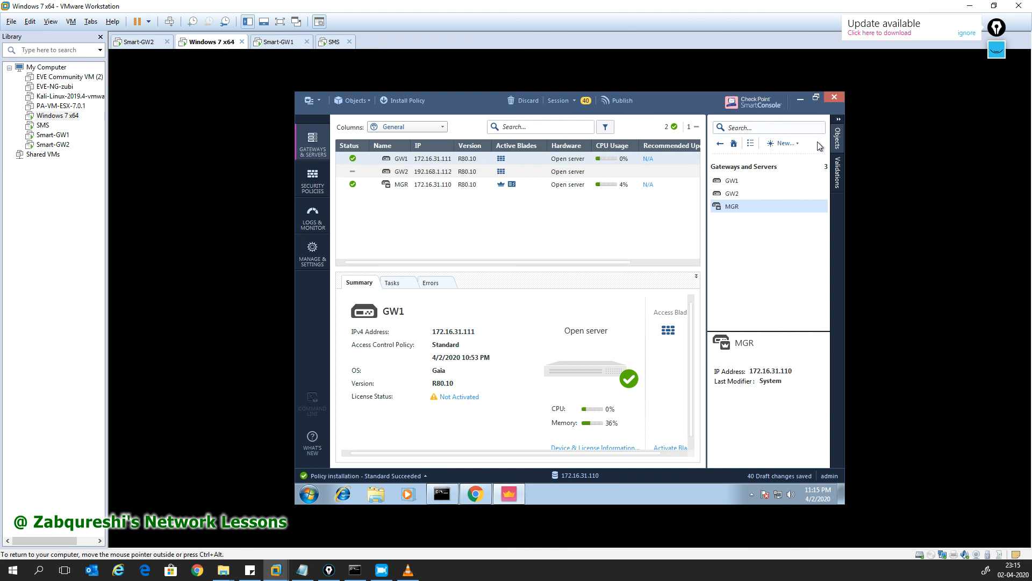
pyautogui.moveTo(723, 197)
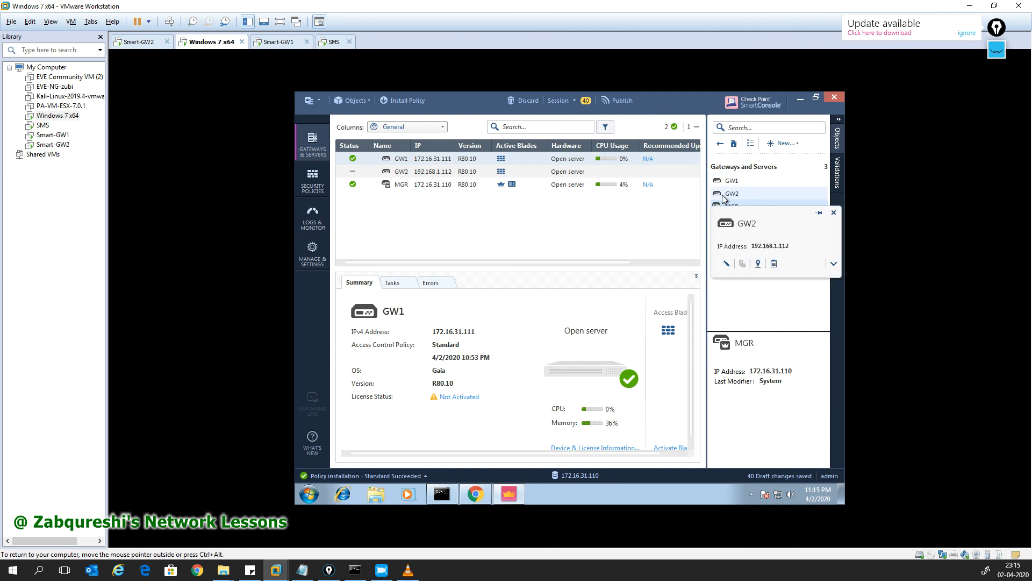
pyautogui.doubleClick(412, 171)
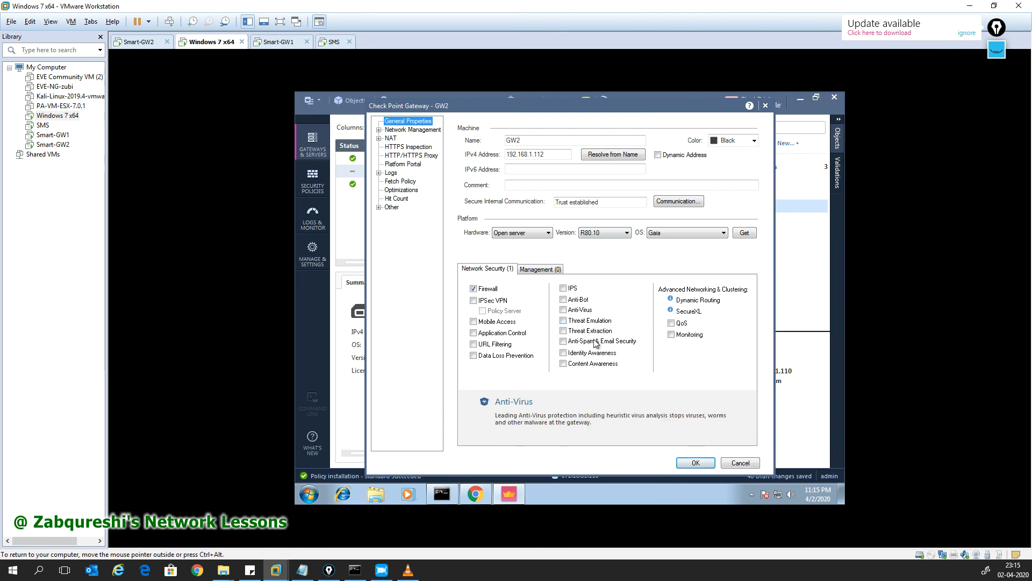
pyautogui.click(675, 201)
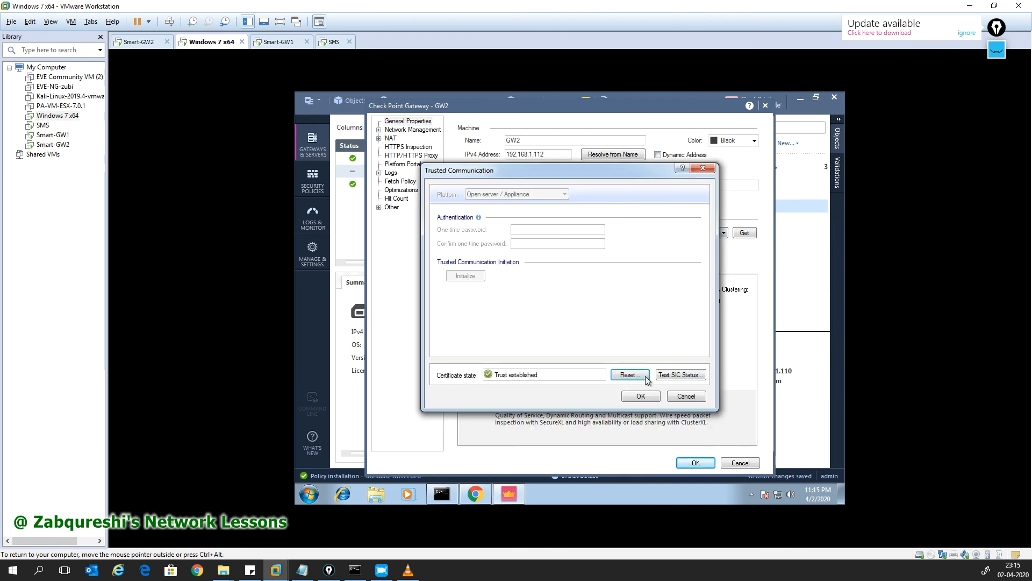
pyautogui.click(670, 376)
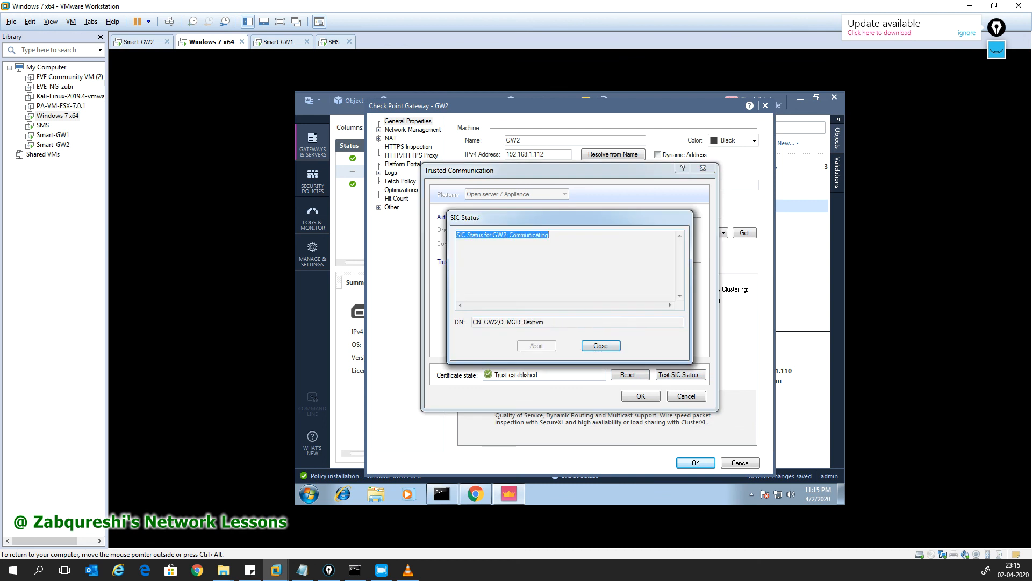
pyautogui.click(596, 345)
pyautogui.click(652, 398)
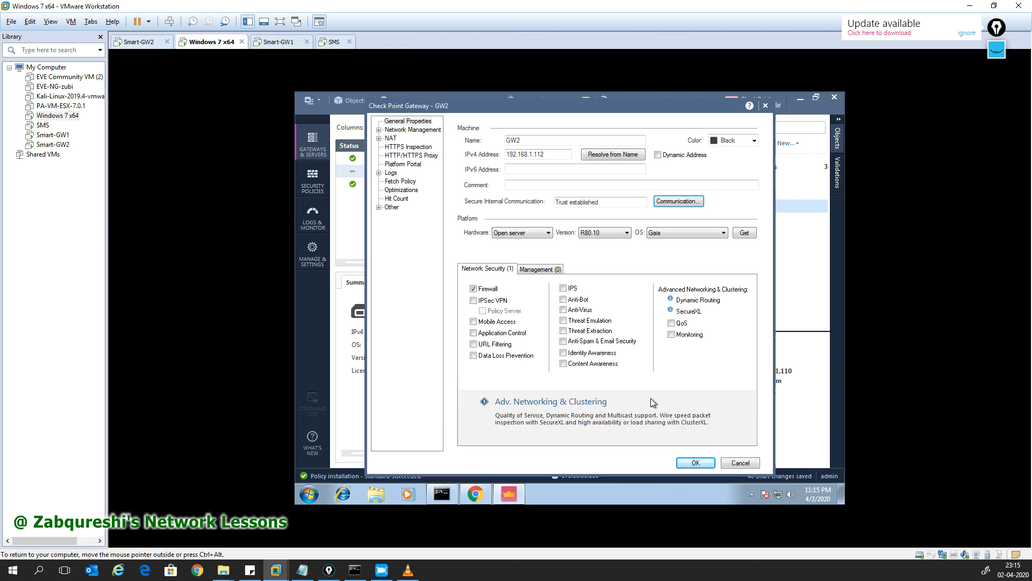
# Step: Save GW2's properties despite the no-interfaces and duplicate-IP warnings
pyautogui.click(692, 464)
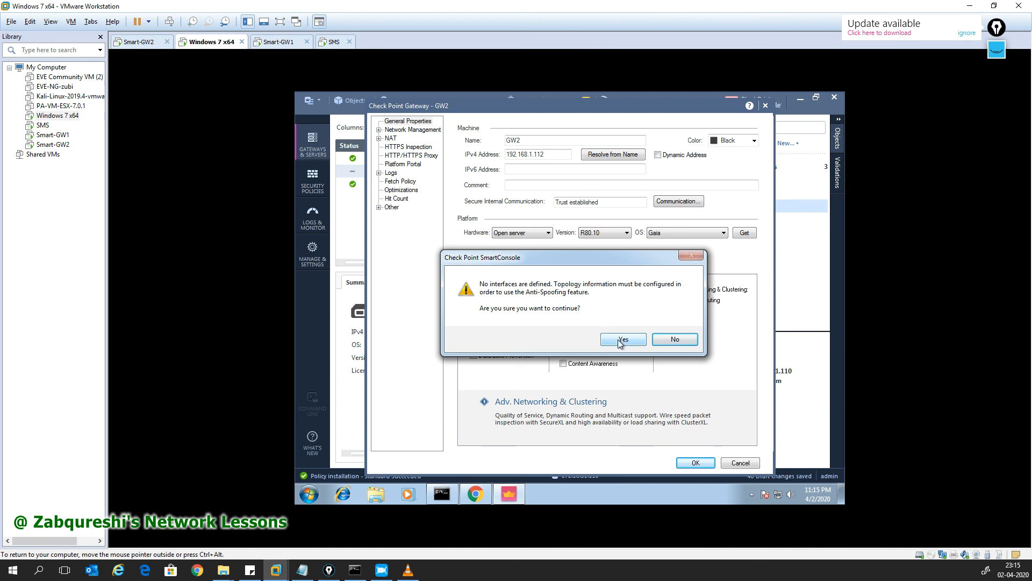
pyautogui.click(622, 340)
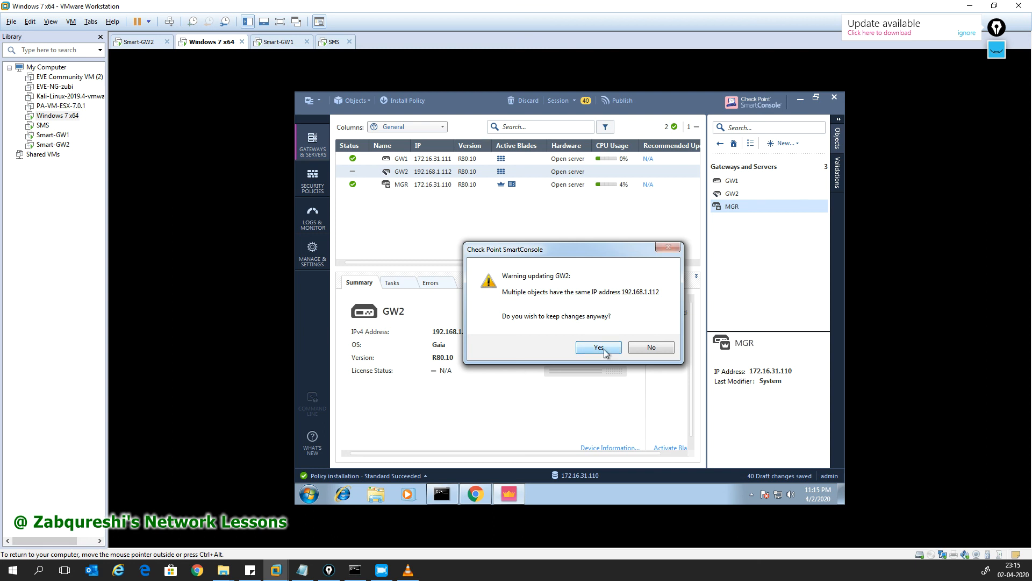
pyautogui.click(606, 352)
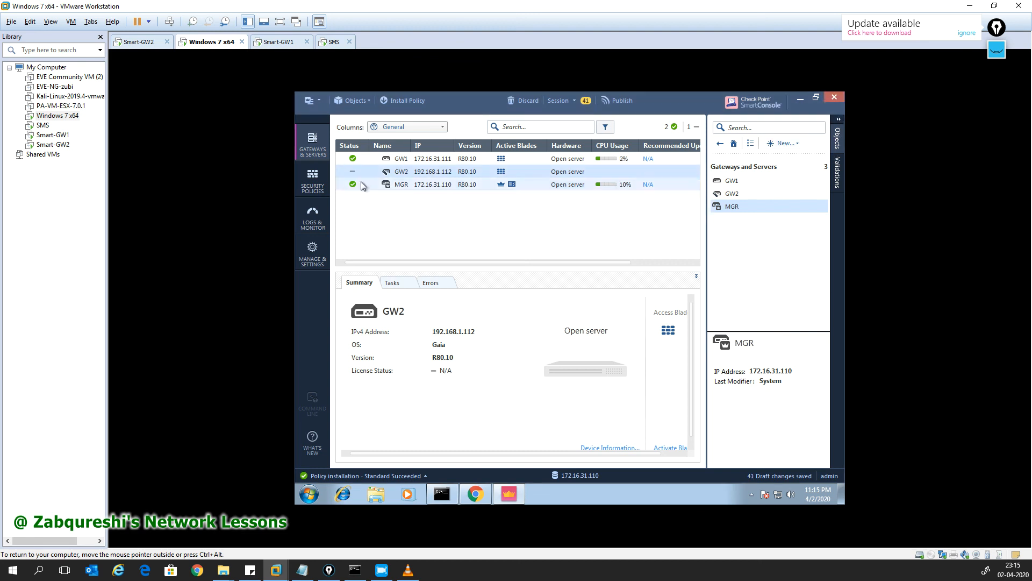
# Step: Add GW2 to the Destination of Access Control rules 3 and 2
pyautogui.click(317, 175)
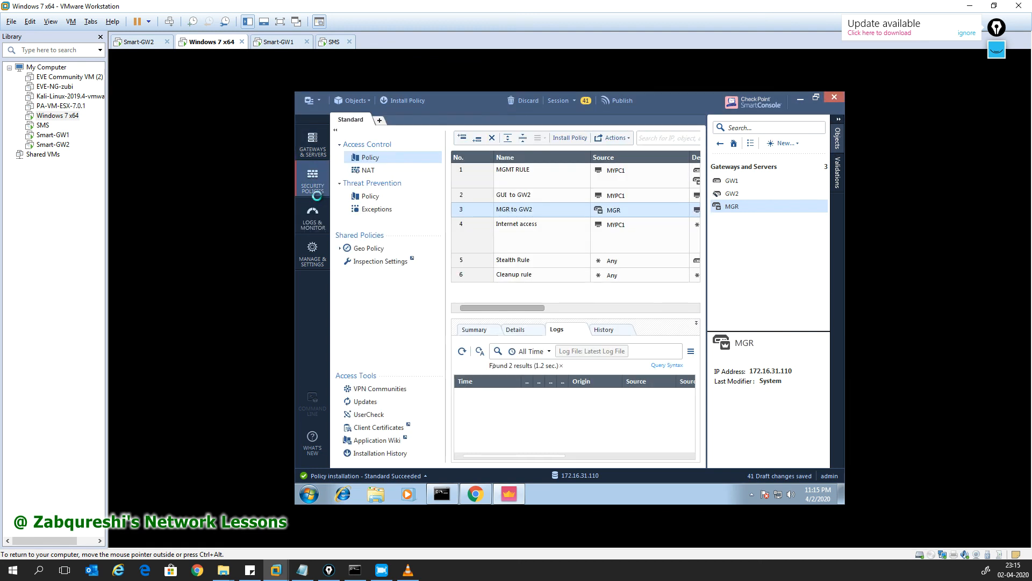
pyautogui.moveTo(514, 309); pyautogui.dragTo(588, 307)
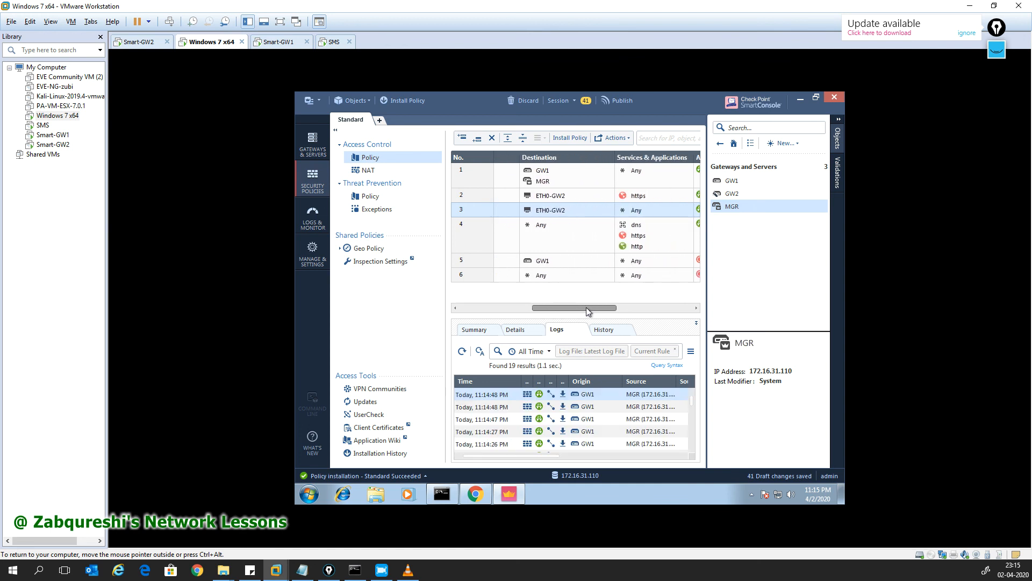
pyautogui.click(610, 207)
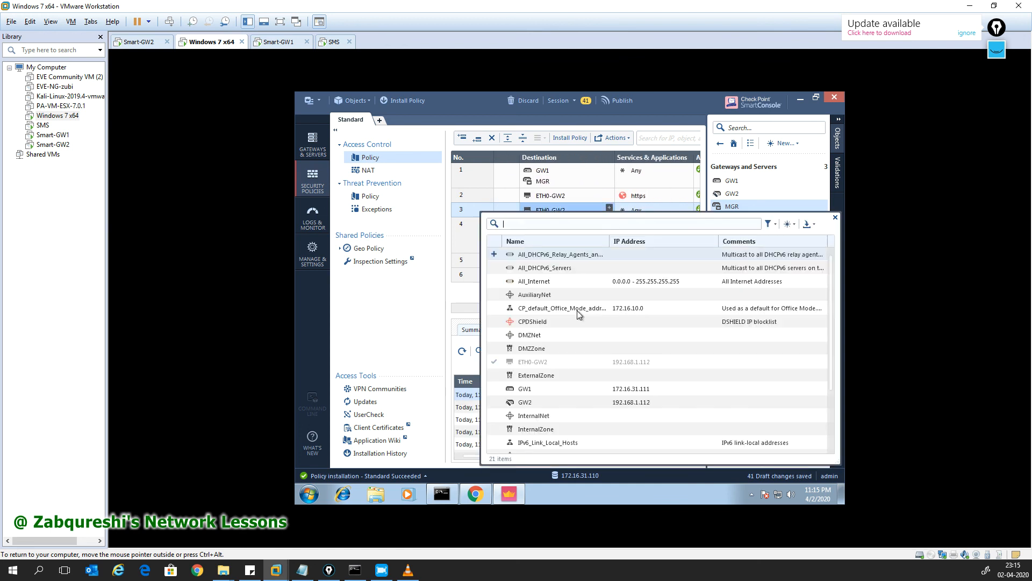
pyautogui.click(494, 279)
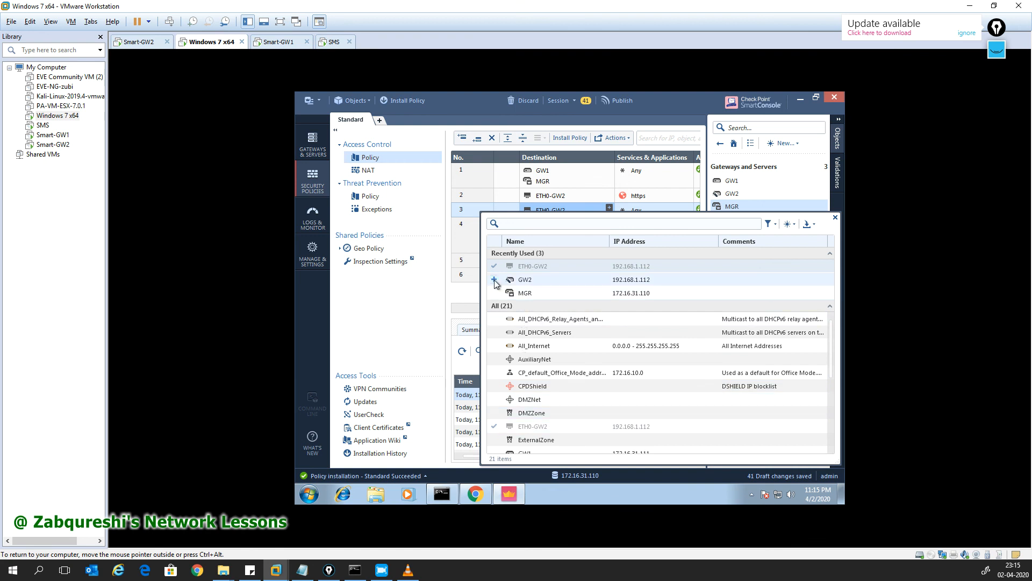
pyautogui.click(835, 217)
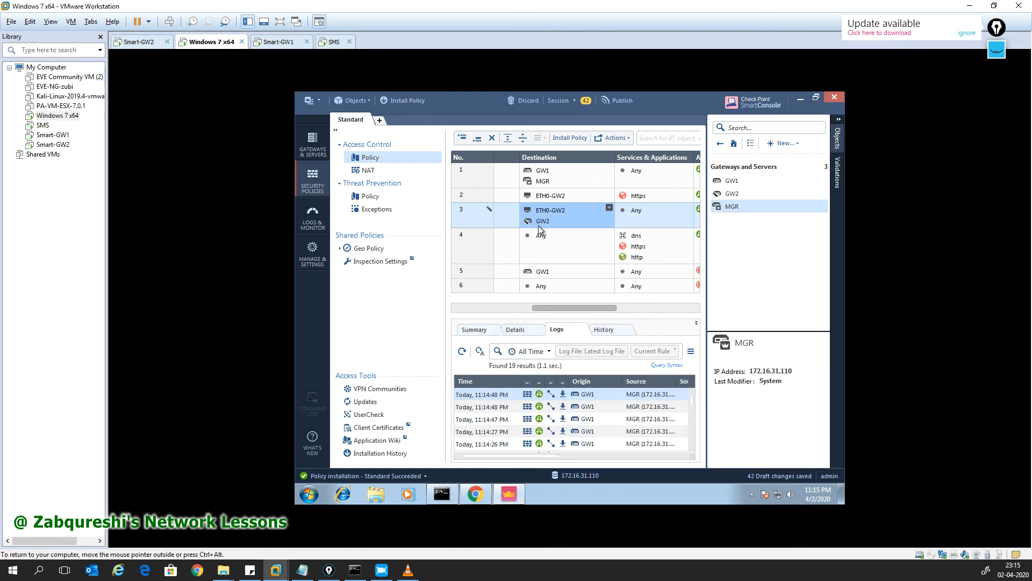
pyautogui.moveTo(540, 224); pyautogui.dragTo(546, 204)
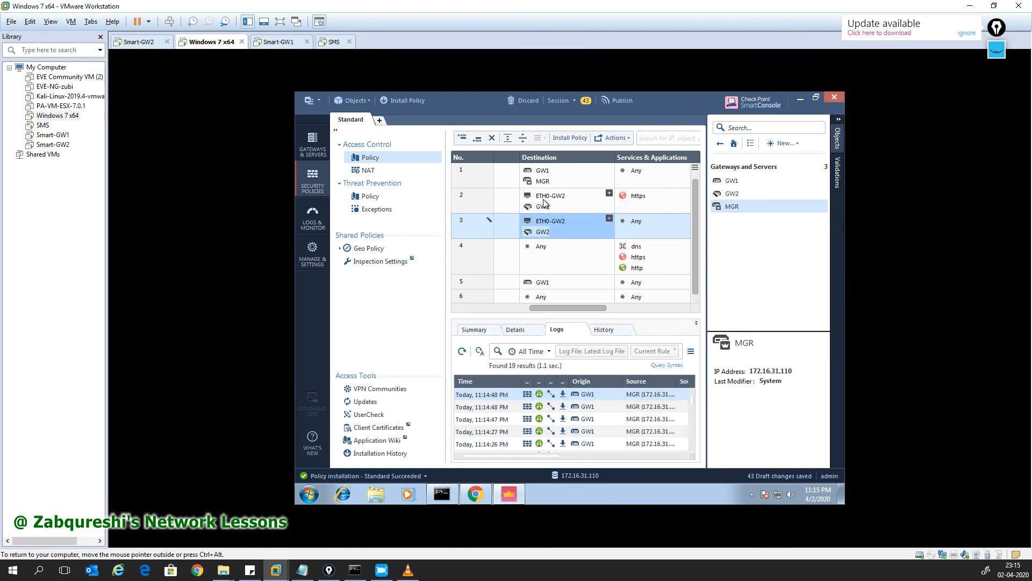
# Step: Remove ETH0-GW2 from the Destination of rules 2 and 3
pyautogui.click(562, 207)
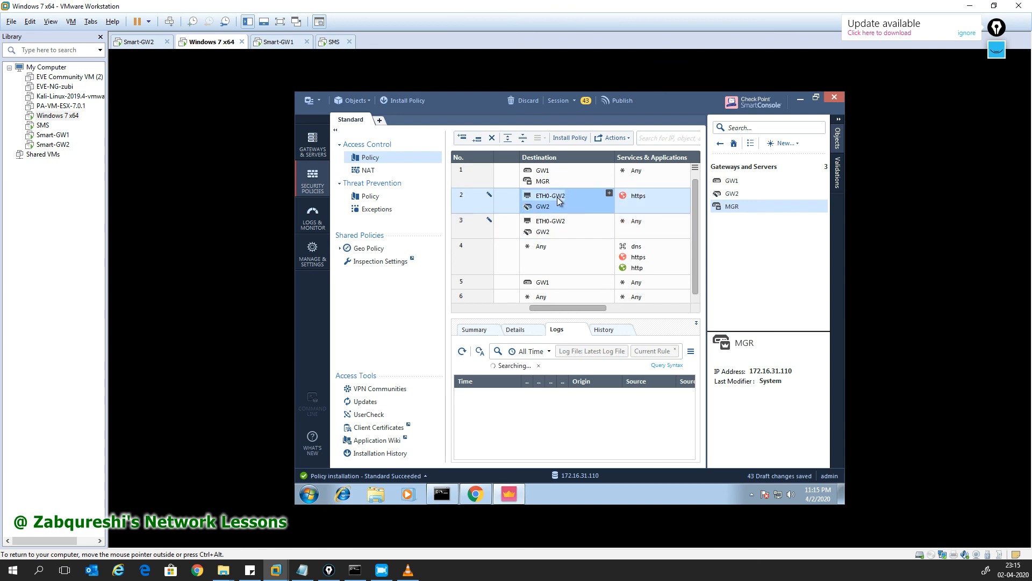
pyautogui.rightClick(562, 206)
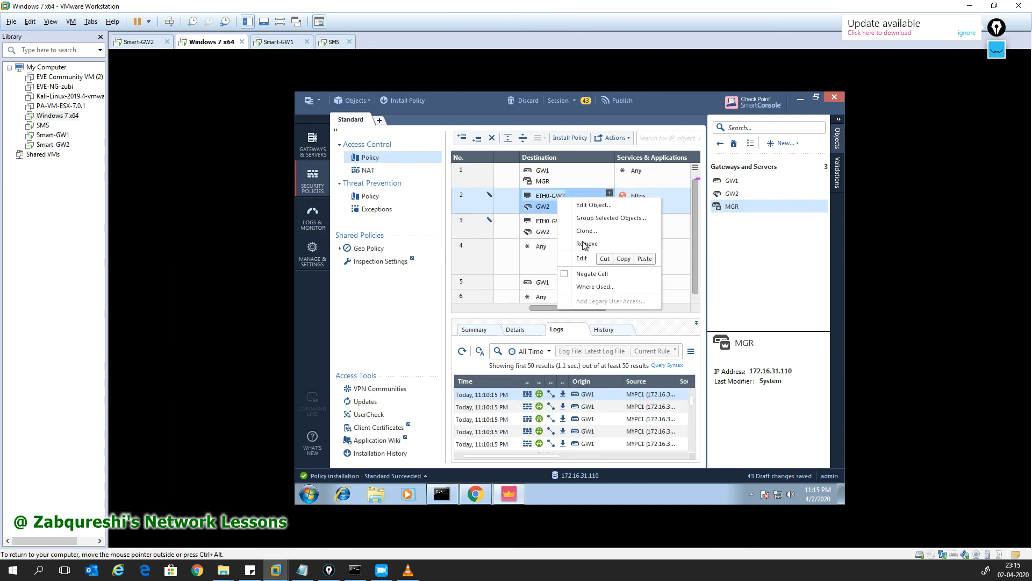
pyautogui.click(582, 243)
pyautogui.click(545, 220)
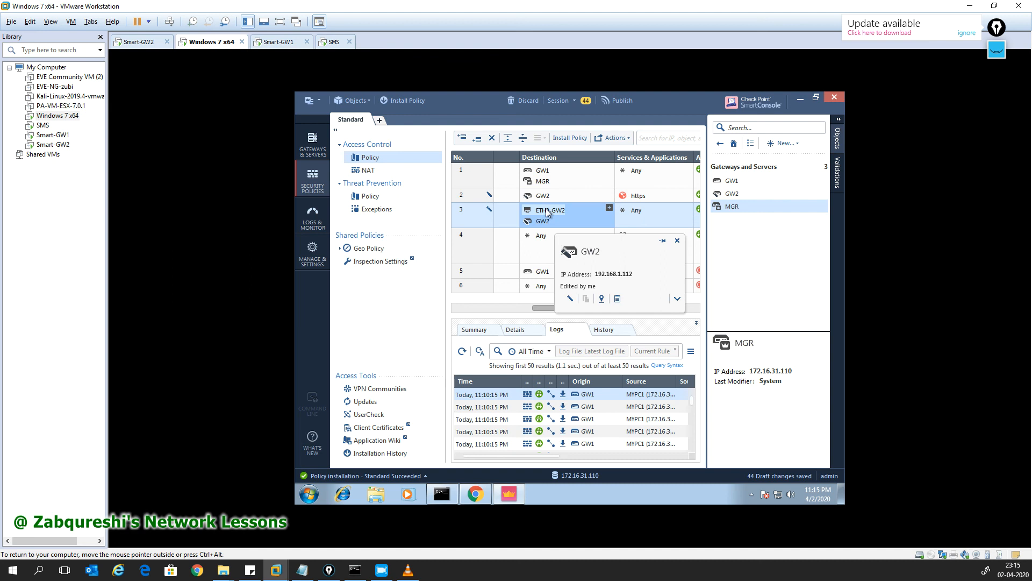
pyautogui.rightClick(546, 215)
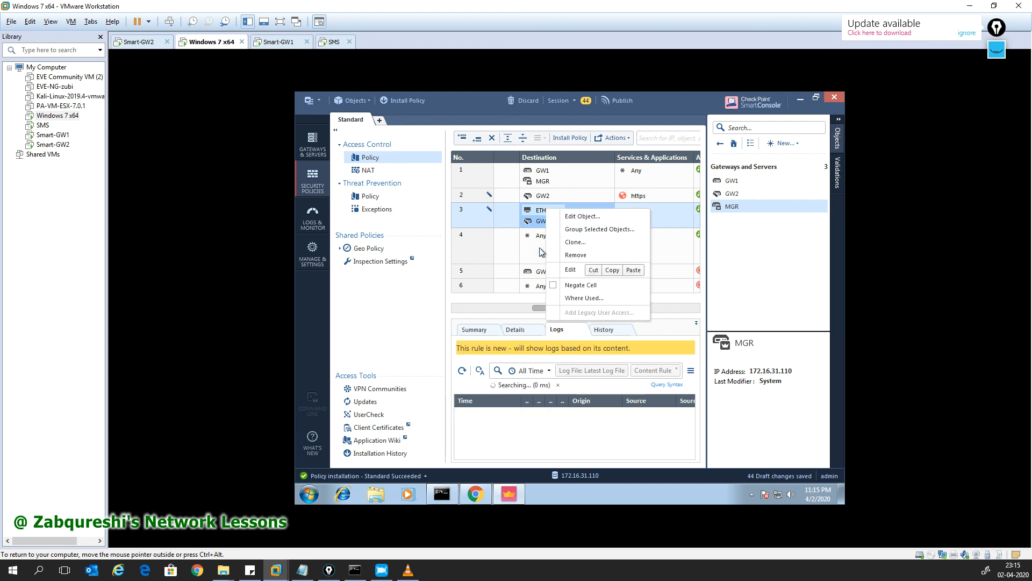
pyautogui.click(570, 256)
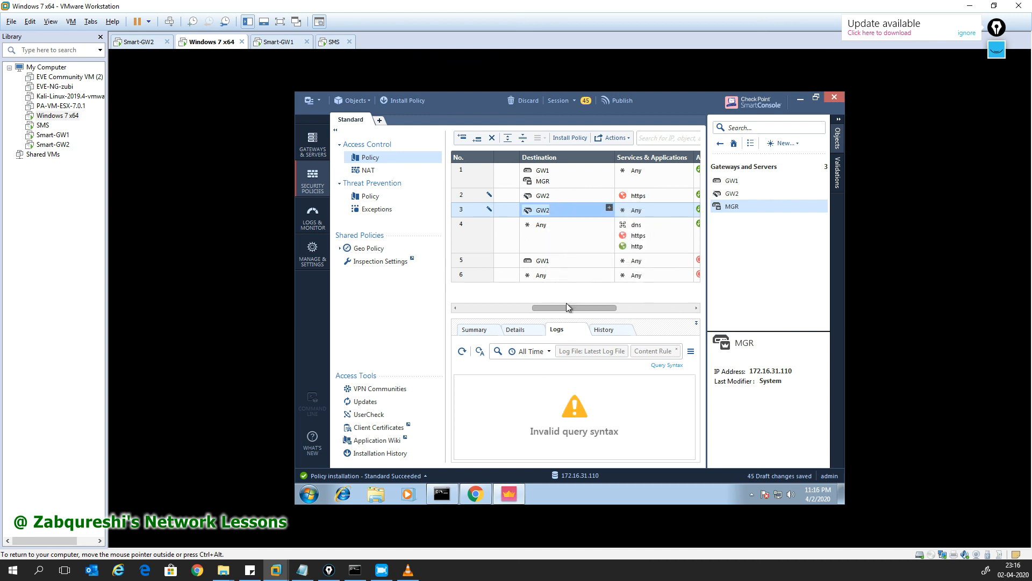
pyautogui.moveTo(566, 305); pyautogui.dragTo(655, 310)
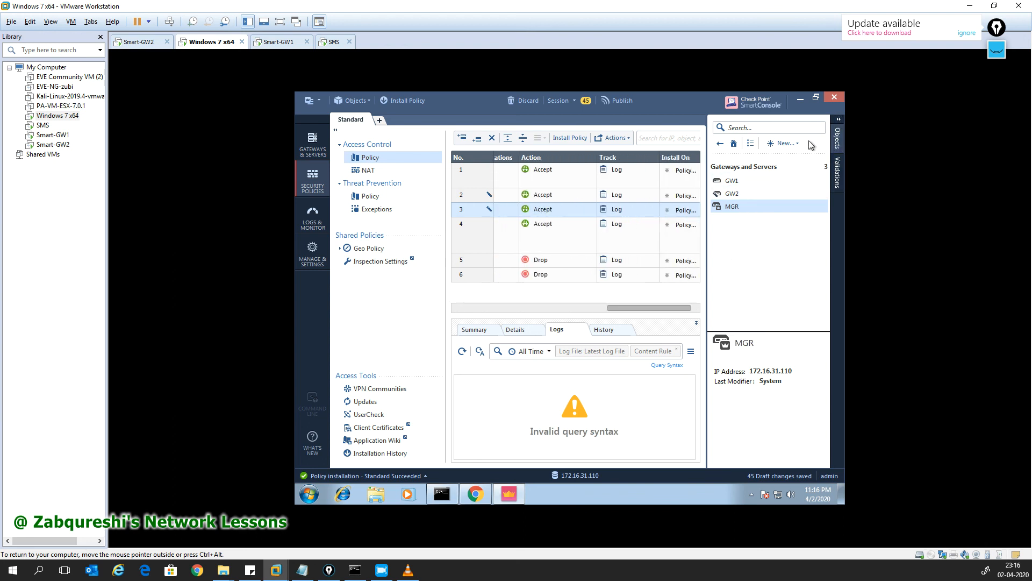
# Step: Delete the ETH0-GW2 host object from the network objects list
pyautogui.click(838, 131)
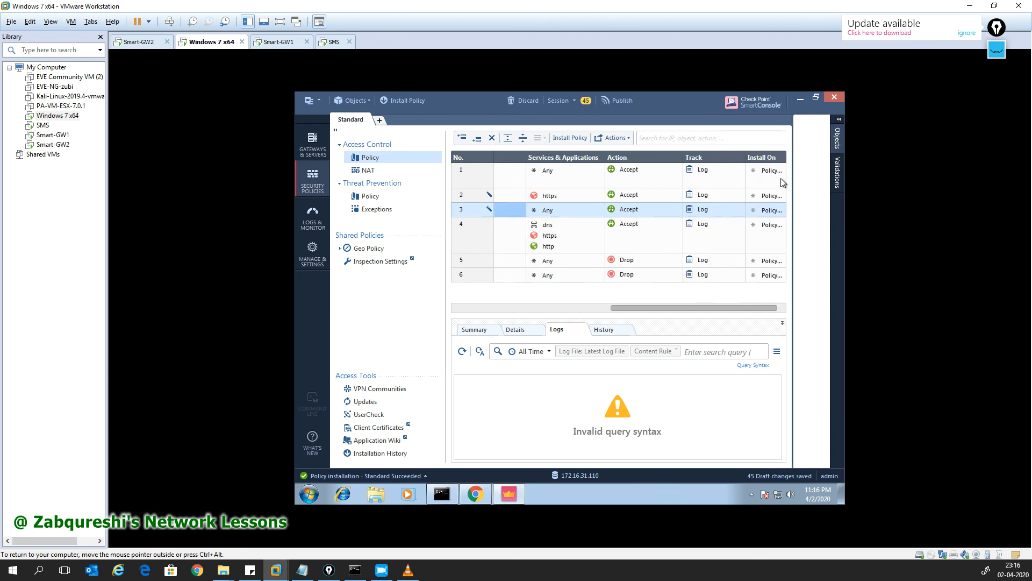
pyautogui.click(837, 130)
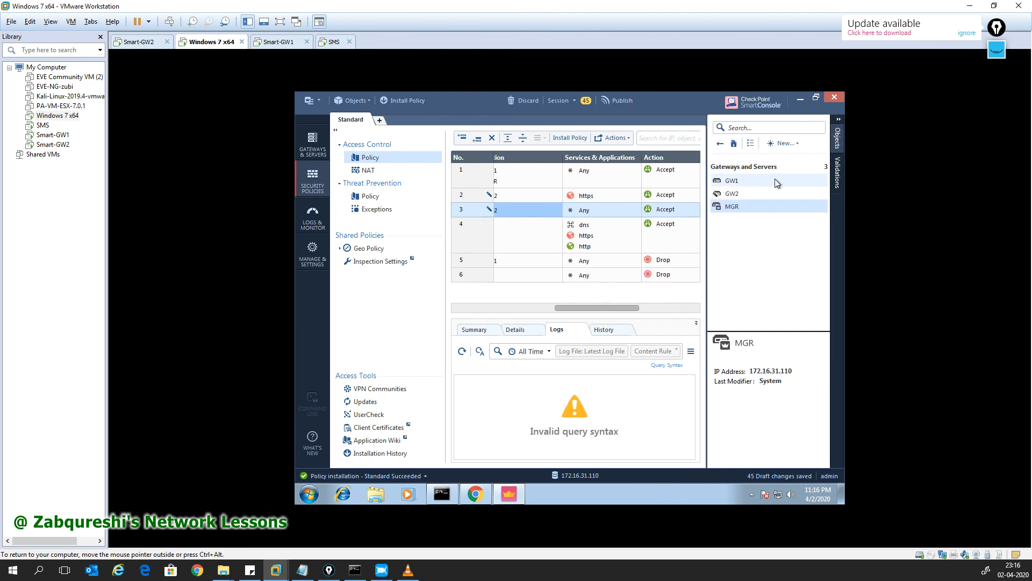
pyautogui.click(720, 144)
pyautogui.click(740, 207)
pyautogui.rightClick(740, 182)
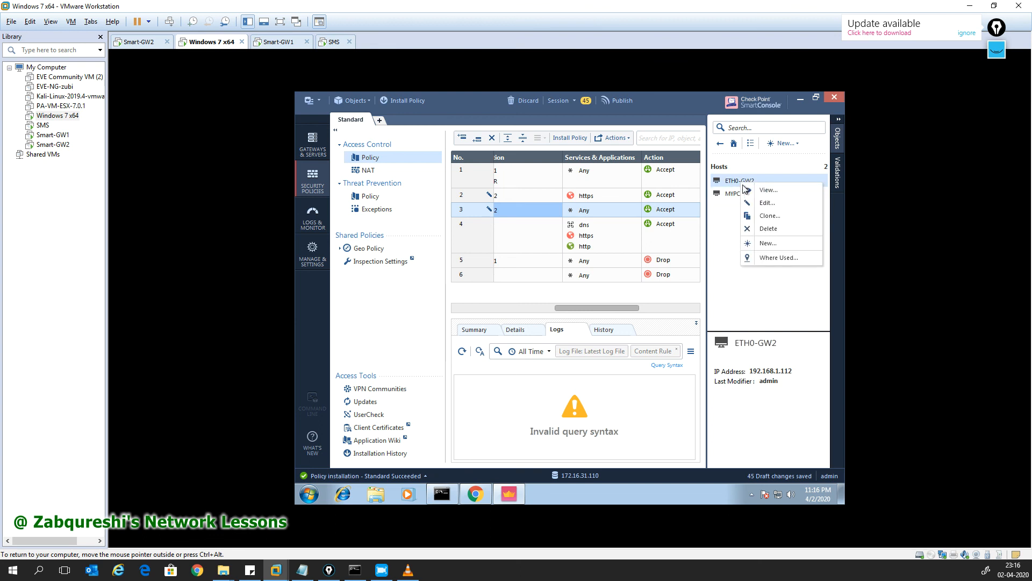
pyautogui.click(775, 231)
pyautogui.click(626, 325)
pyautogui.click(312, 144)
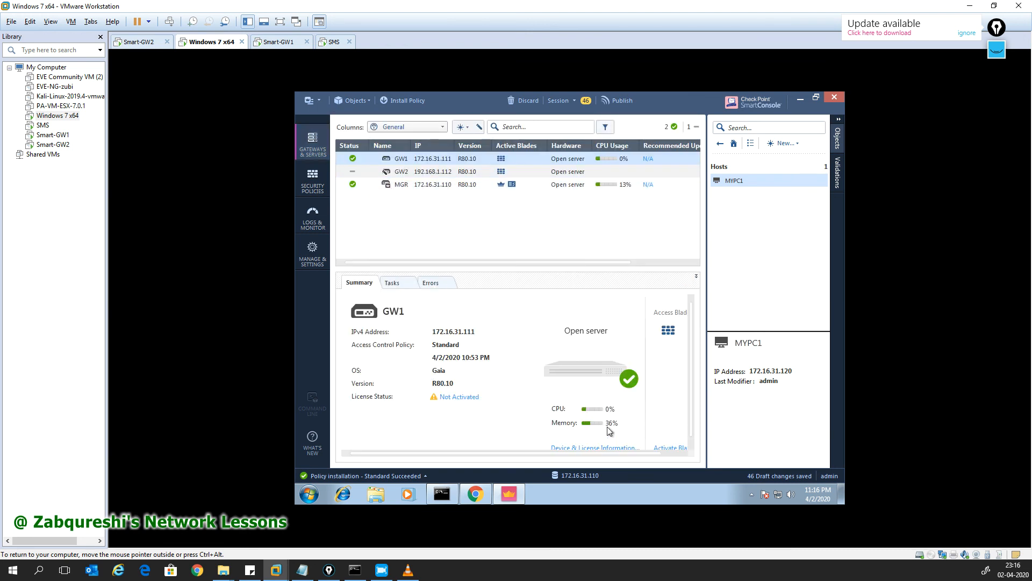
# Step: Review GW1's device and license information, then publish the 46 draft changes
pyautogui.scroll(-1, 611, 435)
pyautogui.click(603, 443)
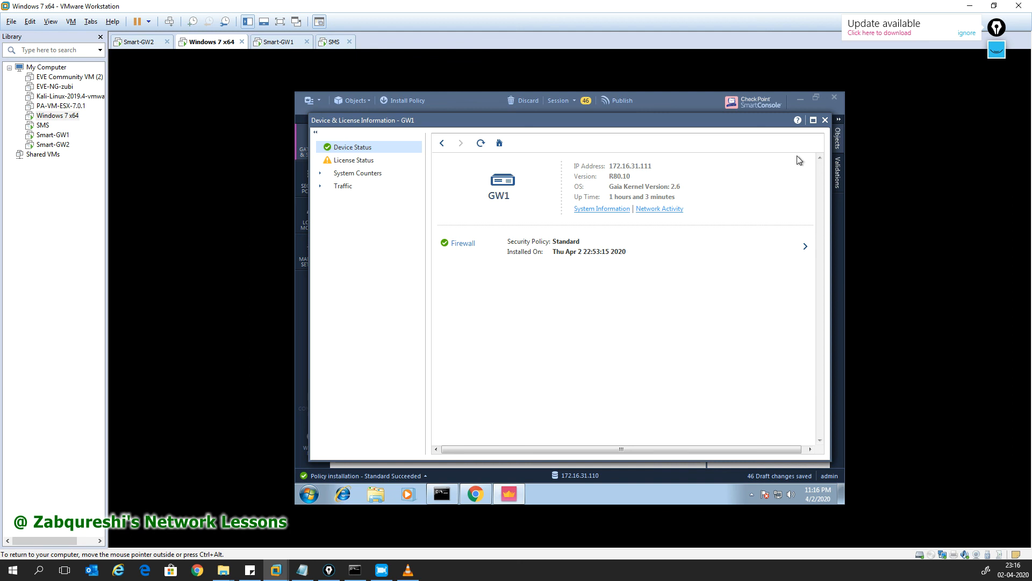
pyautogui.click(826, 120)
pyautogui.click(604, 97)
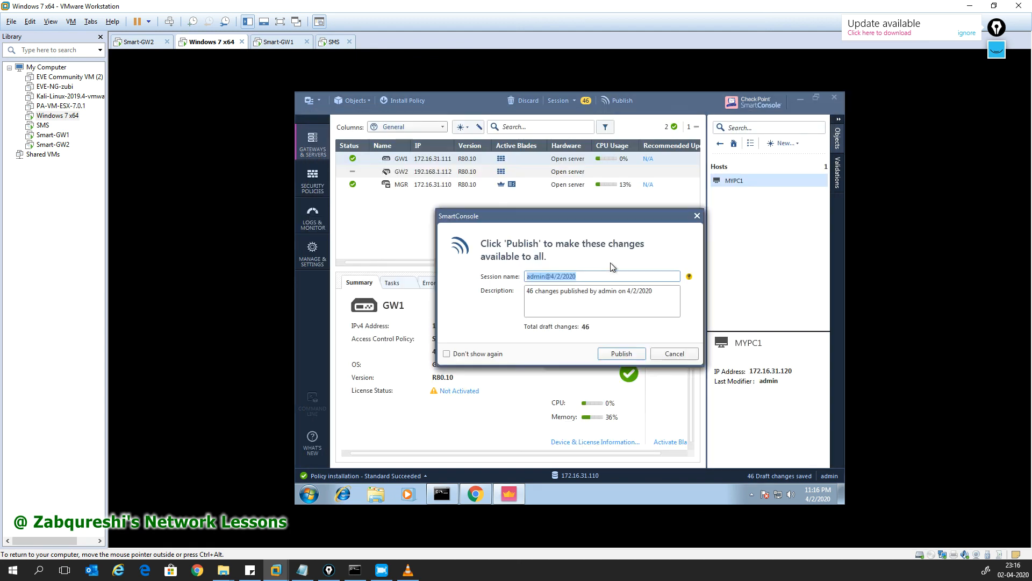
pyautogui.click(626, 356)
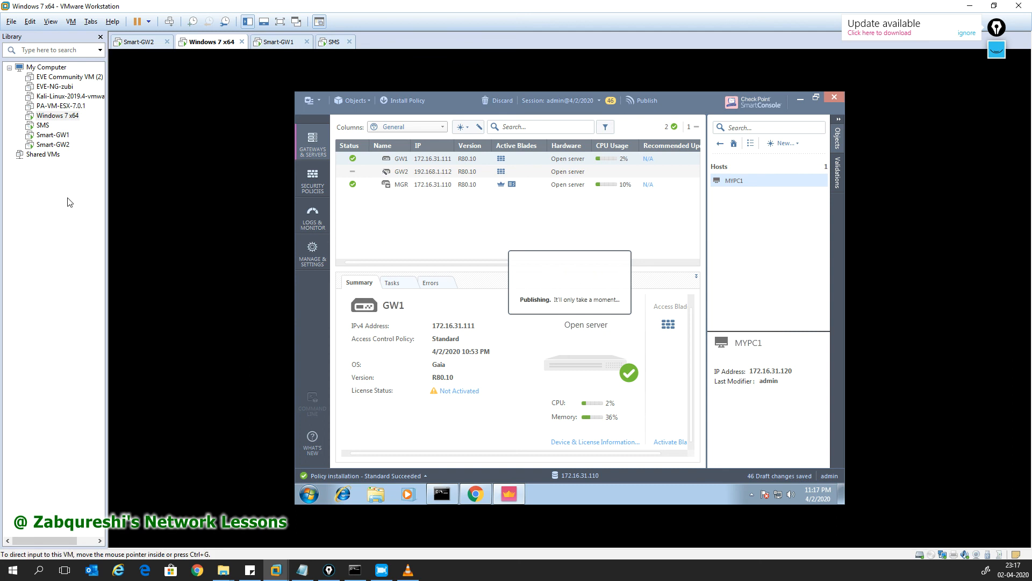
# Step: Install the Standard policy on both GW1 and GW2 and view the installation progress
pyautogui.click(411, 101)
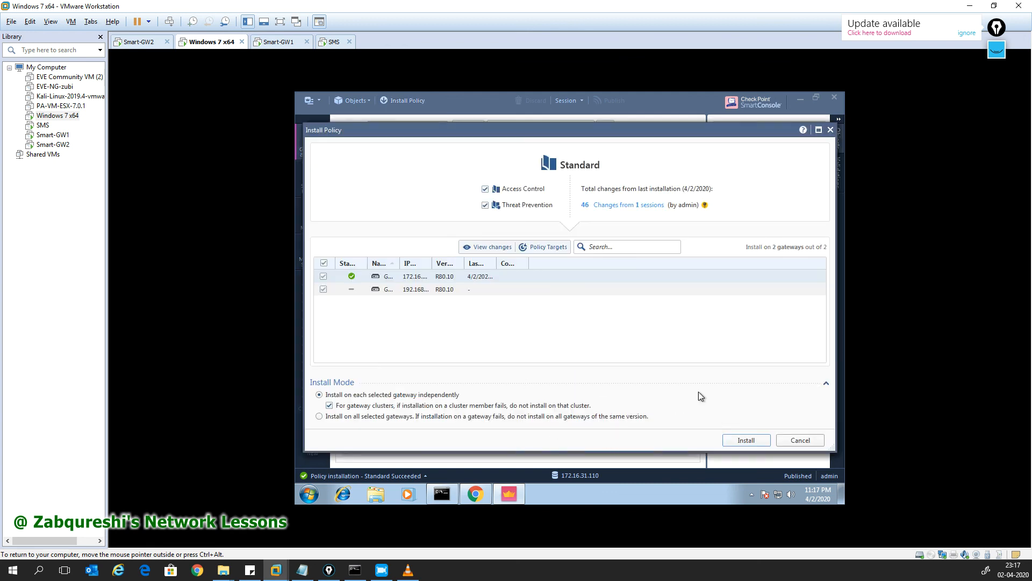
pyautogui.click(740, 441)
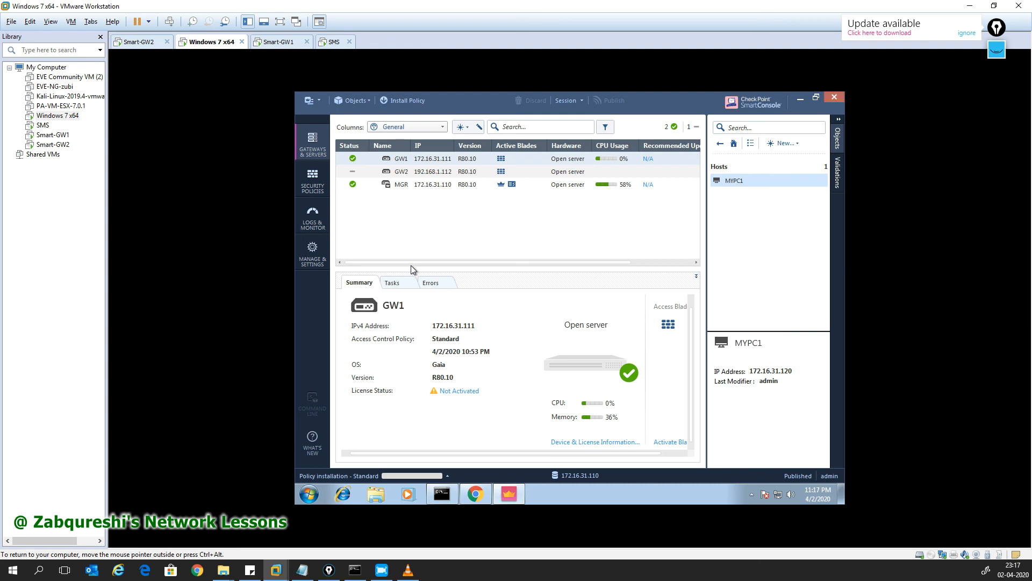
pyautogui.moveTo(411, 263); pyautogui.dragTo(414, 298)
pyautogui.click(448, 475)
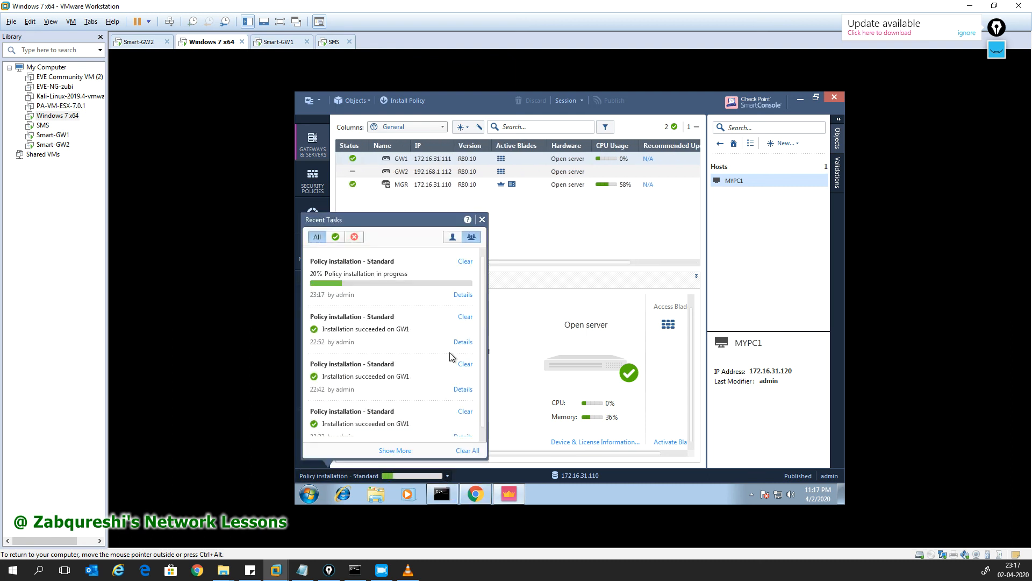